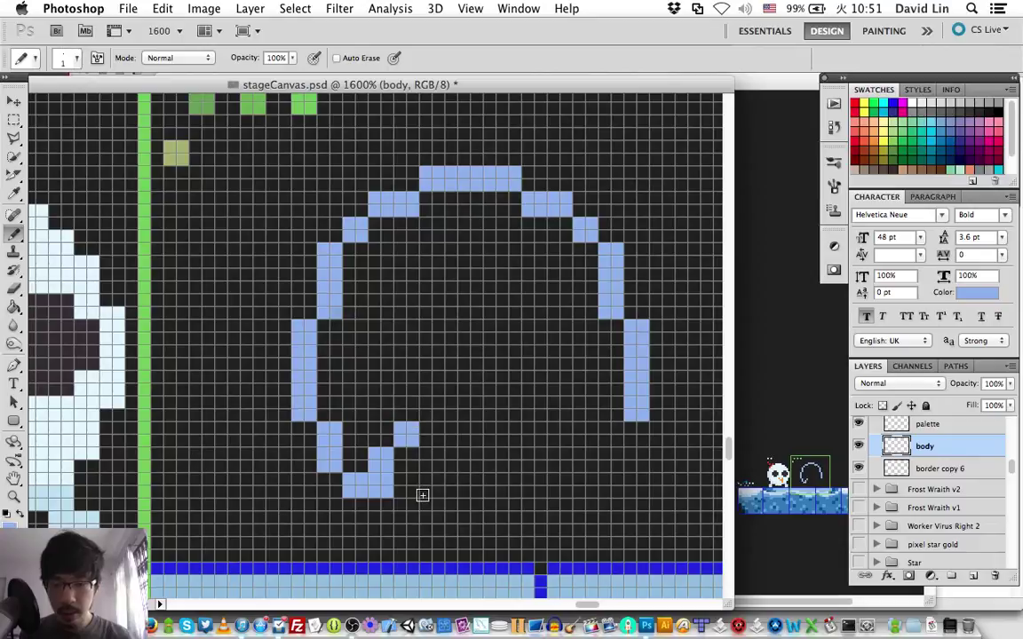
Step: Draw the left side tentacle at the ghost's bottom and mirror it as a right tentacle
{"action": "key", "text": "e"}
{"action": "left_click_drag", "start_coordinate": [399, 495], "coordinate": [354, 468]}
{"action": "key", "text": "b"}
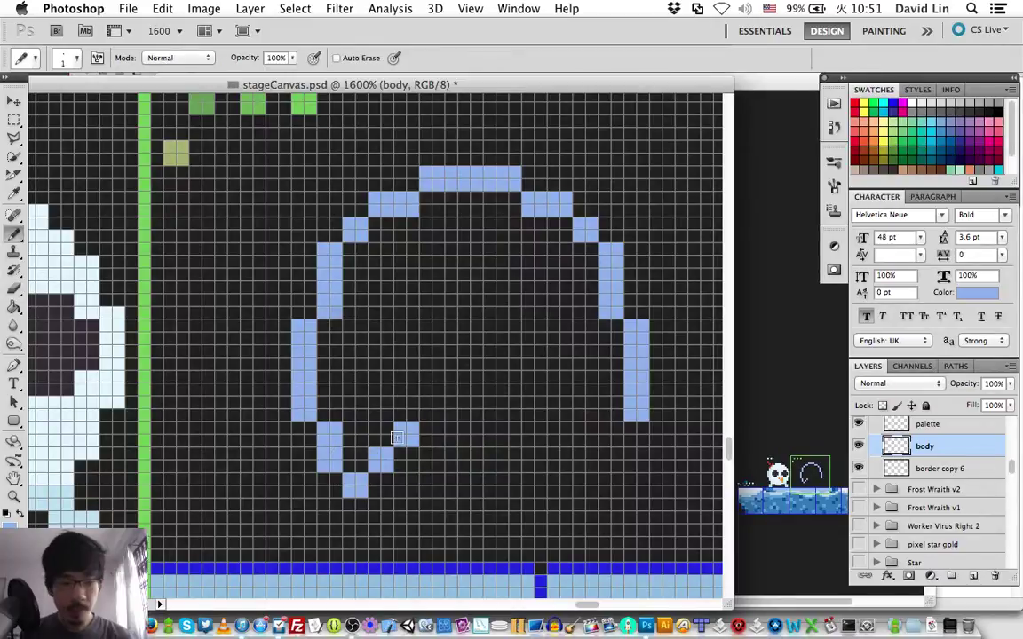
{"action": "left_click", "coordinate": [380, 459]}
{"action": "left_click", "coordinate": [355, 484]}
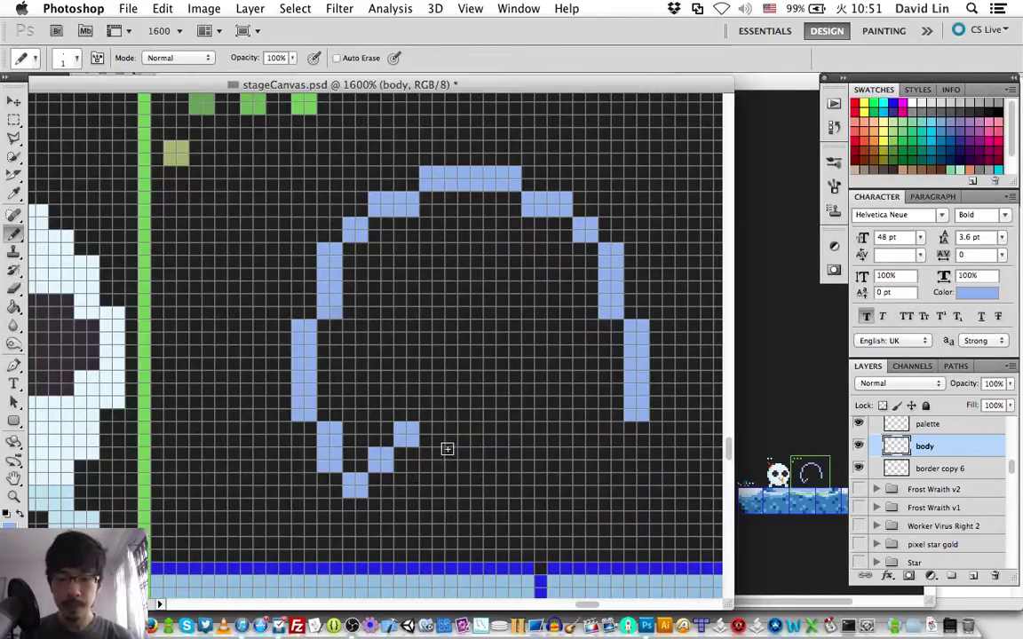
{"action": "left_click", "coordinate": [609, 430]}
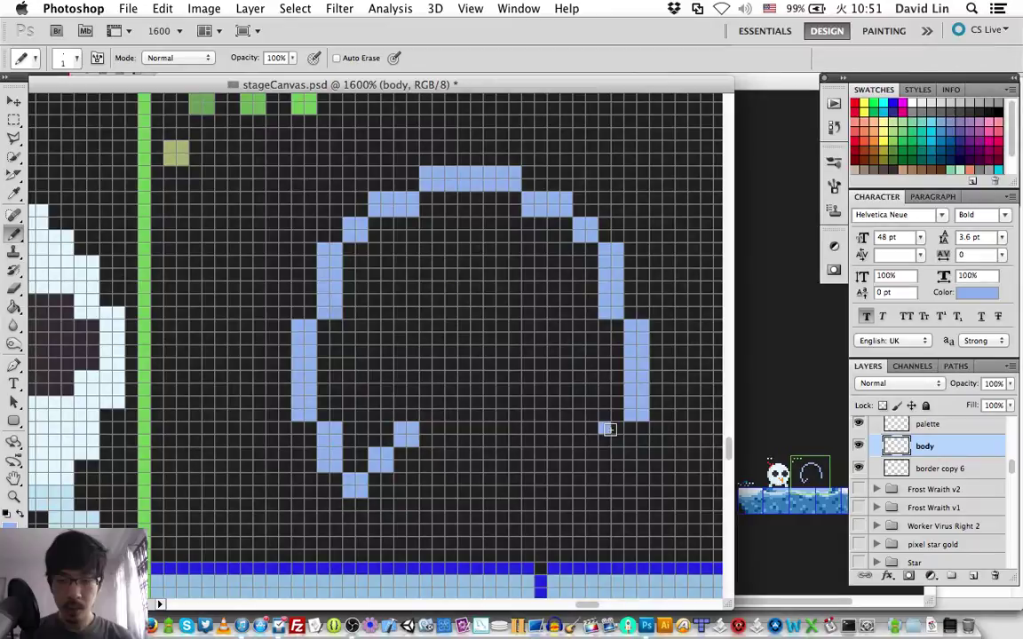
{"action": "left_click_drag", "start_coordinate": [606, 429], "coordinate": [534, 435]}
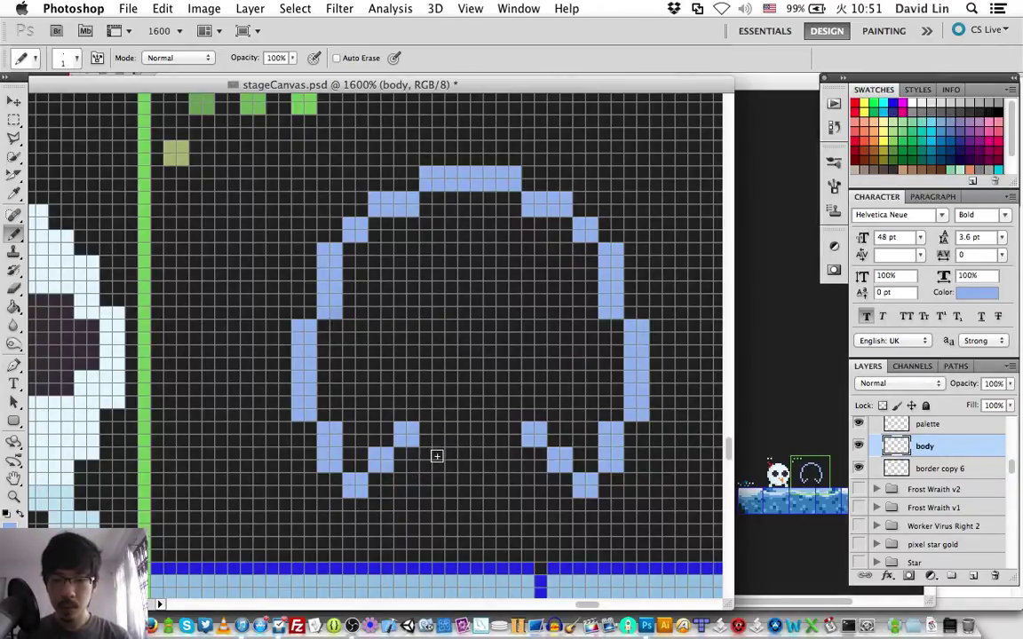
Step: Draw two middle tentacles and extend both downward
{"action": "left_click", "coordinate": [436, 455]}
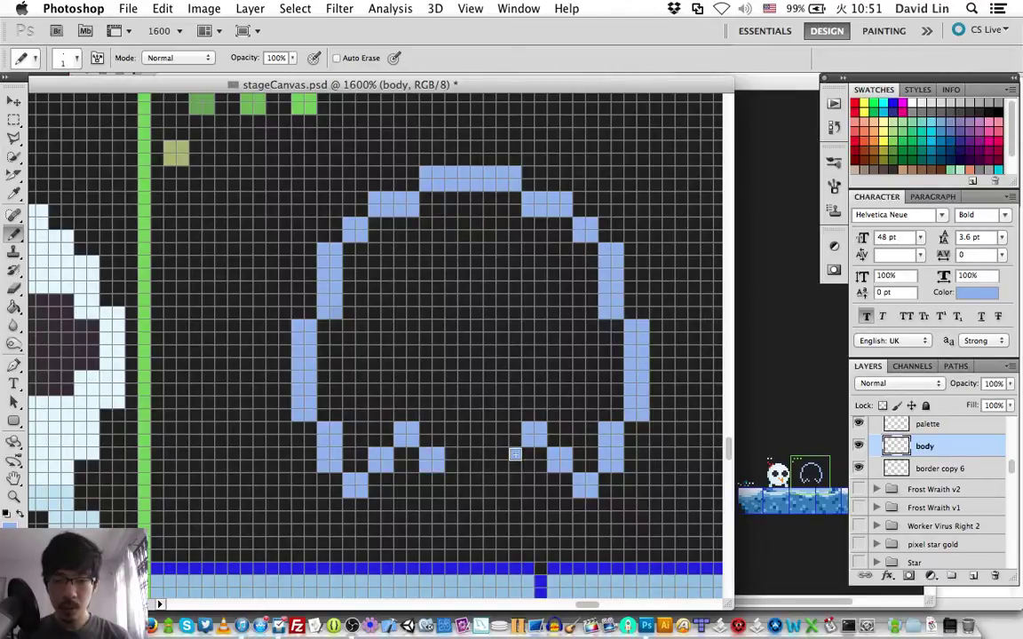
{"action": "left_click", "coordinate": [515, 455]}
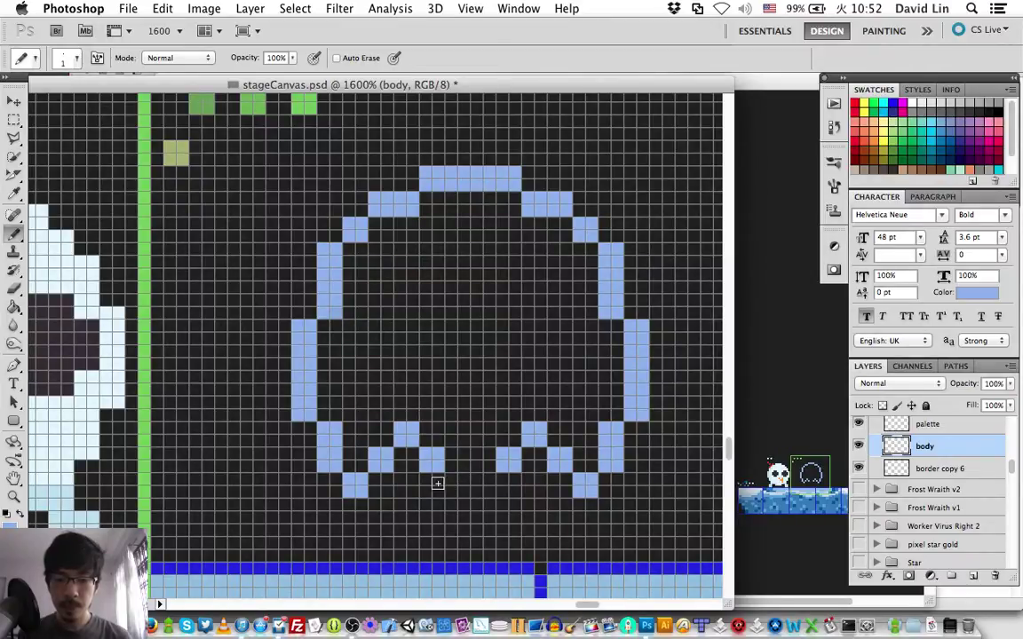
{"action": "left_click_drag", "start_coordinate": [429, 480], "coordinate": [432, 493]}
{"action": "left_click_drag", "start_coordinate": [508, 493], "coordinate": [507, 479]}
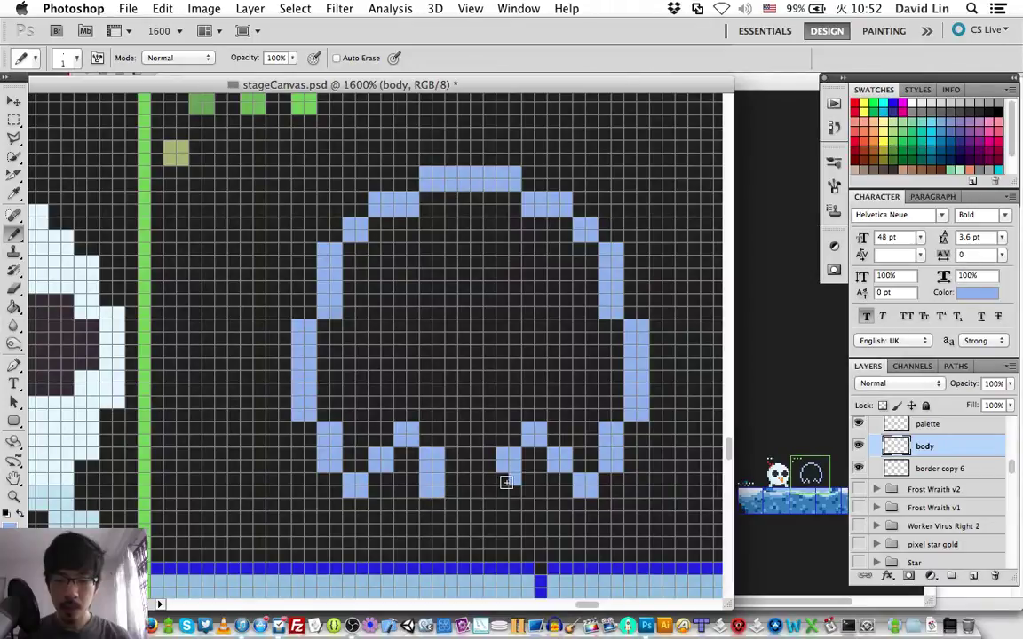
Step: Join the middle tentacles with a stepped point below them
{"action": "left_click", "coordinate": [457, 517]}
{"action": "left_click_drag", "start_coordinate": [482, 528], "coordinate": [487, 541]}
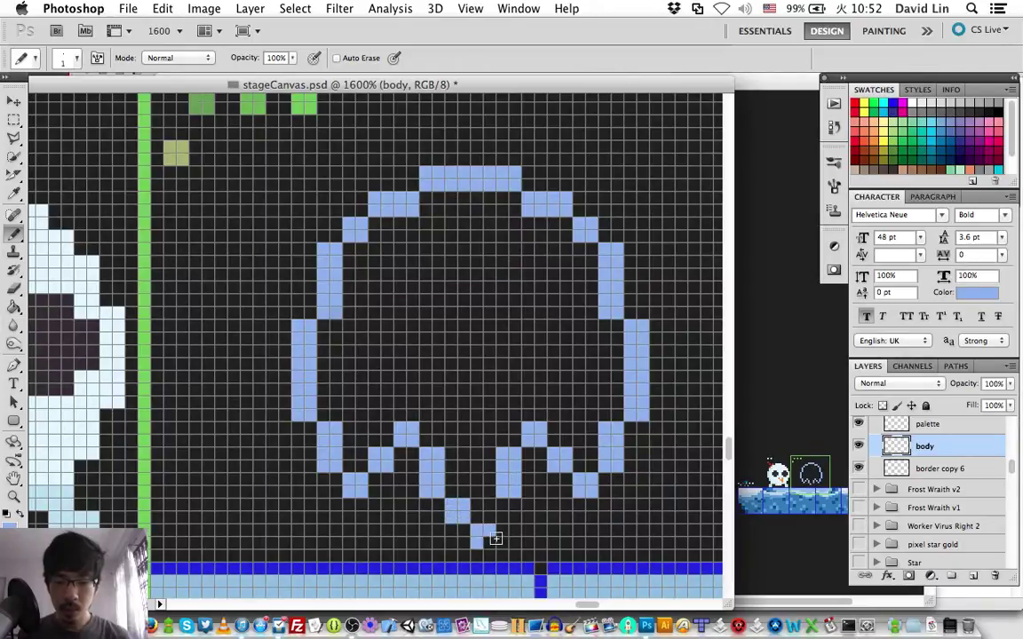
{"action": "left_click", "coordinate": [532, 506]}
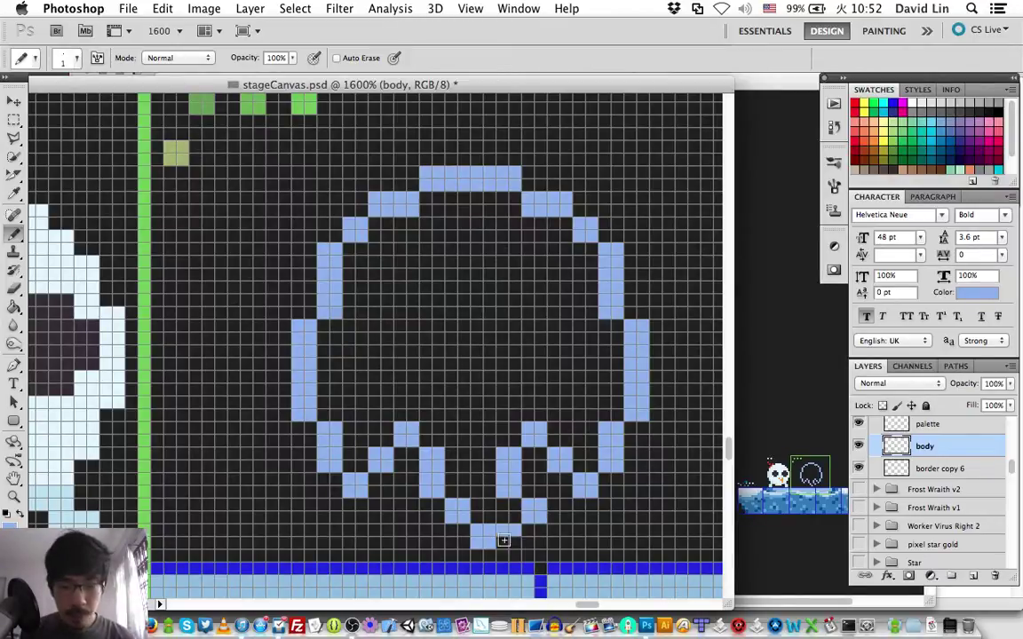
{"action": "left_click", "coordinate": [507, 535]}
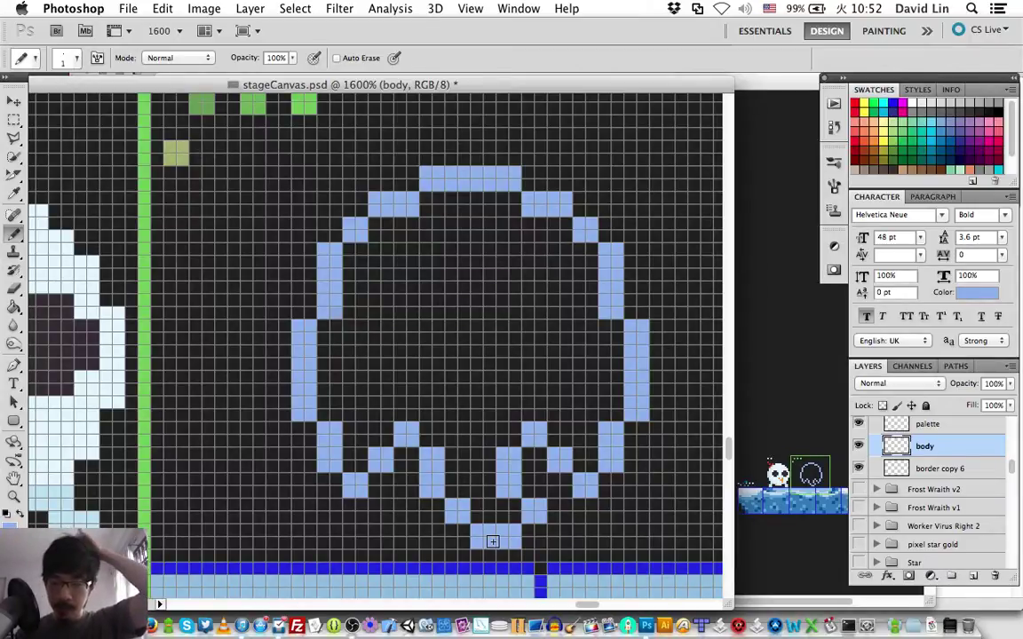
Step: Extend the bottom row leftward from the point, then erase part of it
{"action": "left_click", "coordinate": [409, 509]}
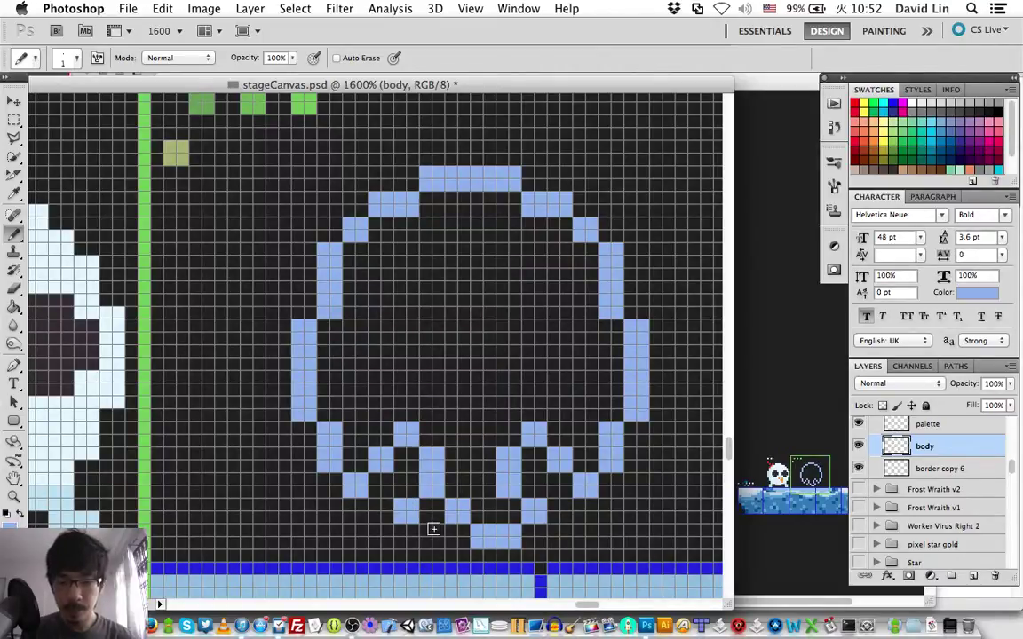
{"action": "left_click_drag", "start_coordinate": [434, 529], "coordinate": [458, 533]}
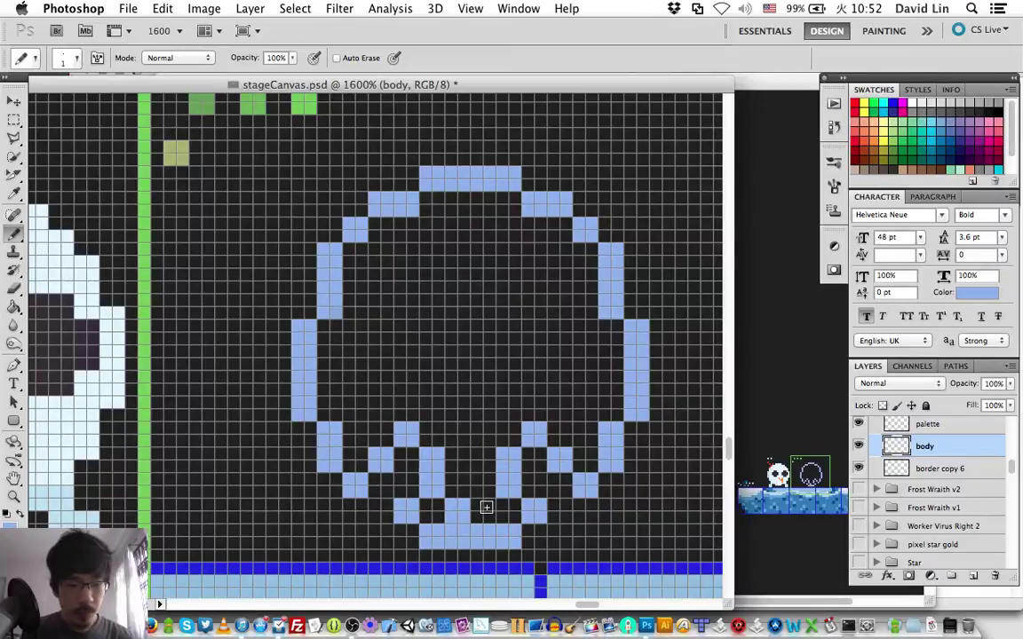
{"action": "key", "text": "e"}
{"action": "mouse_move", "coordinate": [466, 488]}
{"action": "left_mouse_down"}
{"action": "mouse_move", "coordinate": [456, 520]}
{"action": "mouse_move", "coordinate": [453, 506]}
{"action": "left_mouse_up"}
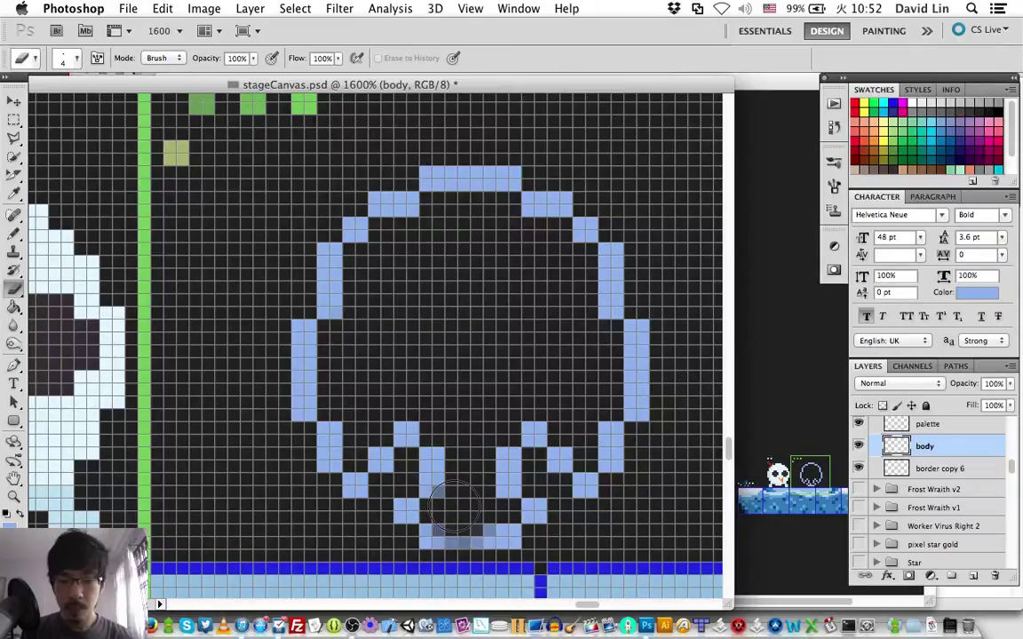
Step: Restore the partly erased bottom row, then erase the whole bottom row
{"action": "key", "text": "b"}
{"action": "left_click_drag", "start_coordinate": [498, 537], "coordinate": [441, 533]}
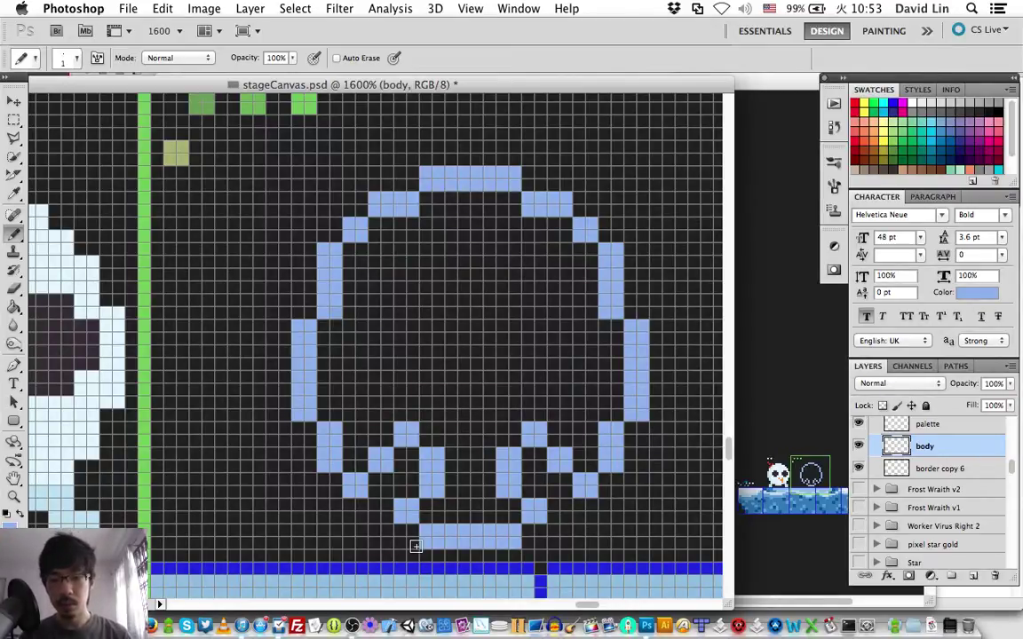
{"action": "key", "text": "e"}
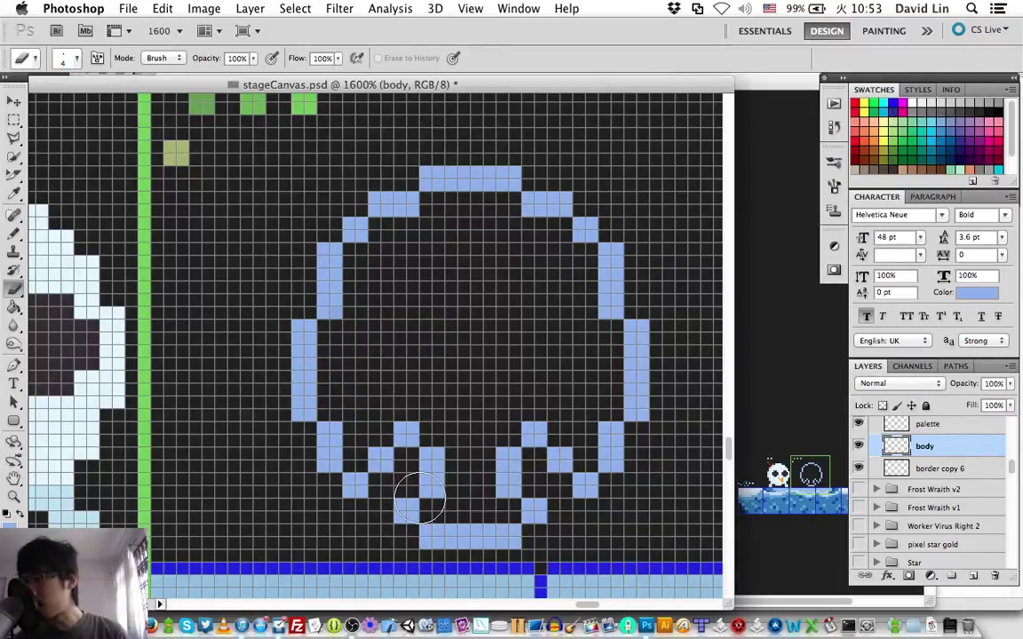
{"action": "mouse_move", "coordinate": [417, 497]}
{"action": "left_mouse_down"}
{"action": "mouse_move", "coordinate": [424, 504]}
{"action": "mouse_move", "coordinate": [408, 505]}
{"action": "left_mouse_up"}
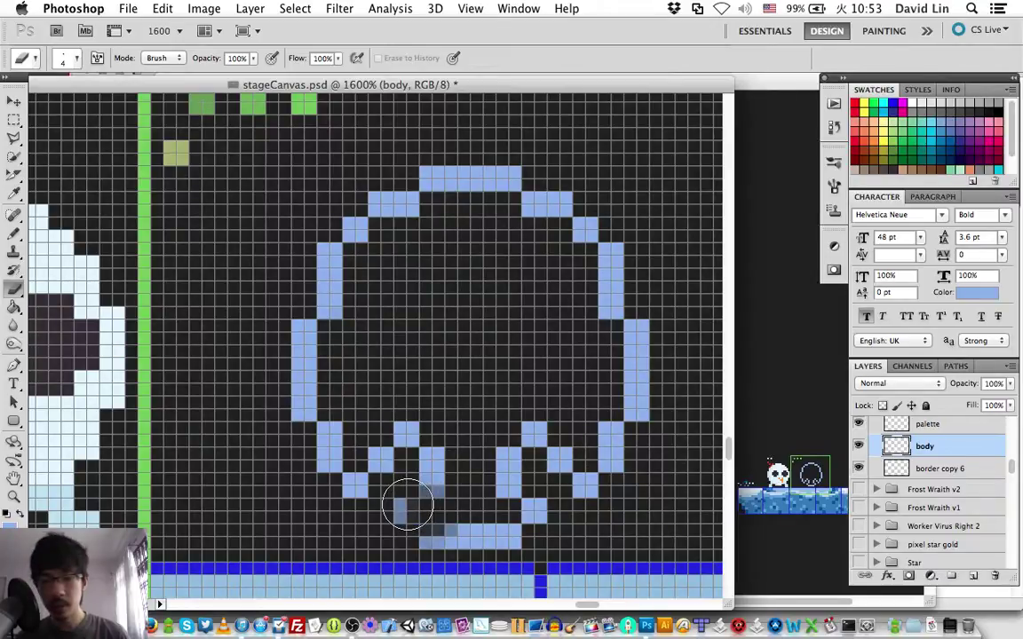
{"action": "left_click_drag", "start_coordinate": [407, 505], "coordinate": [507, 521]}
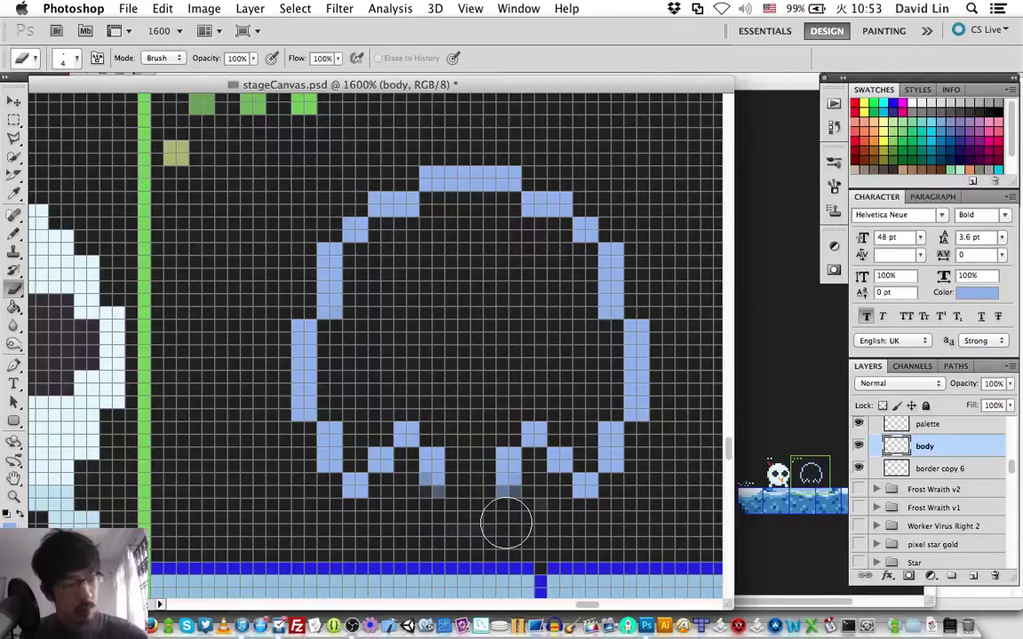
Step: Erase the middle tentacles and the lower-left tentacle
{"action": "mouse_move", "coordinate": [506, 524]}
{"action": "left_mouse_down"}
{"action": "mouse_move", "coordinate": [429, 422]}
{"action": "mouse_move", "coordinate": [439, 484]}
{"action": "mouse_move", "coordinate": [434, 433]}
{"action": "mouse_move", "coordinate": [518, 462]}
{"action": "mouse_move", "coordinate": [533, 437]}
{"action": "left_mouse_up"}
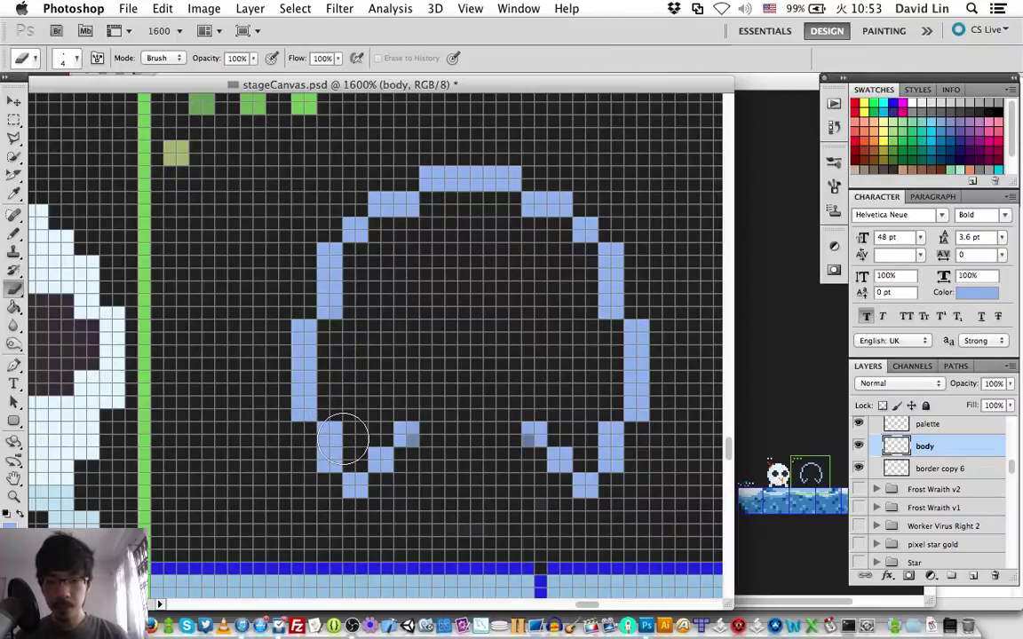
{"action": "left_click", "coordinate": [334, 438]}
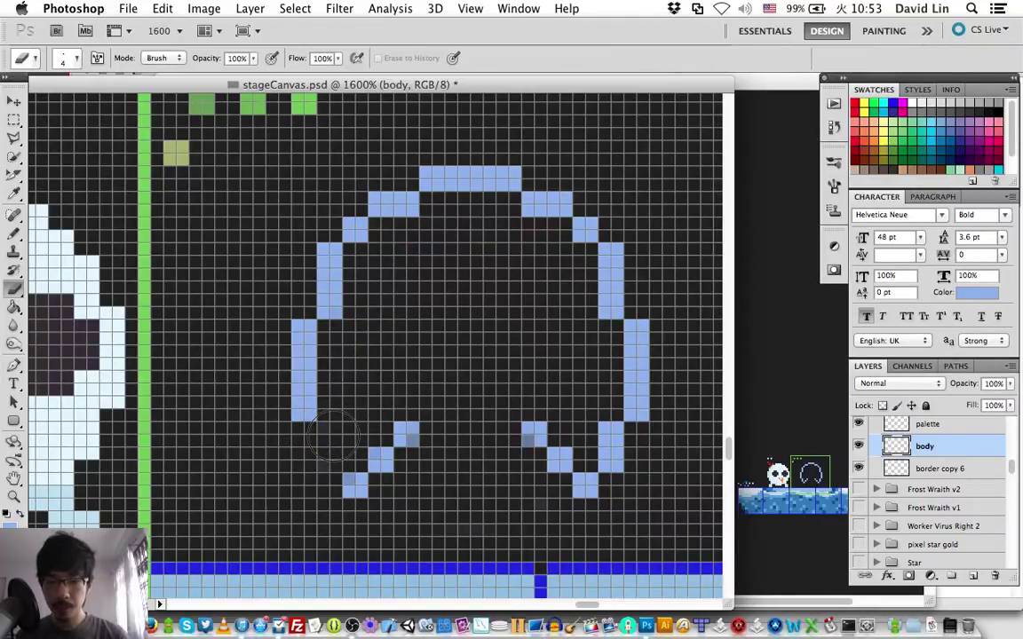
{"action": "left_click_drag", "start_coordinate": [334, 437], "coordinate": [382, 460]}
Step: Extend the body's left side down into a two-wide column
{"action": "key", "text": "b"}
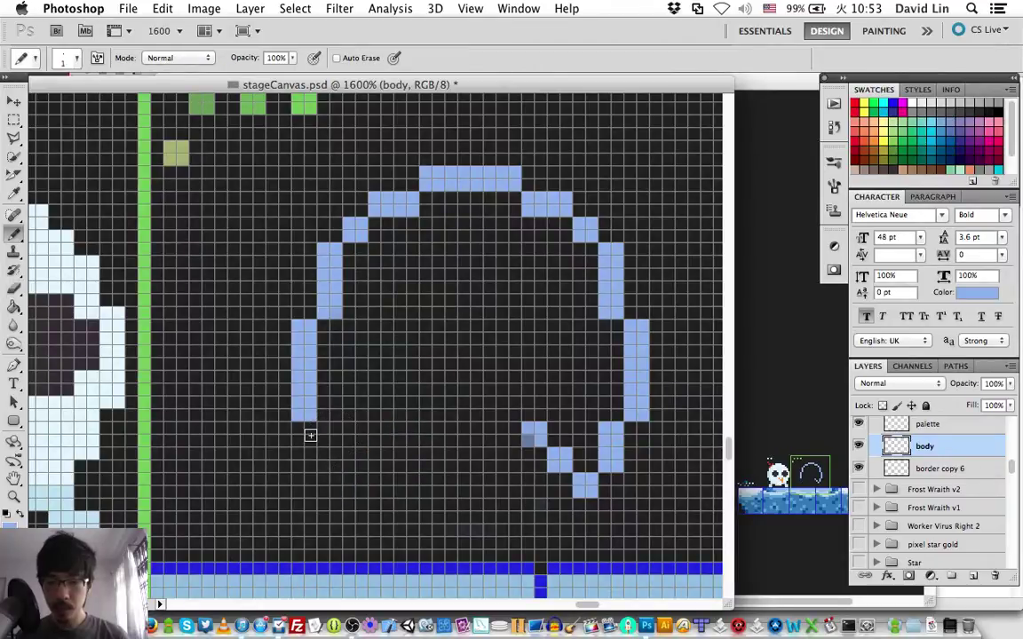
{"action": "left_click_drag", "start_coordinate": [310, 435], "coordinate": [336, 452]}
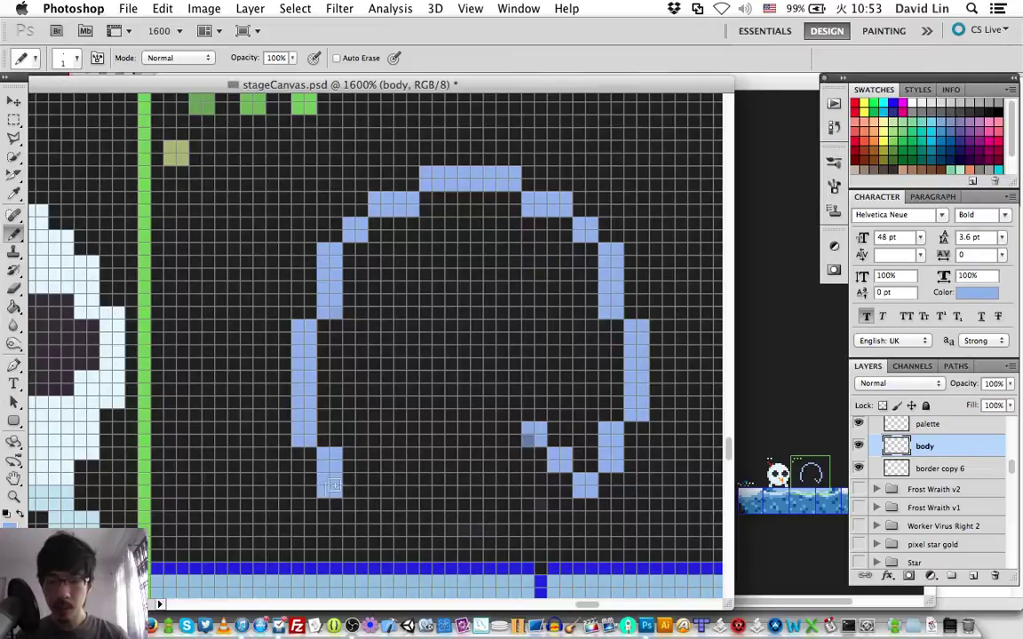
{"action": "left_click_drag", "start_coordinate": [327, 488], "coordinate": [331, 451]}
{"action": "left_click", "coordinate": [357, 503]}
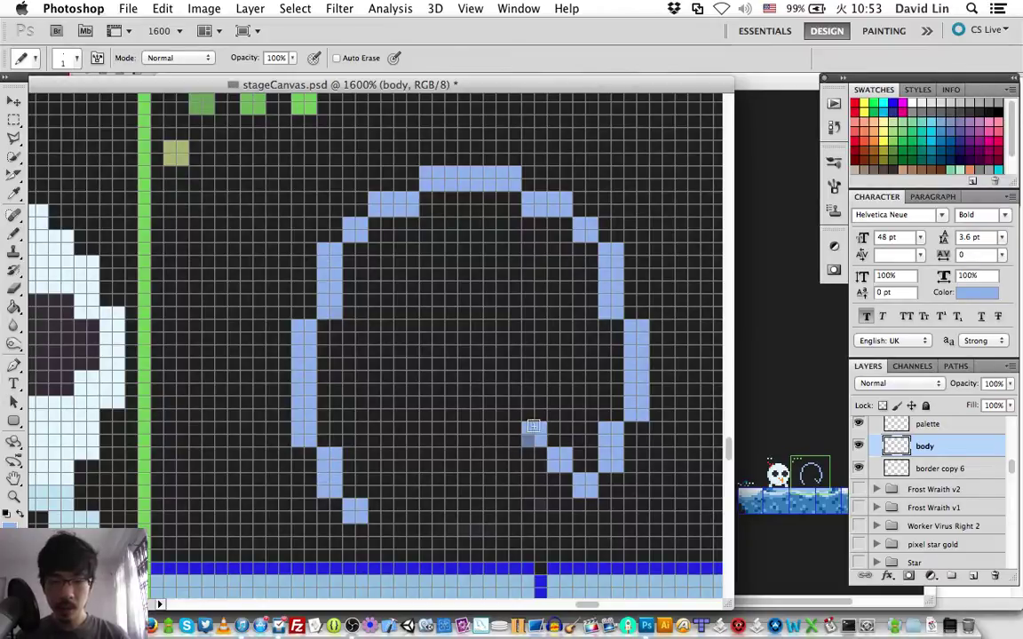
Step: Erase the old right tentacle and redraw the right side stepping diagonally down
{"action": "key", "text": "e"}
{"action": "mouse_move", "coordinate": [535, 431]}
{"action": "left_mouse_down"}
{"action": "mouse_move", "coordinate": [588, 486]}
{"action": "mouse_move", "coordinate": [603, 444]}
{"action": "left_mouse_up"}
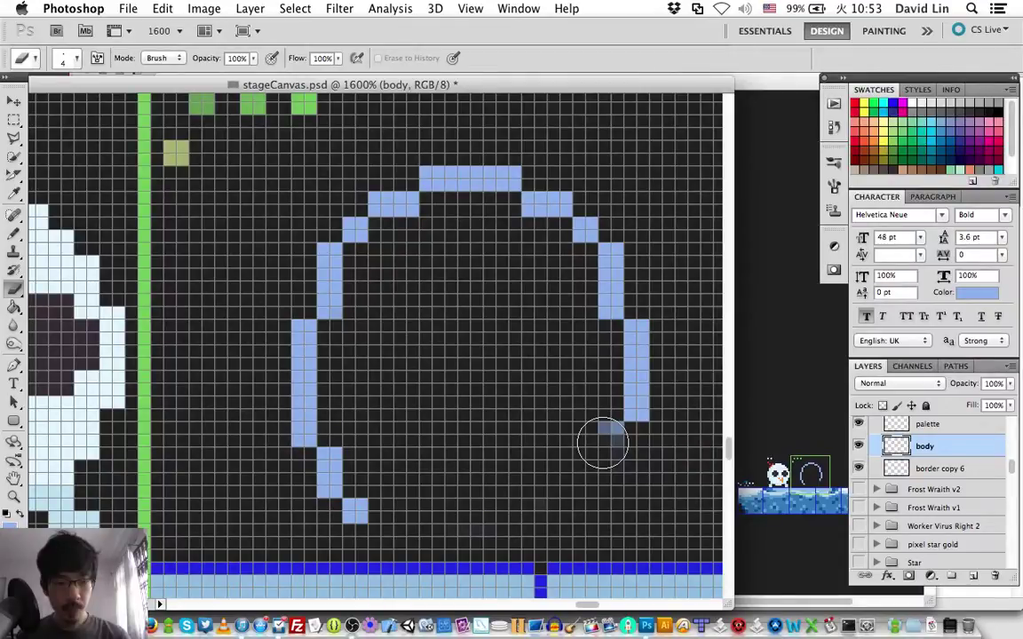
{"action": "key", "text": "b"}
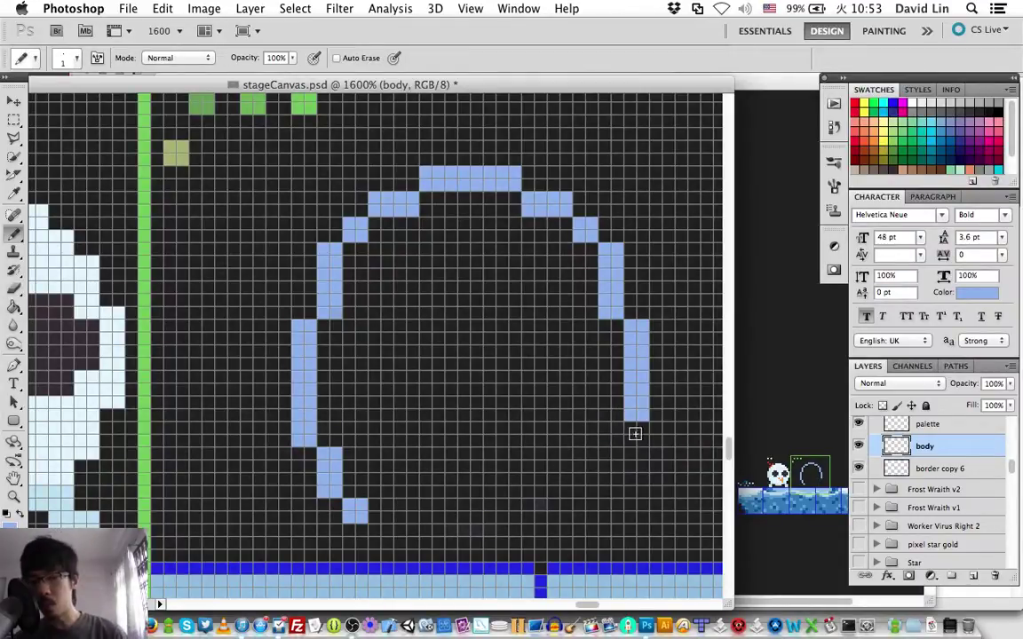
{"action": "left_click", "coordinate": [640, 434]}
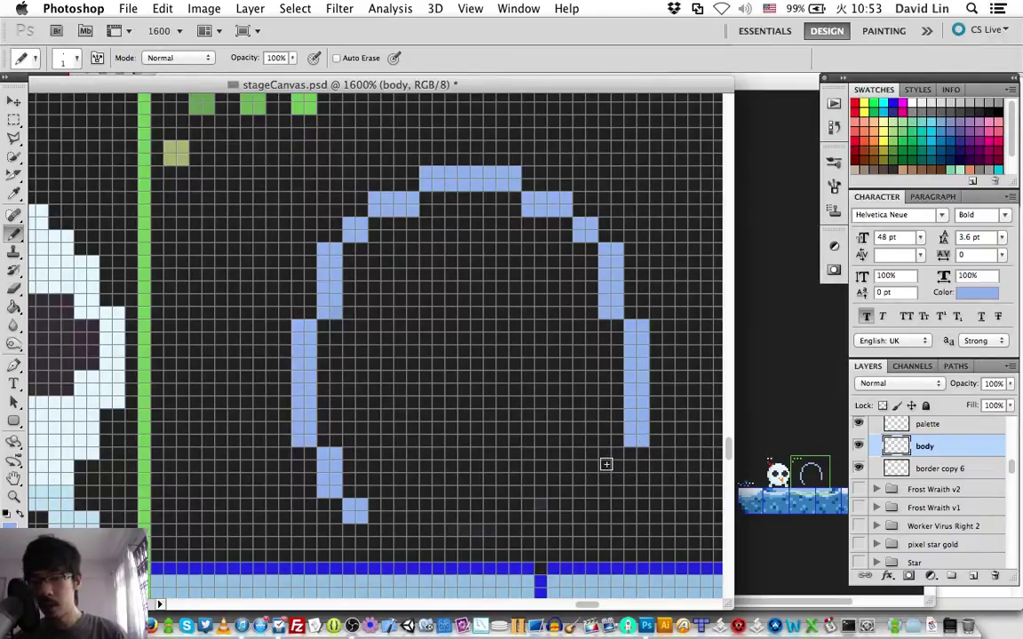
{"action": "left_click", "coordinate": [611, 458]}
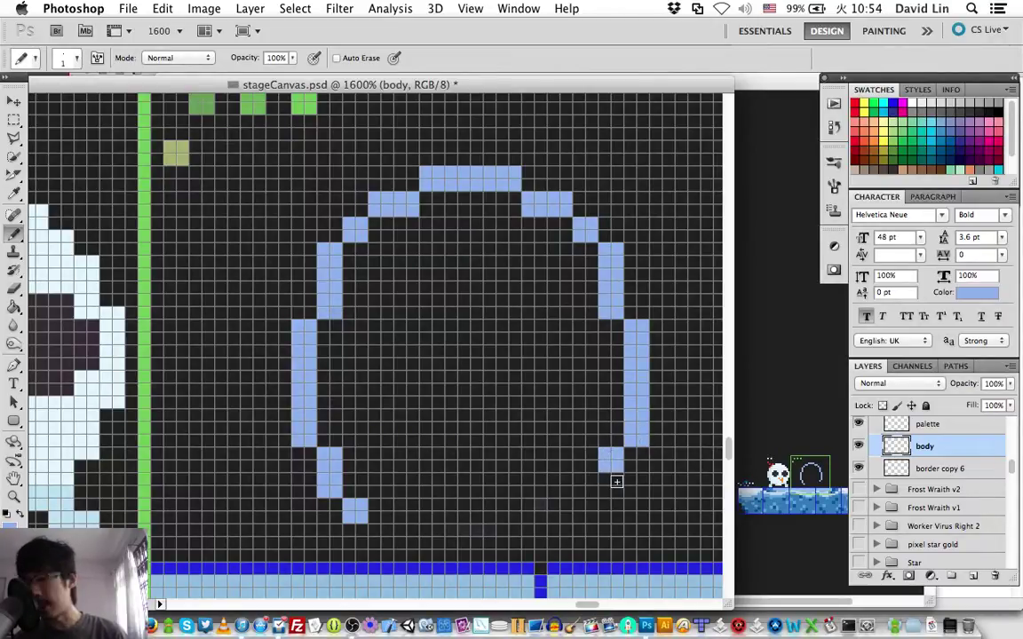
{"action": "left_click", "coordinate": [612, 479]}
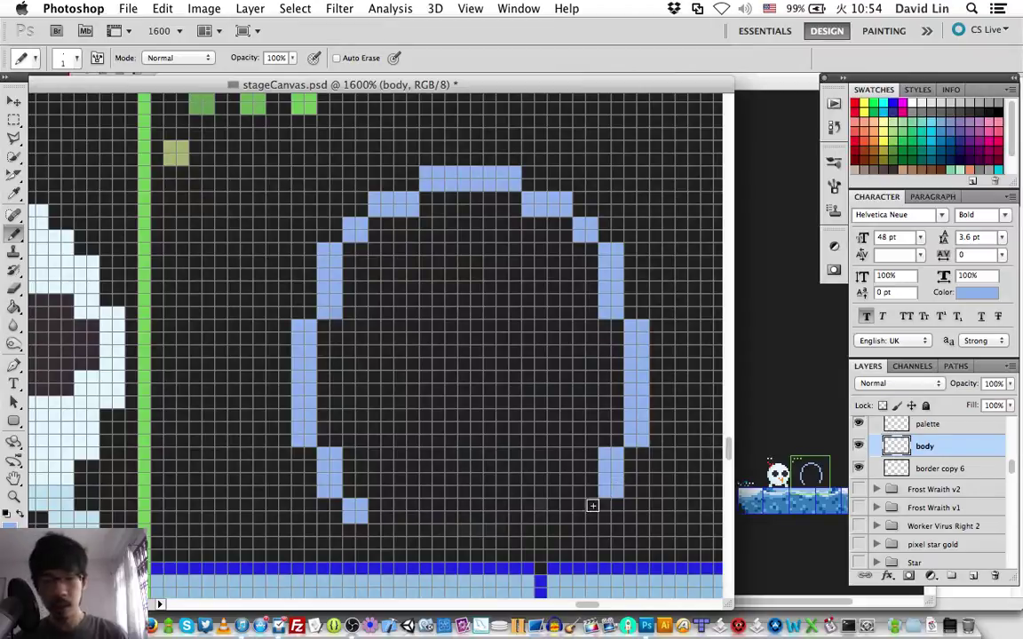
{"action": "left_click", "coordinate": [587, 509]}
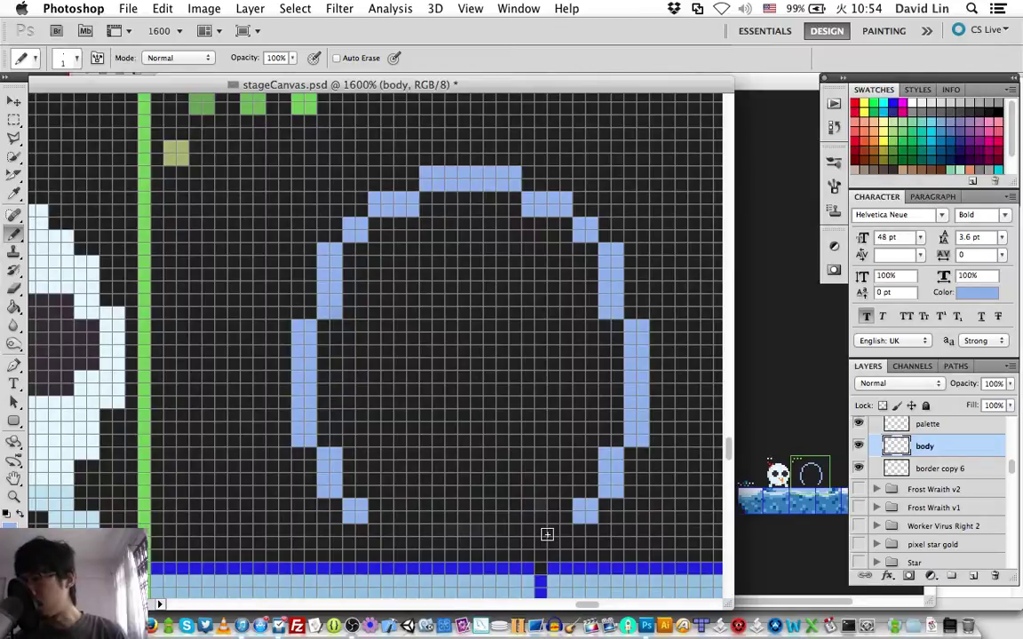
Step: Build the lower-left leg into a two-wide bar with a block below it
{"action": "left_click", "coordinate": [381, 485]}
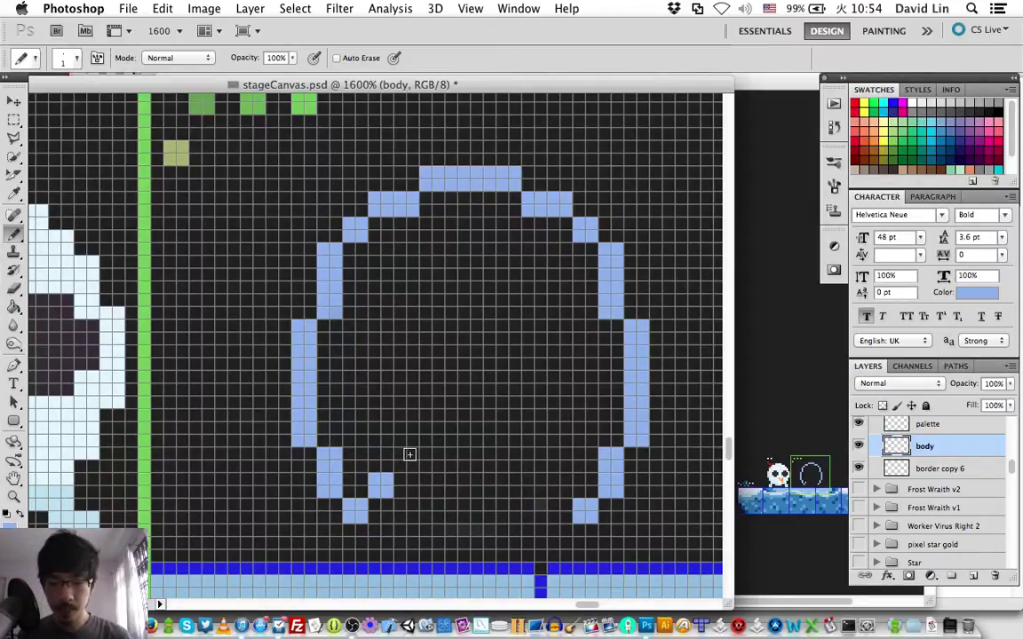
{"action": "left_click", "coordinate": [407, 462]}
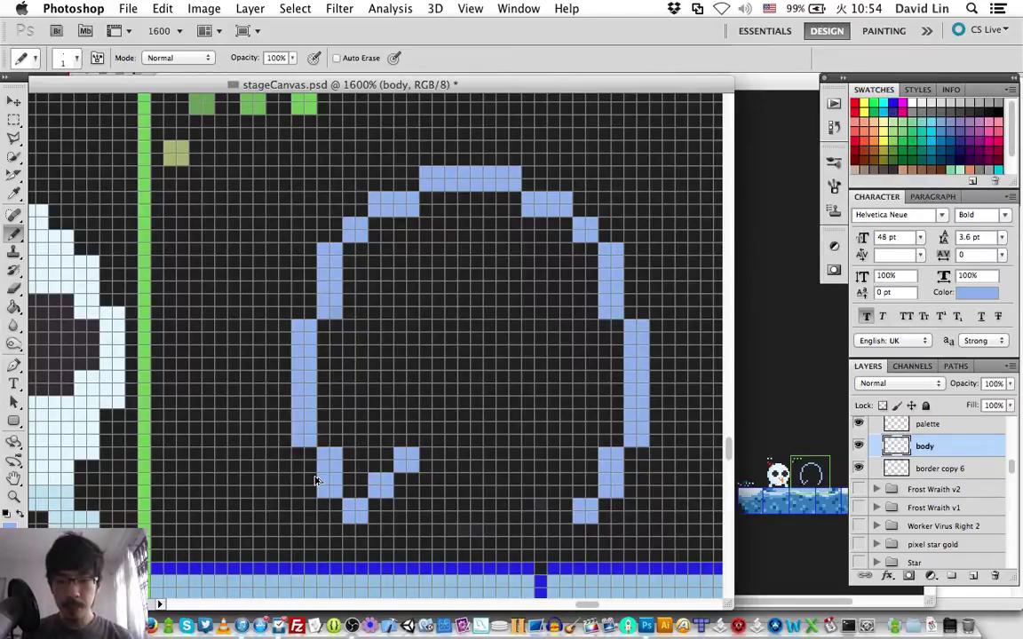
{"action": "key", "text": "super+z"}
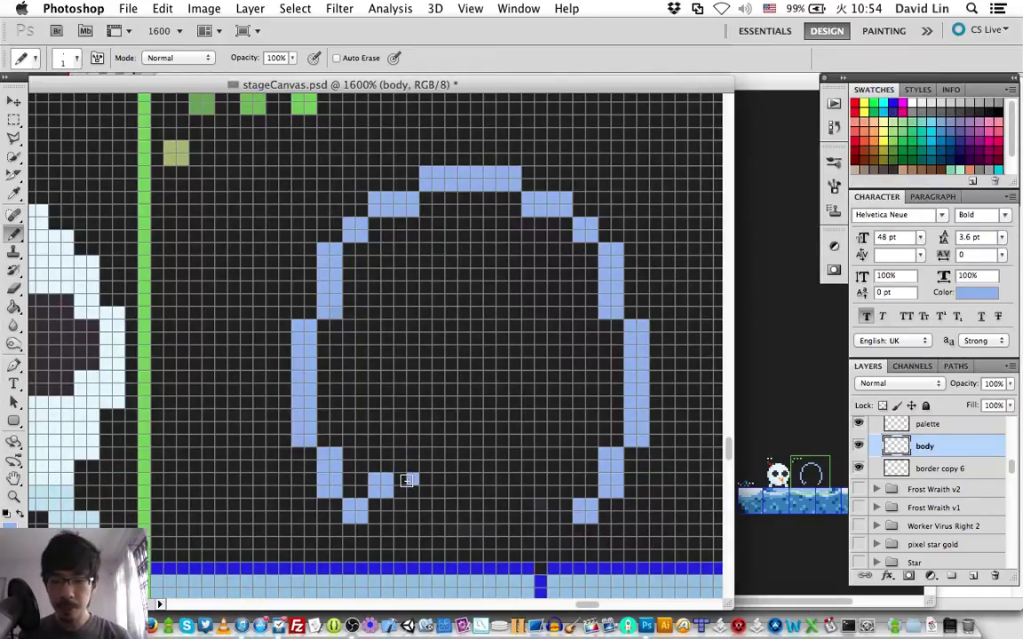
{"action": "left_click", "coordinate": [405, 481]}
{"action": "mouse_move", "coordinate": [374, 454]}
{"action": "left_mouse_down"}
{"action": "mouse_move", "coordinate": [388, 454]}
{"action": "mouse_move", "coordinate": [387, 466]}
{"action": "left_mouse_up"}
{"action": "left_click", "coordinate": [405, 510]}
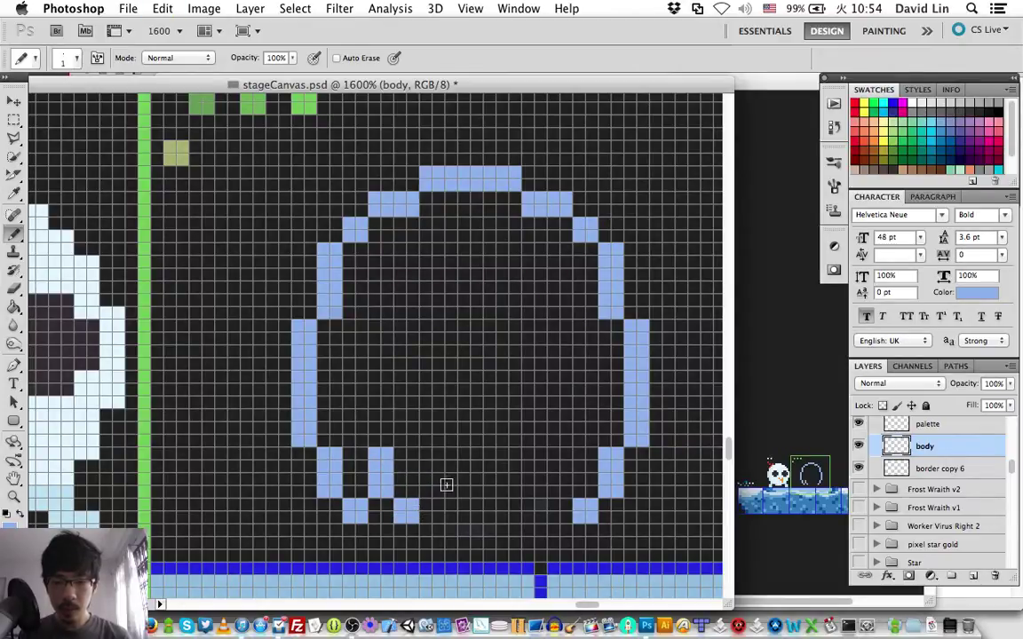
Step: Paint third, fourth and fifth legs with feet along the bottom, then undo the legs
{"action": "left_click_drag", "start_coordinate": [438, 480], "coordinate": [433, 465]}
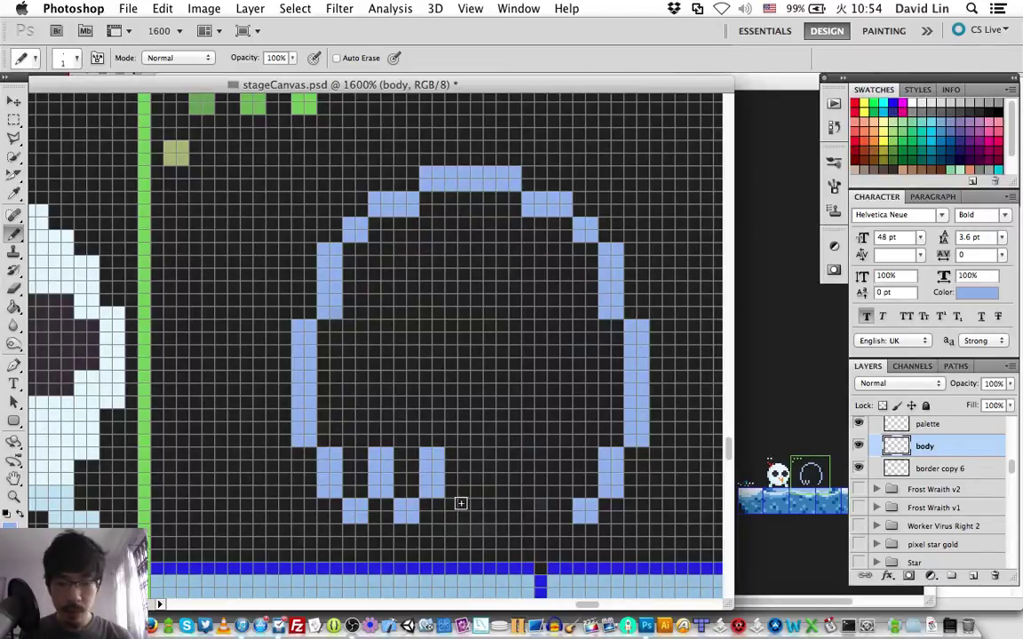
{"action": "left_click", "coordinate": [457, 510]}
{"action": "left_click_drag", "start_coordinate": [478, 484], "coordinate": [483, 453]}
{"action": "left_click", "coordinate": [513, 491]}
{"action": "left_click", "coordinate": [504, 504]}
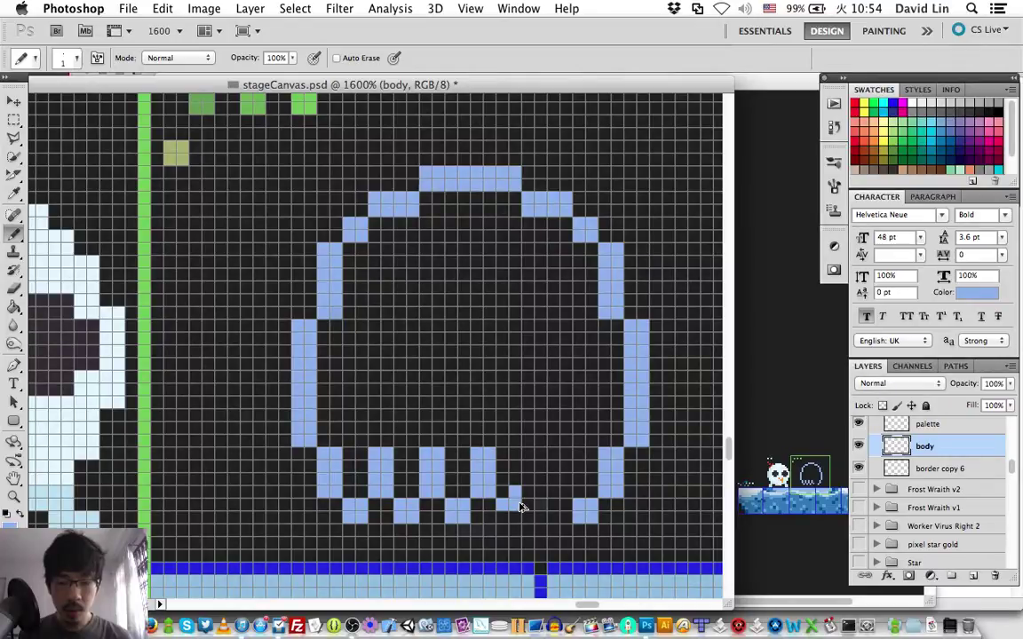
{"action": "left_click_drag", "start_coordinate": [522, 507], "coordinate": [538, 454]}
{"action": "left_click", "coordinate": [563, 502]}
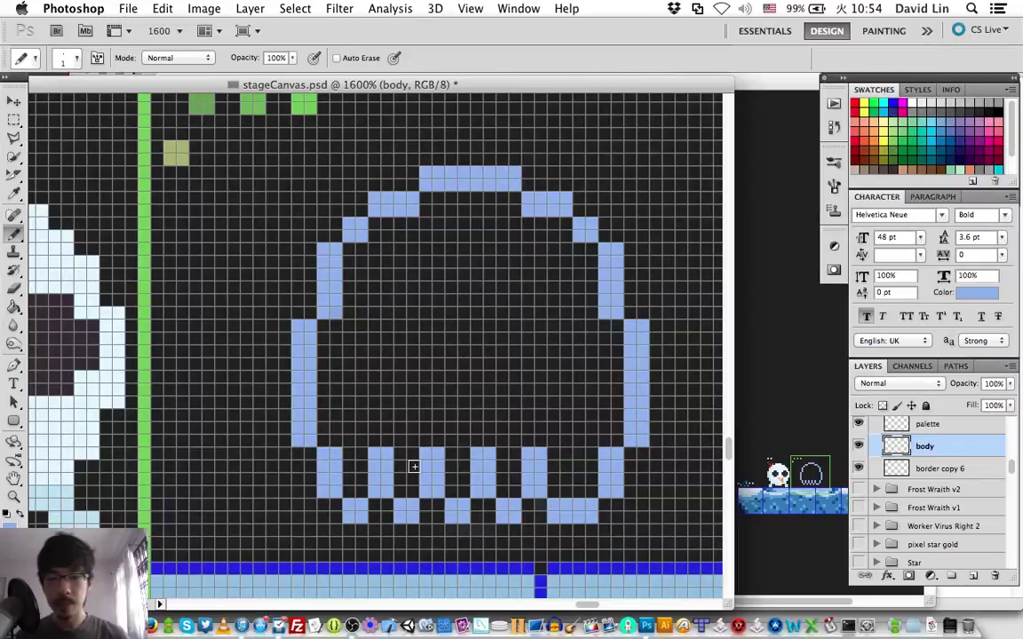
{"action": "key", "text": "ctrl+z"}
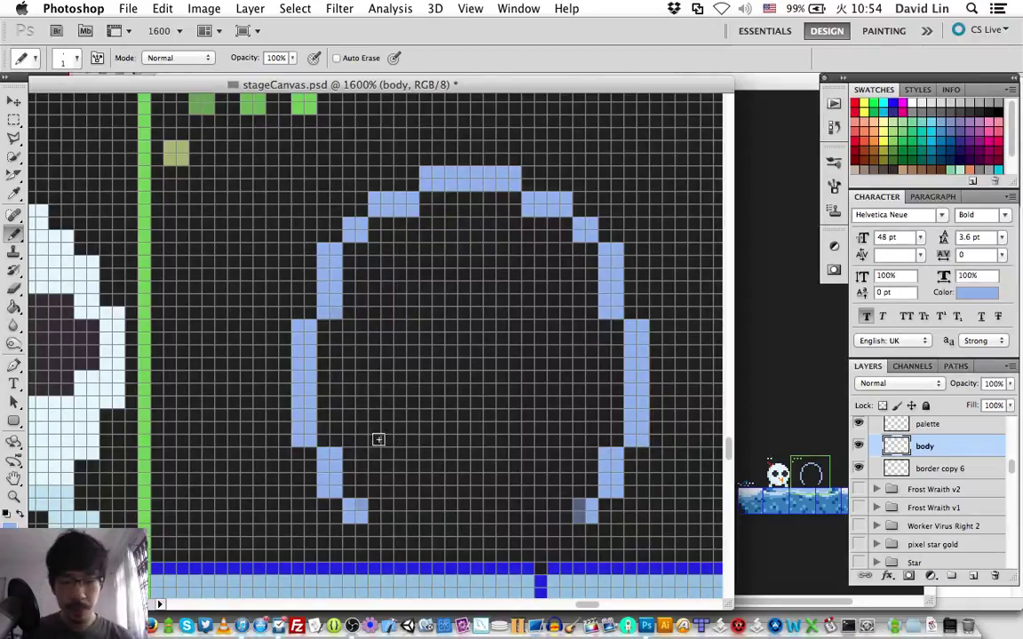
Step: Recolour the leftover grey pixel and place zigzag hem pixels across the bottom, filling the lowest point
{"action": "left_click", "coordinate": [583, 512]}
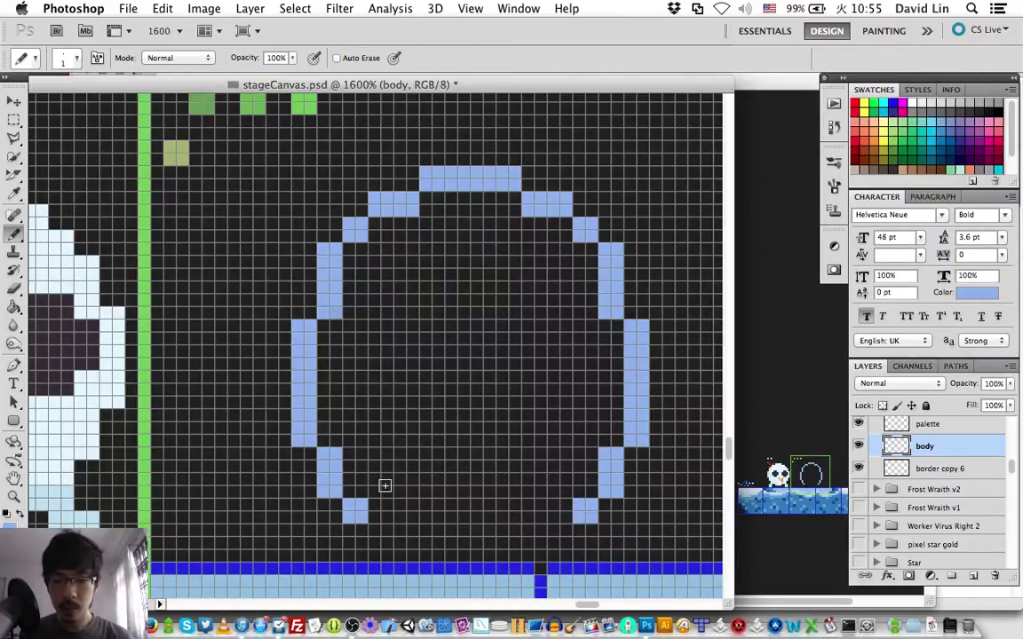
{"action": "left_click_drag", "start_coordinate": [384, 486], "coordinate": [387, 475]}
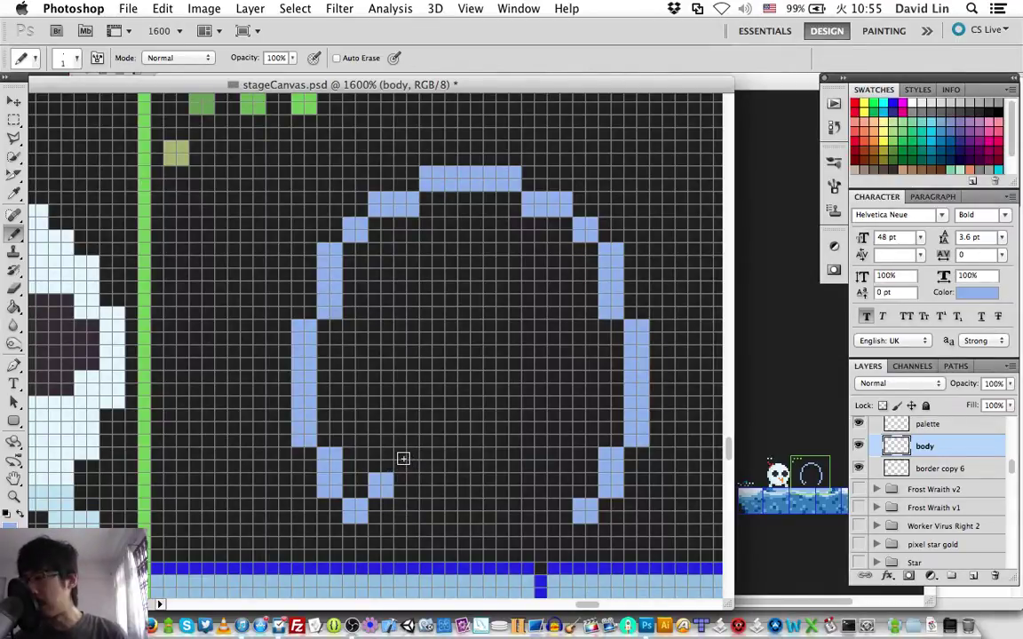
{"action": "left_click_drag", "start_coordinate": [411, 455], "coordinate": [400, 458]}
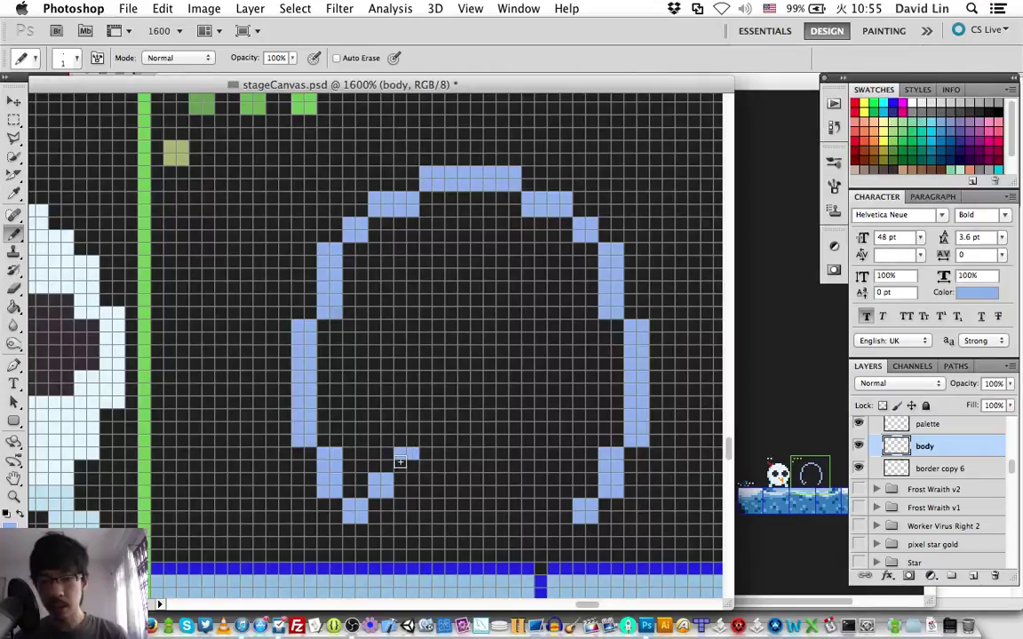
{"action": "left_click", "coordinate": [557, 484]}
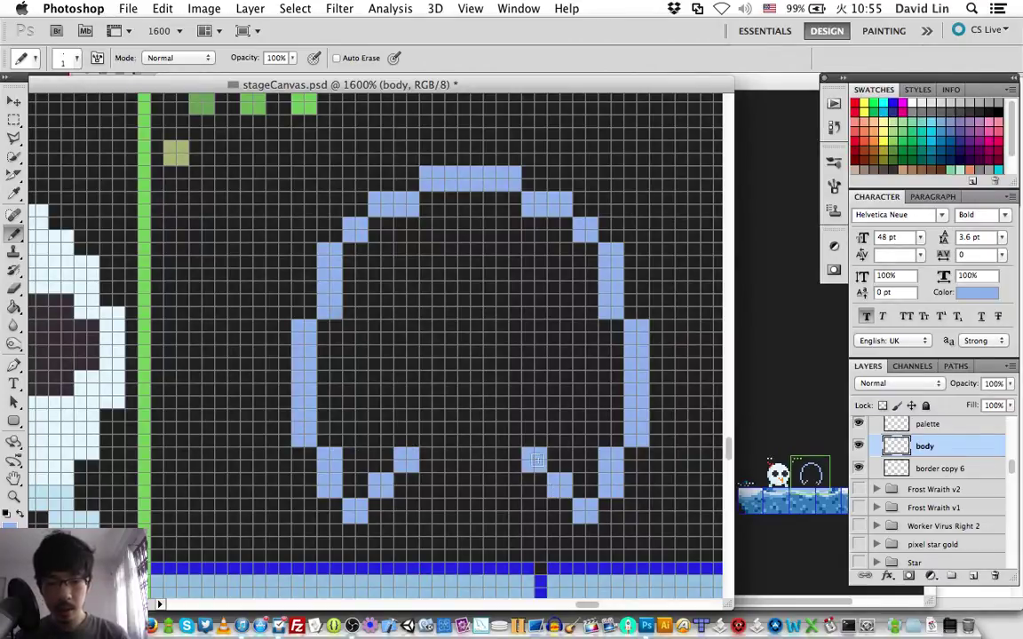
{"action": "left_click", "coordinate": [435, 482]}
{"action": "left_click", "coordinate": [457, 510]}
{"action": "left_click", "coordinate": [502, 488]}
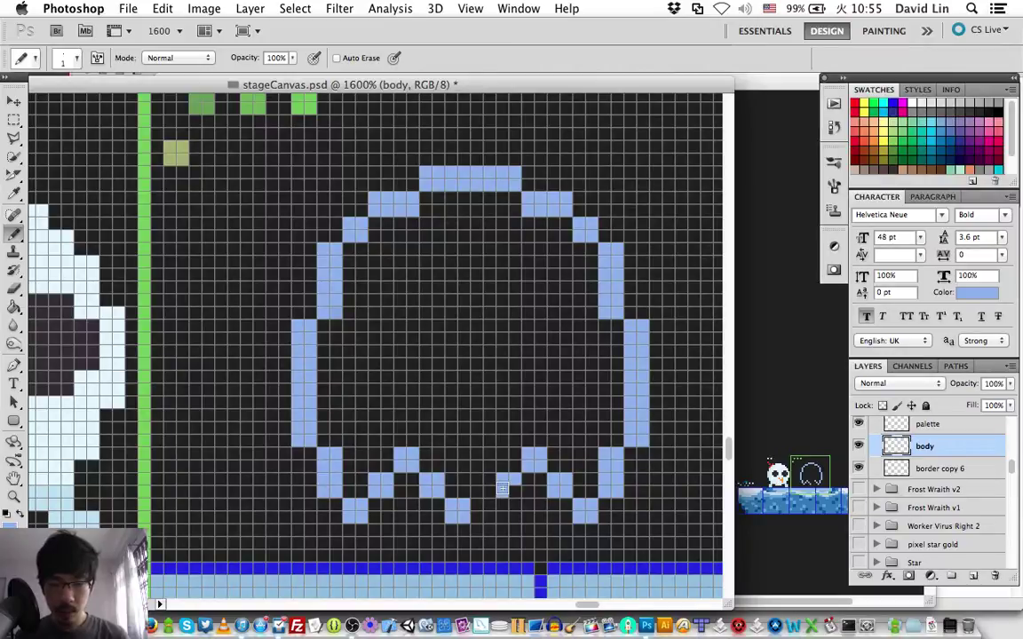
{"action": "left_click", "coordinate": [482, 510]}
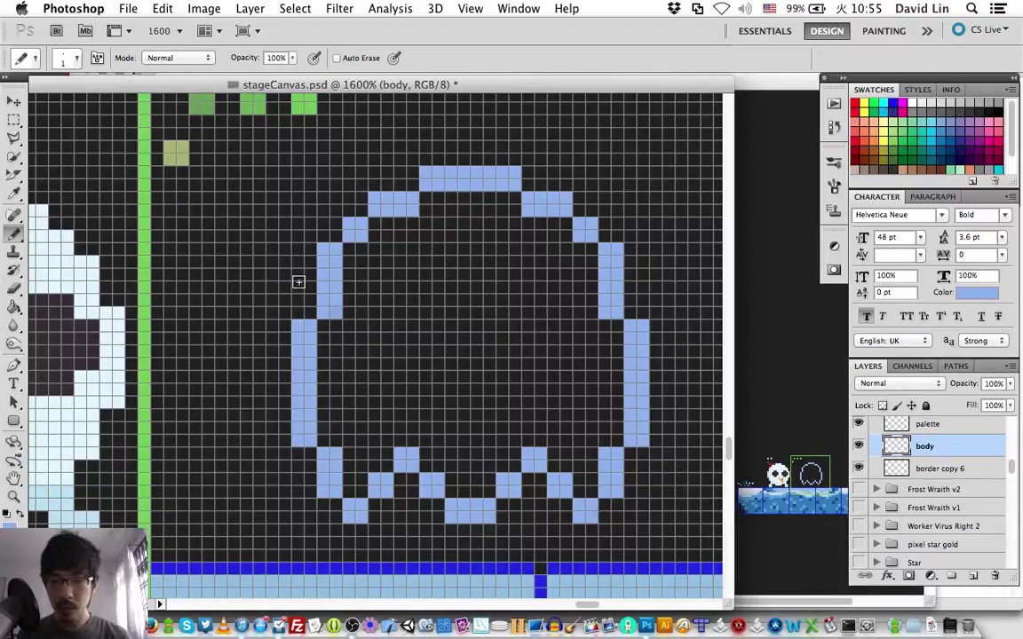
Step: Sketch arms on both sides of the ghost, then undo both
{"action": "mouse_move", "coordinate": [295, 279]}
{"action": "left_mouse_down"}
{"action": "mouse_move", "coordinate": [268, 306]}
{"action": "mouse_move", "coordinate": [240, 422]}
{"action": "mouse_move", "coordinate": [336, 360]}
{"action": "left_mouse_up"}
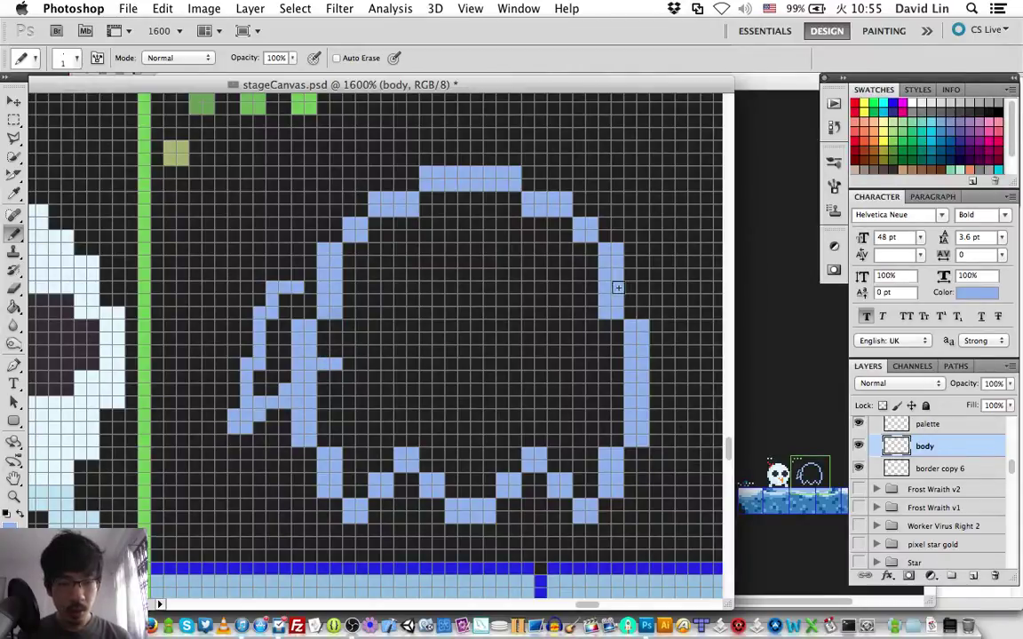
{"action": "mouse_move", "coordinate": [639, 286]}
{"action": "left_mouse_down"}
{"action": "mouse_move", "coordinate": [693, 405]}
{"action": "mouse_move", "coordinate": [720, 450]}
{"action": "mouse_move", "coordinate": [614, 389]}
{"action": "left_mouse_up"}
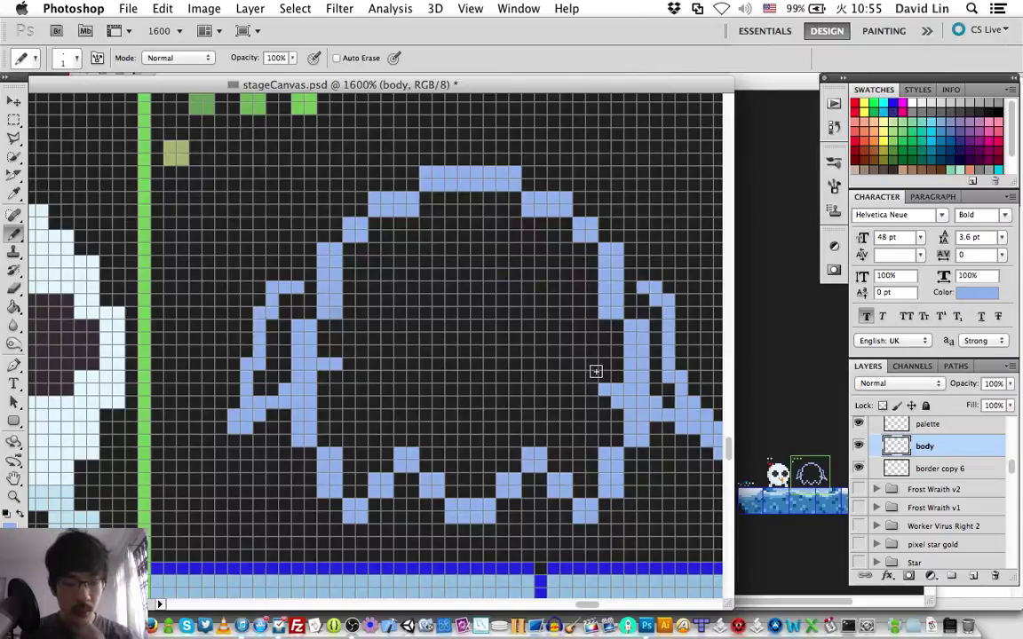
{"action": "key", "text": "super+z"}
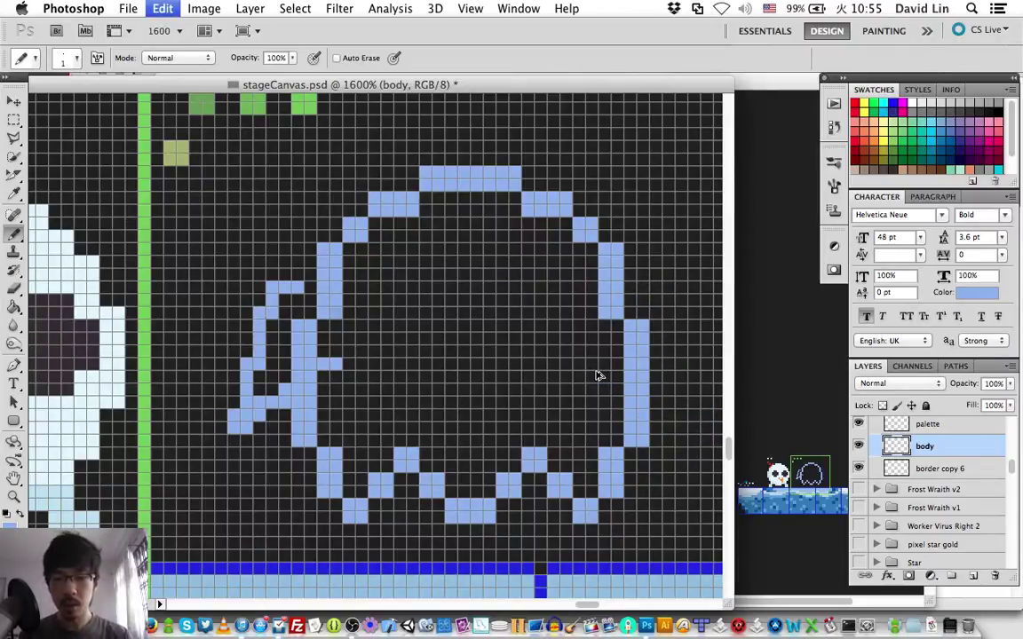
{"action": "key", "text": "super+alt+z"}
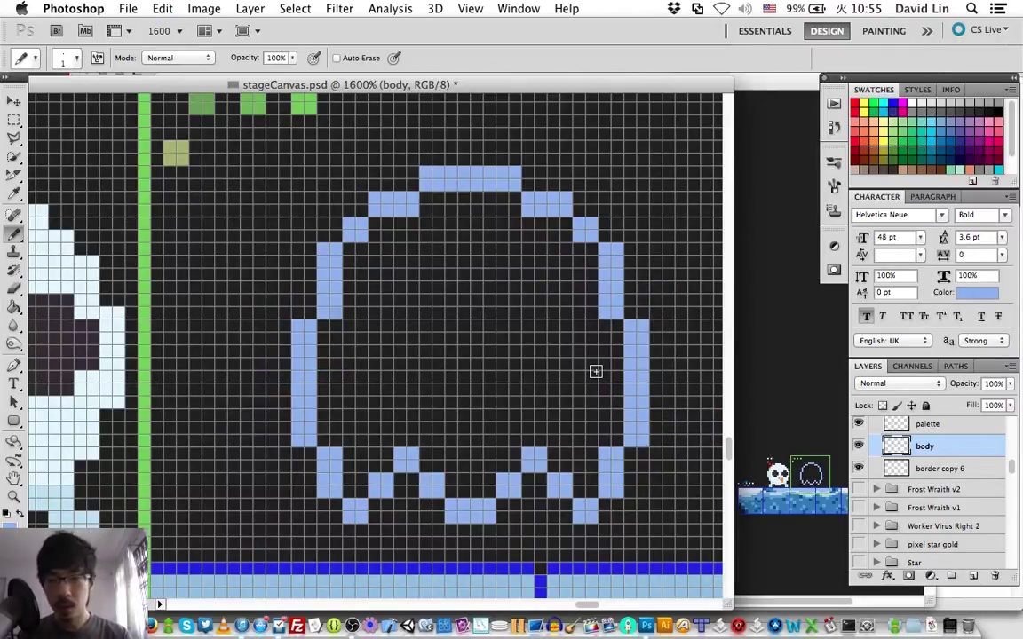
Step: Add a new layer named 'left hand'
{"action": "key", "text": "super+shift+n"}
{"action": "type", "text": "left"}
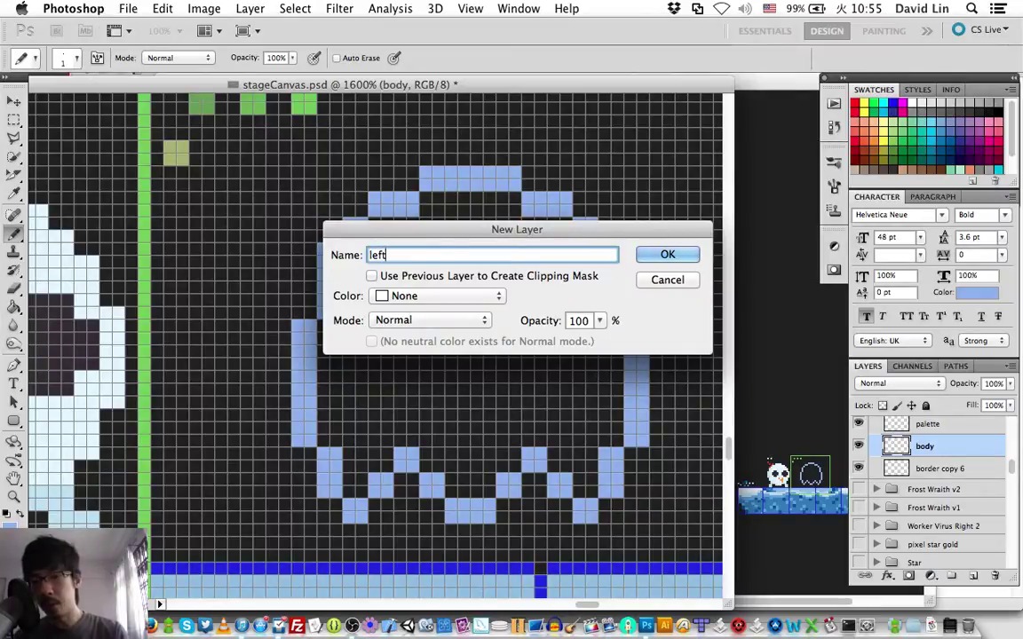
{"action": "type", "text": " hand"}
{"action": "key", "text": "Return"}
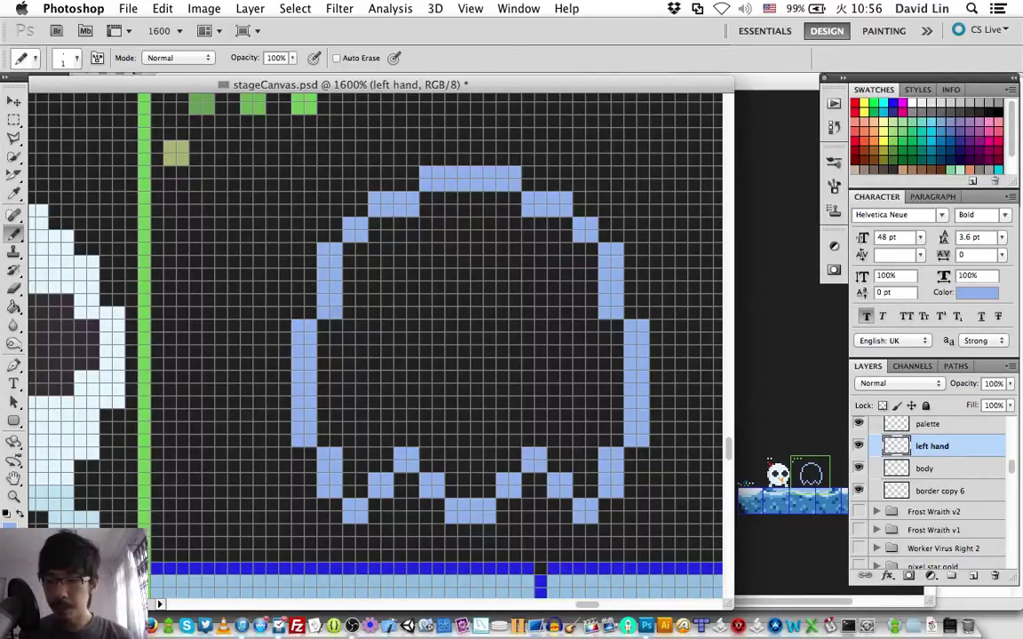
Step: Place arm pixels stepping diagonally down-left from the ghost's side to an outer tip, plus a hand pixel
{"action": "left_click", "coordinate": [304, 280]}
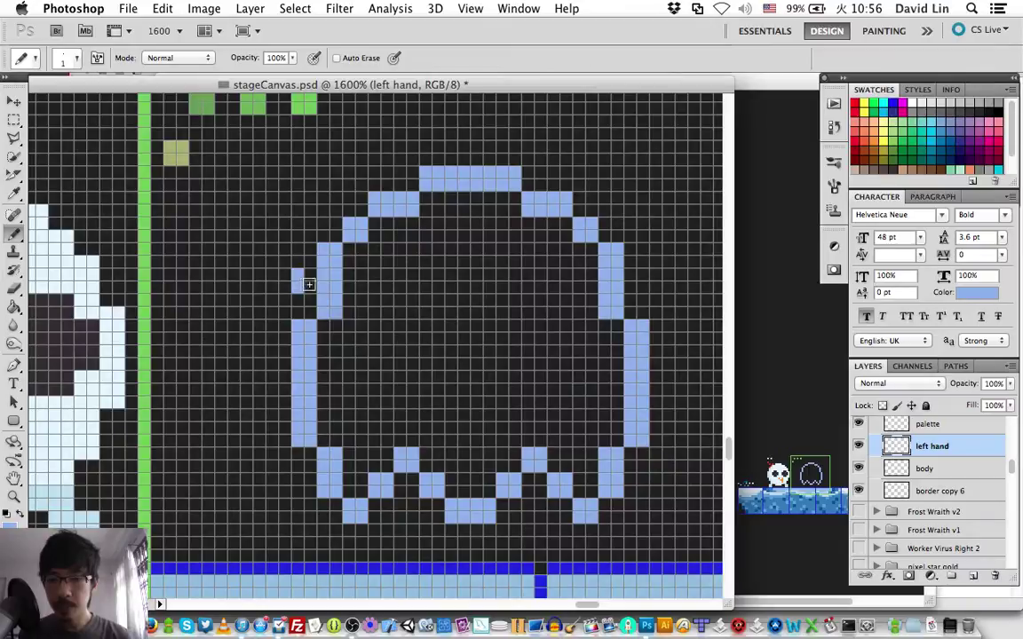
{"action": "left_click", "coordinate": [278, 306]}
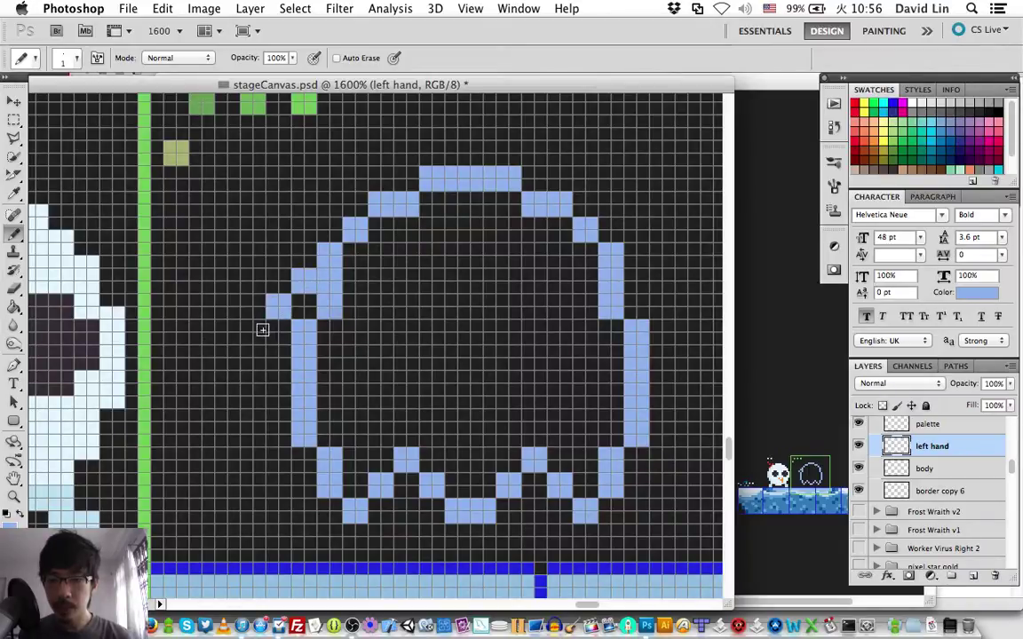
{"action": "left_click", "coordinate": [278, 332]}
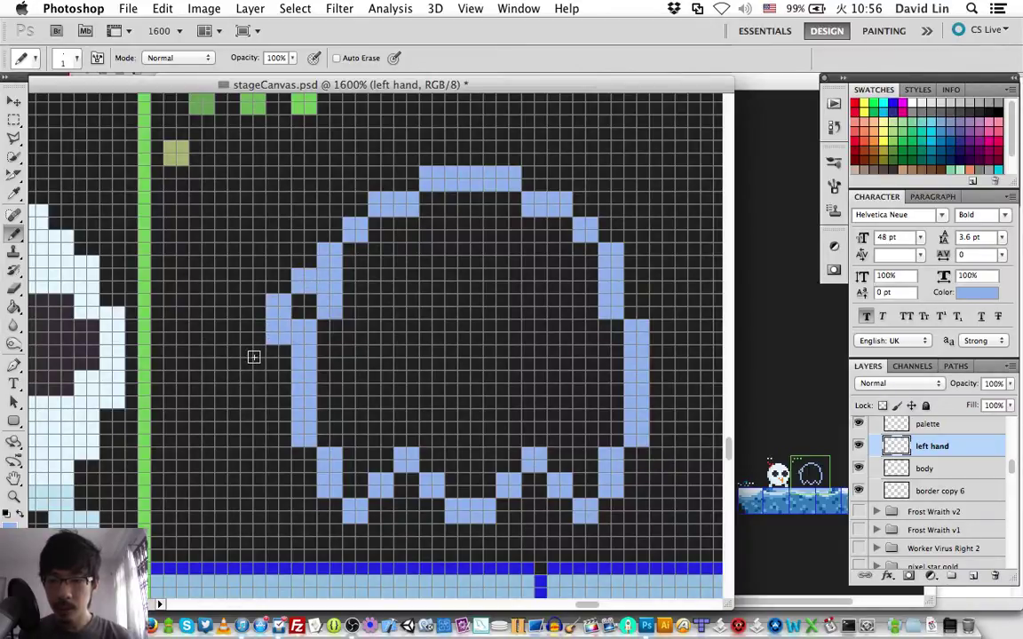
{"action": "left_click", "coordinate": [255, 354]}
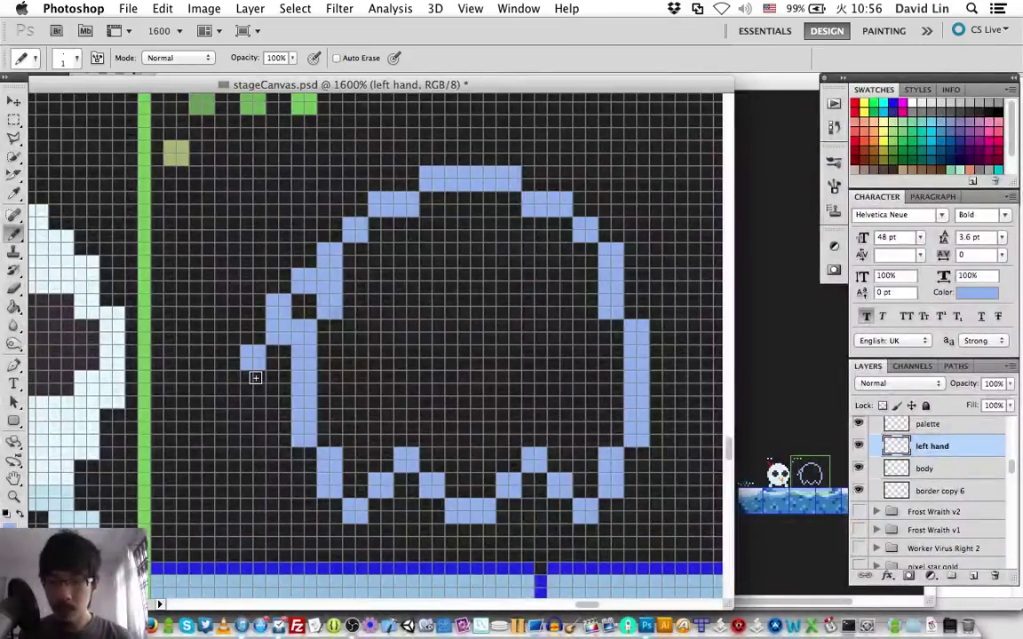
{"action": "left_click", "coordinate": [252, 381]}
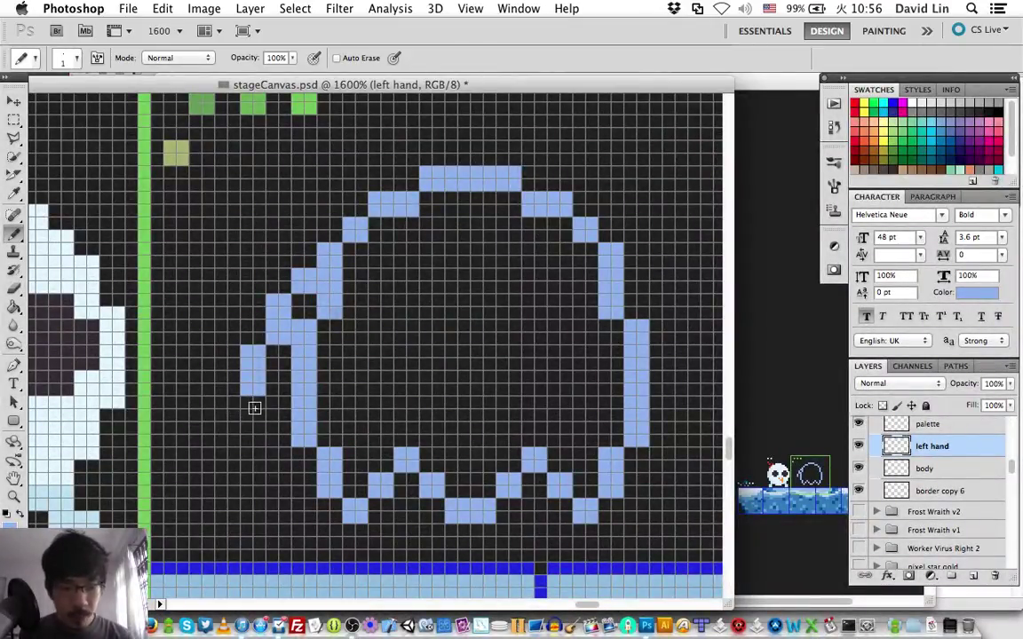
{"action": "left_click", "coordinate": [228, 408]}
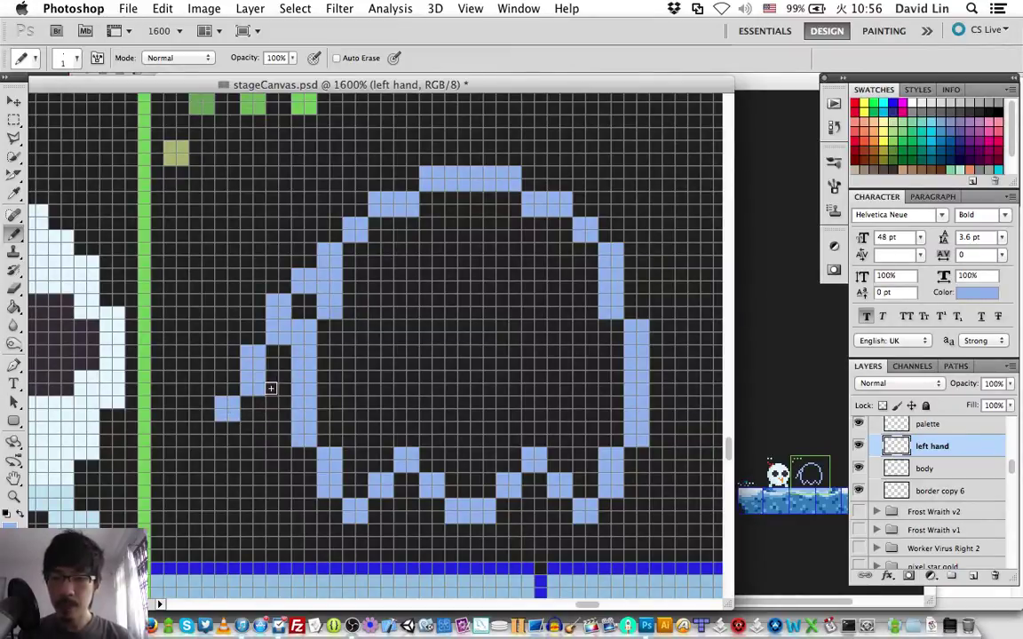
{"action": "left_click", "coordinate": [278, 409]}
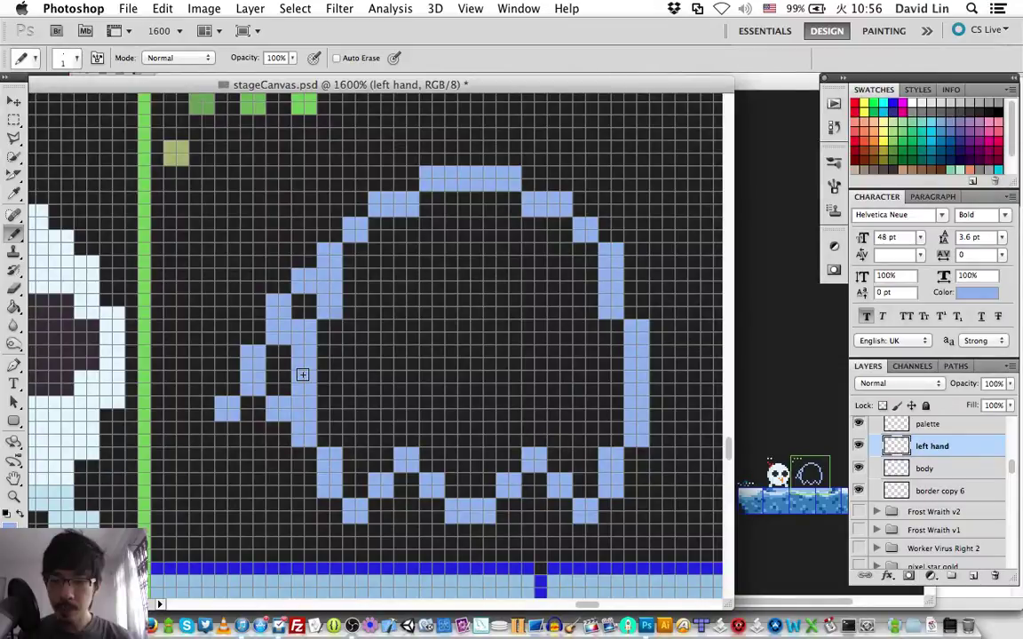
{"action": "left_click", "coordinate": [330, 332]}
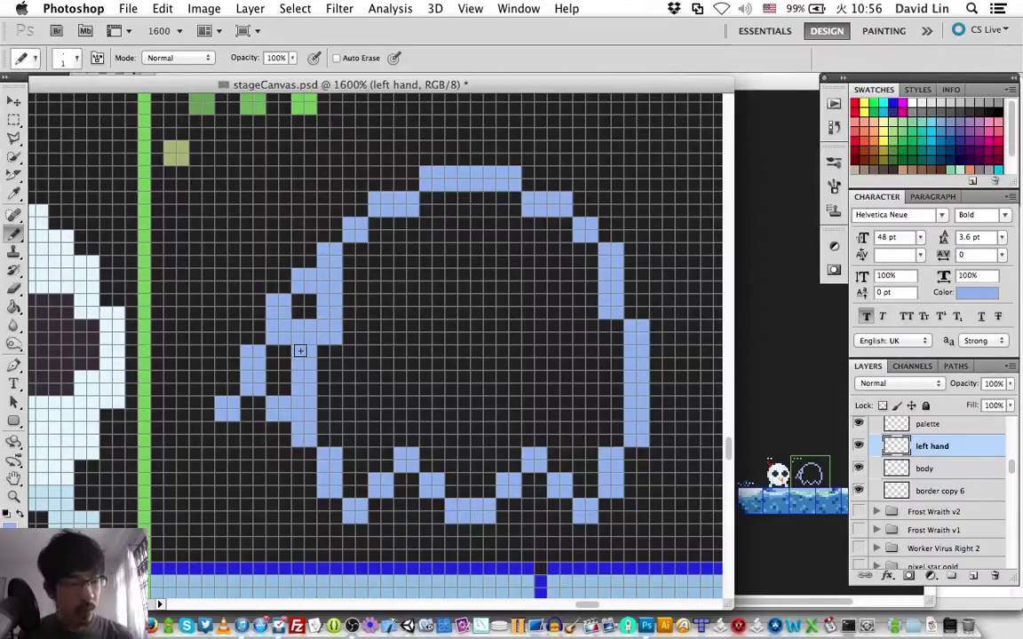
Step: Nudge the arm right and down, move it back left and up, then delete the left hand layer
{"action": "key", "text": "v"}
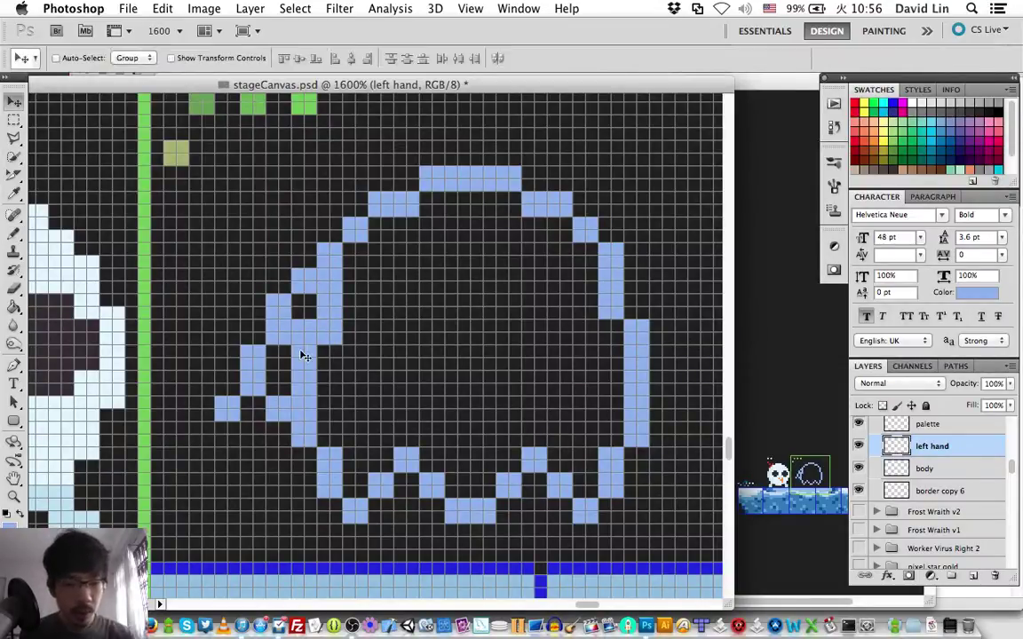
{"action": "key", "text": "Right"}
{"action": "key", "text": "Right"}
{"action": "key", "text": "Right"}
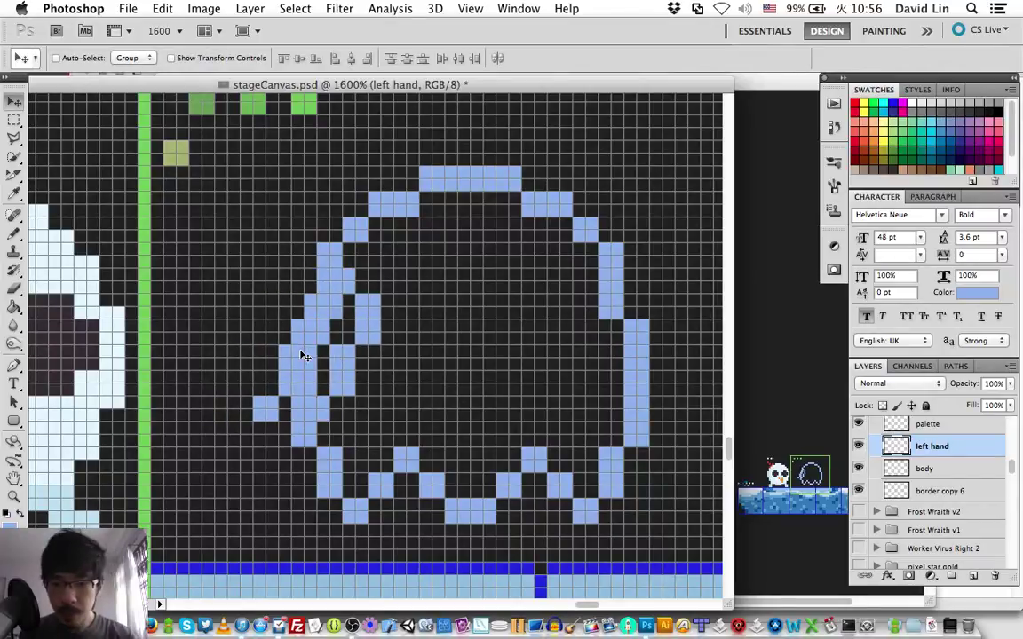
{"action": "key", "text": "Down"}
{"action": "key", "text": "Left"}
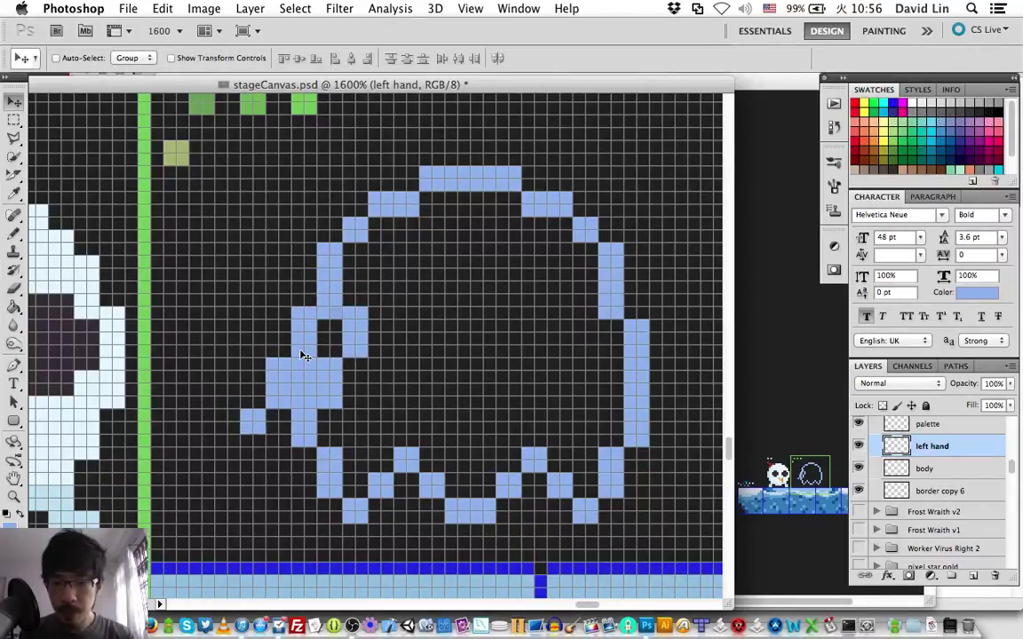
{"action": "key", "text": "Left"}
{"action": "key", "text": "Left"}
{"action": "key", "text": "Up"}
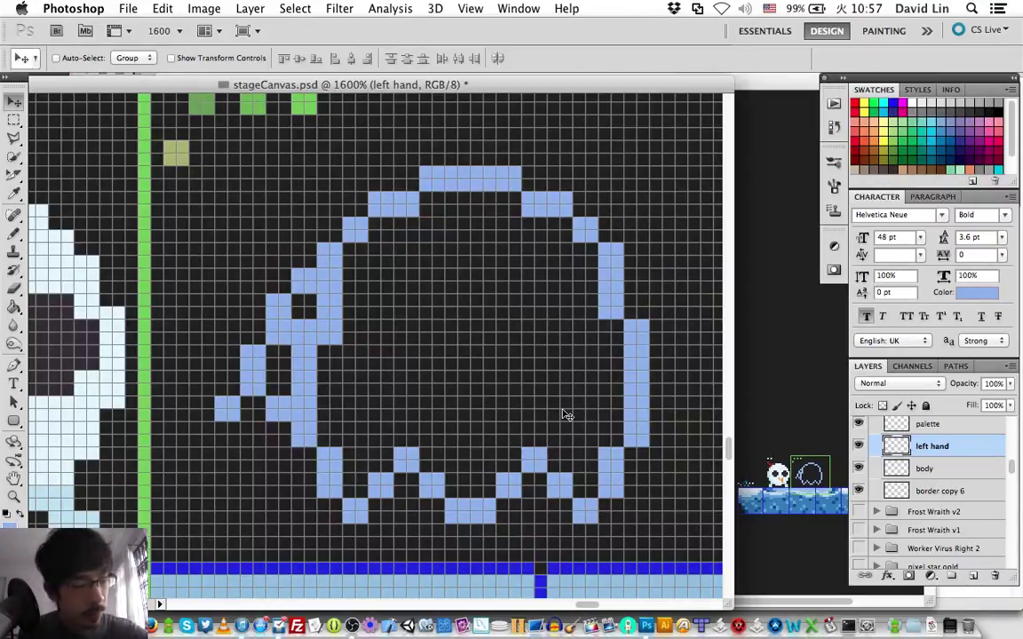
{"action": "key", "text": "Delete"}
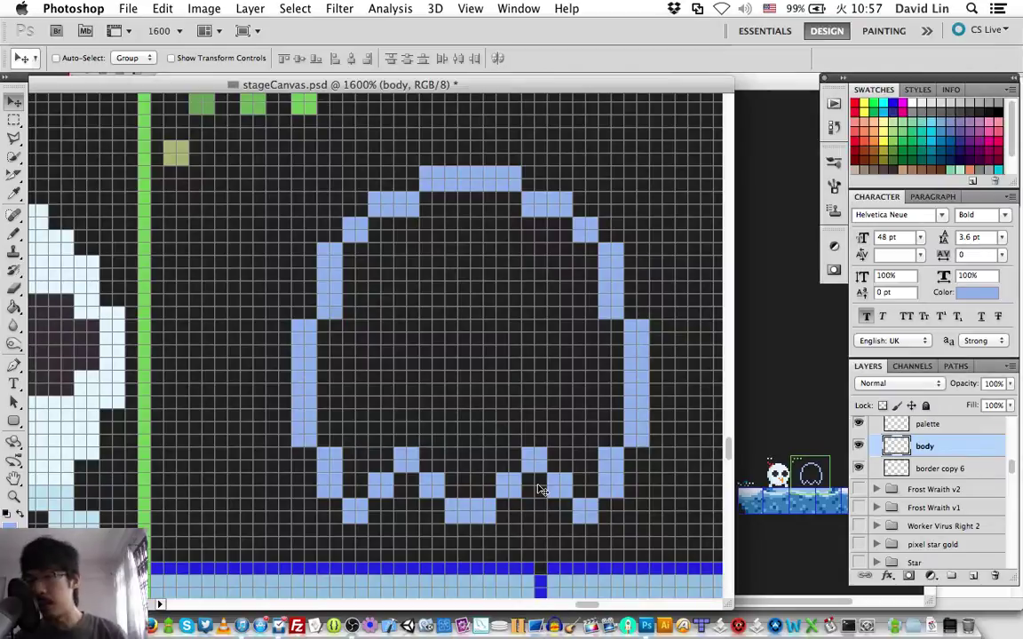
Step: Erase the outline's lower left side and clear leftover pixels at the lower right
{"action": "key", "text": "e"}
{"action": "mouse_move", "coordinate": [308, 479]}
{"action": "left_mouse_down"}
{"action": "mouse_move", "coordinate": [321, 451]}
{"action": "mouse_move", "coordinate": [270, 382]}
{"action": "mouse_move", "coordinate": [300, 426]}
{"action": "left_mouse_up"}
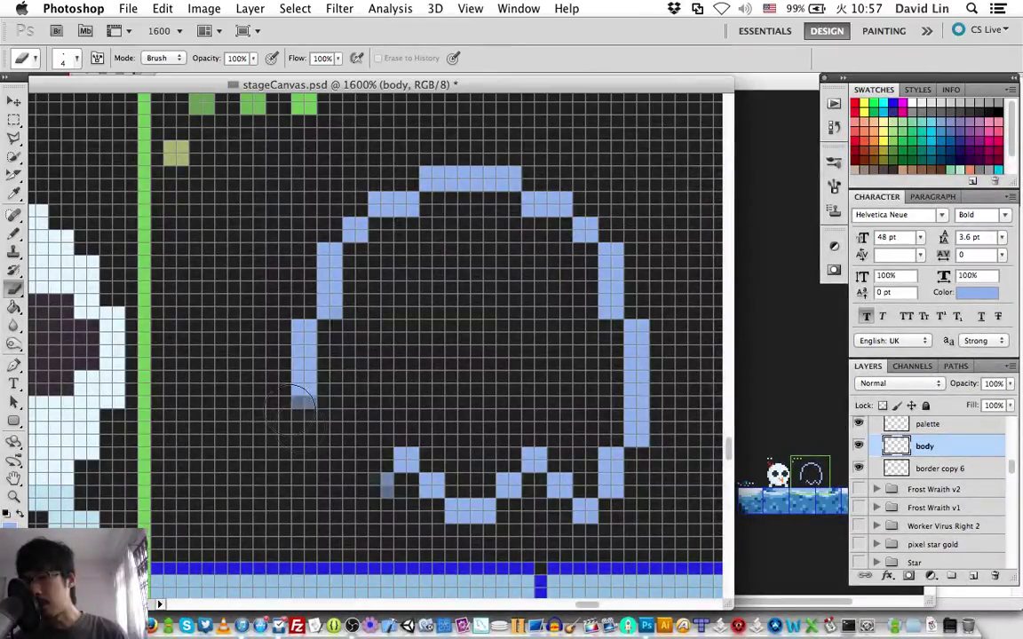
{"action": "key", "text": "super+z"}
{"action": "key", "text": "b"}
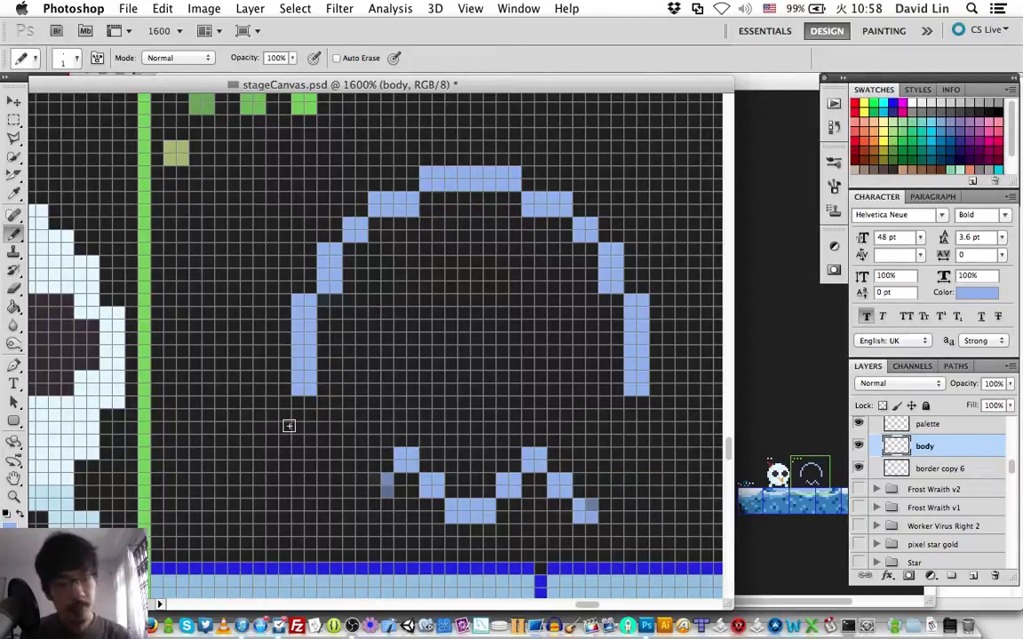
Step: Extend the ghost's left edge down as a pixel column, undoing its last stroke
{"action": "left_click", "coordinate": [331, 406]}
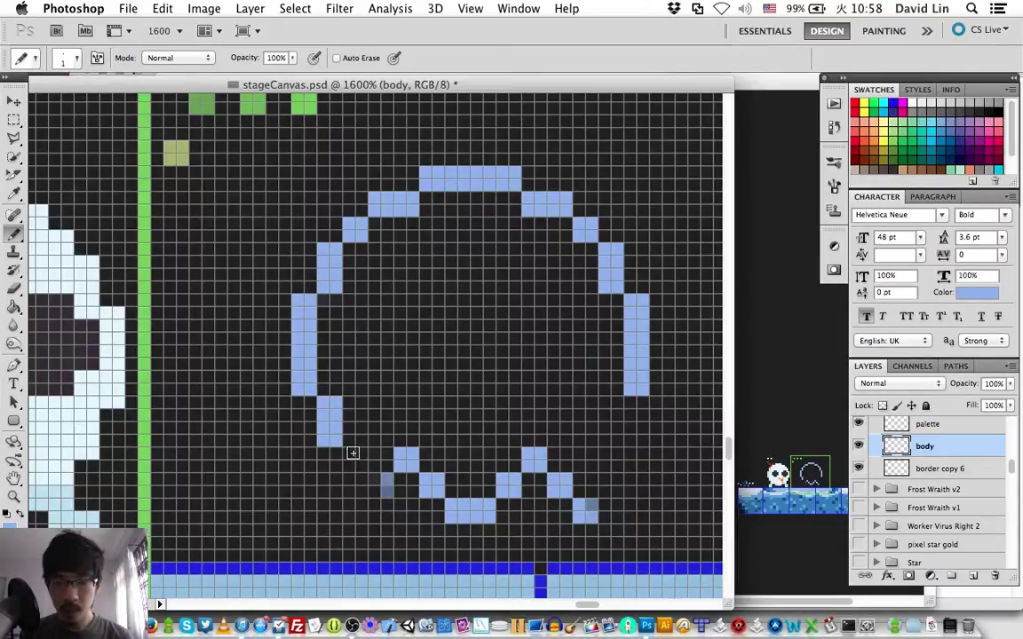
{"action": "left_click", "coordinate": [330, 435]}
{"action": "left_click_drag", "start_coordinate": [330, 457], "coordinate": [332, 487]}
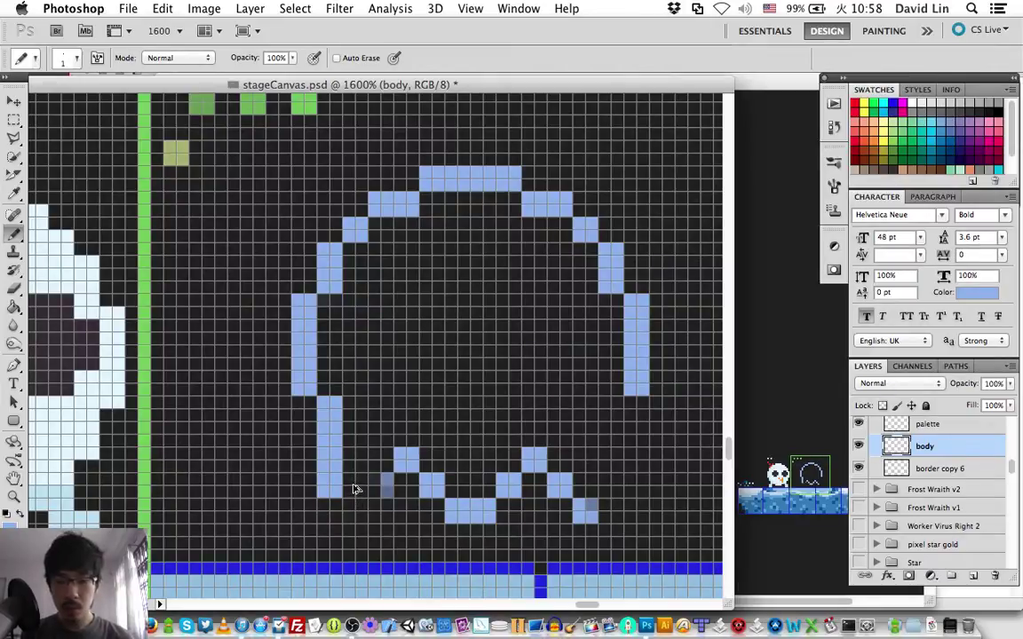
{"action": "key", "text": "super+z"}
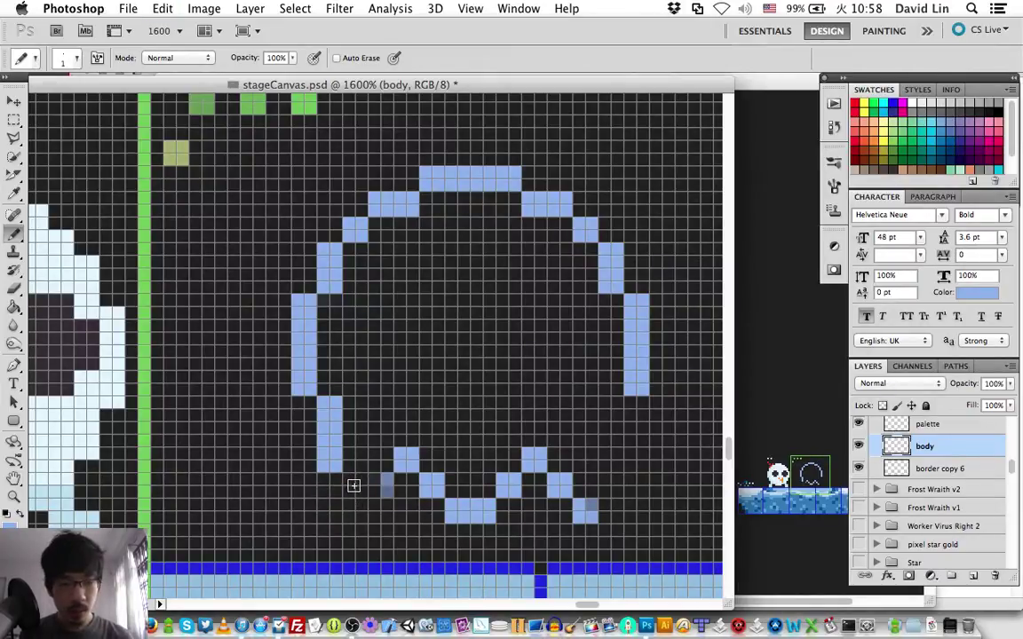
Step: Step the left edge out toward the lower-left and add blocks beside the foot column
{"action": "left_click", "coordinate": [307, 484]}
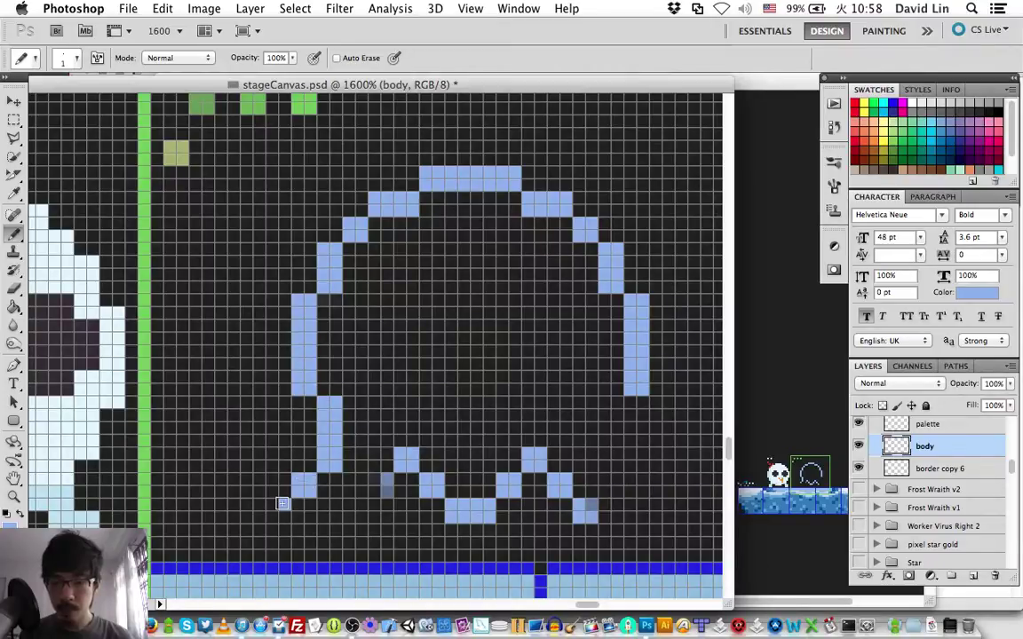
{"action": "left_click", "coordinate": [280, 508]}
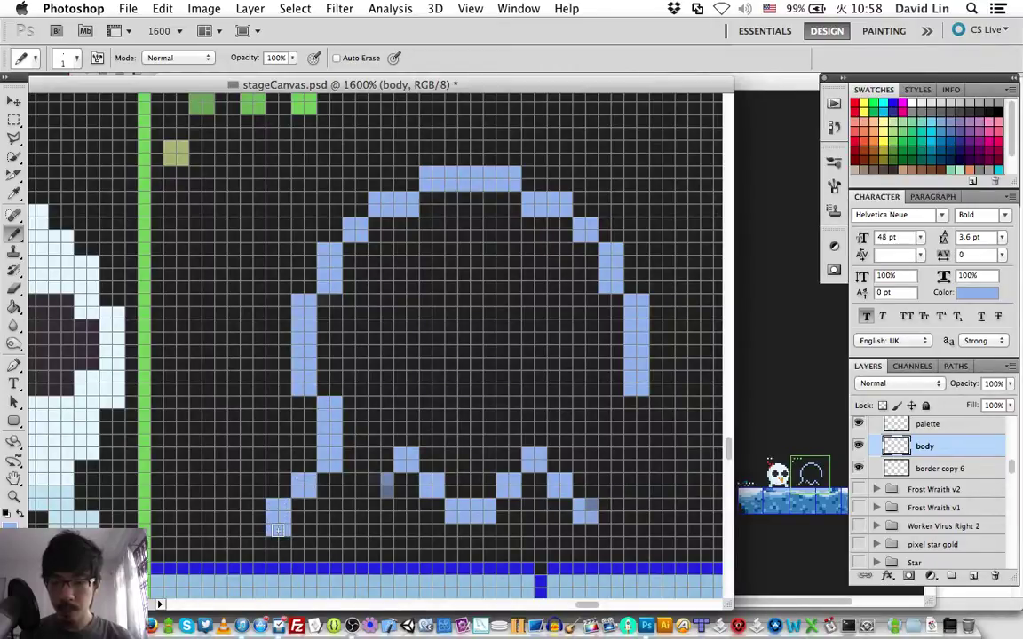
{"action": "left_click_drag", "start_coordinate": [277, 529], "coordinate": [304, 537]}
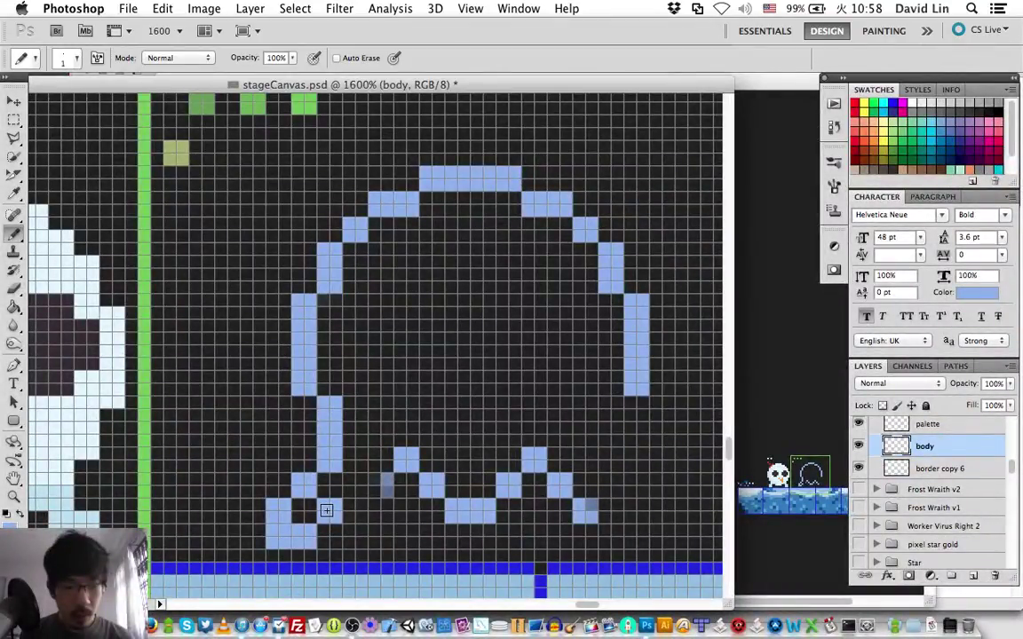
{"action": "key", "text": "super+alt+z"}
{"action": "key", "text": "super+alt+z"}
{"action": "key", "text": "super+alt+z"}
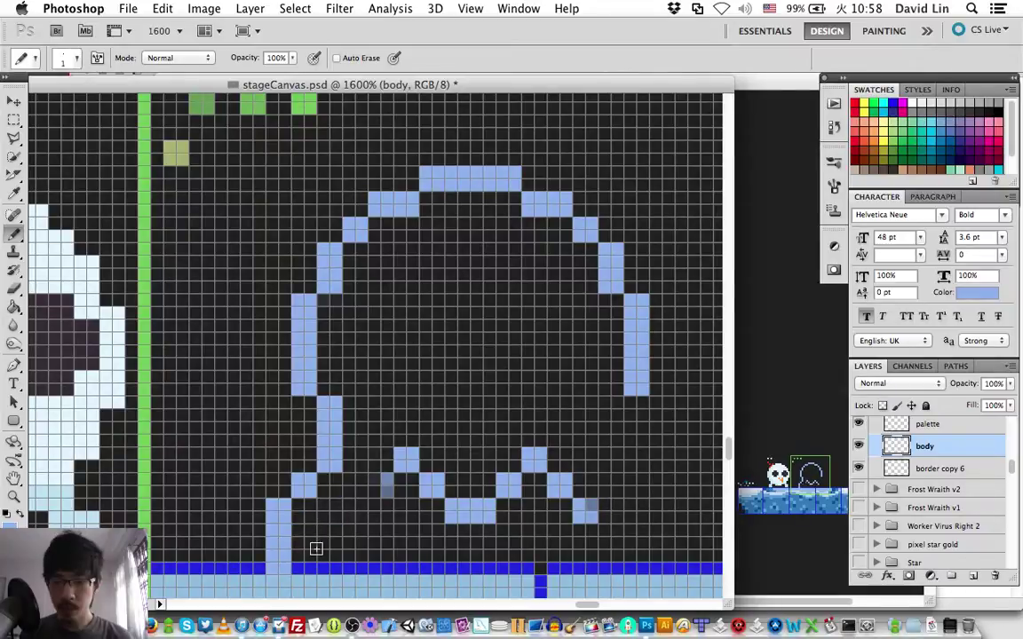
{"action": "left_click_drag", "start_coordinate": [310, 543], "coordinate": [298, 554]}
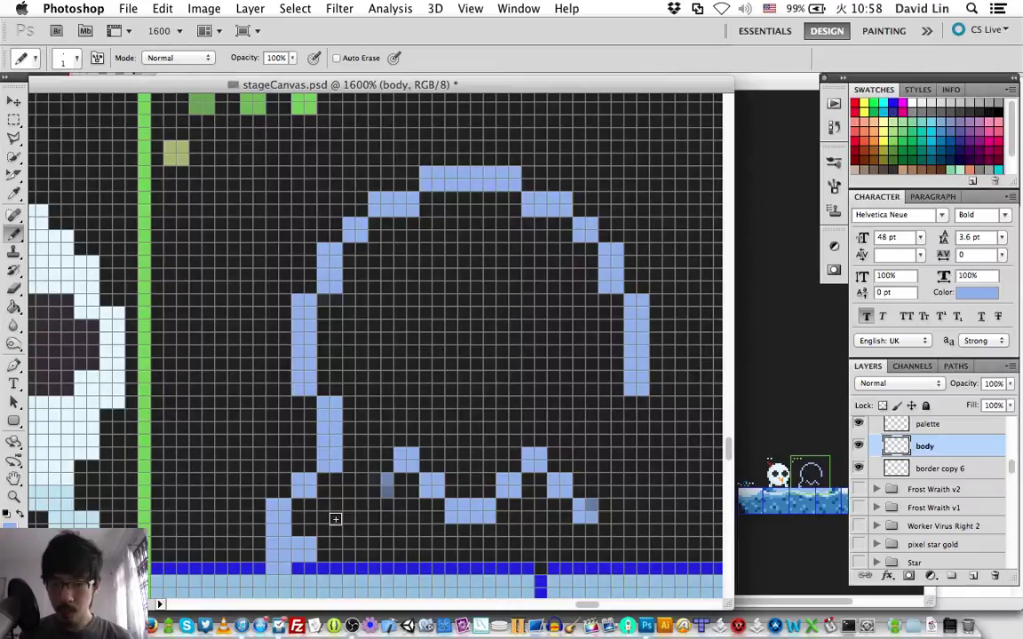
{"action": "left_click", "coordinate": [336, 519]}
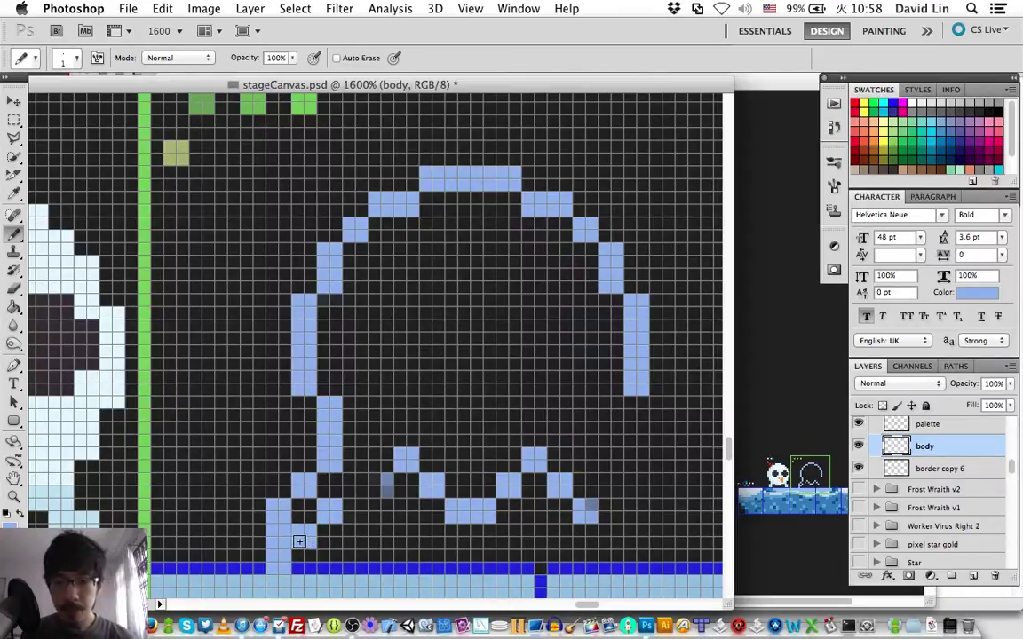
Step: Step back five times through history to shorten the lower-left column
{"action": "key", "text": "super+alt+z"}
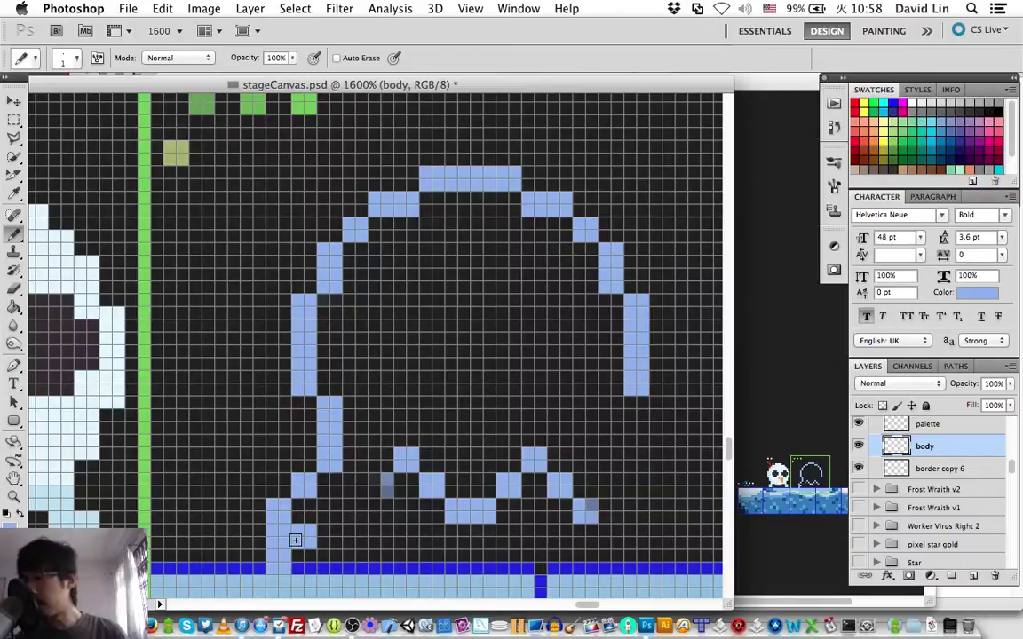
{"action": "key", "text": "super+alt+z"}
{"action": "key", "text": "super+alt+z"}
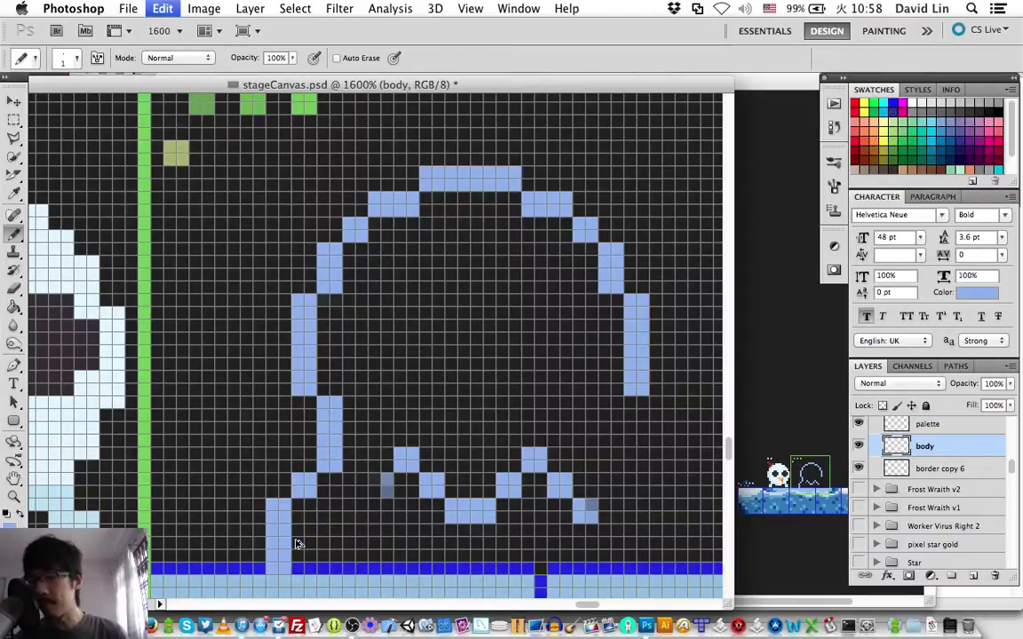
{"action": "key", "text": "super+alt+z"}
{"action": "key", "text": "super+alt+z"}
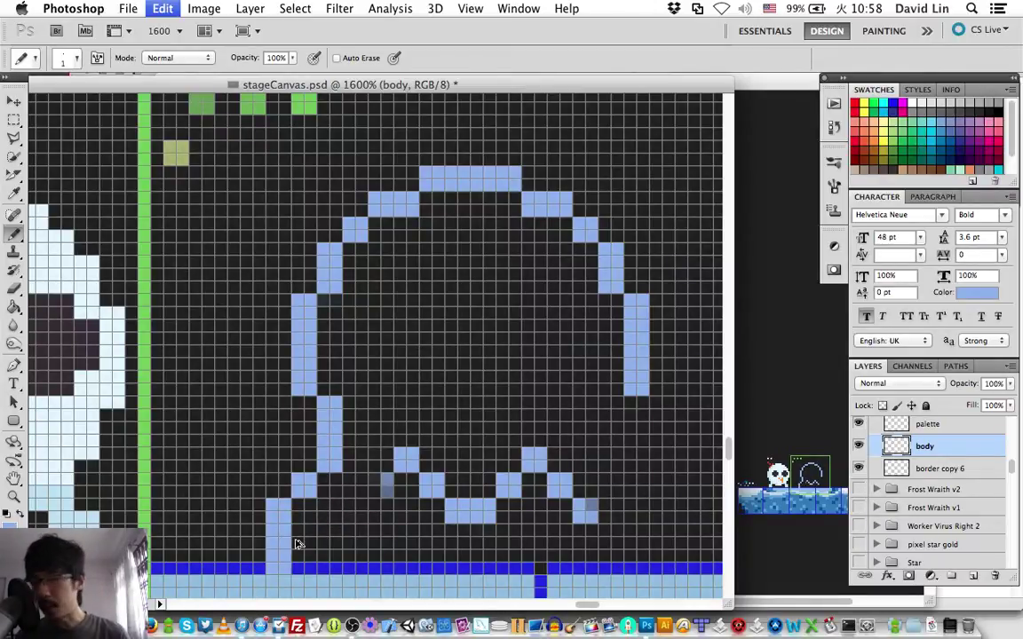
{"action": "key", "text": "super+alt+z"}
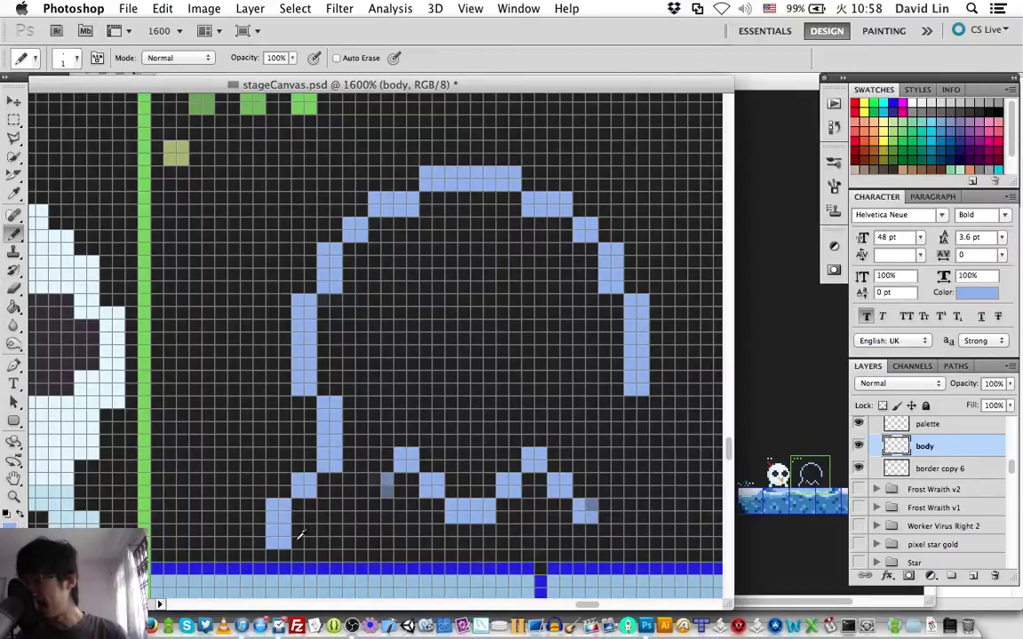
{"action": "key", "text": "super+alt+z"}
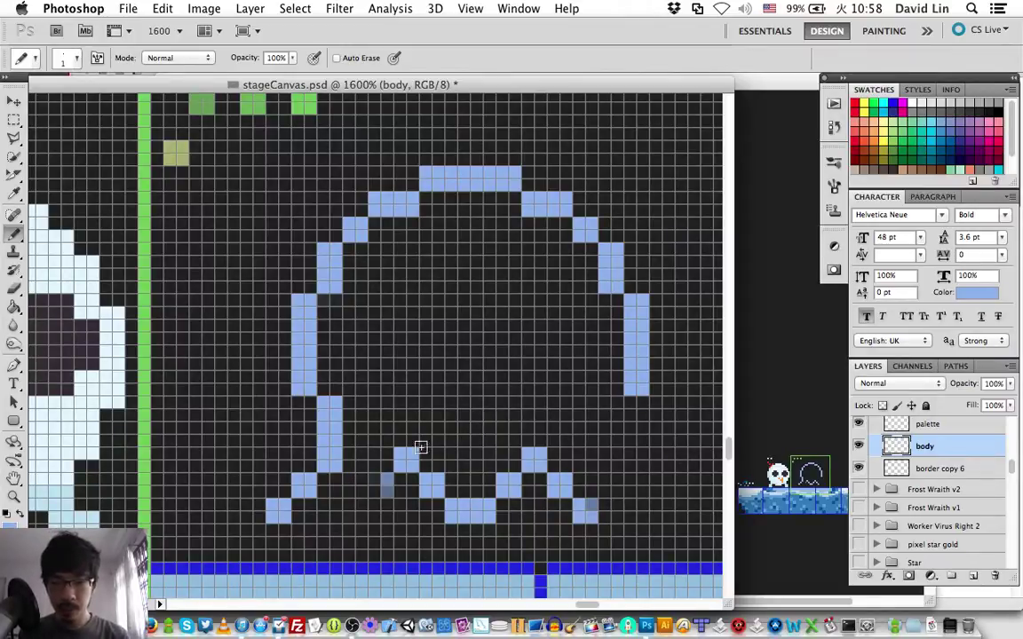
Step: Erase the lower part of the left edge and the remaining lower-left foot pixels
{"action": "key", "text": "e"}
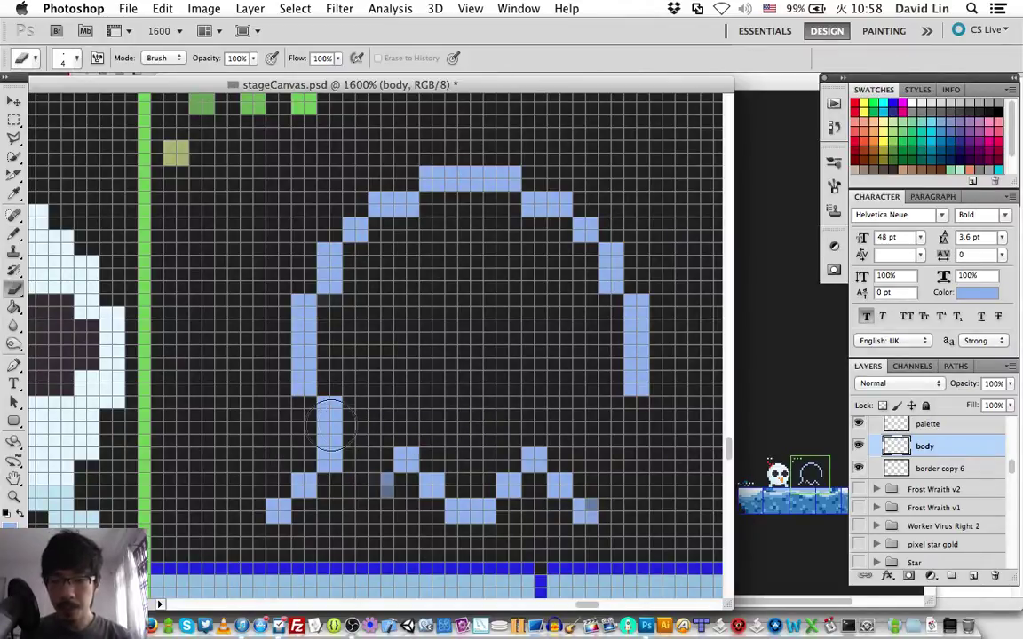
{"action": "left_click_drag", "start_coordinate": [329, 428], "coordinate": [329, 416]}
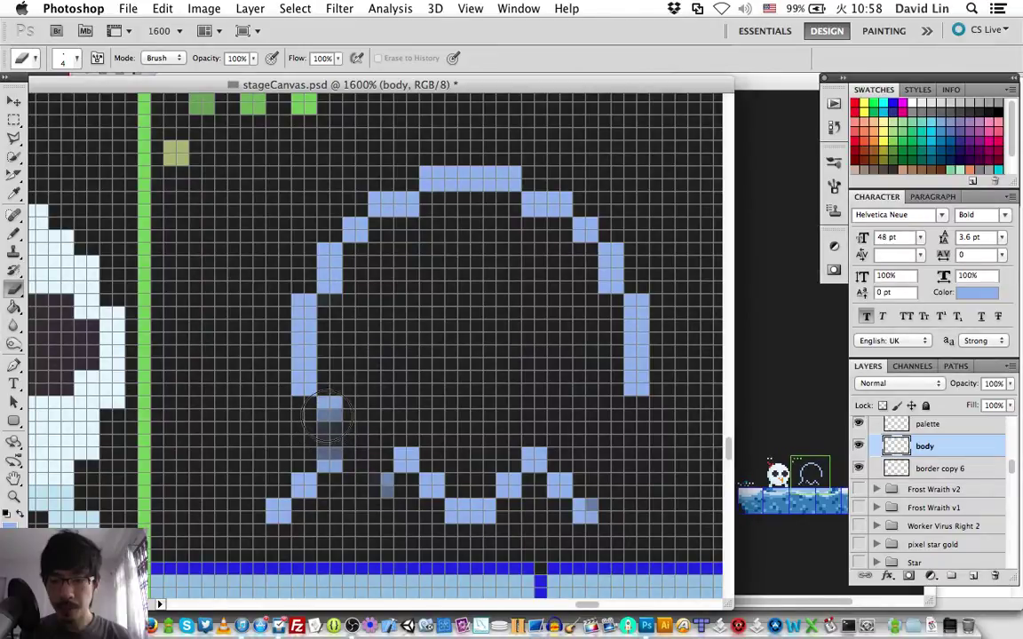
{"action": "left_click_drag", "start_coordinate": [328, 418], "coordinate": [278, 511]}
{"action": "key", "text": "b"}
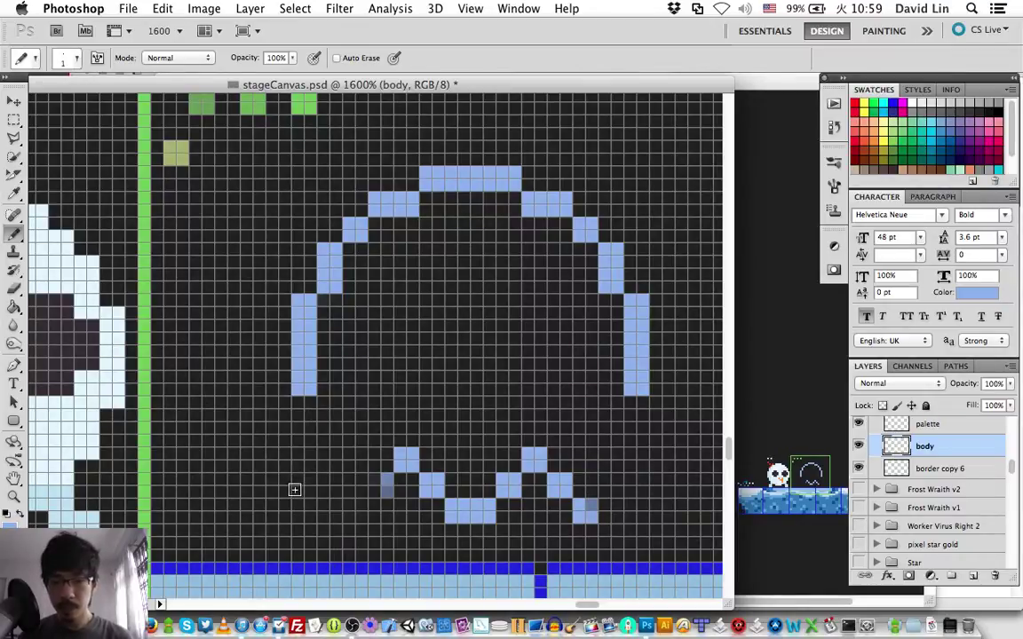
Step: Pencil stepped light-blue pixels below both outline ends so the left and right sides flare outward
{"action": "left_click", "coordinate": [278, 409]}
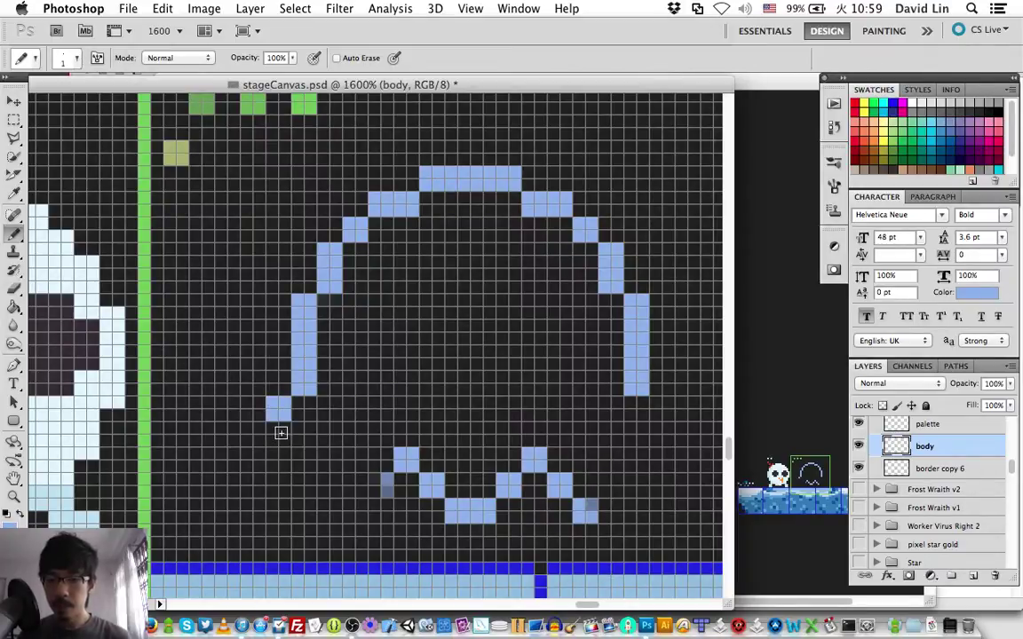
{"action": "left_click", "coordinate": [278, 433]}
{"action": "left_click", "coordinate": [252, 456]}
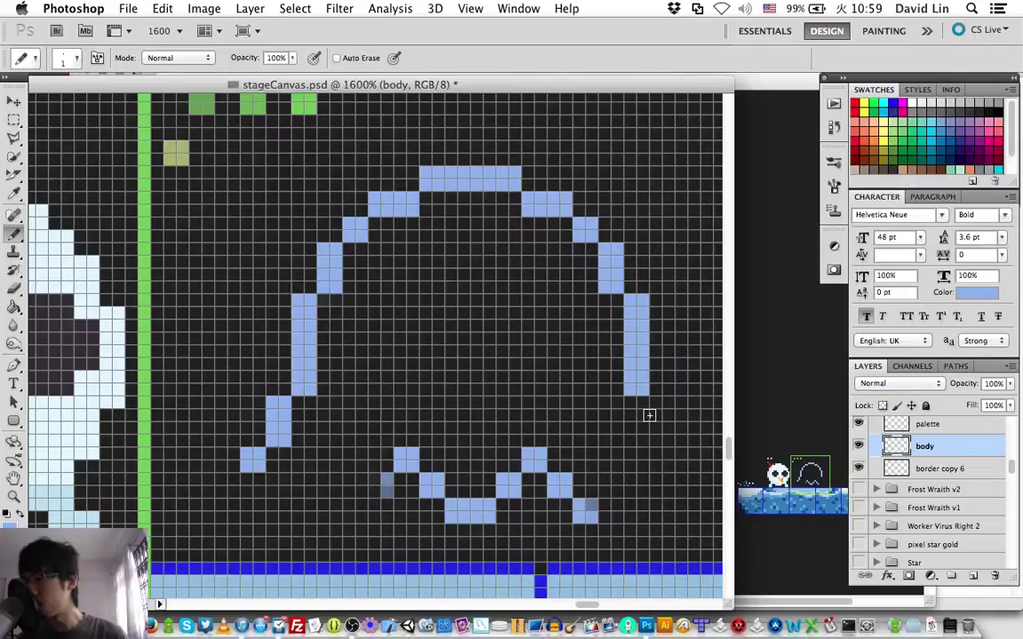
{"action": "mouse_move", "coordinate": [670, 407]}
{"action": "left_mouse_down"}
{"action": "mouse_move", "coordinate": [660, 408]}
{"action": "mouse_move", "coordinate": [662, 443]}
{"action": "left_mouse_up"}
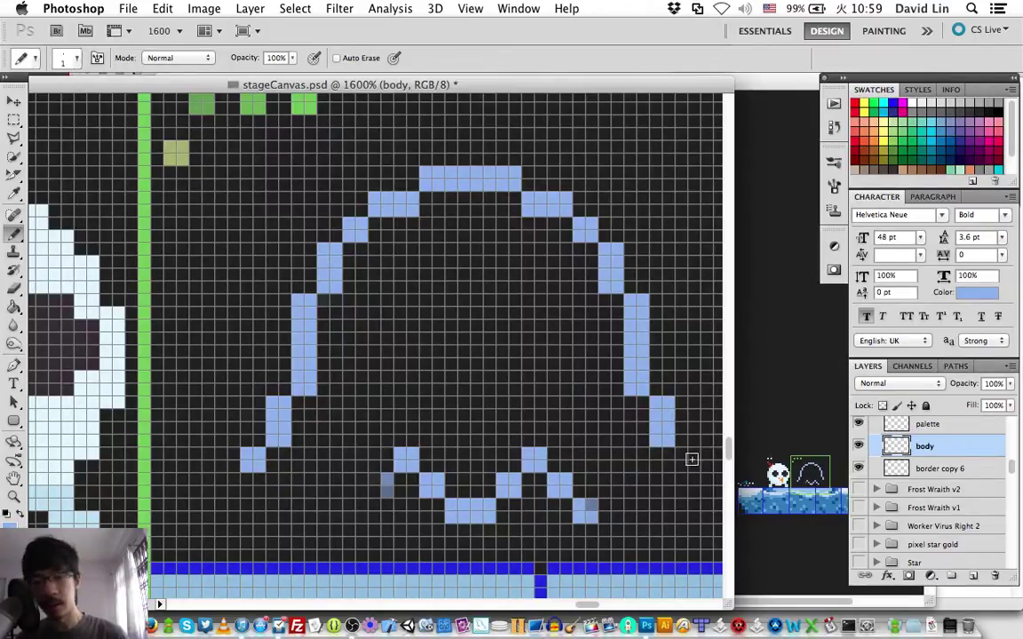
{"action": "left_click", "coordinate": [692, 459]}
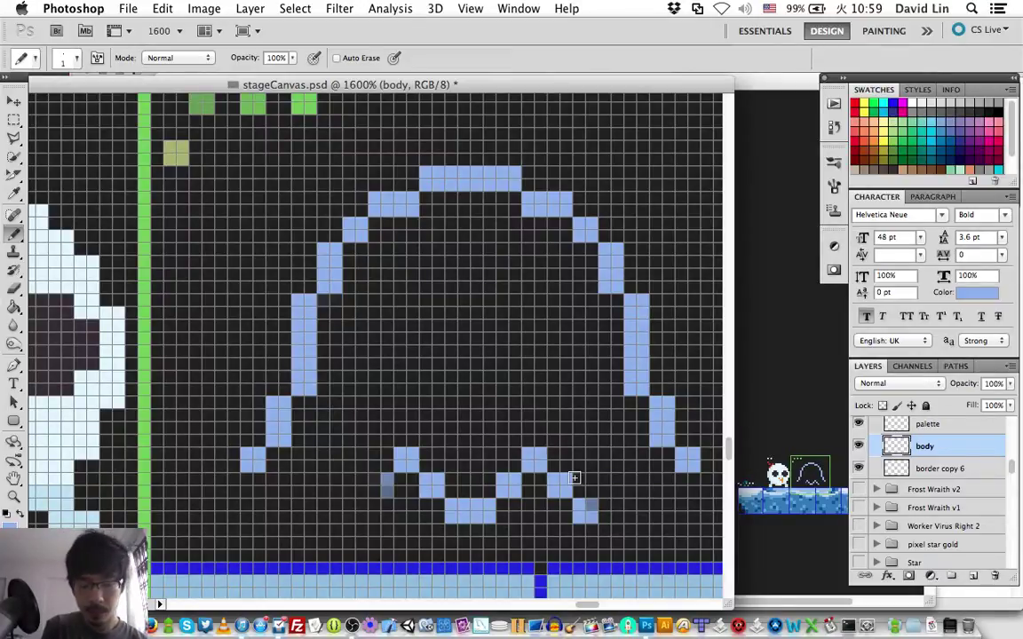
Step: Draw matching inner light-blue pixel columns in the ghost's lower-left and lower-right body
{"action": "left_click", "coordinate": [331, 457]}
{"action": "left_click", "coordinate": [356, 434]}
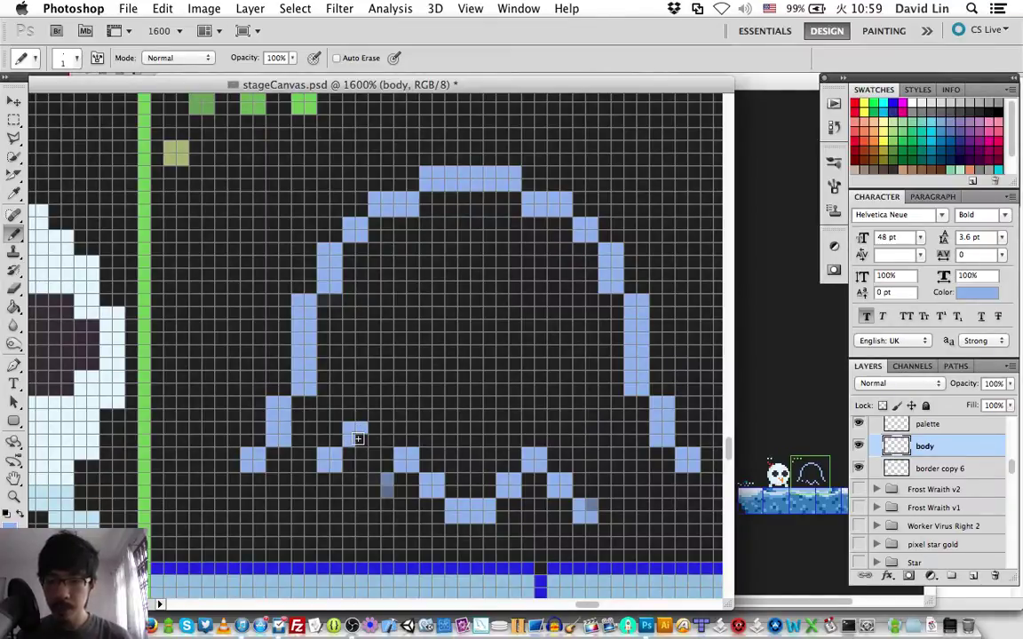
{"action": "left_click_drag", "start_coordinate": [356, 439], "coordinate": [356, 404]}
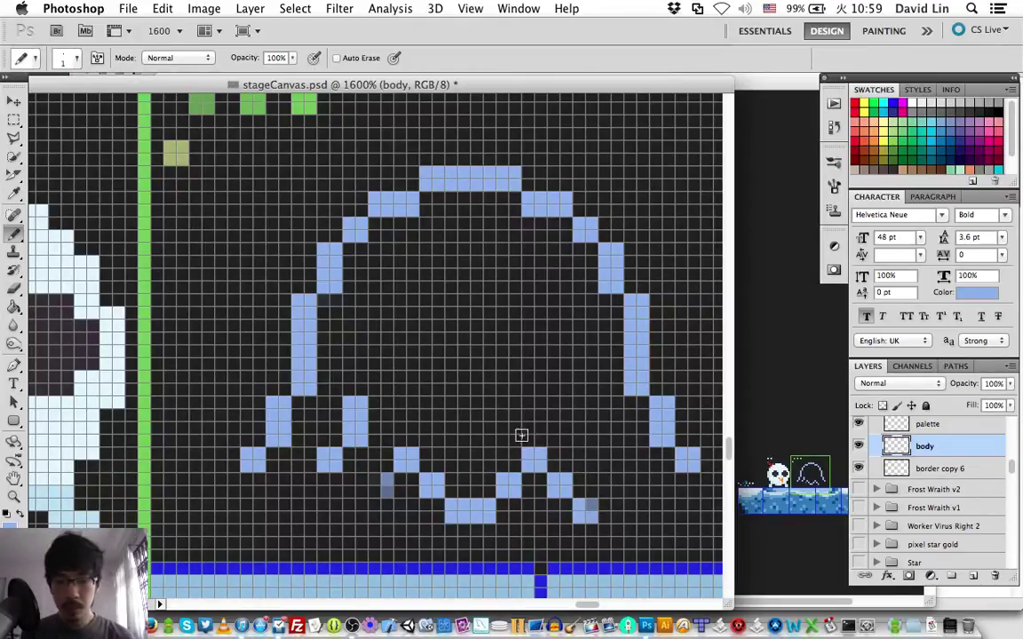
{"action": "key", "text": "e"}
{"action": "key", "text": "b"}
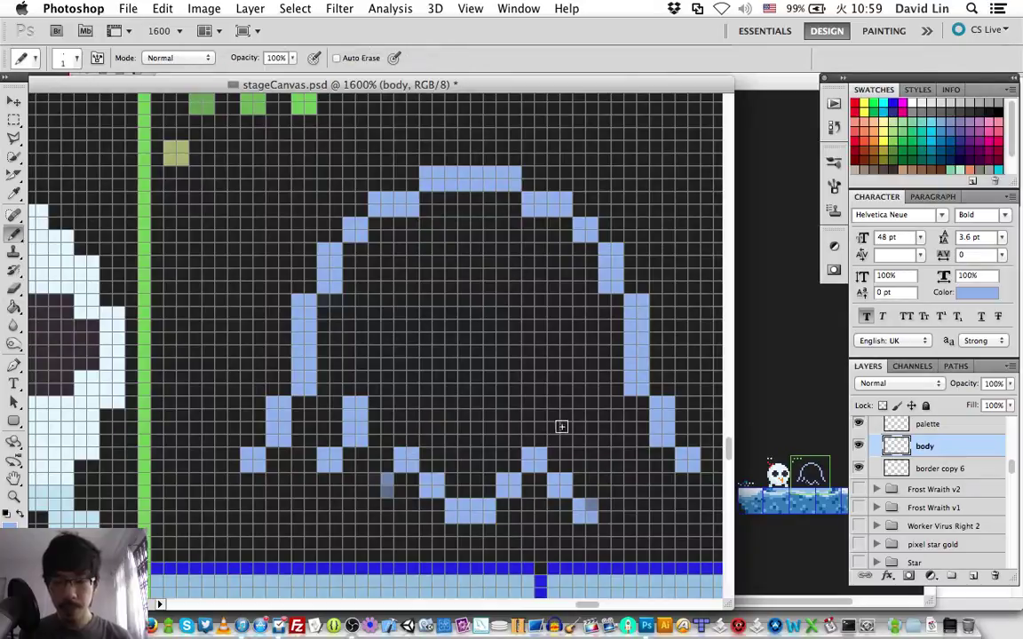
{"action": "left_click_drag", "start_coordinate": [580, 435], "coordinate": [586, 401]}
{"action": "left_click", "coordinate": [611, 459]}
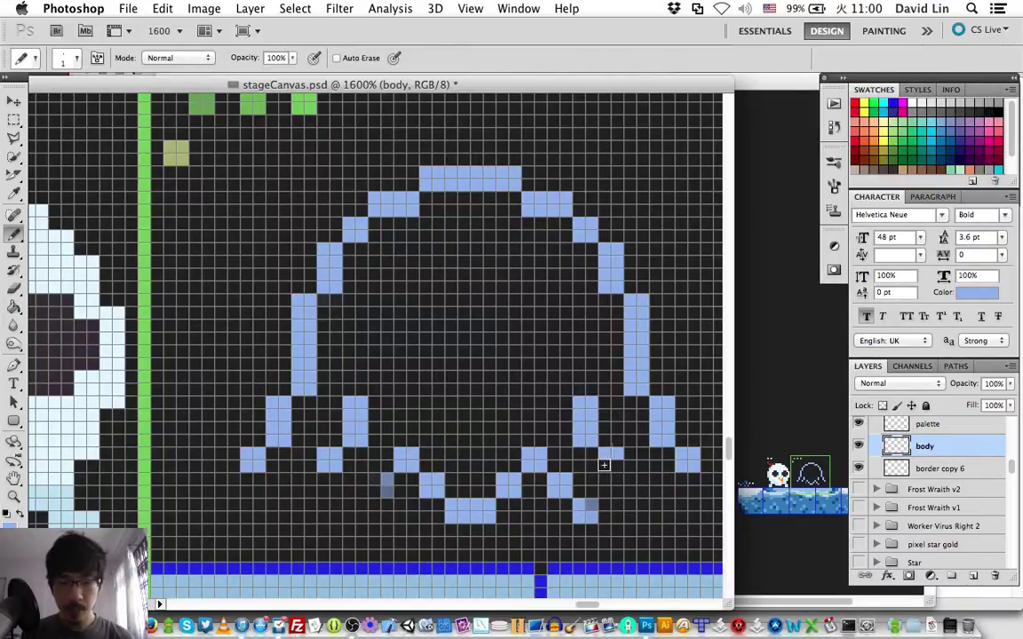
Step: Extend inner diagonals toward the body centre and down-left, then erase the old zigzag's middle
{"action": "left_click", "coordinate": [381, 383]}
{"action": "left_click", "coordinate": [559, 382]}
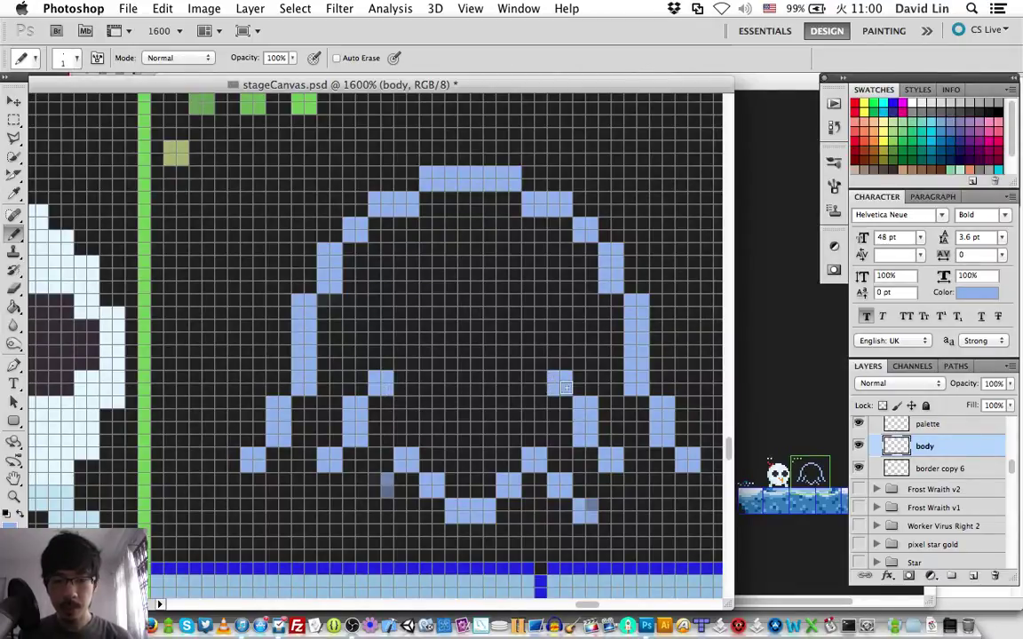
{"action": "left_click", "coordinate": [408, 405]}
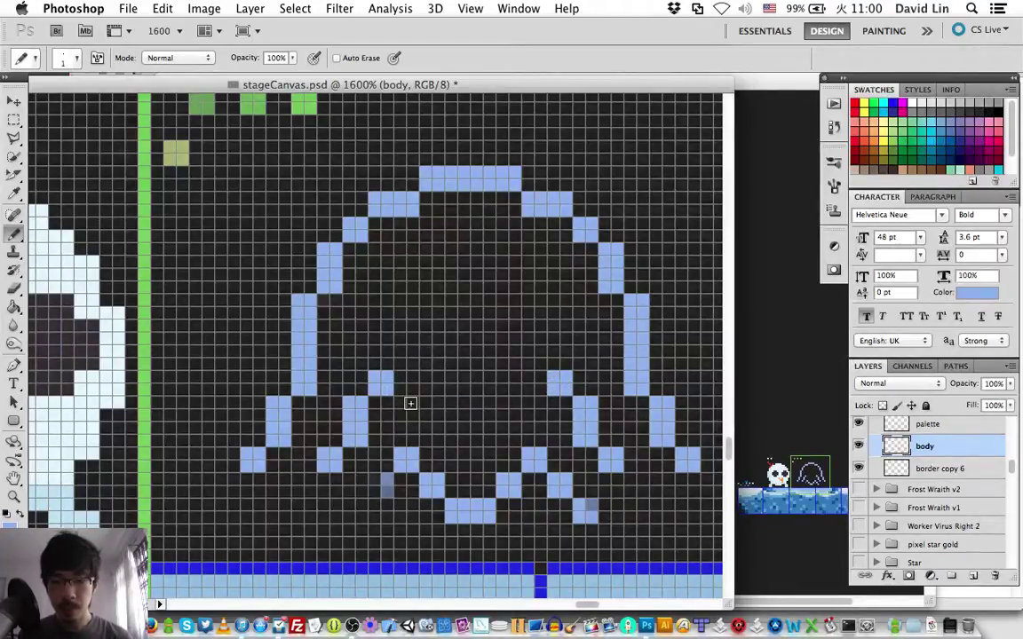
{"action": "left_click", "coordinate": [536, 406]}
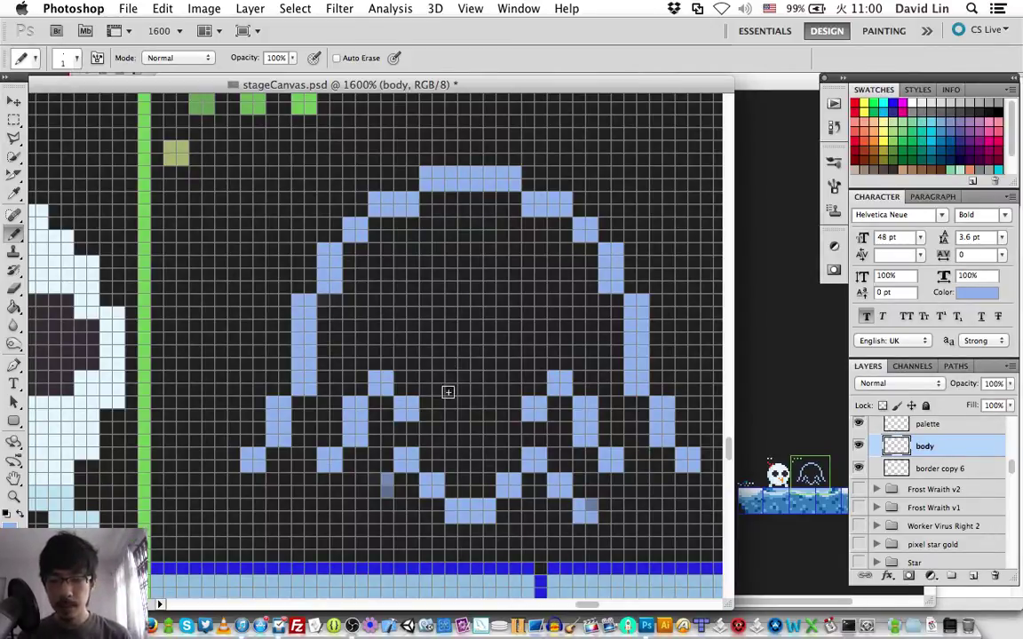
{"action": "left_click", "coordinate": [431, 435]}
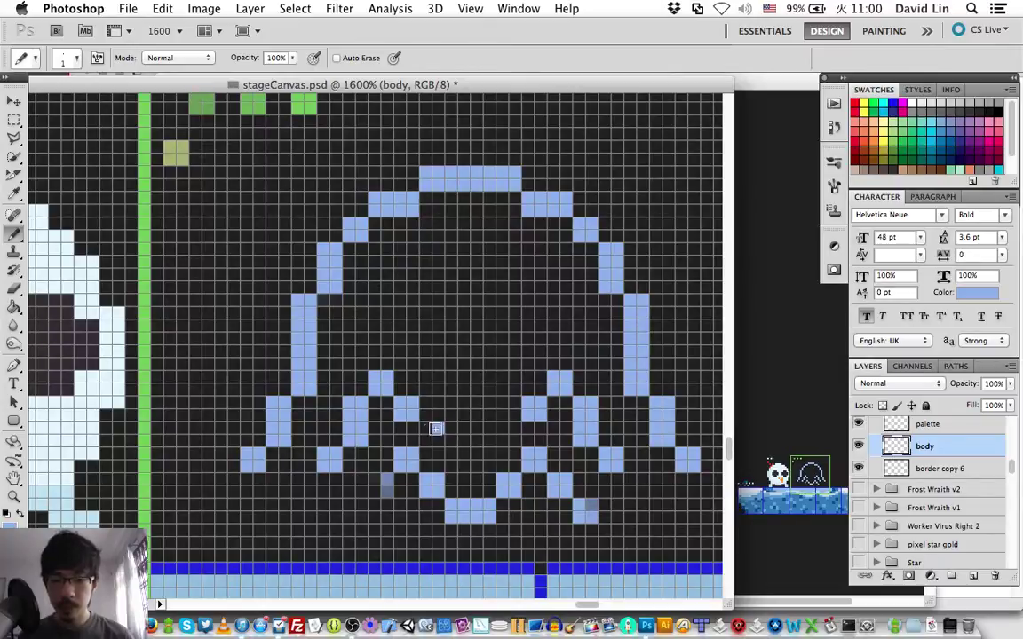
{"action": "left_click", "coordinate": [508, 435]}
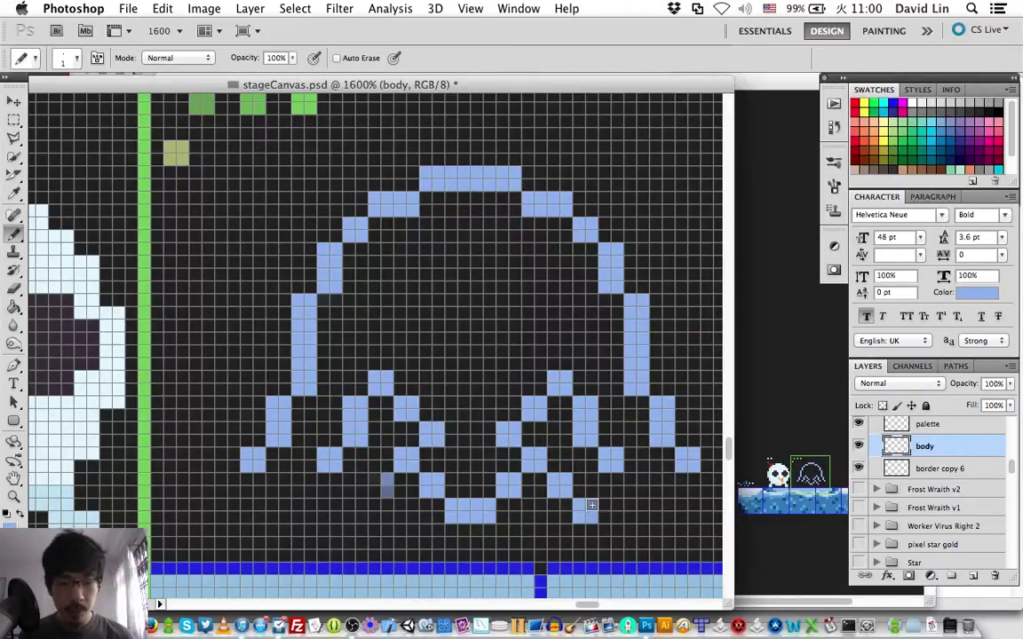
{"action": "left_click", "coordinate": [380, 484]}
{"action": "left_click", "coordinate": [355, 511]}
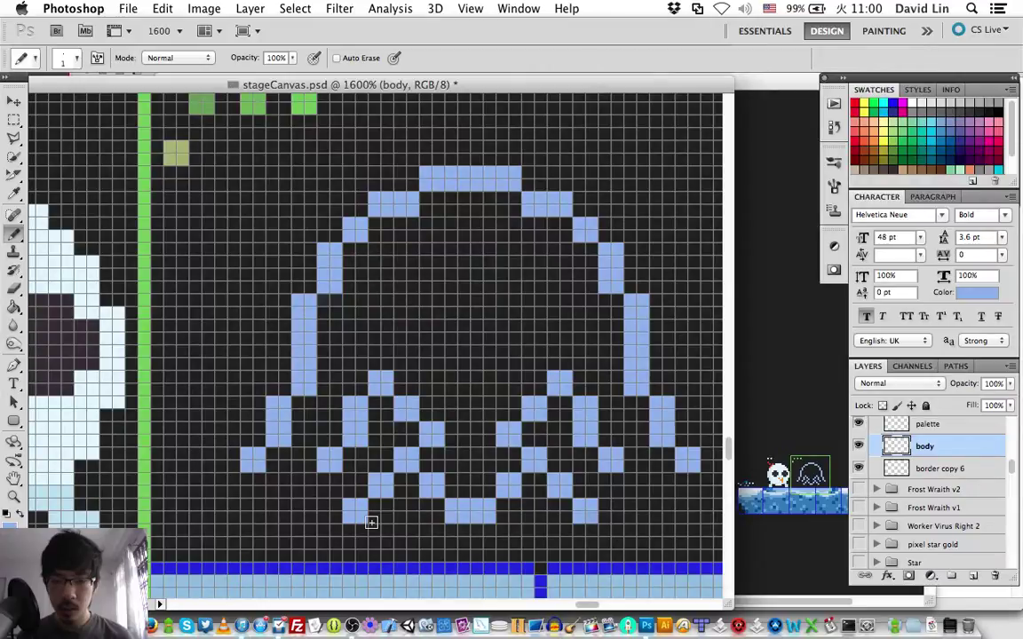
{"action": "key", "text": "e"}
{"action": "left_click_drag", "start_coordinate": [519, 488], "coordinate": [423, 510]}
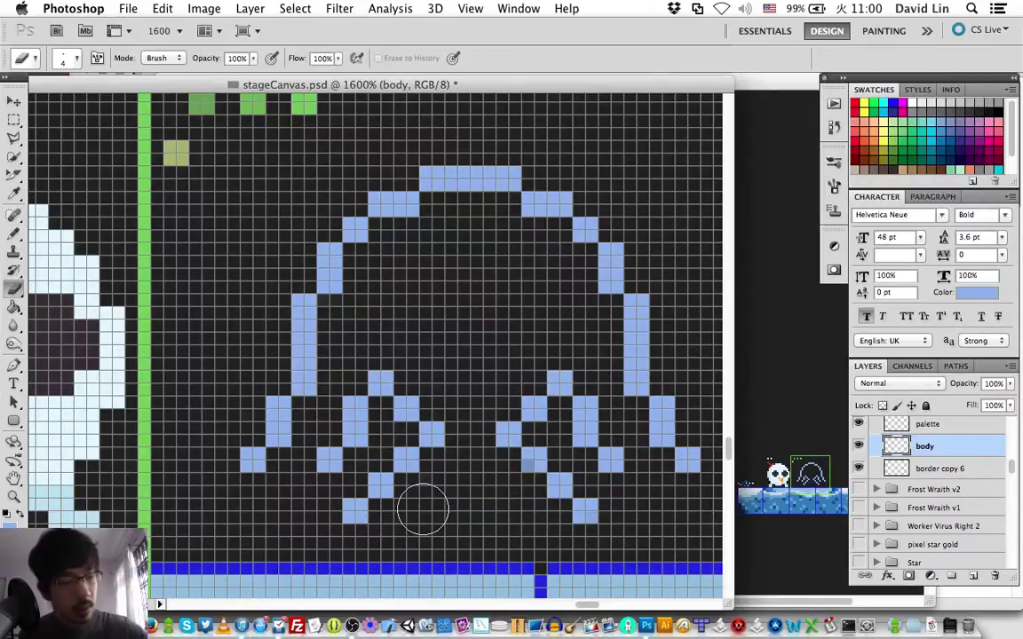
Step: Erase the stray blue and faint grey pixels left below the left leg
{"action": "key", "text": "b"}
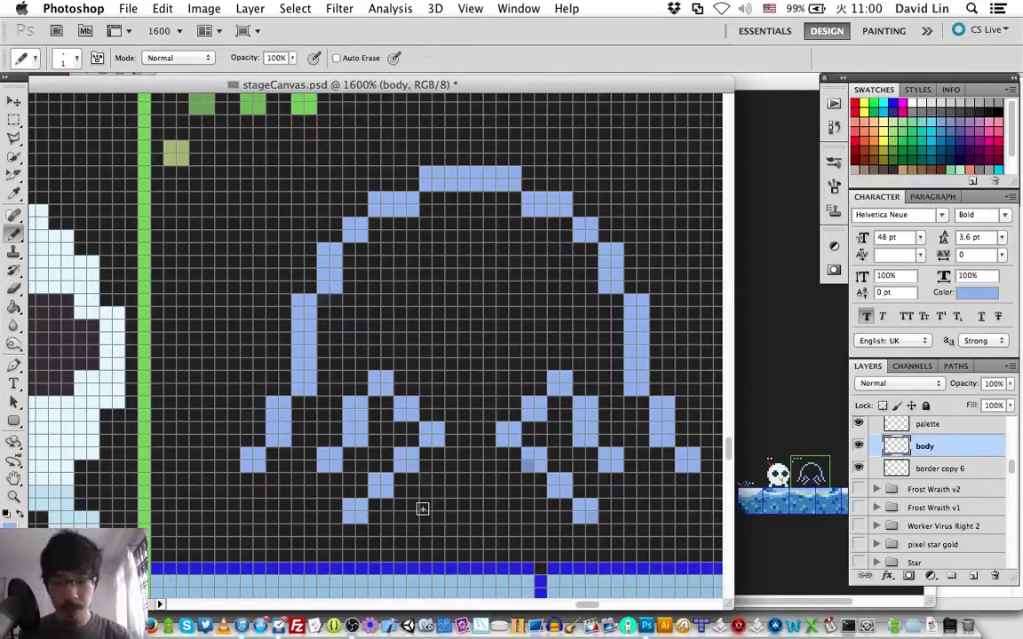
{"action": "key", "text": "e"}
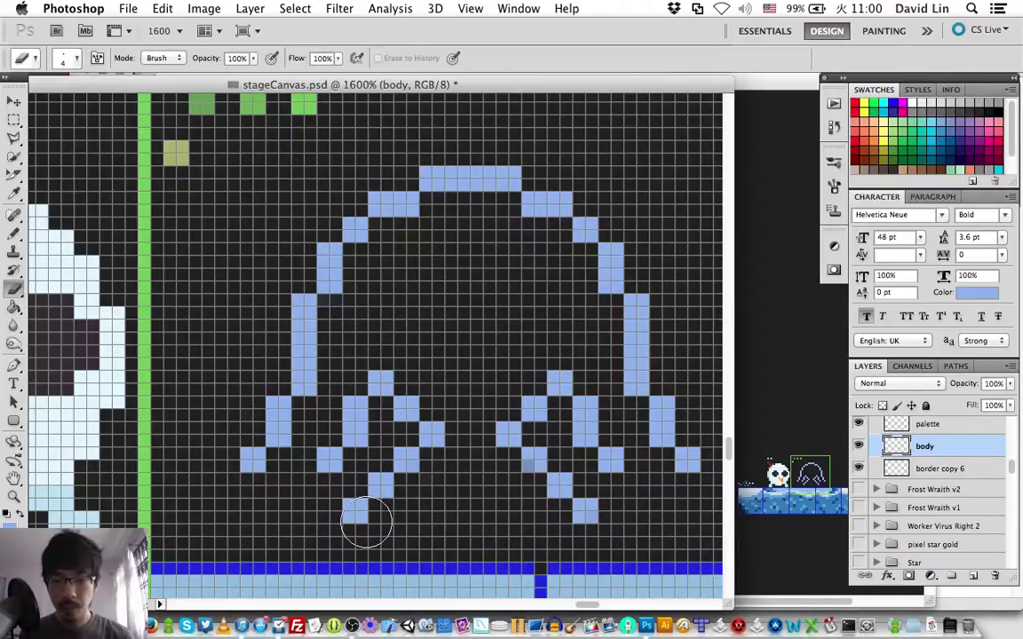
{"action": "left_click", "coordinate": [353, 508]}
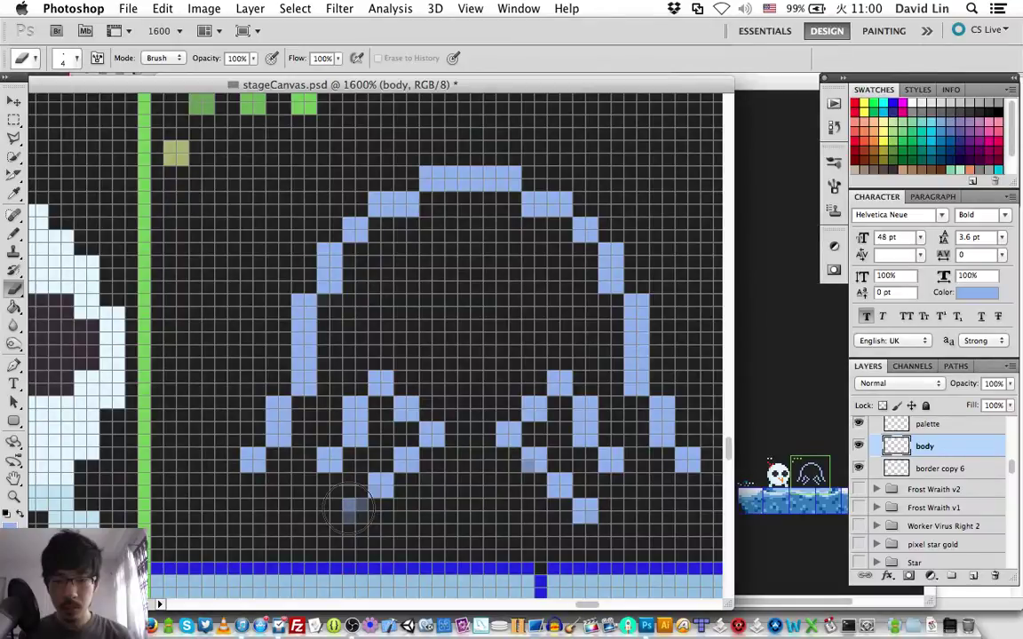
{"action": "left_click", "coordinate": [351, 507]}
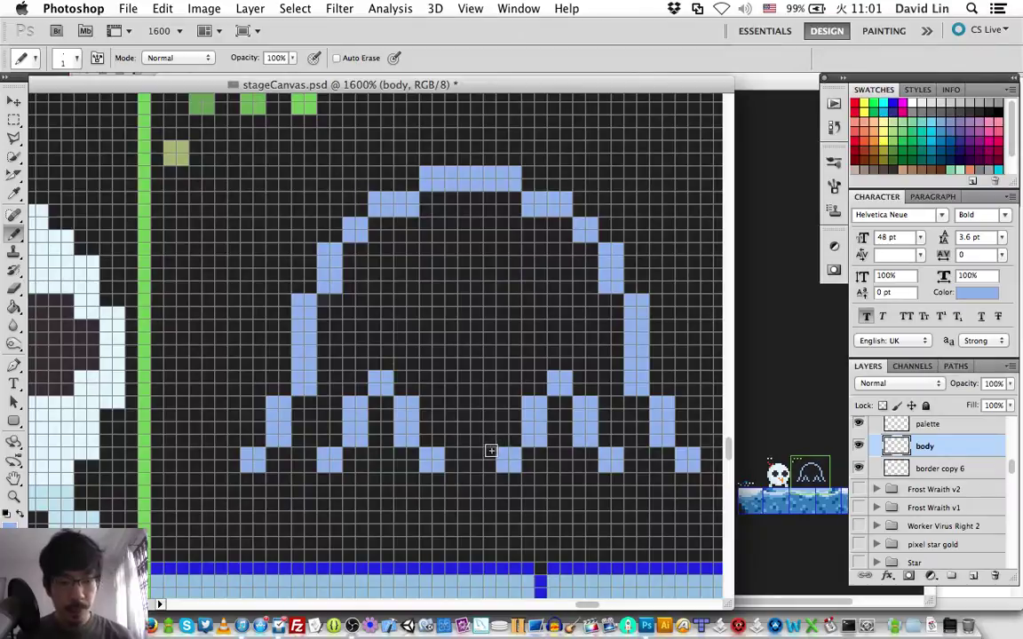
Step: Extend both centre legs down a pixel and add a pointed tail tip between them
{"action": "left_click", "coordinate": [431, 484]}
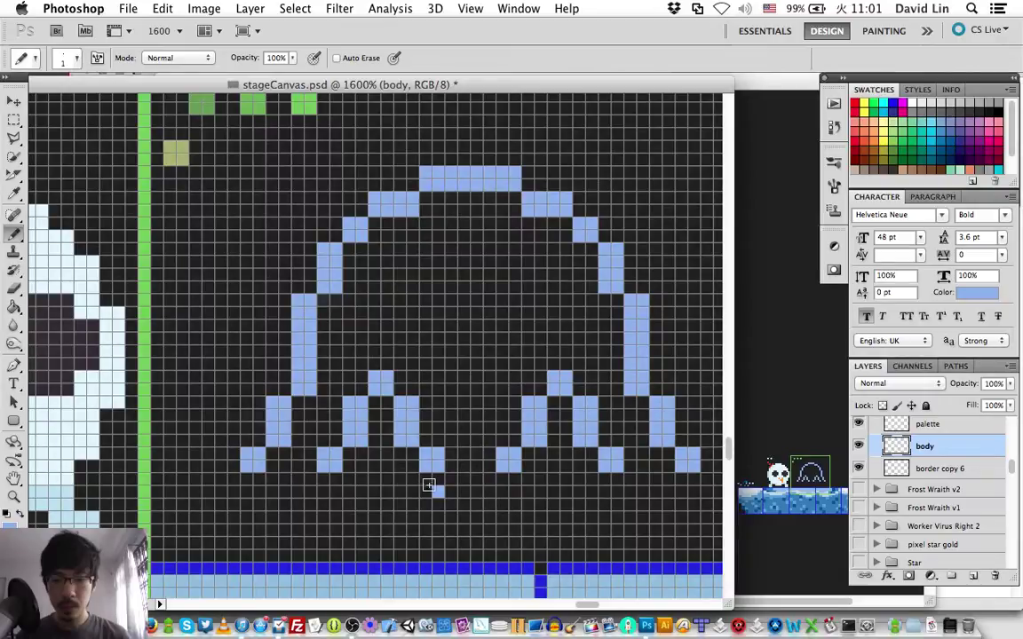
{"action": "left_click", "coordinate": [508, 484]}
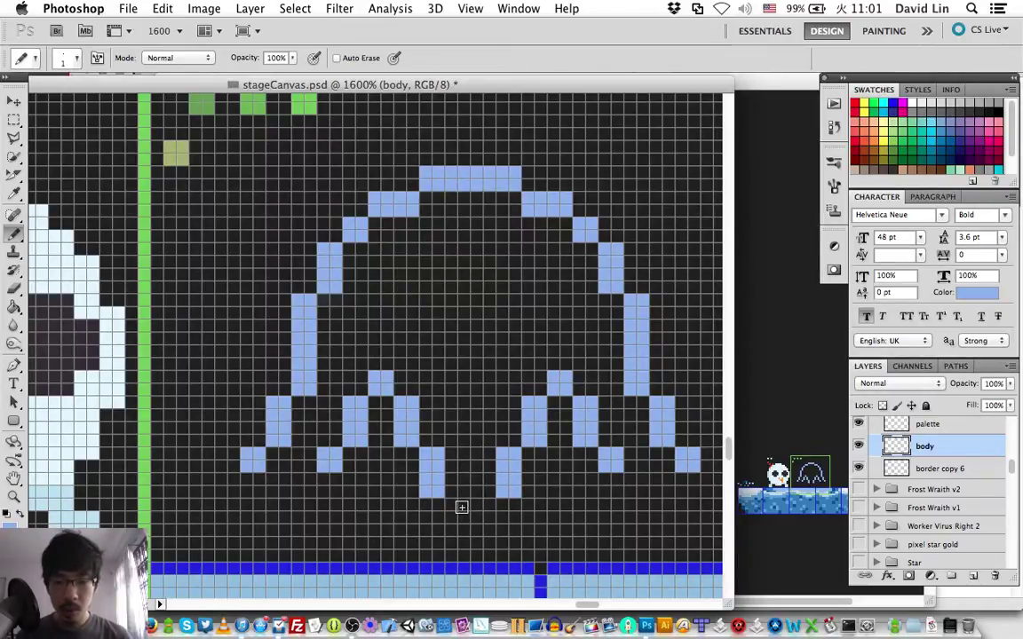
{"action": "left_click_drag", "start_coordinate": [462, 507], "coordinate": [488, 507]}
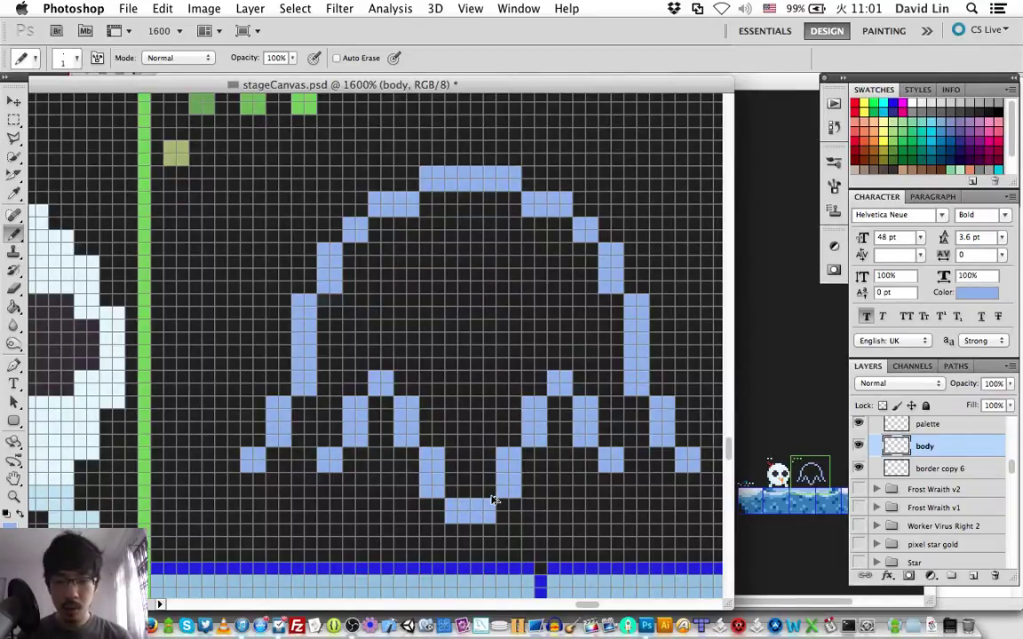
{"action": "key", "text": "super+z"}
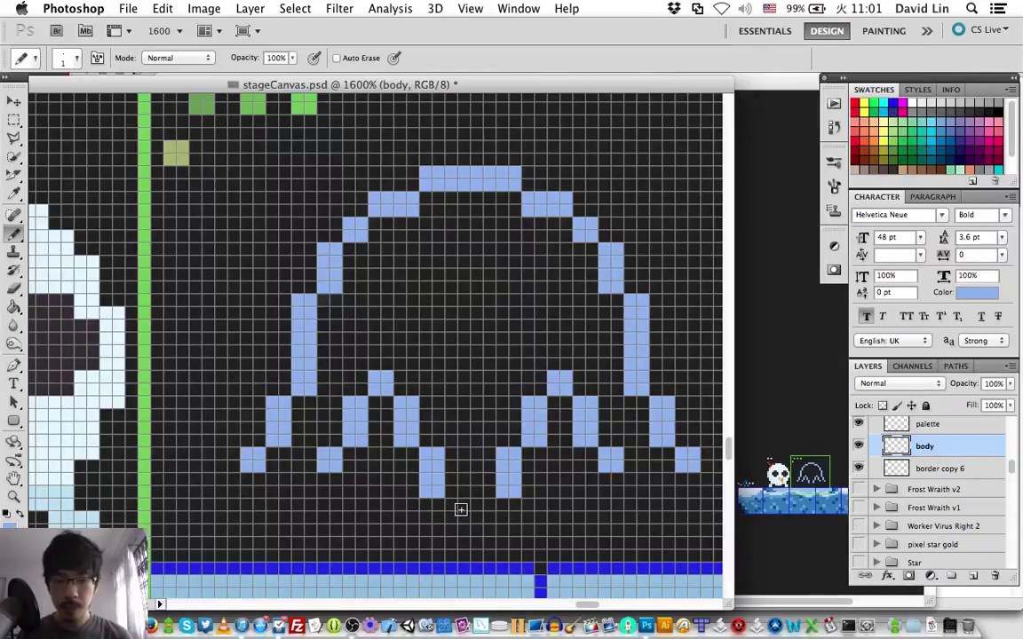
{"action": "left_click", "coordinate": [459, 509]}
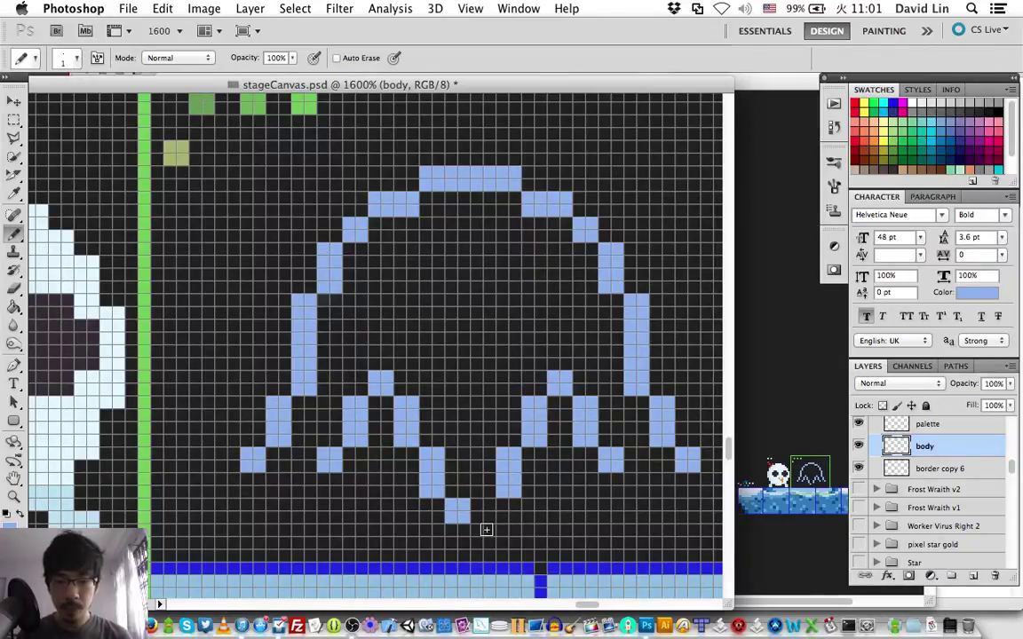
{"action": "left_click_drag", "start_coordinate": [486, 529], "coordinate": [498, 516]}
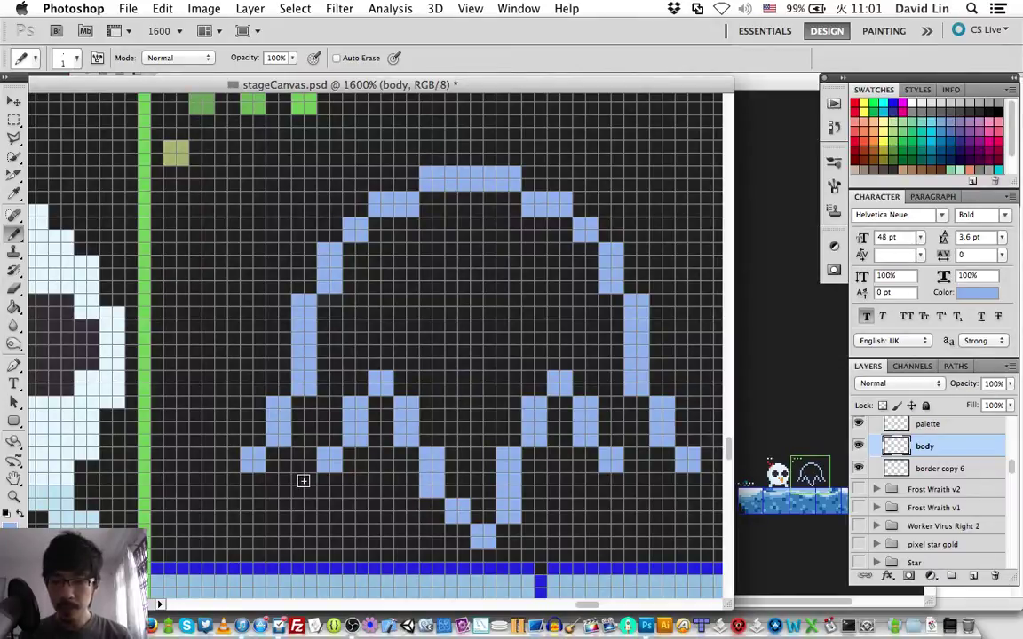
Step: Draw mirrored foot rows below the lower-left and lower-right legs
{"action": "left_click_drag", "start_coordinate": [309, 491], "coordinate": [284, 479]}
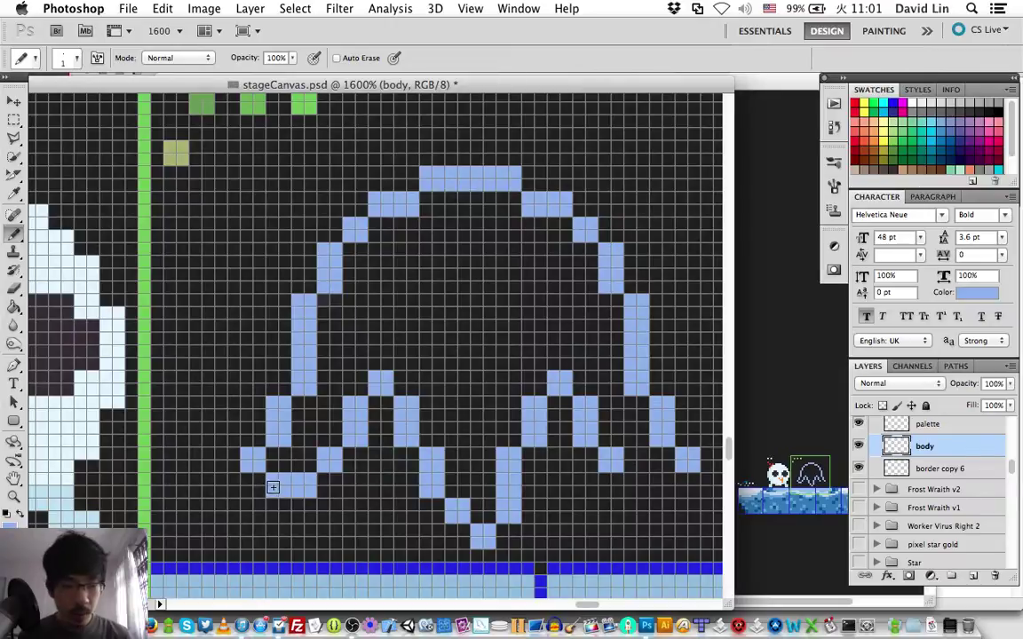
{"action": "left_click", "coordinate": [273, 487]}
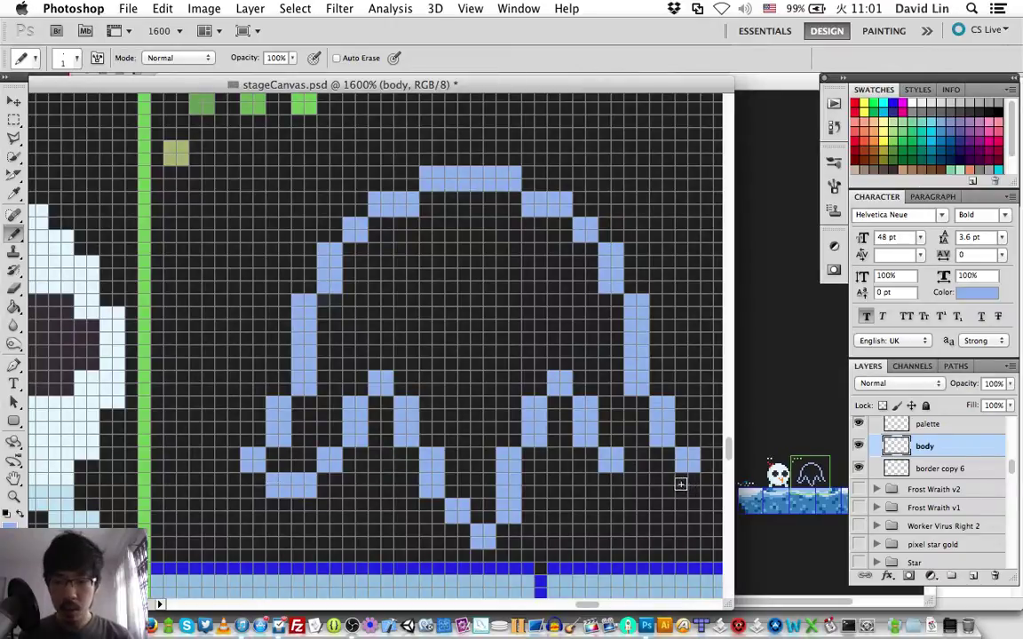
{"action": "left_click", "coordinate": [662, 480]}
{"action": "left_click_drag", "start_coordinate": [653, 483], "coordinate": [630, 485]}
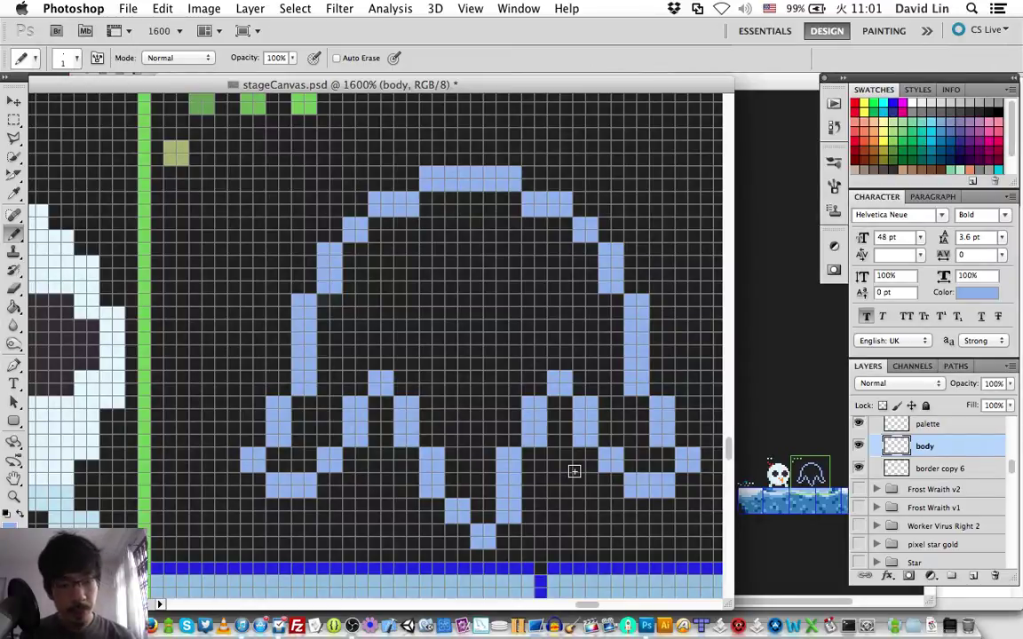
Step: Create a new layer named 'fill'
{"action": "key", "text": "super+shift+n"}
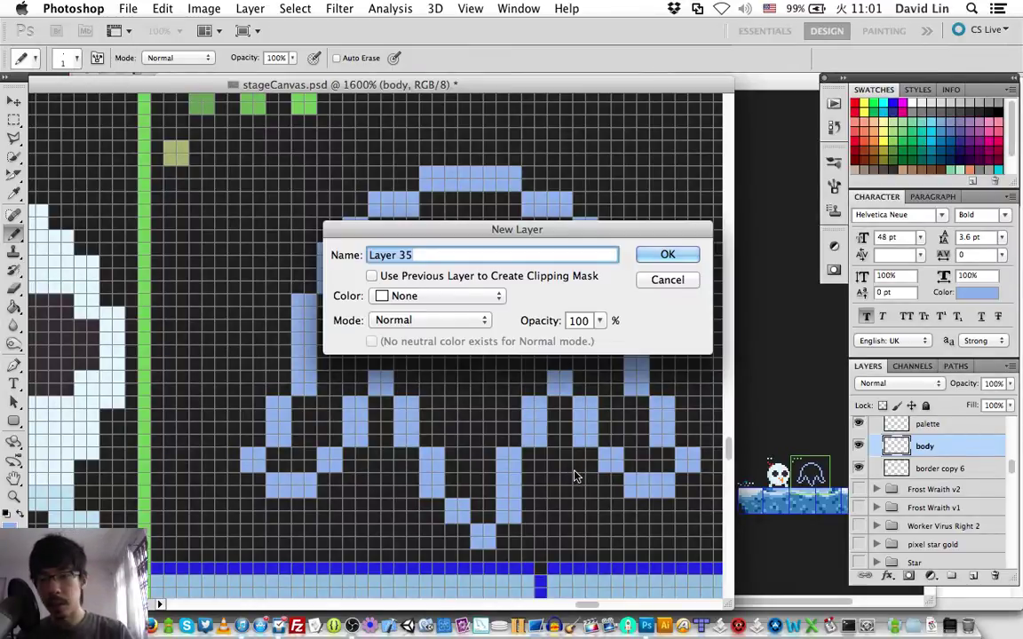
{"action": "key", "text": "BackSpace"}
{"action": "type", "text": "fill"}
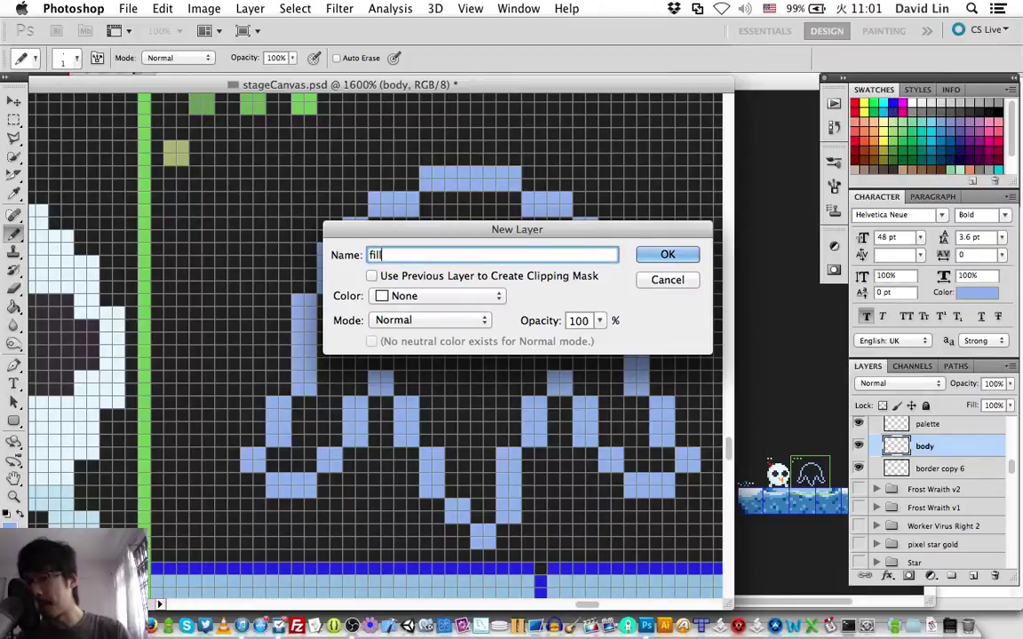
{"action": "key", "text": "Return"}
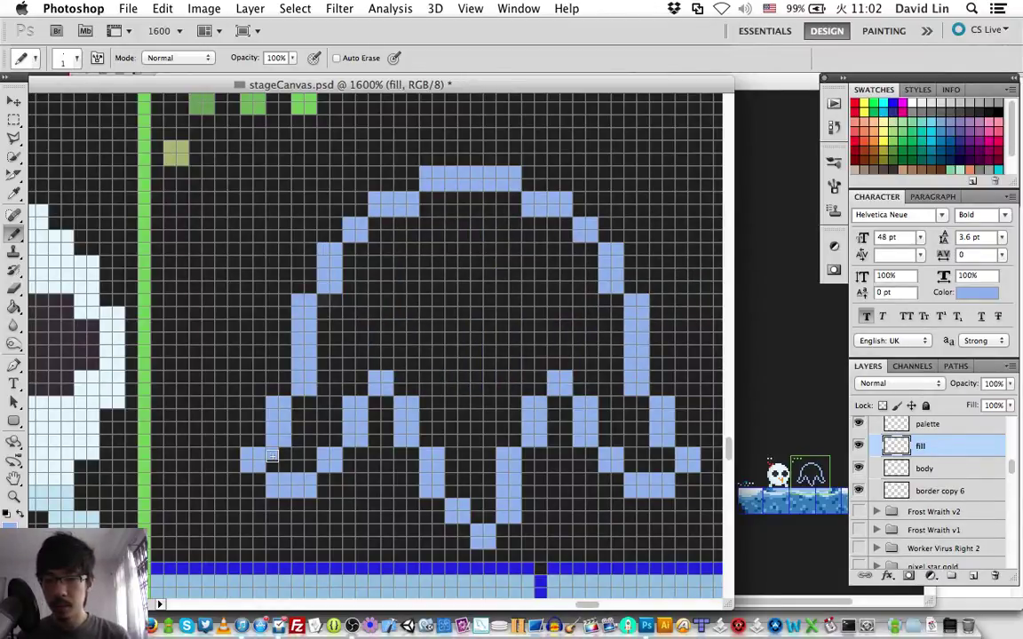
Step: Fill the gaps in the lower-left foot and join the left wall solidly to the left leg
{"action": "mouse_move", "coordinate": [275, 466]}
{"action": "left_mouse_down"}
{"action": "mouse_move", "coordinate": [310, 464]}
{"action": "mouse_move", "coordinate": [335, 439]}
{"action": "left_mouse_up"}
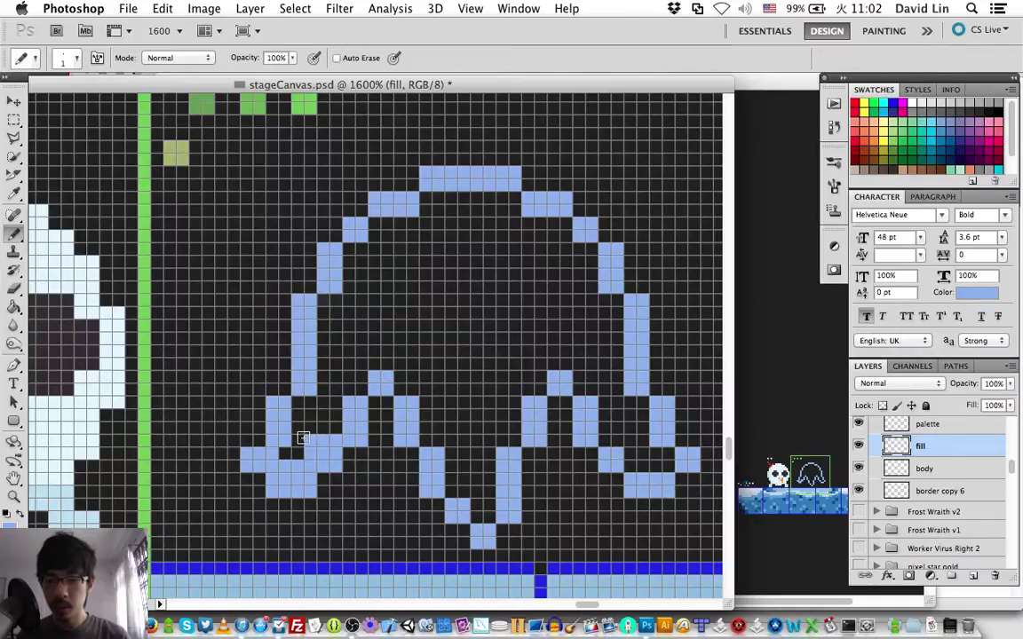
{"action": "left_click", "coordinate": [300, 428]}
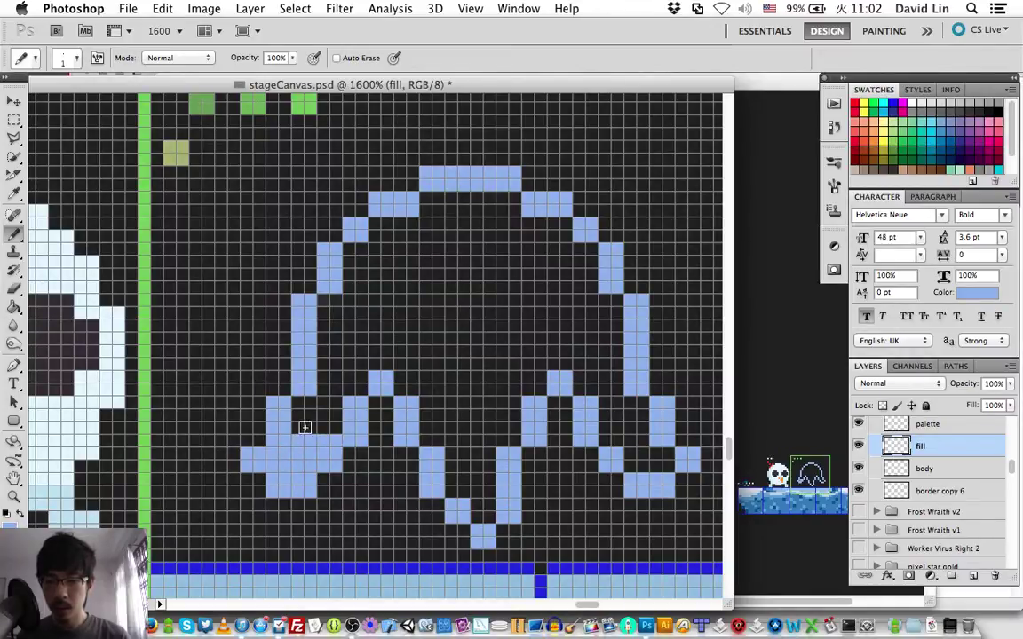
{"action": "left_click_drag", "start_coordinate": [300, 428], "coordinate": [296, 406]}
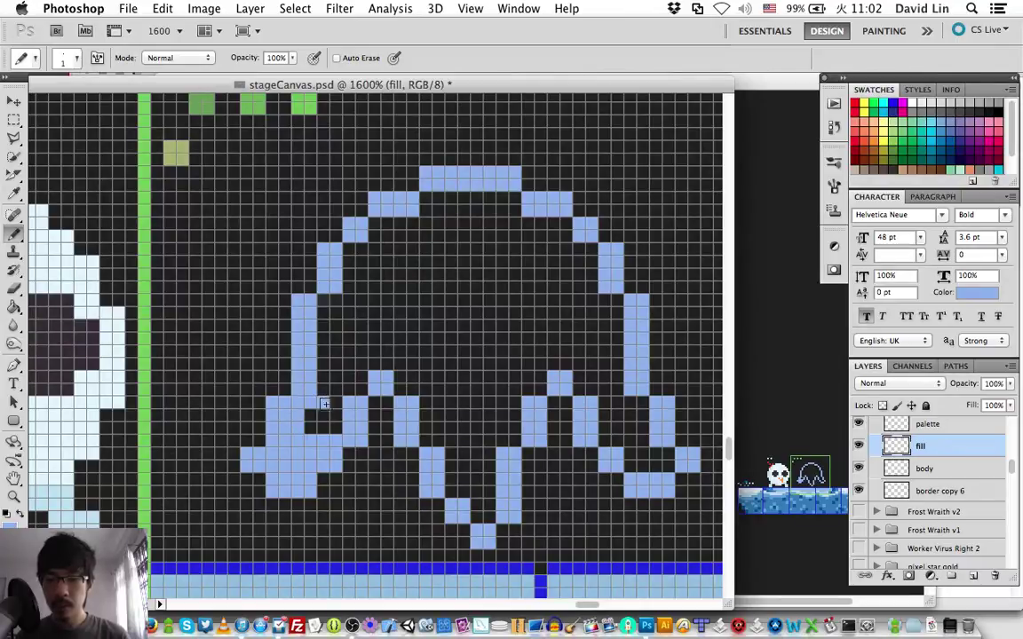
{"action": "left_click_drag", "start_coordinate": [332, 405], "coordinate": [331, 376]}
Step: Thicken the upper and right walls and fill dark gaps in the right arm, middle column and left bump
{"action": "mouse_move", "coordinate": [326, 301]}
{"action": "left_mouse_down"}
{"action": "mouse_move", "coordinate": [352, 249]}
{"action": "mouse_move", "coordinate": [381, 244]}
{"action": "mouse_move", "coordinate": [378, 225]}
{"action": "mouse_move", "coordinate": [426, 228]}
{"action": "mouse_move", "coordinate": [426, 198]}
{"action": "mouse_move", "coordinate": [524, 200]}
{"action": "mouse_move", "coordinate": [514, 199]}
{"action": "mouse_move", "coordinate": [567, 224]}
{"action": "mouse_move", "coordinate": [578, 249]}
{"action": "left_mouse_up"}
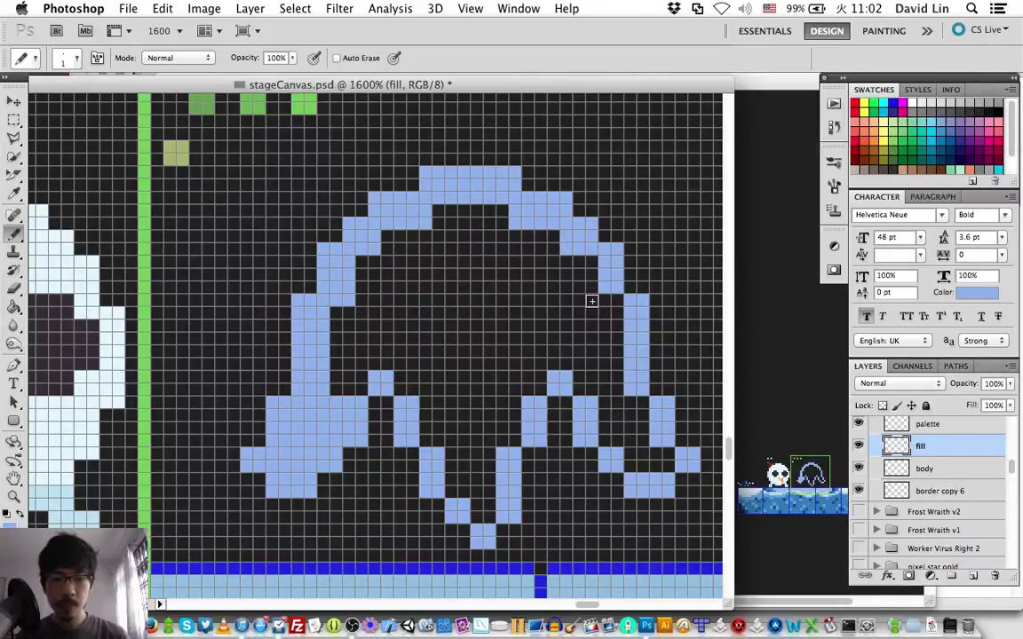
{"action": "left_click_drag", "start_coordinate": [591, 301], "coordinate": [621, 400]}
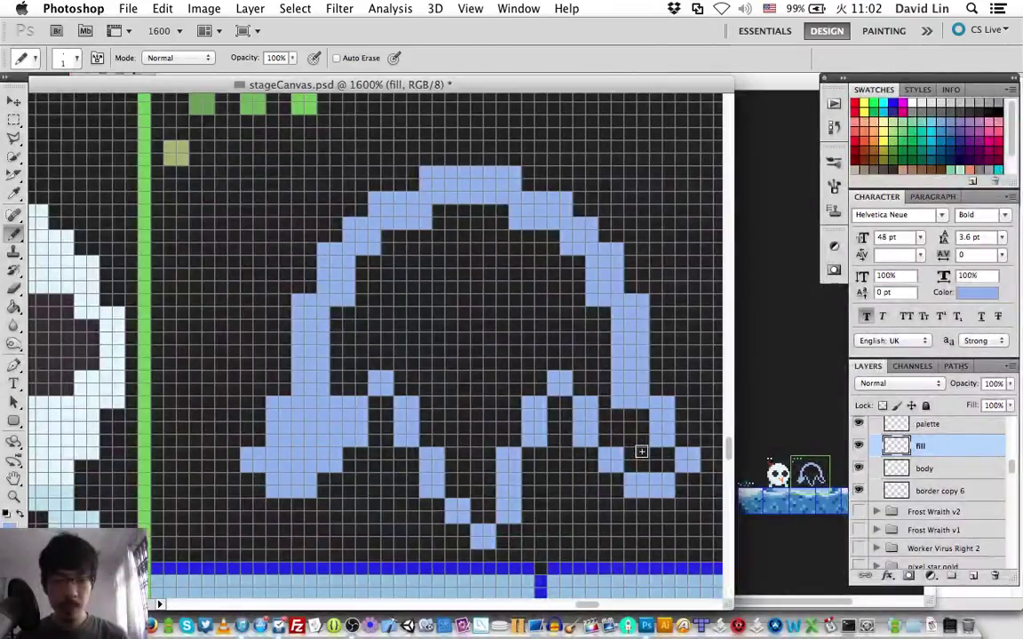
{"action": "mouse_move", "coordinate": [641, 451]}
{"action": "left_mouse_down"}
{"action": "mouse_move", "coordinate": [657, 455]}
{"action": "mouse_move", "coordinate": [607, 438]}
{"action": "left_mouse_up"}
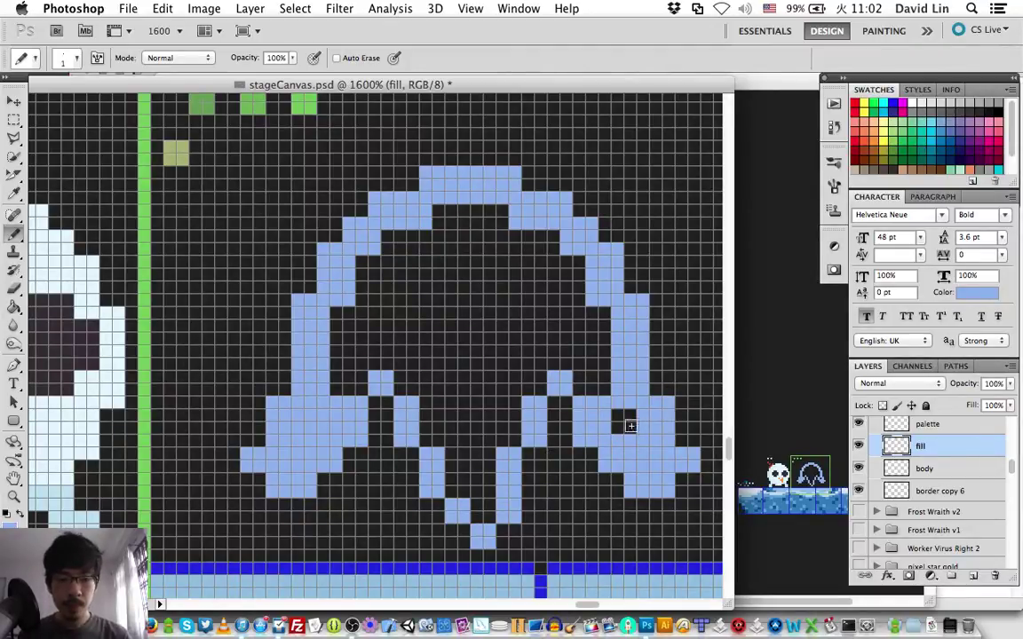
{"action": "left_click", "coordinate": [618, 424]}
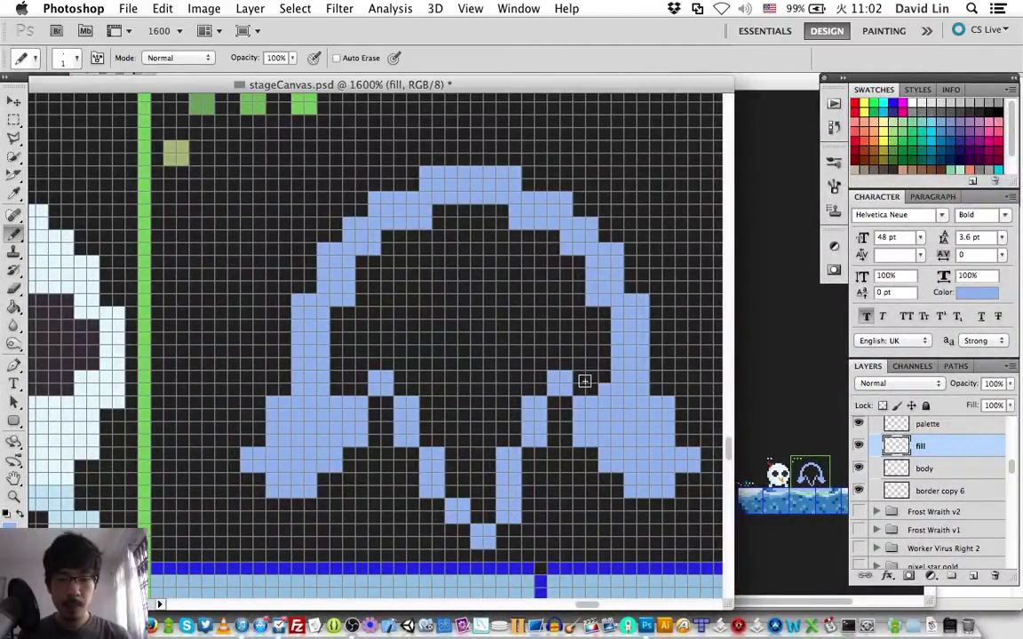
{"action": "mouse_move", "coordinate": [584, 383]}
{"action": "left_mouse_down"}
{"action": "mouse_move", "coordinate": [481, 511]}
{"action": "mouse_move", "coordinate": [477, 490]}
{"action": "left_mouse_up"}
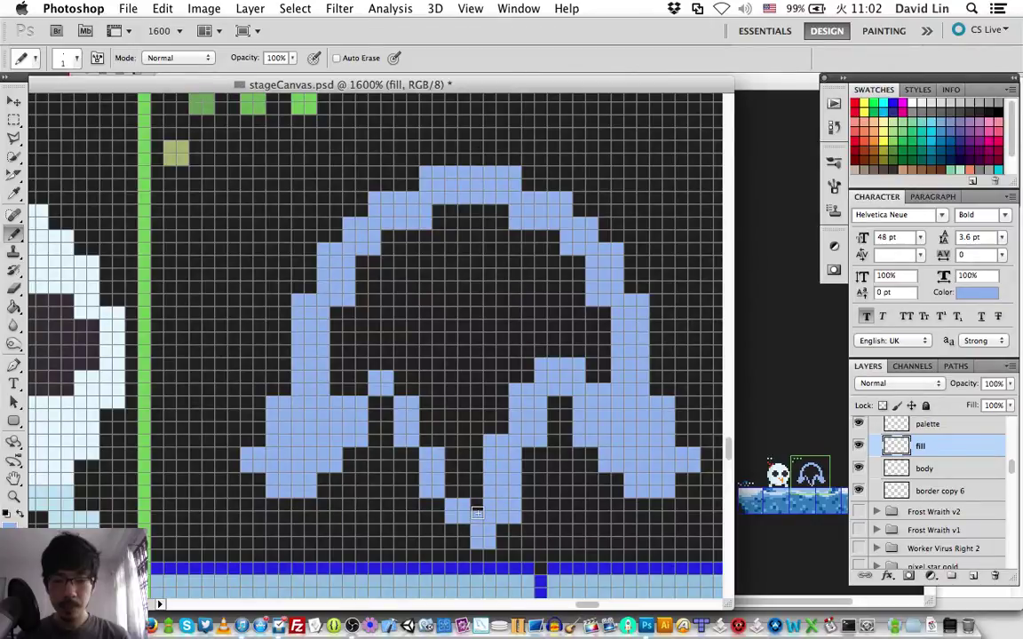
{"action": "left_click_drag", "start_coordinate": [453, 438], "coordinate": [452, 484]}
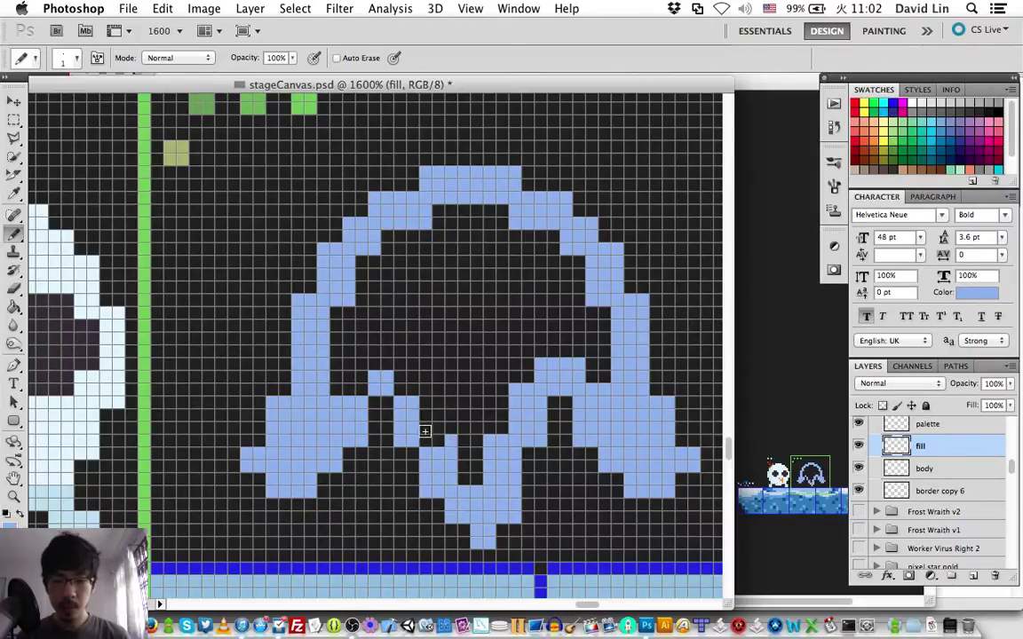
{"action": "mouse_move", "coordinate": [424, 387]}
{"action": "left_mouse_down"}
{"action": "mouse_move", "coordinate": [399, 388]}
{"action": "mouse_move", "coordinate": [396, 360]}
{"action": "mouse_move", "coordinate": [361, 360]}
{"action": "mouse_move", "coordinate": [358, 385]}
{"action": "mouse_move", "coordinate": [338, 382]}
{"action": "mouse_move", "coordinate": [339, 352]}
{"action": "left_mouse_up"}
Step: Flood-fill the ghost's dark interior with light blue using the Paint Bucket
{"action": "key", "text": "g"}
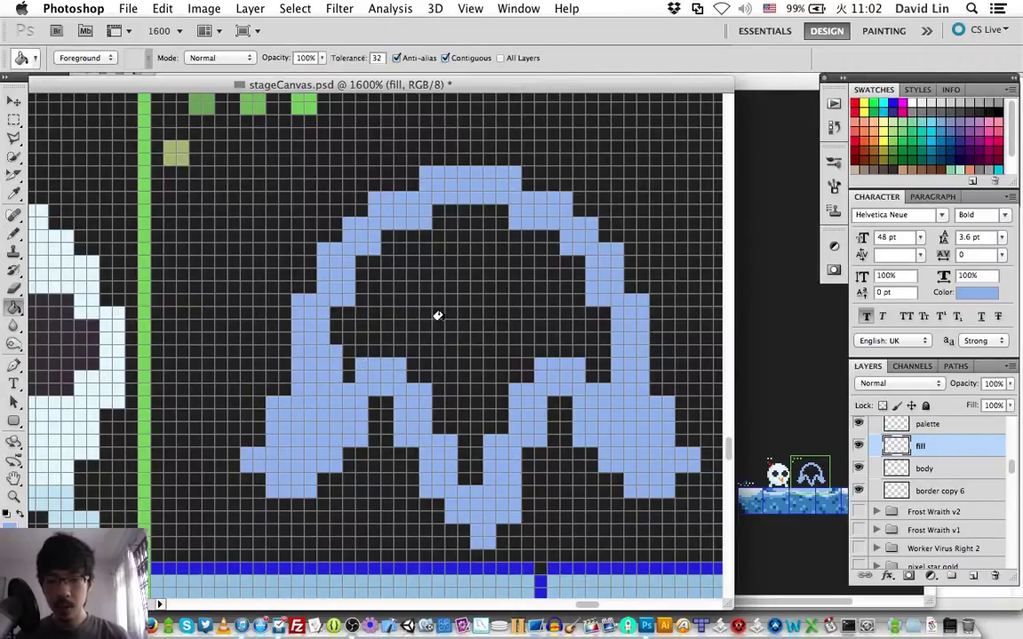
{"action": "left_click", "coordinate": [399, 326]}
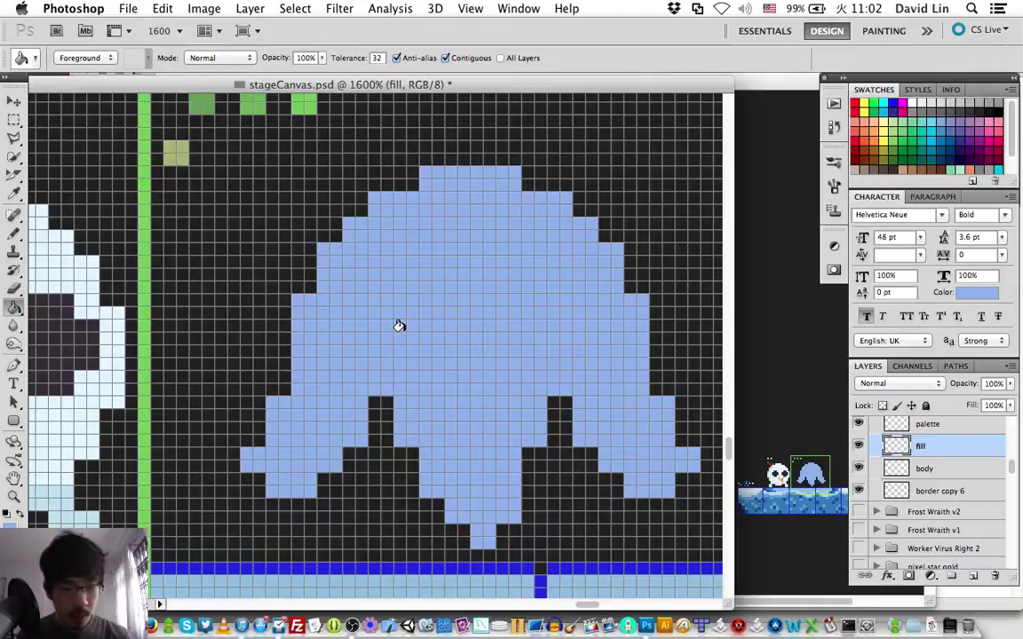
{"action": "key", "text": "b"}
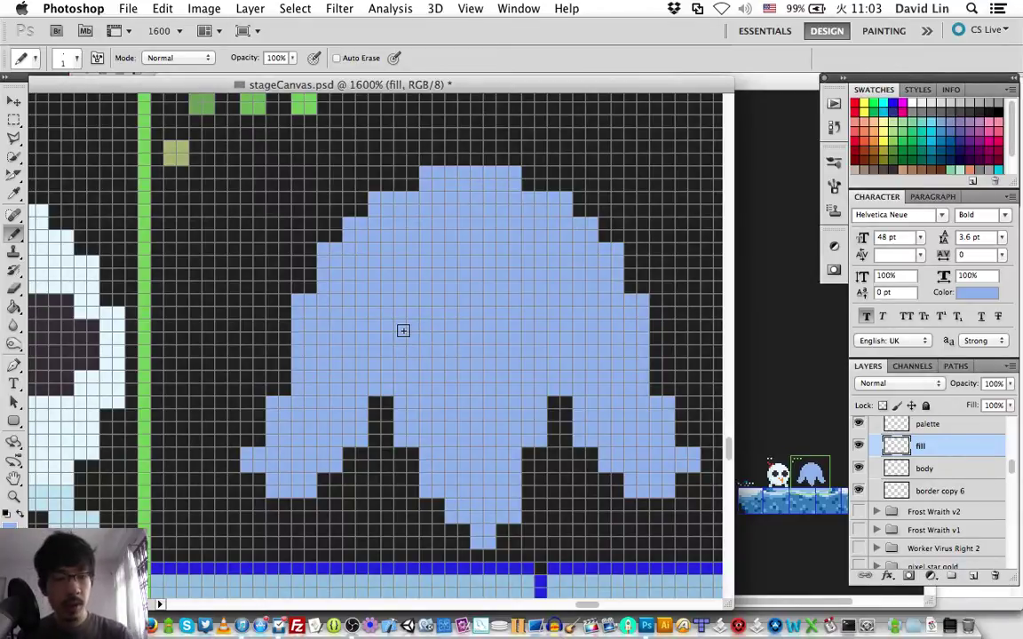
Step: Create a new layer named 'left eye'
{"action": "key", "text": "super+shift+n"}
{"action": "type", "text": "left eye"}
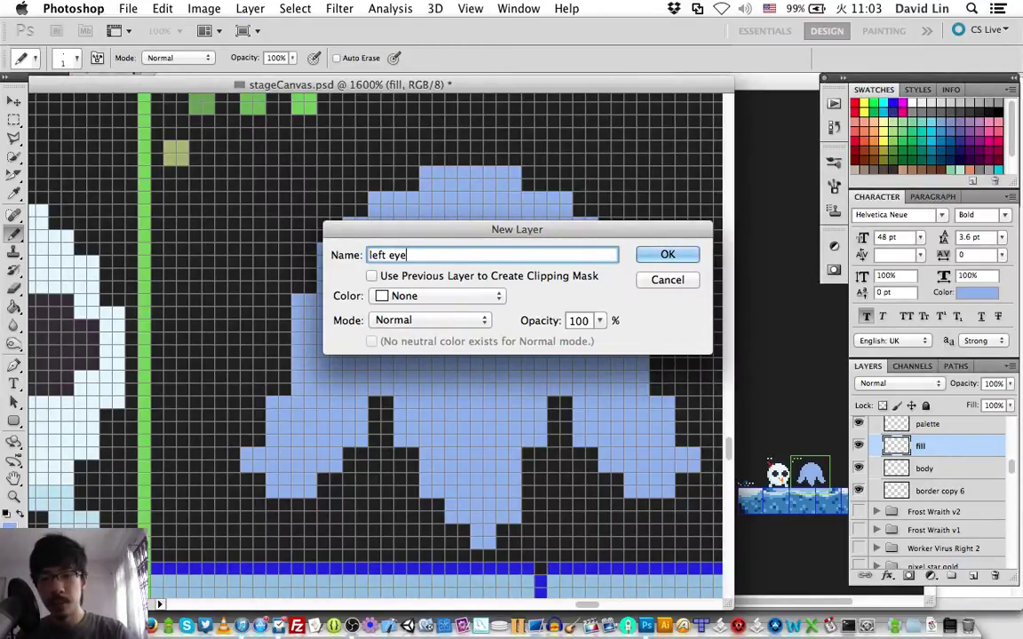
{"action": "key", "text": "Return"}
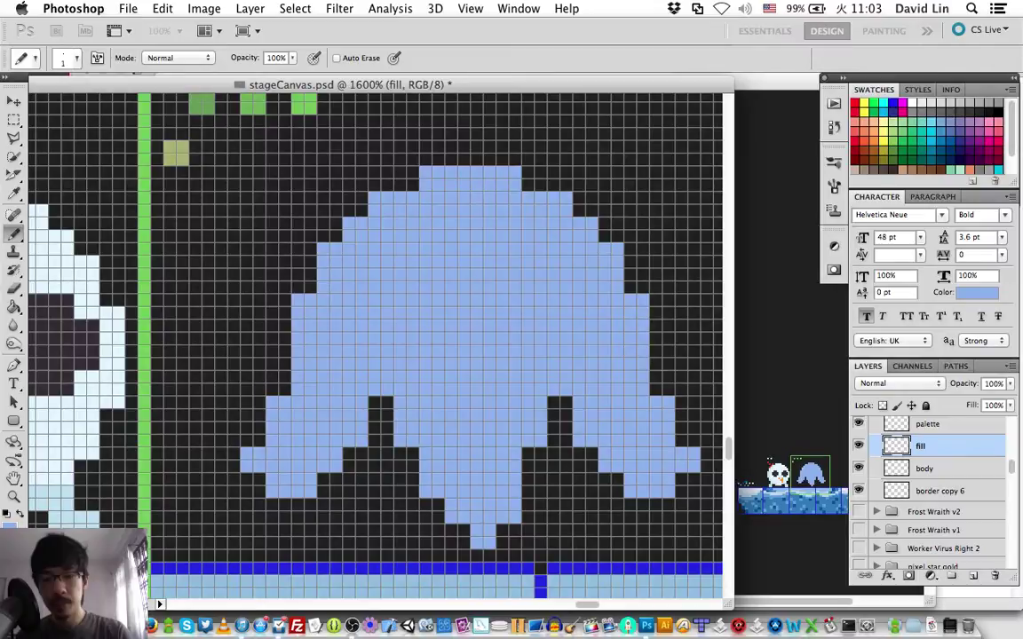
Step: Paint a dark eye of two 2x2 blocks joined into a diagonal angry slant
{"action": "key", "text": "x"}
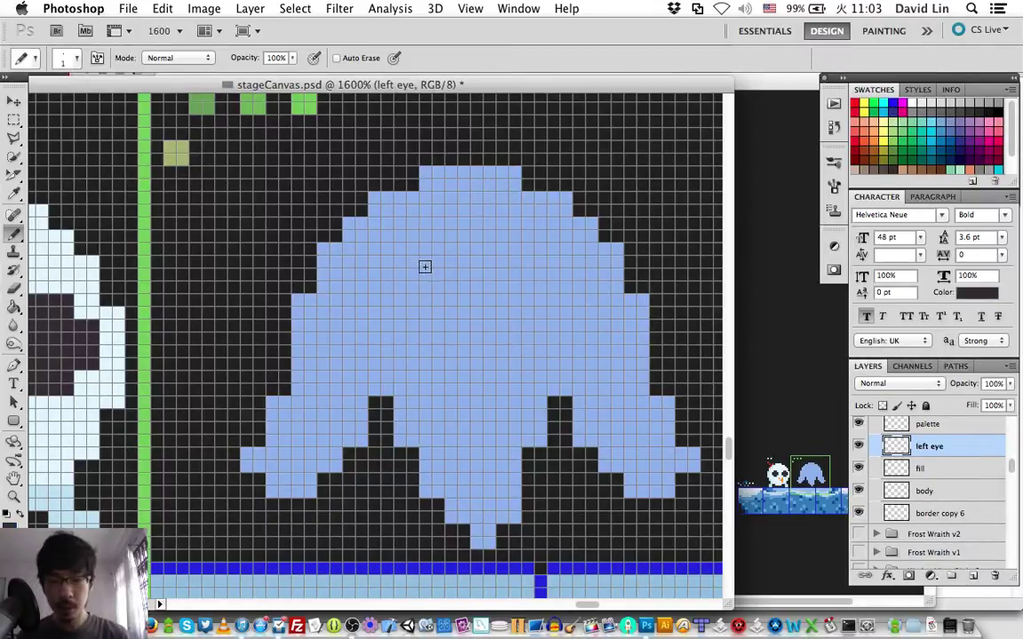
{"action": "mouse_move", "coordinate": [417, 273]}
{"action": "left_mouse_down"}
{"action": "mouse_move", "coordinate": [412, 260]}
{"action": "mouse_move", "coordinate": [399, 273]}
{"action": "mouse_move", "coordinate": [375, 267]}
{"action": "left_mouse_up"}
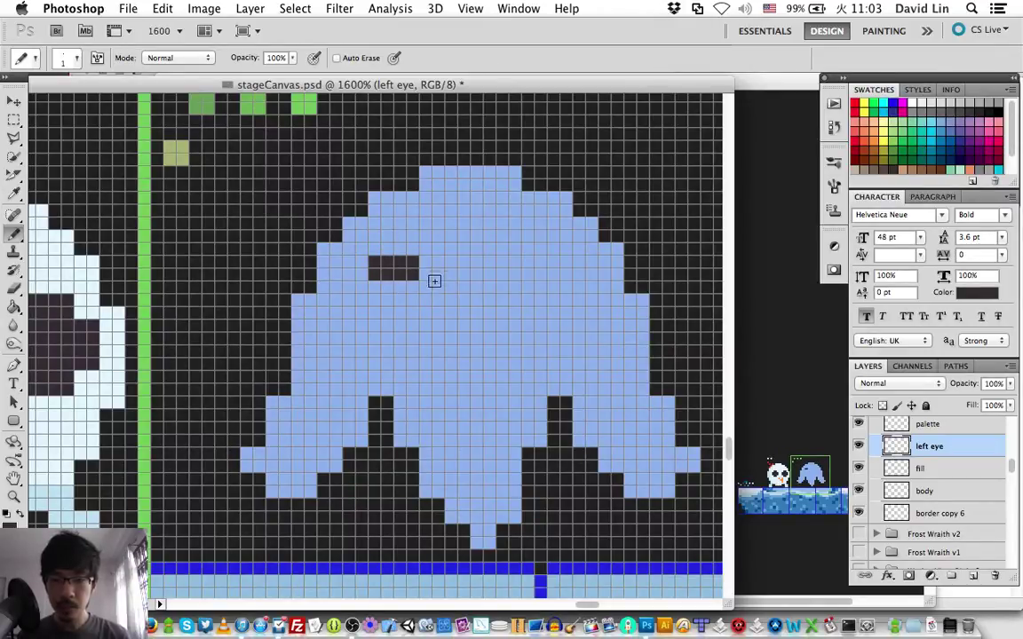
{"action": "left_click_drag", "start_coordinate": [424, 284], "coordinate": [461, 311]}
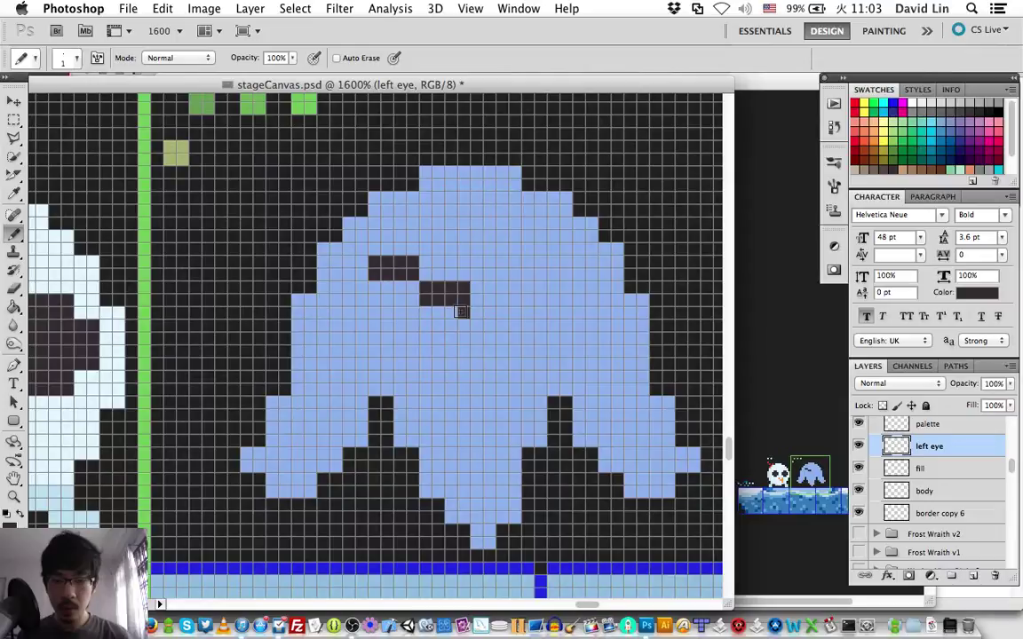
{"action": "left_click_drag", "start_coordinate": [432, 318], "coordinate": [455, 322]}
{"action": "left_click_drag", "start_coordinate": [382, 241], "coordinate": [417, 257]}
{"action": "left_click", "coordinate": [432, 266]}
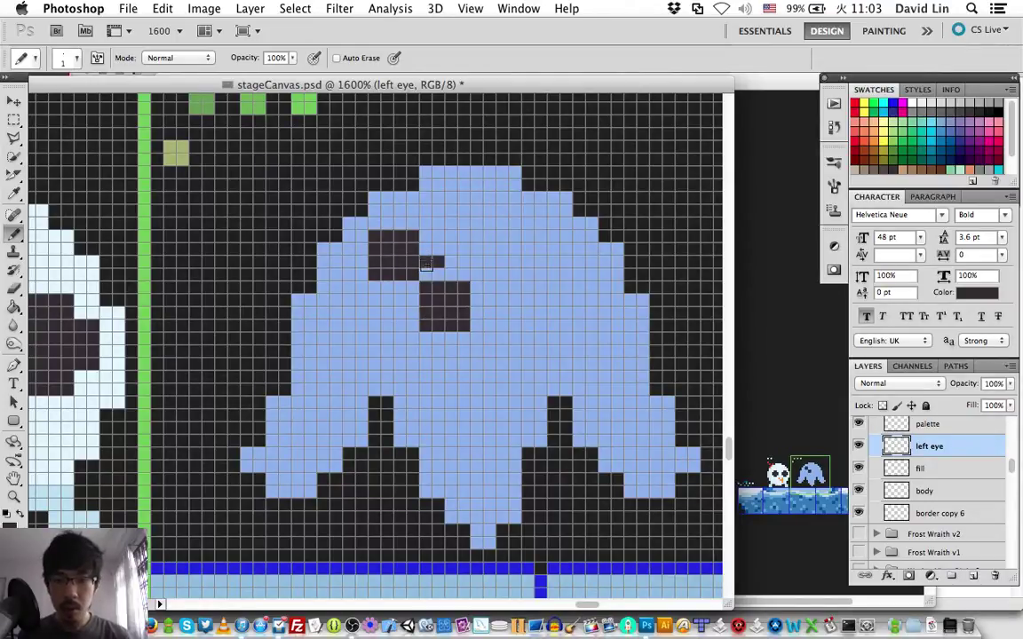
{"action": "left_click", "coordinate": [381, 268]}
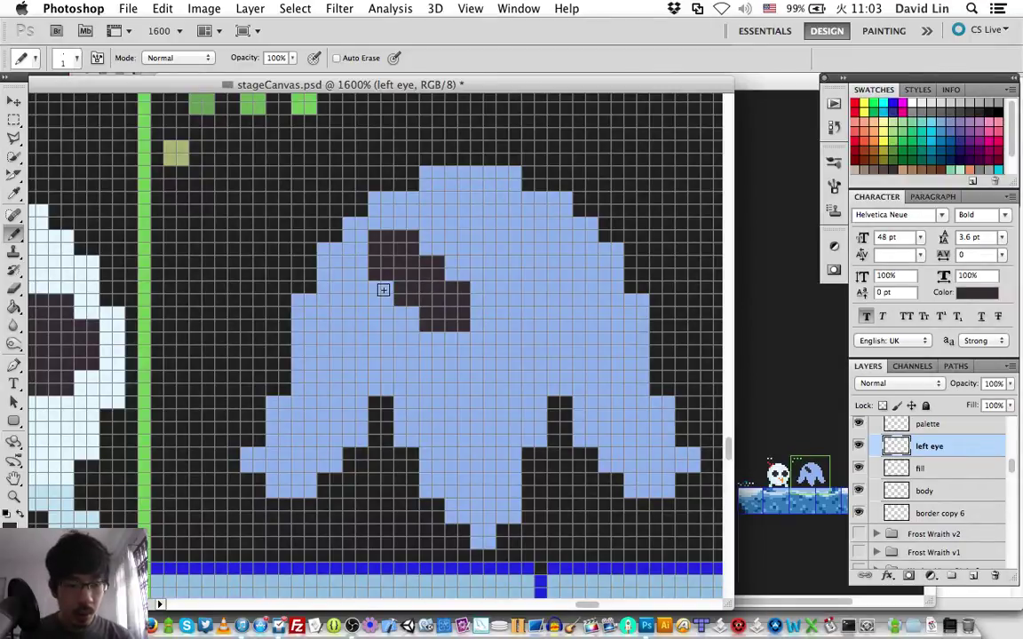
Step: Nudge the eye layer down and to the left with the Move tool
{"action": "key", "text": "v"}
{"action": "key", "text": "Down"}
{"action": "key", "text": "Down"}
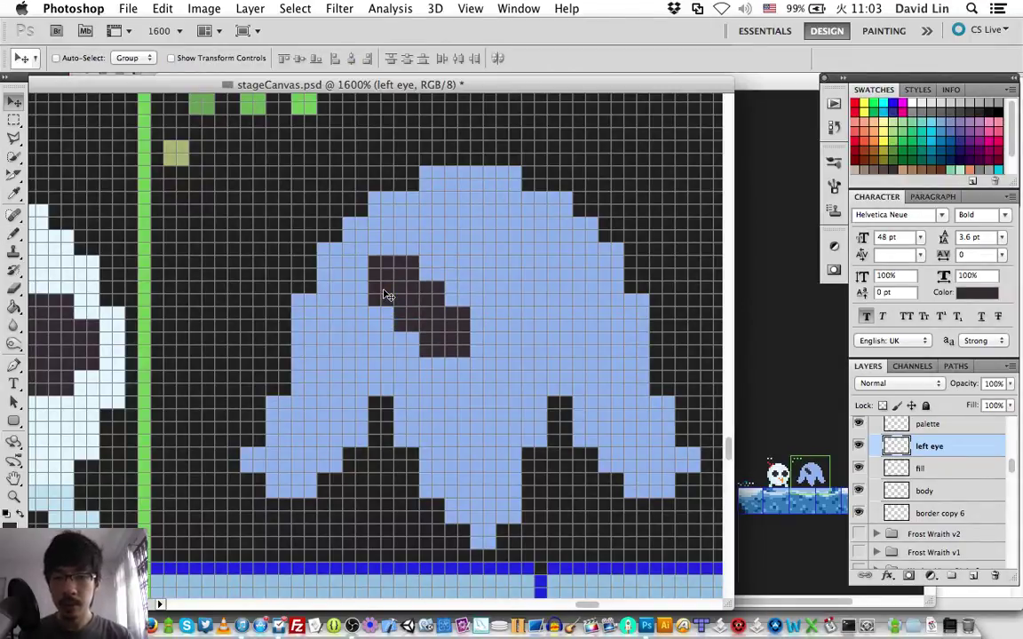
{"action": "key", "text": "Down"}
{"action": "key", "text": "Left"}
{"action": "key", "text": "Left"}
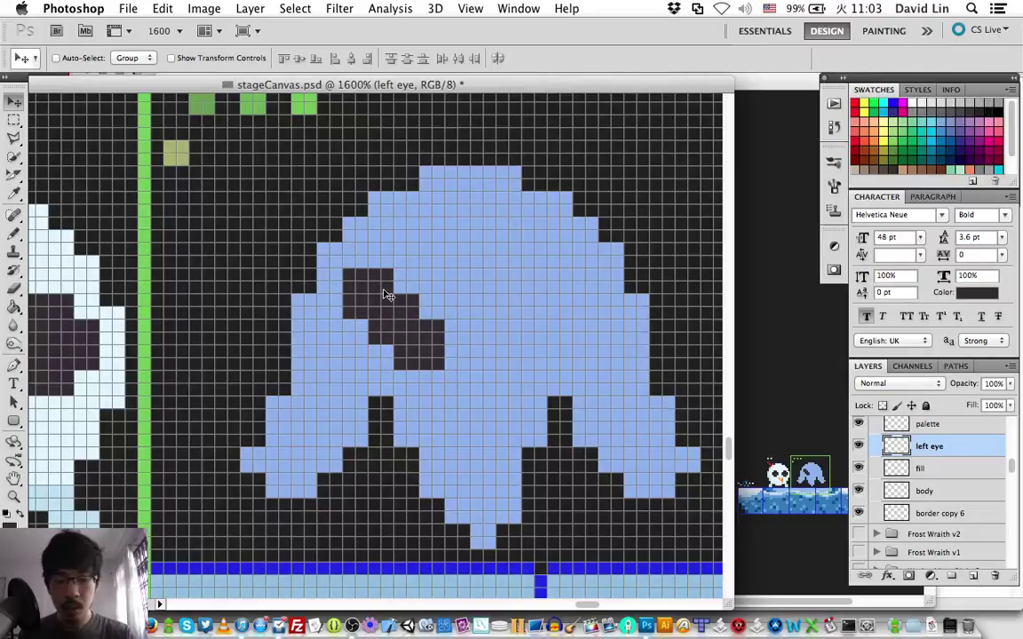
{"action": "key", "text": "super+j"}
{"action": "key", "text": "super+t"}
{"action": "right_click", "coordinate": [413, 311]}
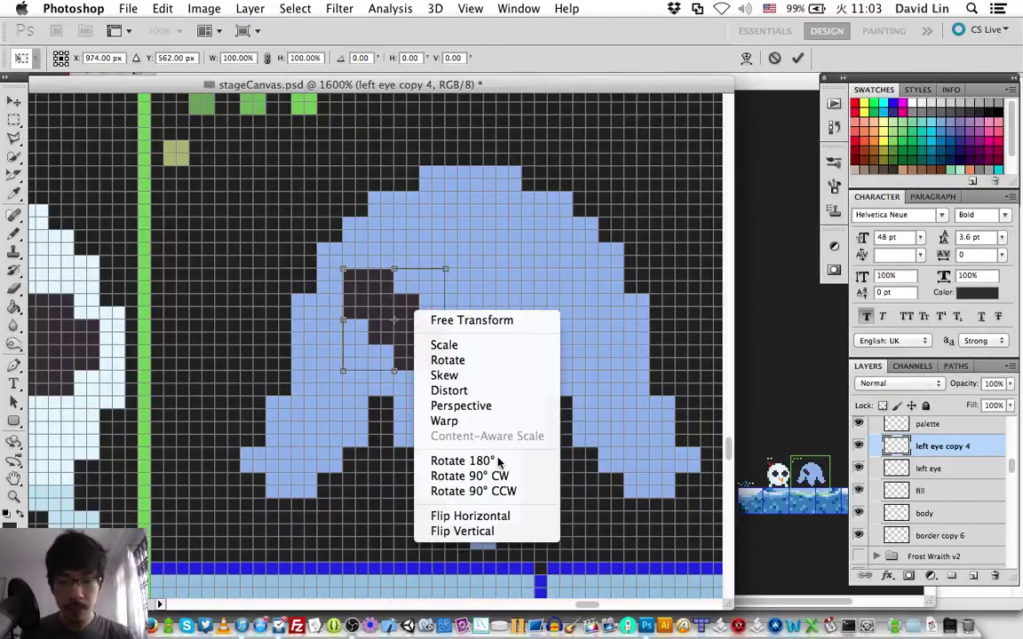
{"action": "left_click", "coordinate": [469, 516]}
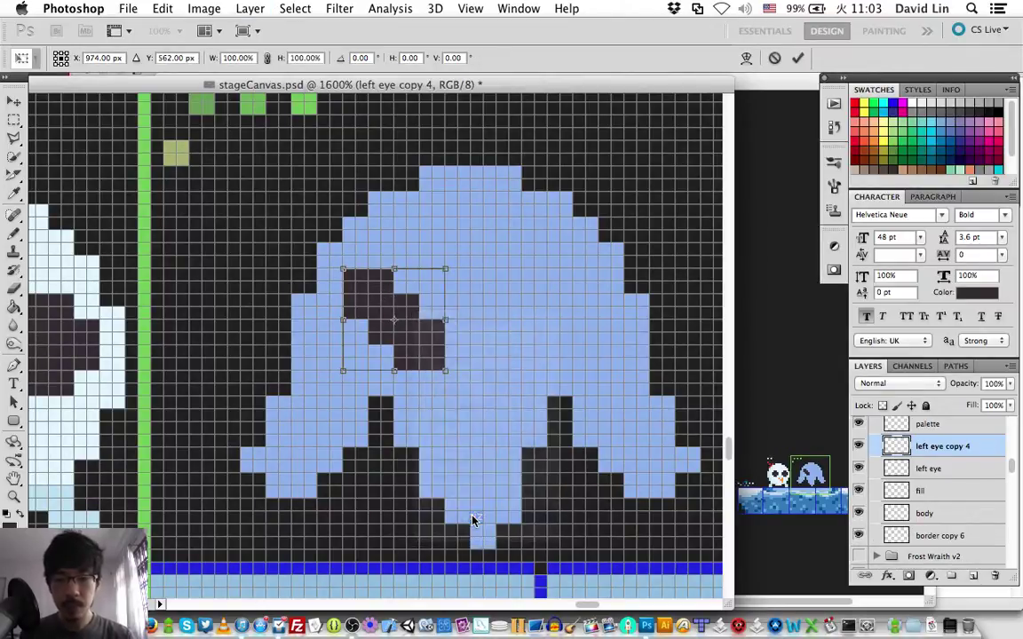
{"action": "key", "text": "Return"}
{"action": "key", "text": "shift+Right"}
{"action": "key", "text": "Right"}
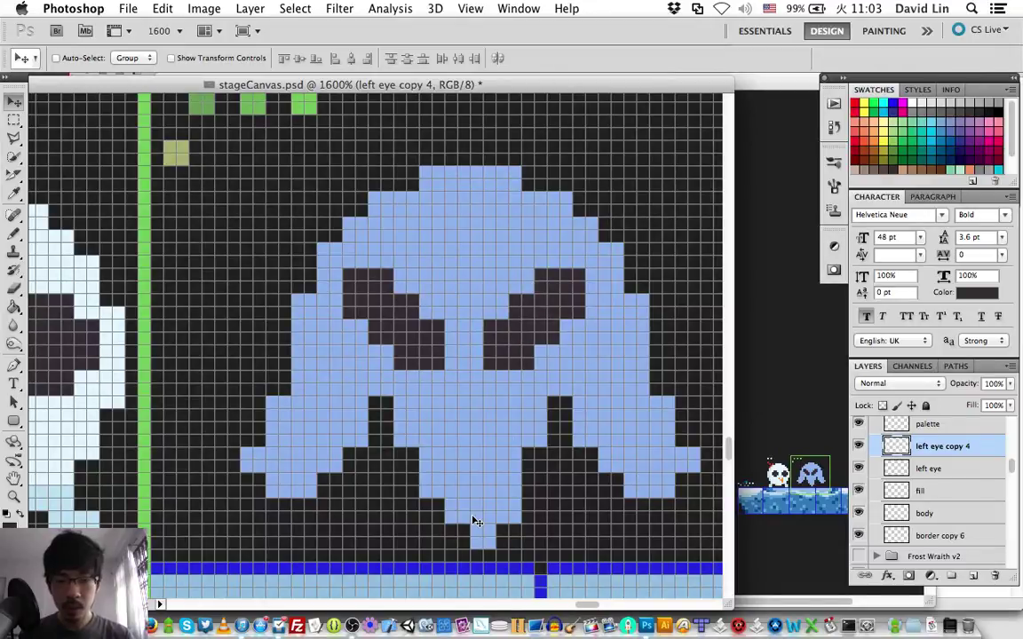
{"action": "key", "text": "Right"}
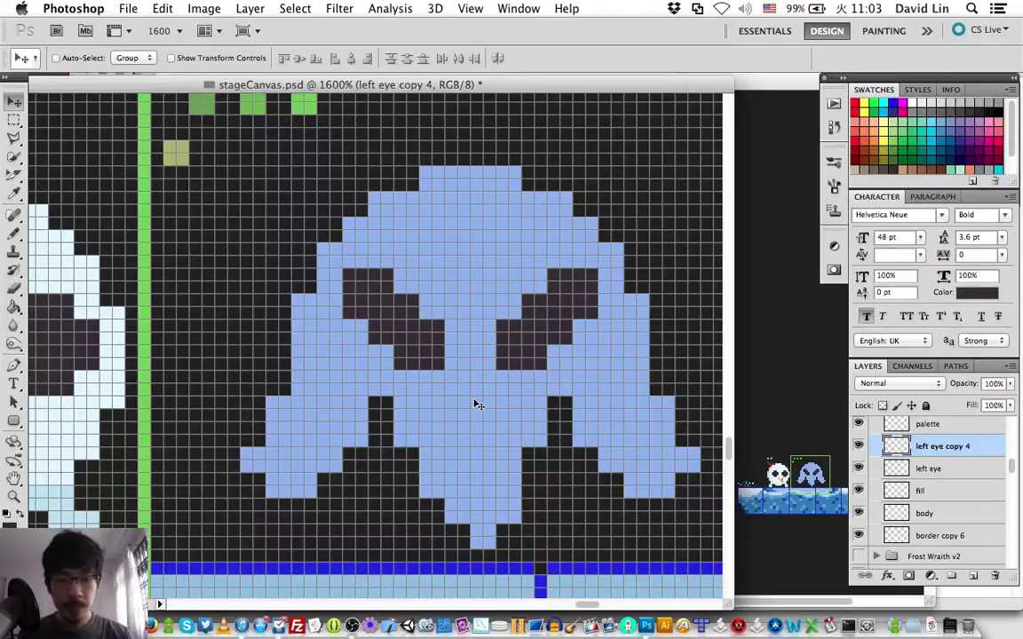
{"action": "key", "text": "Delete"}
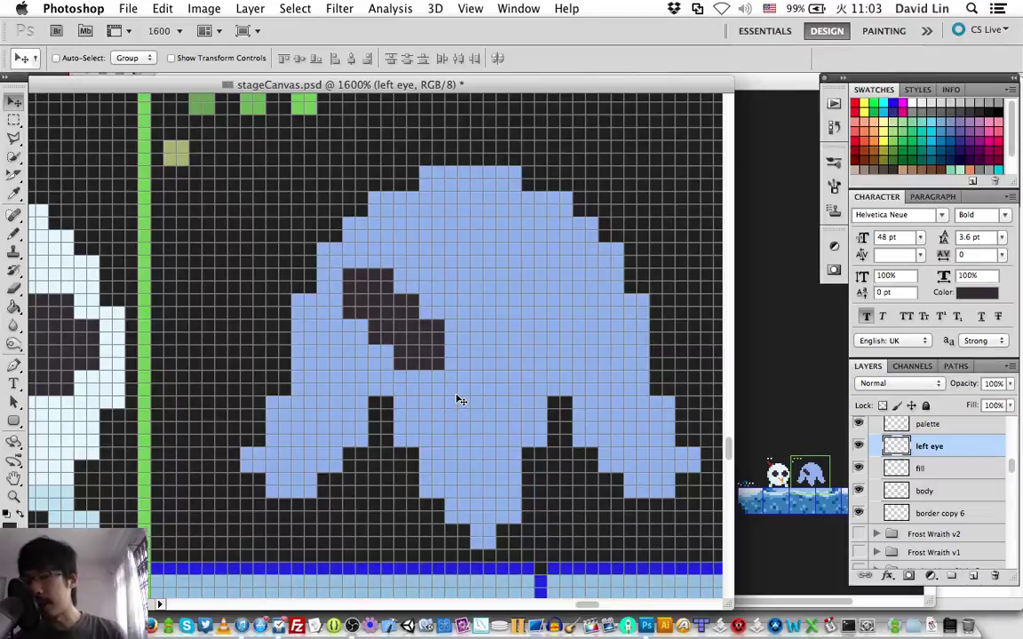
Step: Erase the old left eye and redraw it as a thin, three-step dark diagonal slash
{"action": "key", "text": "e"}
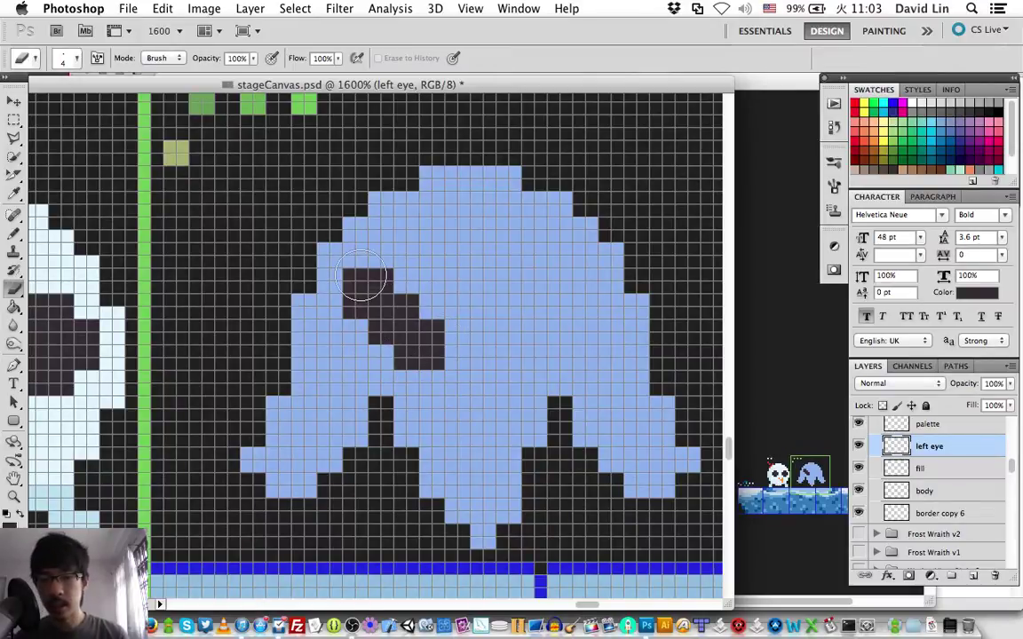
{"action": "mouse_move", "coordinate": [361, 279]}
{"action": "left_mouse_down"}
{"action": "mouse_move", "coordinate": [454, 353]}
{"action": "mouse_move", "coordinate": [438, 315]}
{"action": "mouse_move", "coordinate": [378, 330]}
{"action": "mouse_move", "coordinate": [339, 301]}
{"action": "left_mouse_up"}
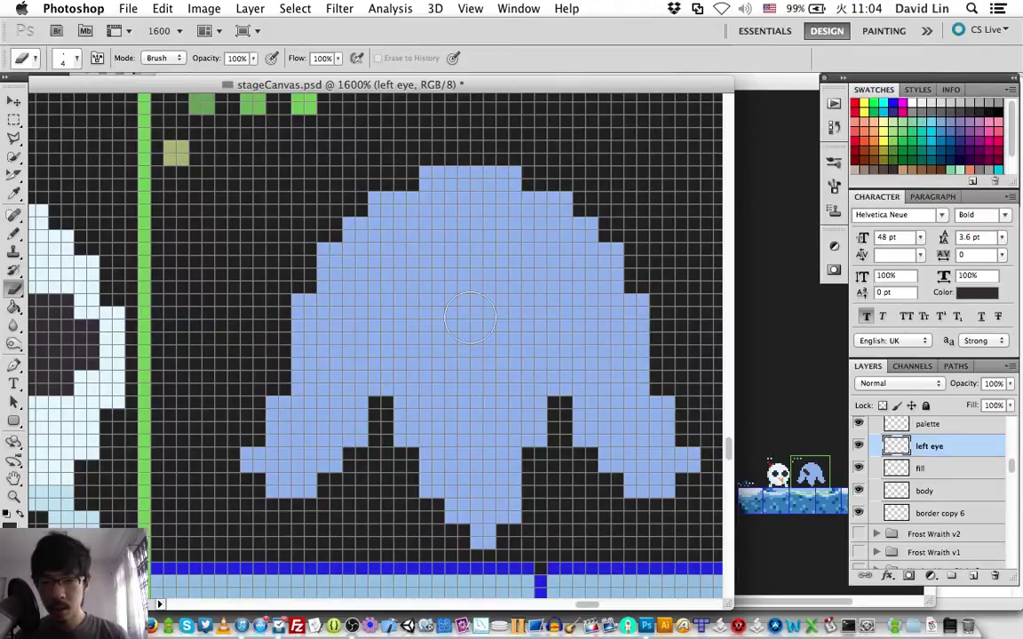
{"action": "key", "text": "b"}
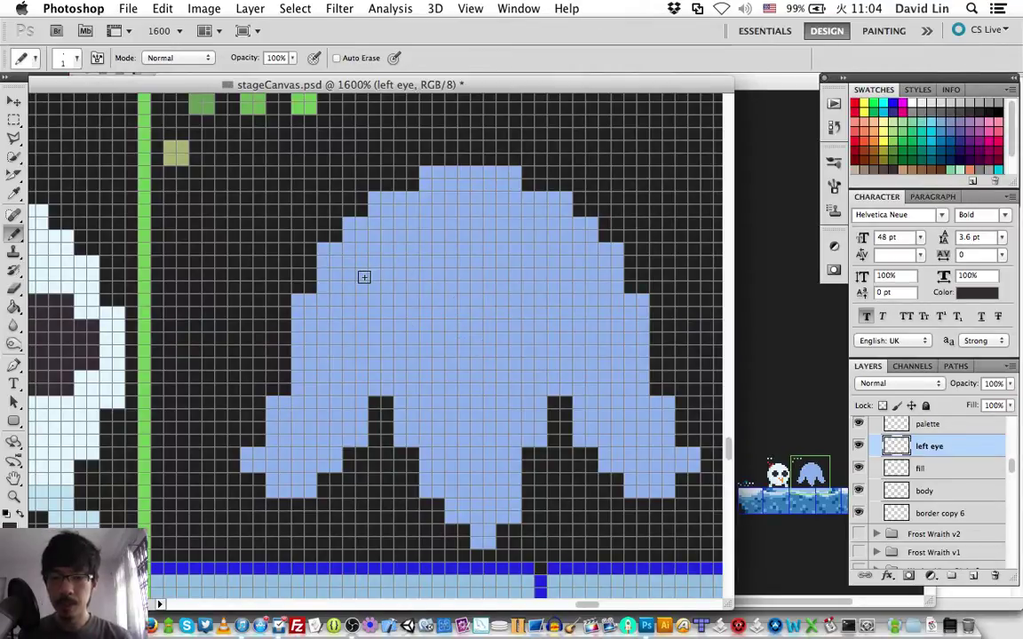
{"action": "mouse_move", "coordinate": [361, 276]}
{"action": "left_mouse_down"}
{"action": "mouse_move", "coordinate": [348, 282]}
{"action": "mouse_move", "coordinate": [375, 277]}
{"action": "mouse_move", "coordinate": [407, 307]}
{"action": "left_mouse_up"}
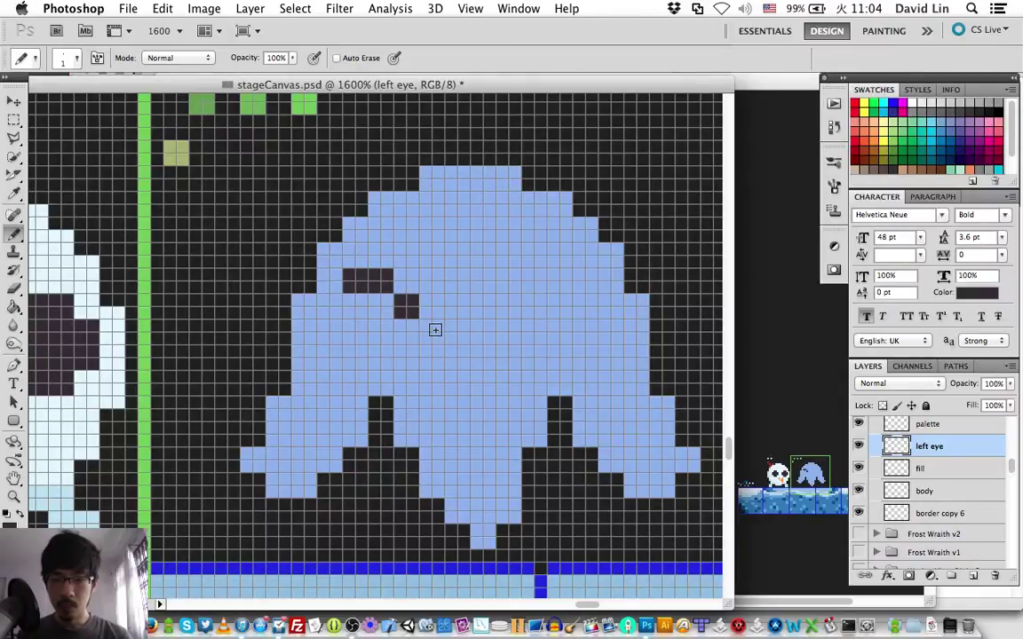
{"action": "left_click", "coordinate": [429, 335]}
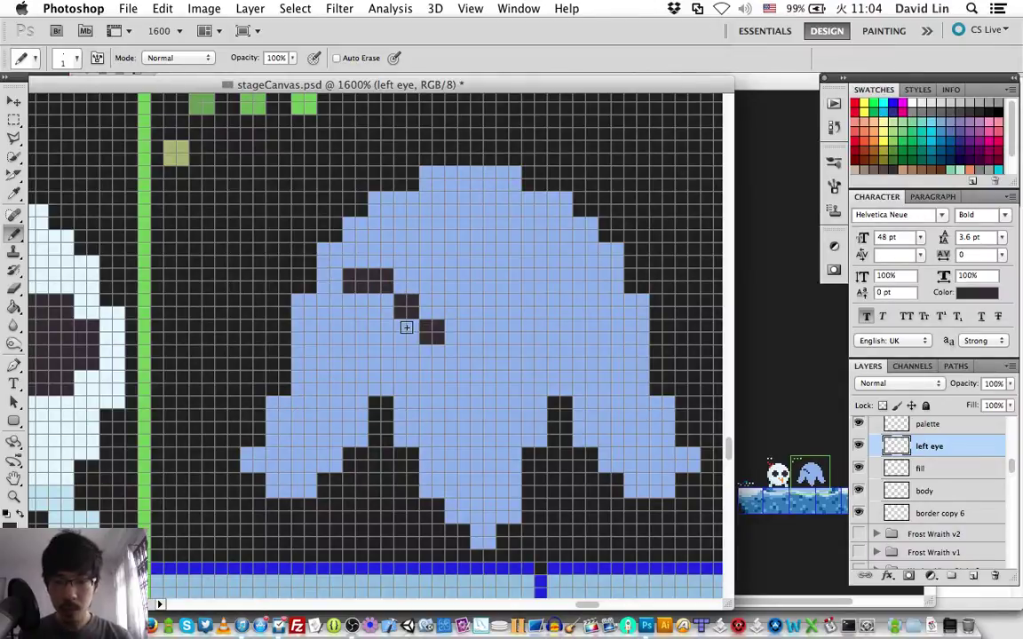
{"action": "left_click_drag", "start_coordinate": [406, 328], "coordinate": [381, 305]}
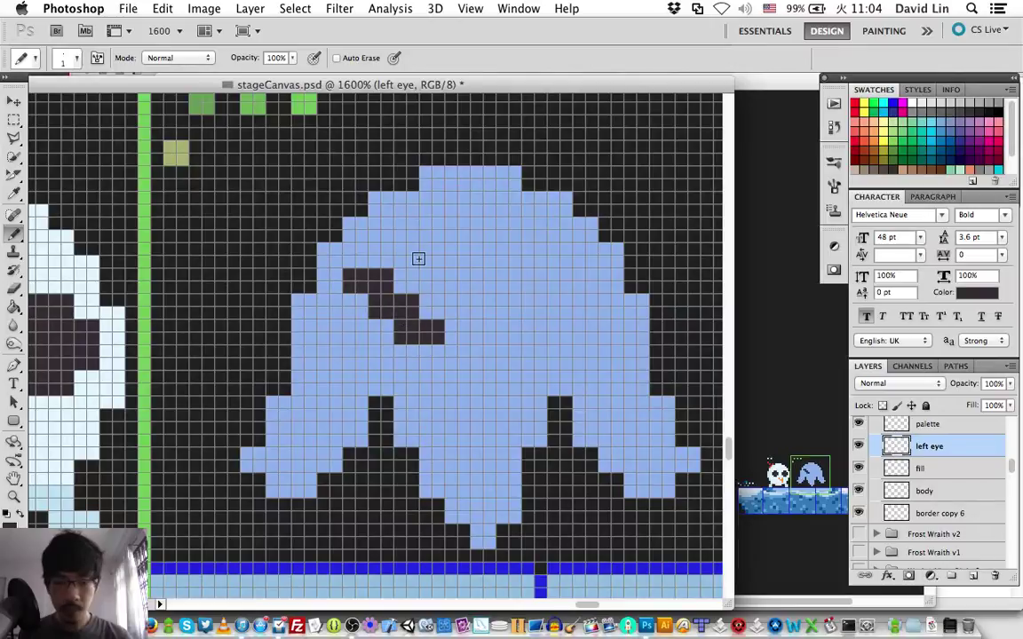
Step: Duplicate the left eye layer, flip the copy horizontally, and nudge it onto the ghost's right side
{"action": "key", "text": "v"}
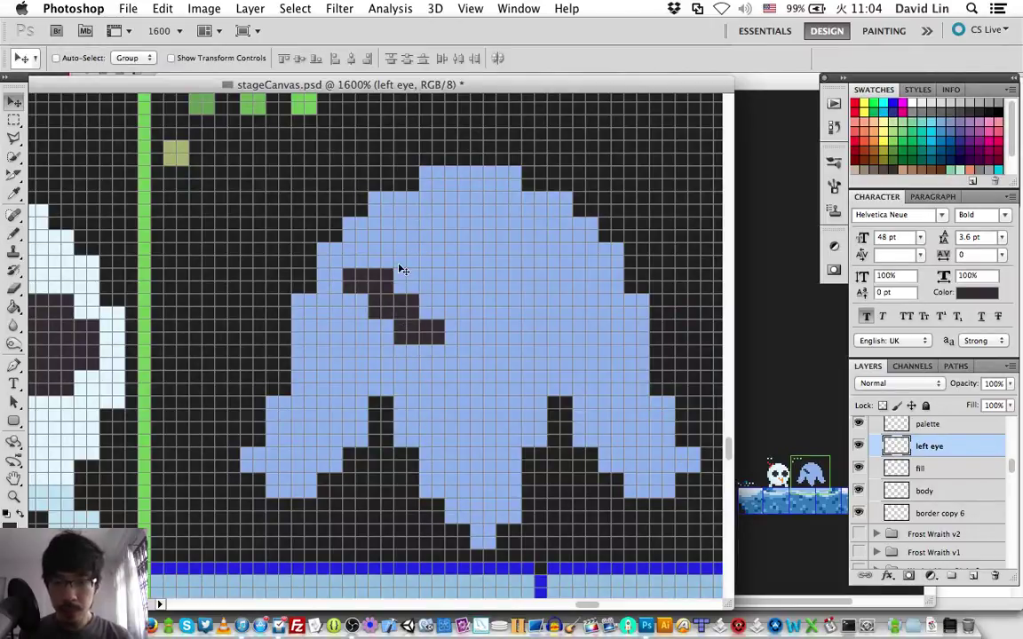
{"action": "key", "text": "super+j"}
{"action": "key", "text": "super+t"}
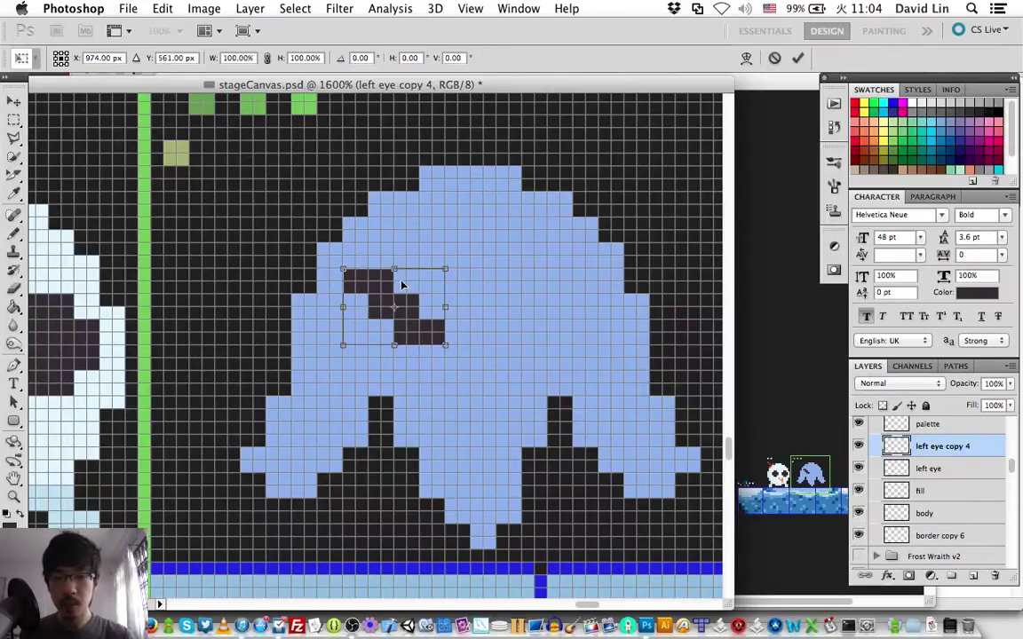
{"action": "right_click", "coordinate": [409, 306]}
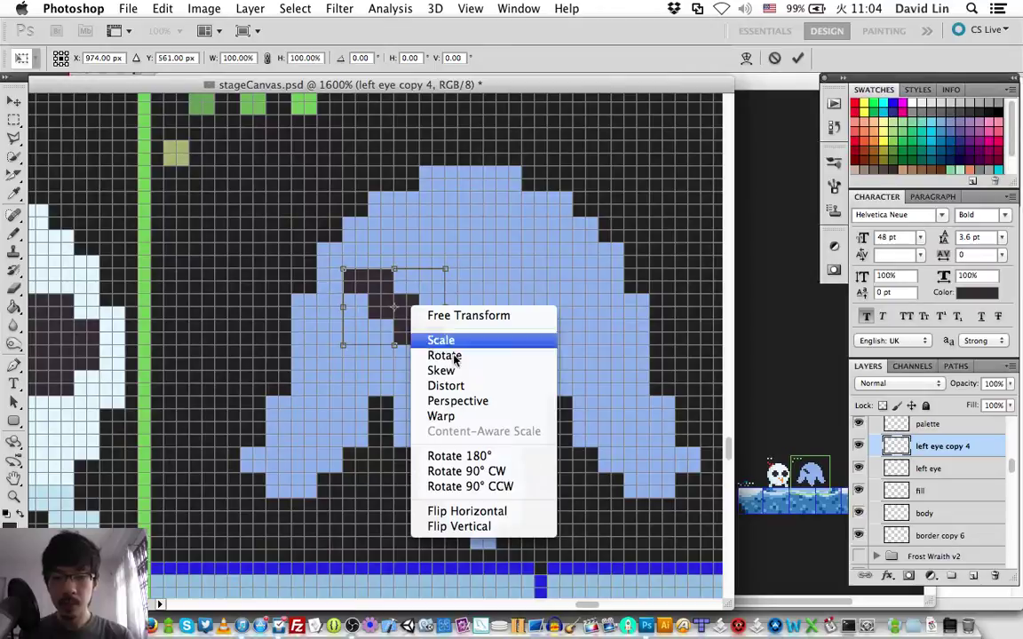
{"action": "left_click", "coordinate": [527, 513]}
{"action": "key", "text": "Return"}
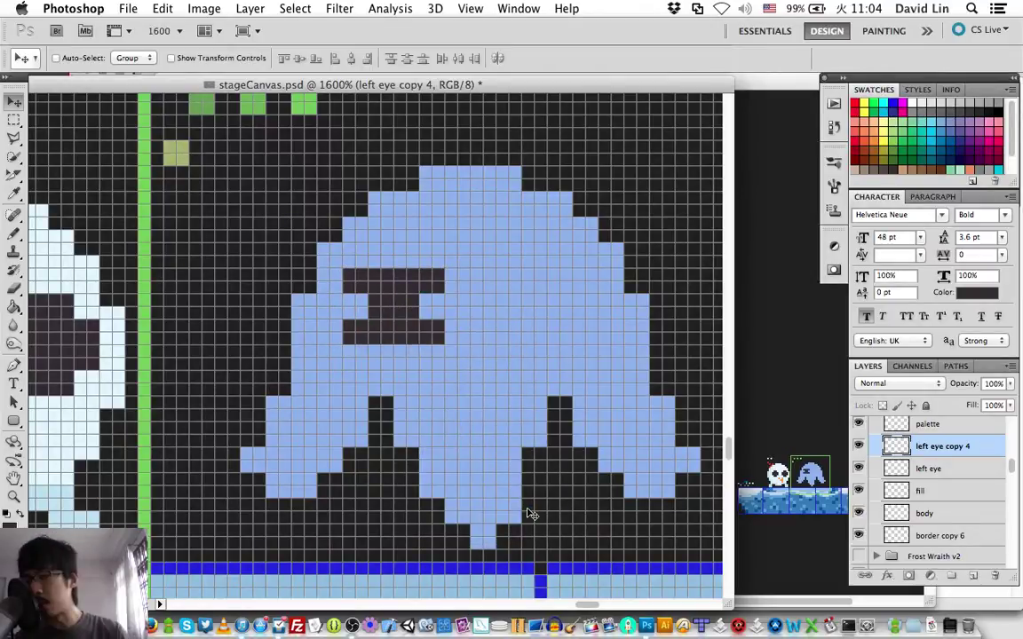
{"action": "key", "text": "shift+Right"}
{"action": "key", "text": "Right"}
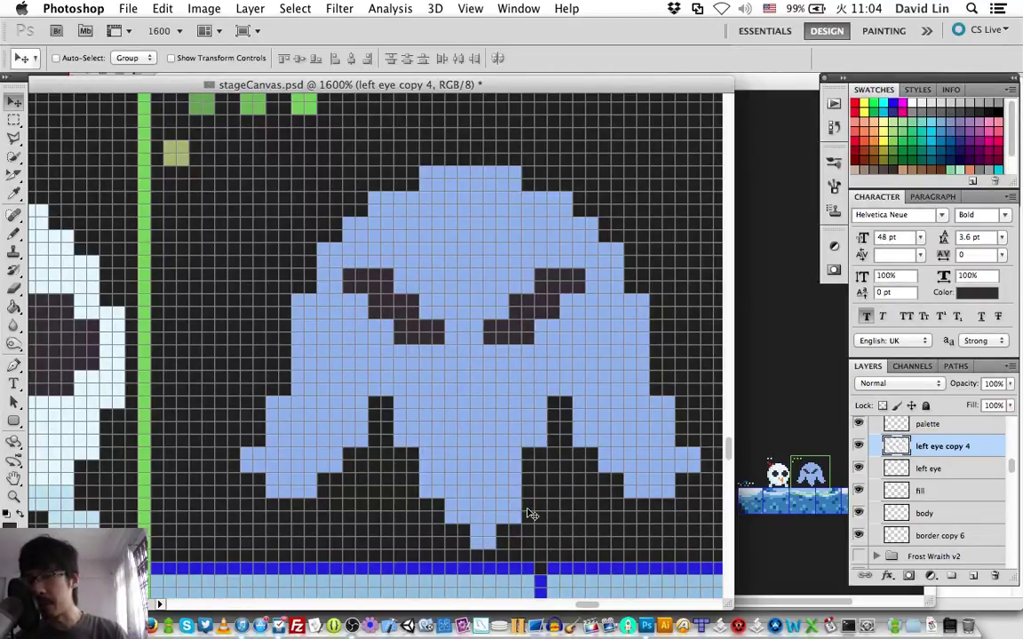
{"action": "key", "text": "Right"}
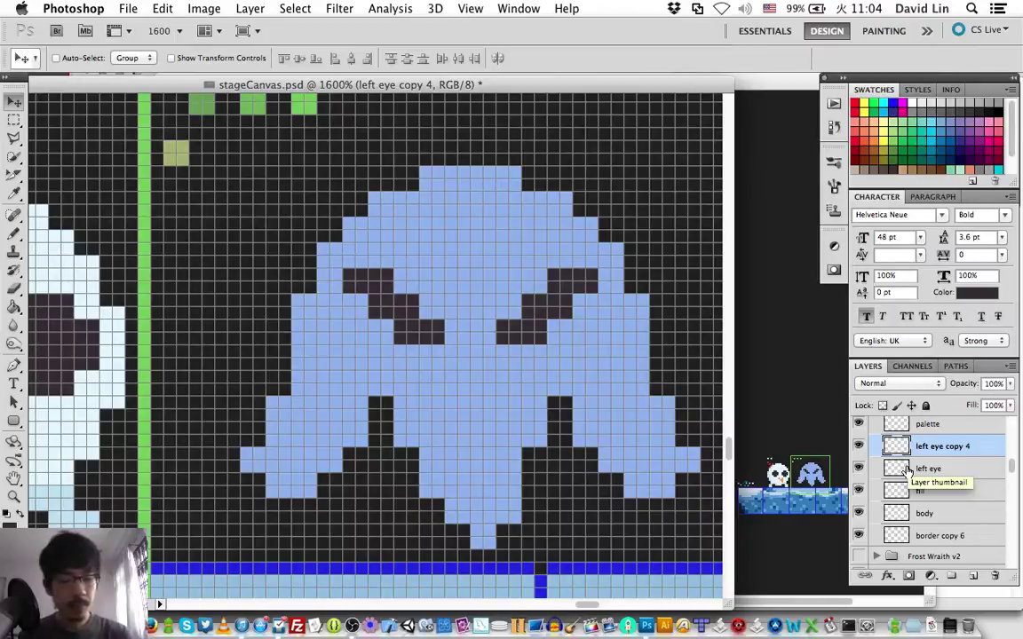
Step: Hide the fill layer to inspect the outline and make the body outline layer active
{"action": "left_click", "coordinate": [859, 491]}
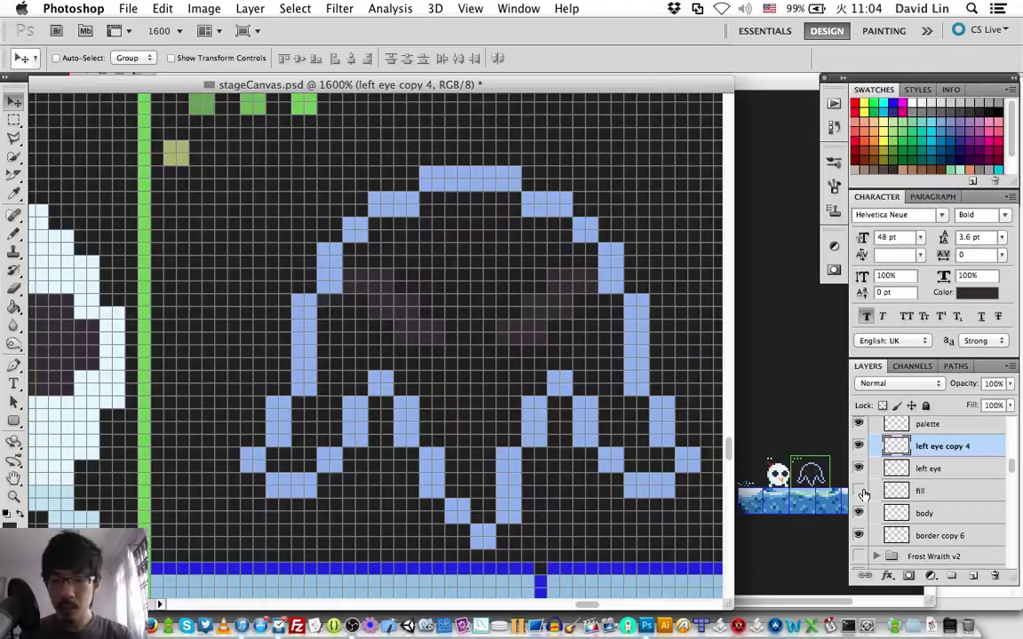
{"action": "left_click", "coordinate": [859, 491]}
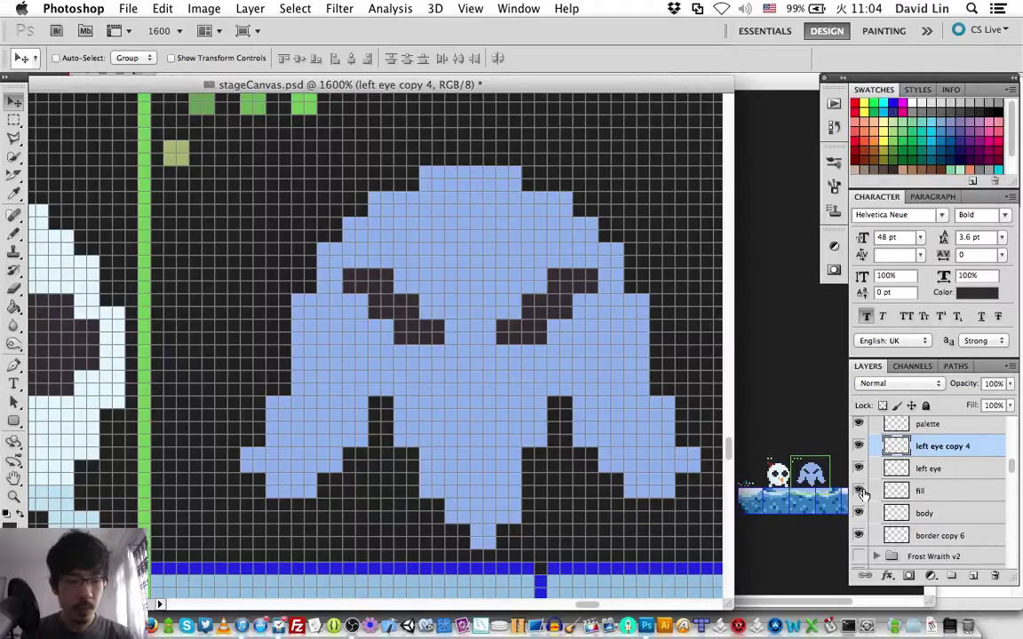
{"action": "left_click", "coordinate": [859, 491]}
{"action": "left_click", "coordinate": [896, 513]}
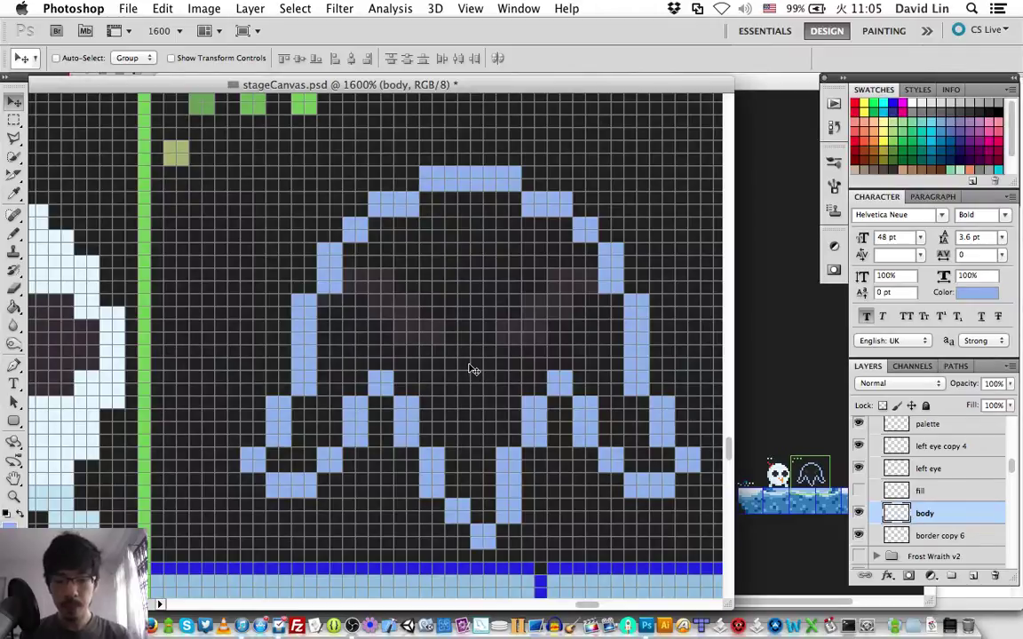
Step: Redraw the inner left leg outline as a single-pixel line running upward
{"action": "key", "text": "b"}
{"action": "key", "text": "e"}
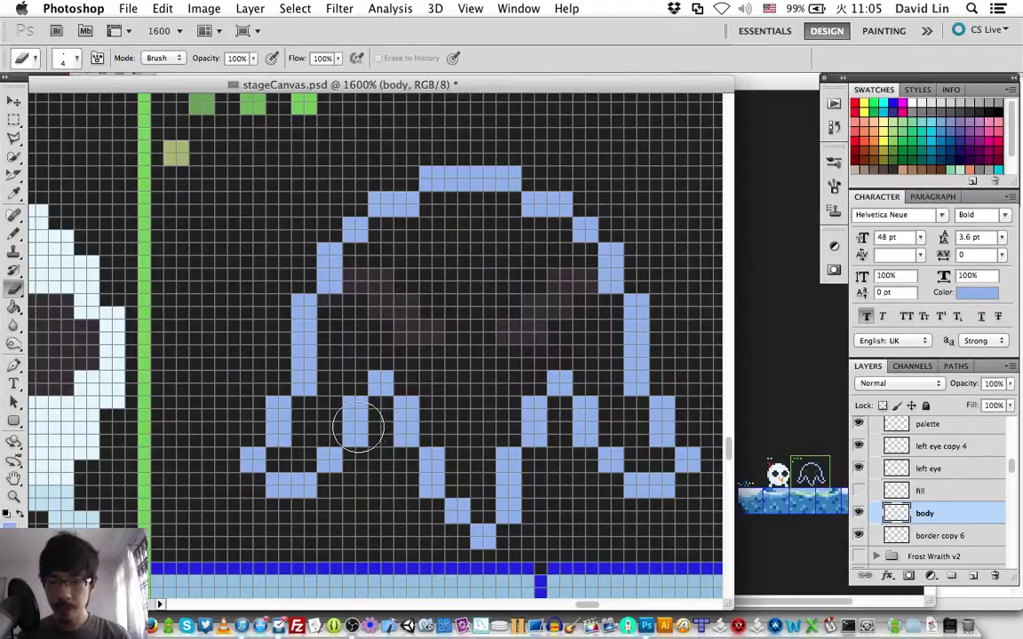
{"action": "left_click", "coordinate": [359, 427]}
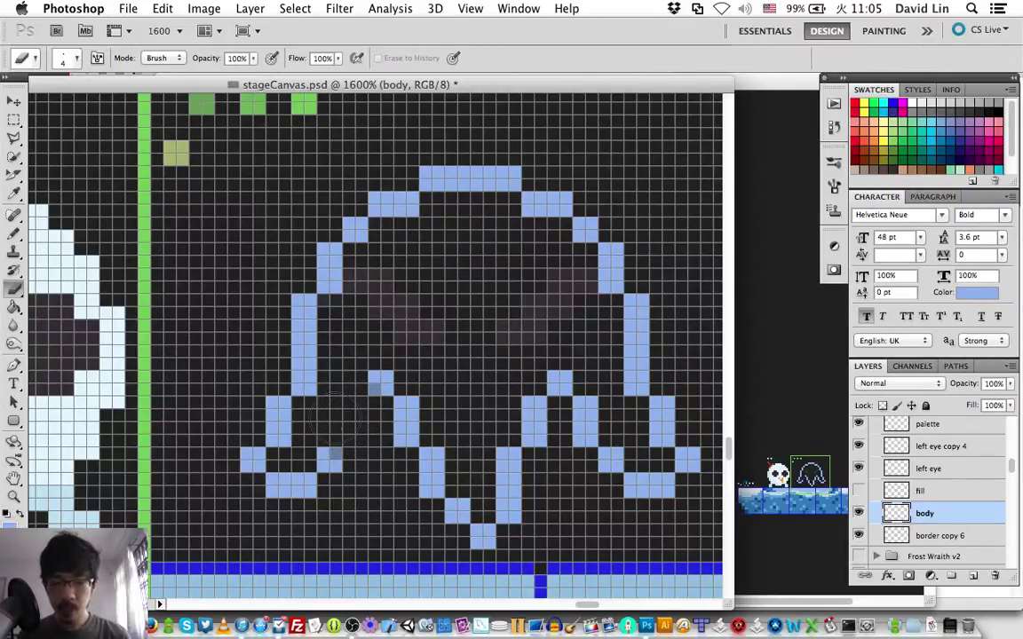
{"action": "key", "text": "b"}
{"action": "left_click", "coordinate": [330, 454]}
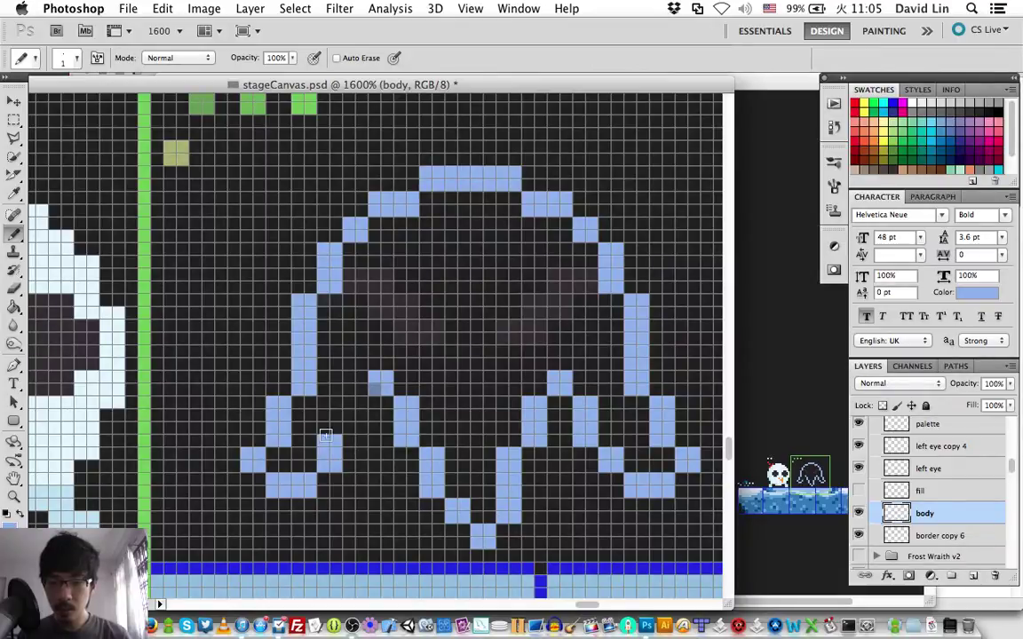
{"action": "mouse_move", "coordinate": [325, 436]}
{"action": "left_mouse_down"}
{"action": "mouse_move", "coordinate": [328, 409]}
{"action": "mouse_move", "coordinate": [351, 391]}
{"action": "left_mouse_up"}
{"action": "left_click", "coordinate": [329, 404]}
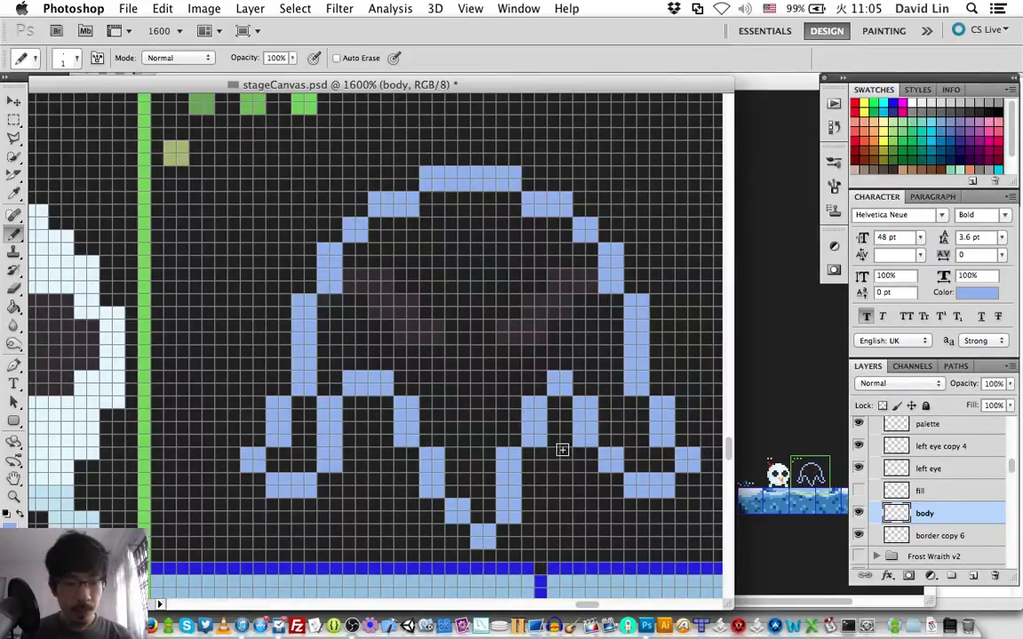
Step: Rework the right leg outline with a new light-blue outer edge, then show the fill again
{"action": "key", "text": "e"}
{"action": "left_click", "coordinate": [586, 419]}
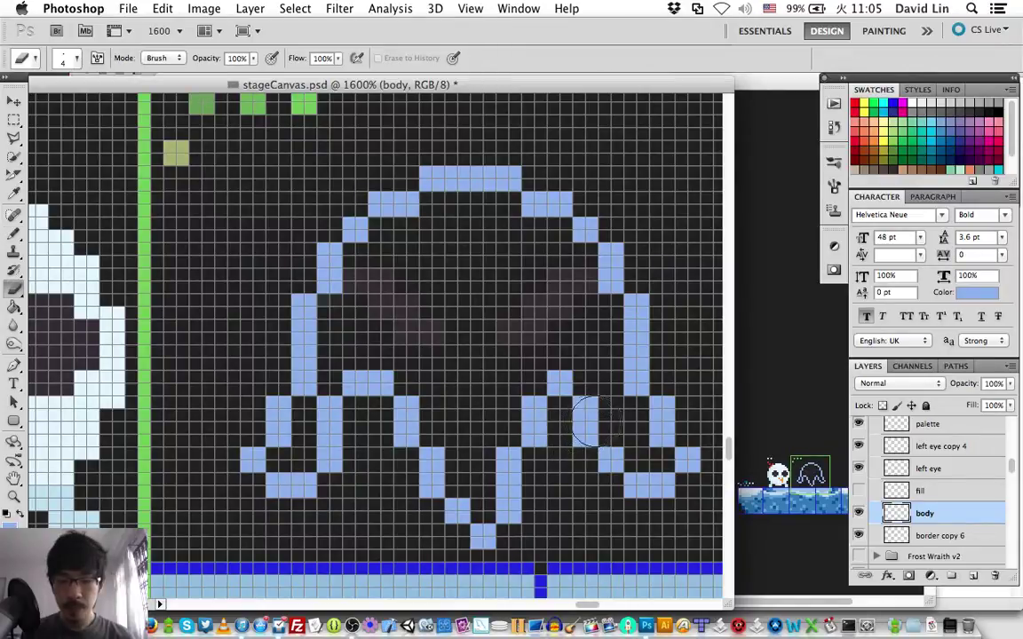
{"action": "key", "text": "ctrl+z"}
{"action": "left_click", "coordinate": [602, 451]}
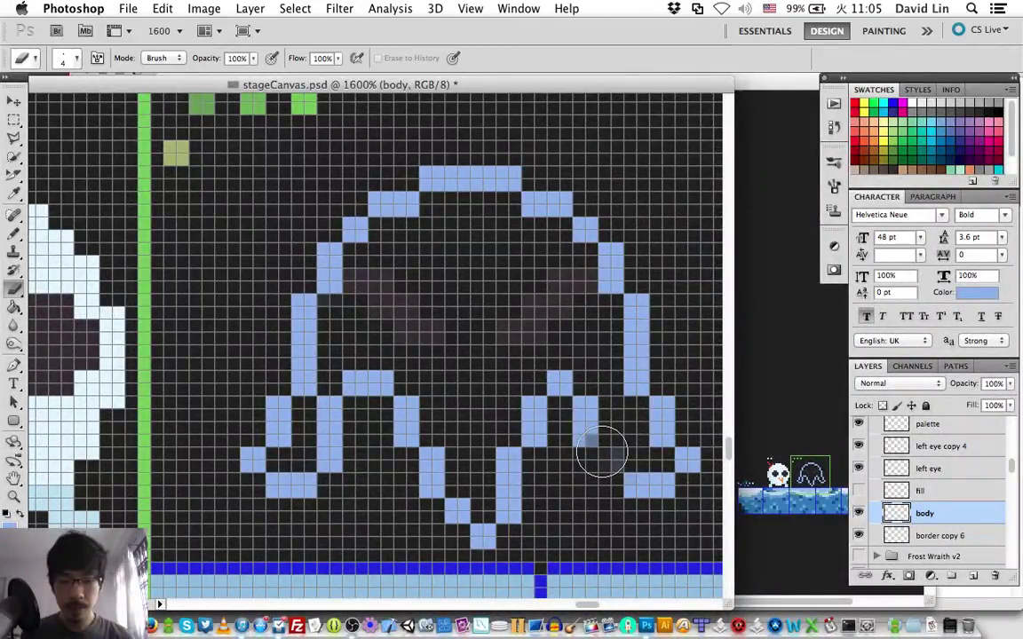
{"action": "left_click_drag", "start_coordinate": [602, 453], "coordinate": [586, 419]}
{"action": "key", "text": "b"}
{"action": "left_click", "coordinate": [585, 382]}
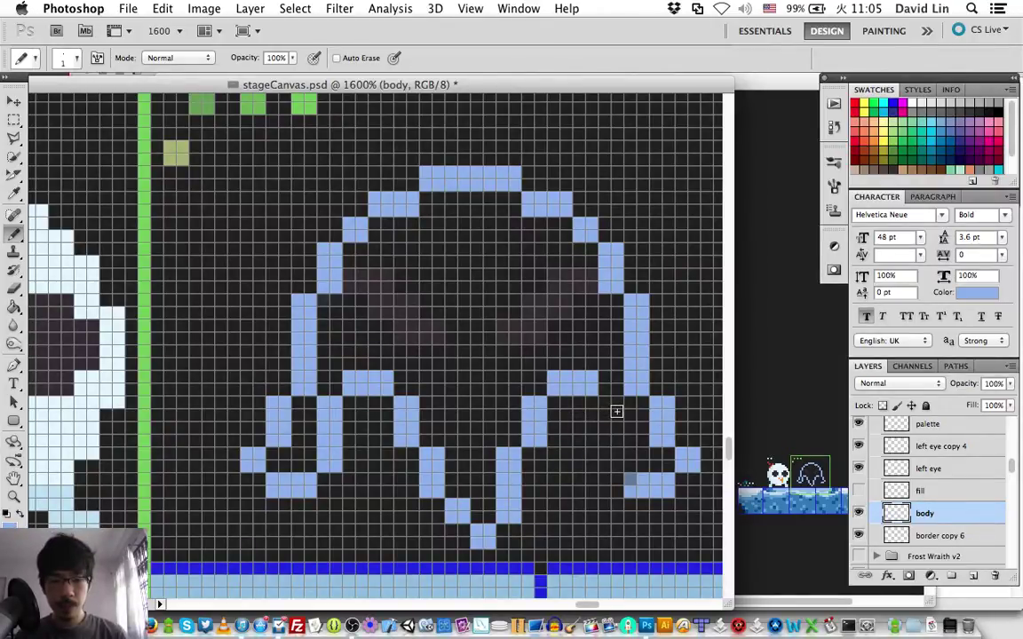
{"action": "left_click_drag", "start_coordinate": [617, 411], "coordinate": [612, 469]}
{"action": "left_click", "coordinate": [858, 490]}
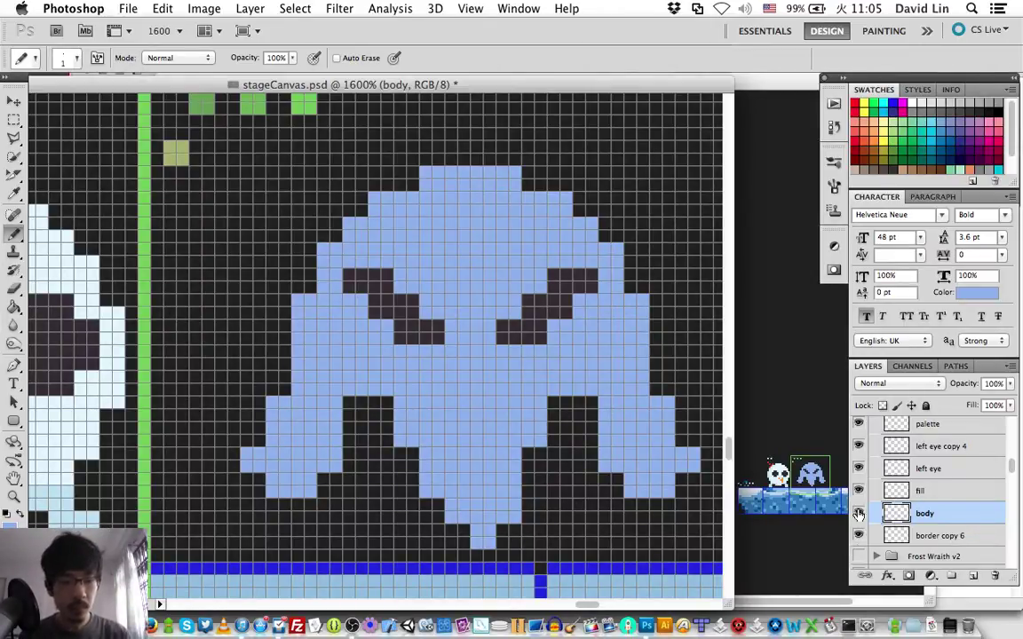
Step: Check the ghost outline with the fill hidden, then pencil extra light-blue pixels onto the lower-left leg
{"action": "left_click", "coordinate": [860, 492]}
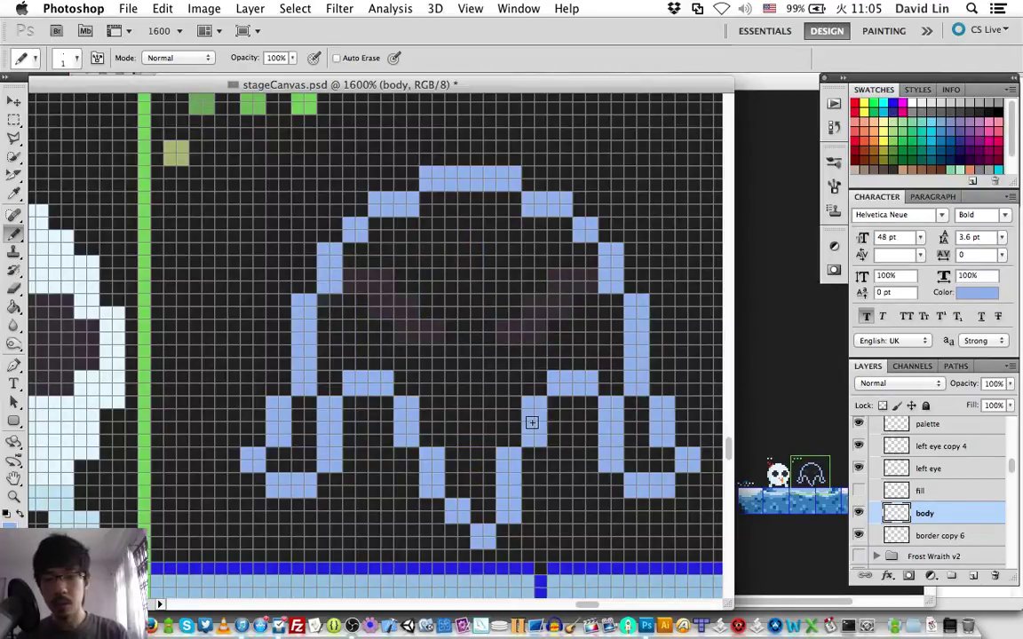
{"action": "key", "text": "e"}
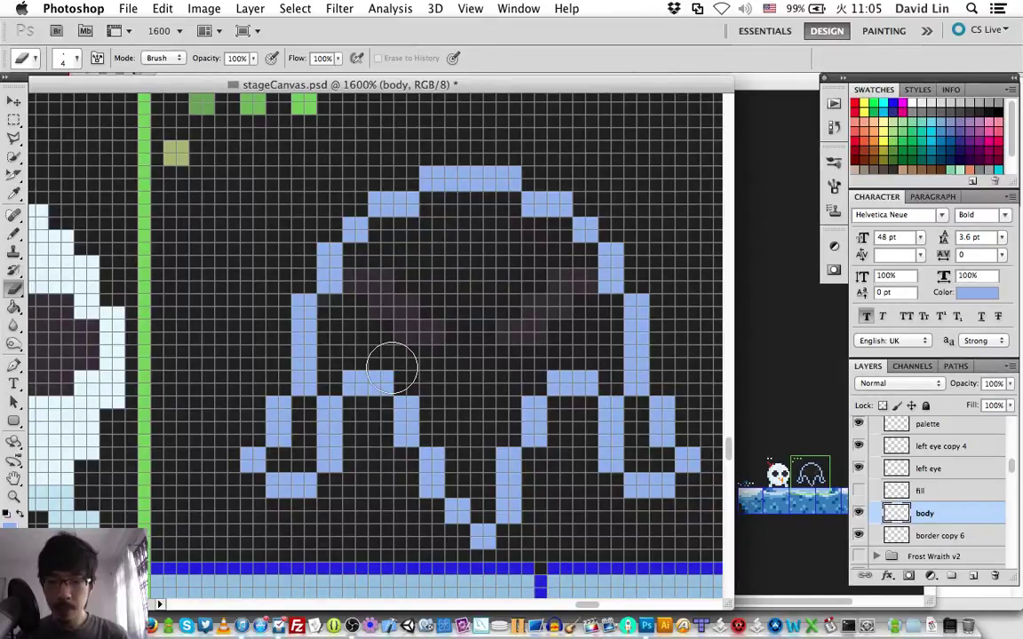
{"action": "key", "text": "b"}
{"action": "left_click", "coordinate": [858, 490]}
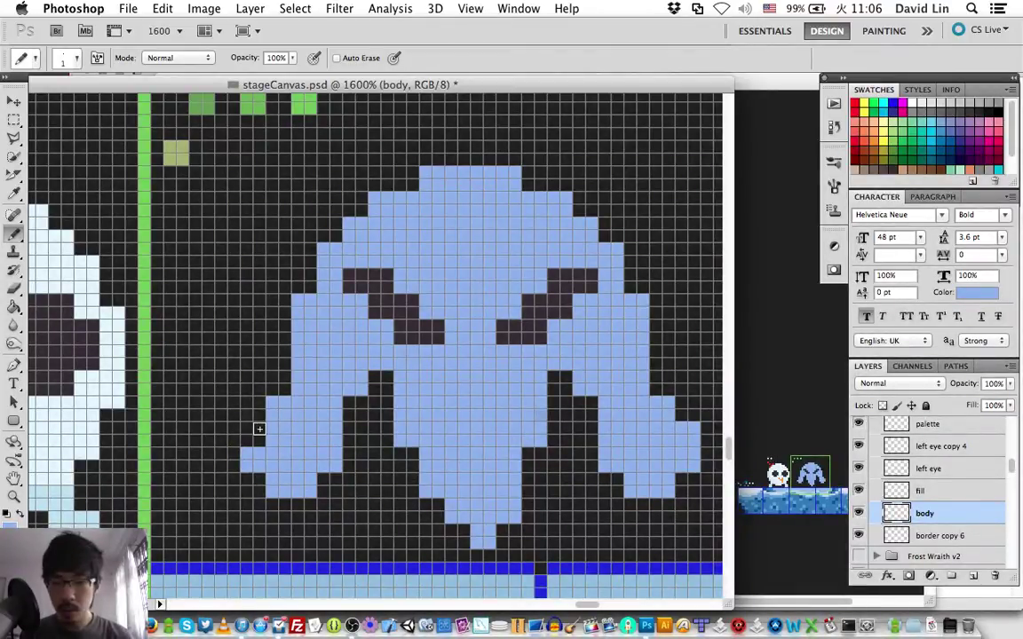
{"action": "left_click_drag", "start_coordinate": [260, 429], "coordinate": [246, 442]}
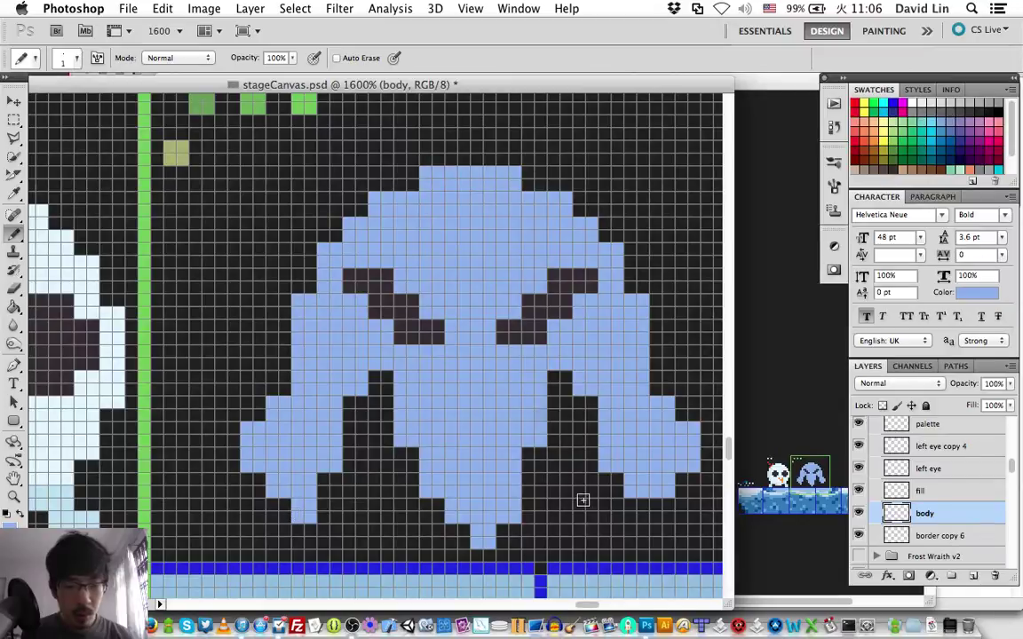
Step: Extend the lower-right leg four pixels downward and scroll over to compare with the white ghost
{"action": "left_click_drag", "start_coordinate": [630, 507], "coordinate": [639, 520]}
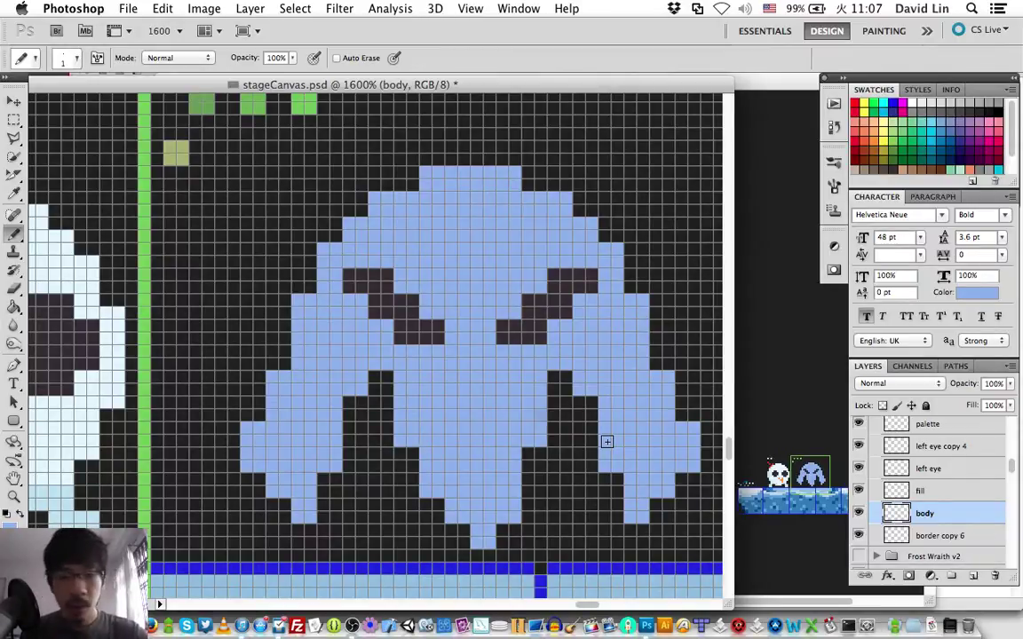
{"action": "scroll", "coordinate": [606, 441], "scroll_direction": "left", "scroll_amount": 8}
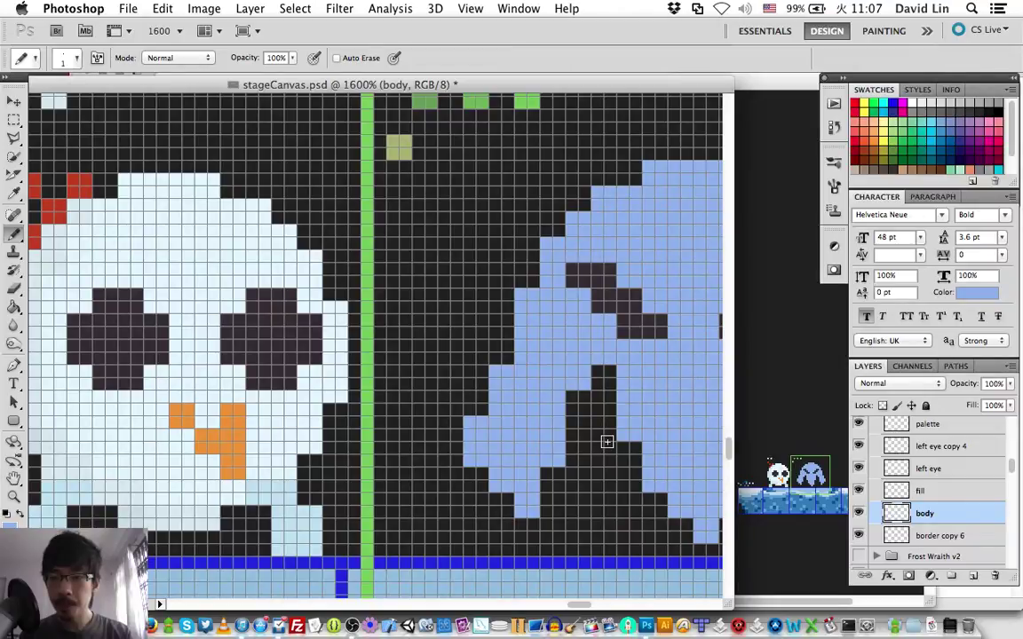
{"action": "scroll", "coordinate": [606, 441], "scroll_direction": "right", "scroll_amount": 8}
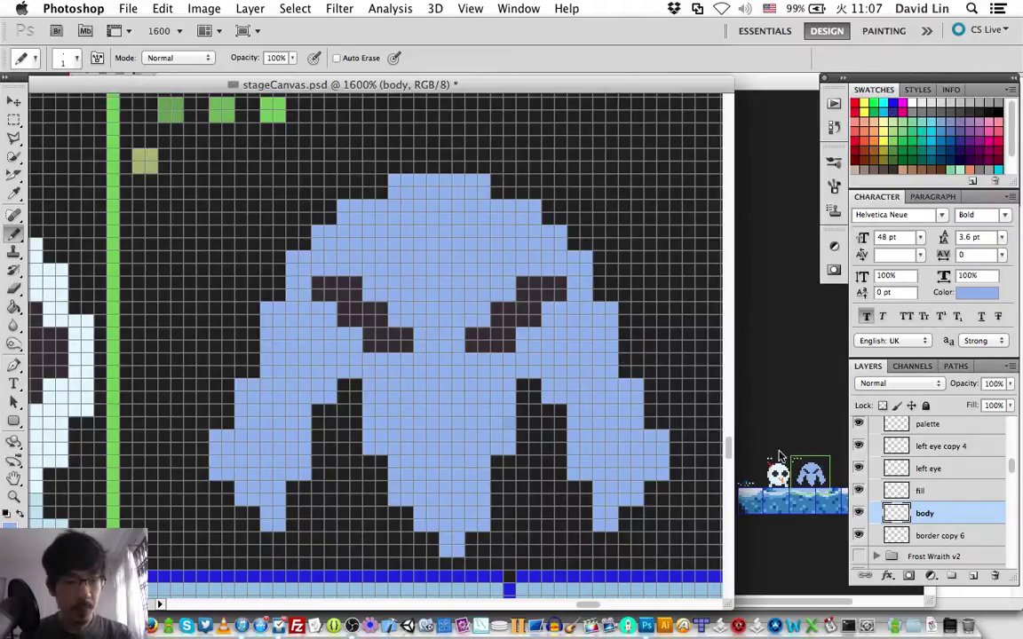
Step: Select both eye layers and try nudging them two pixels left and back
{"action": "left_click", "coordinate": [951, 447]}
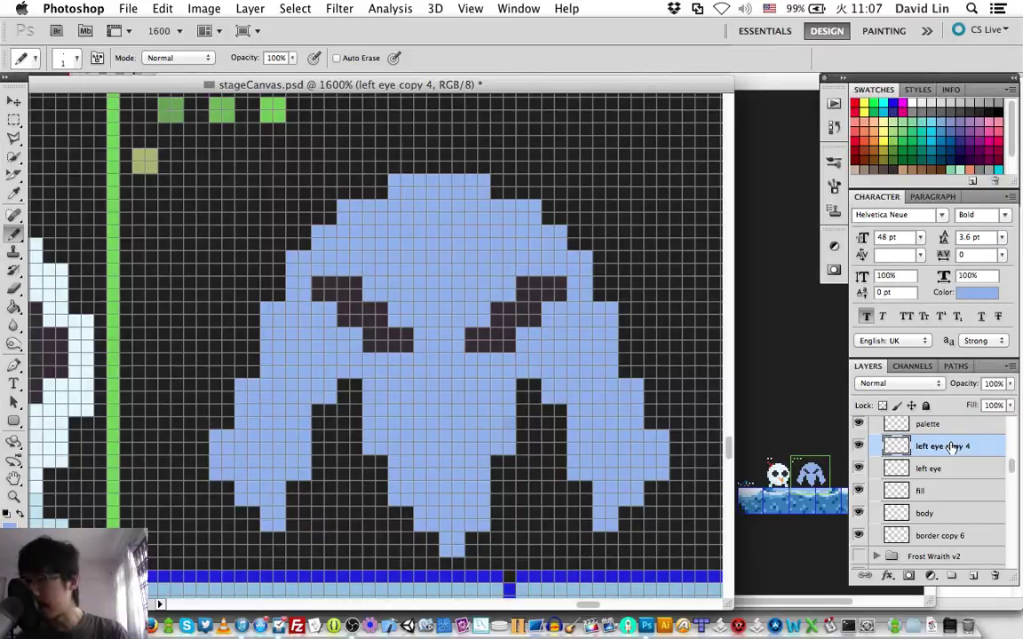
{"action": "left_click", "coordinate": [949, 468], "text": "shift"}
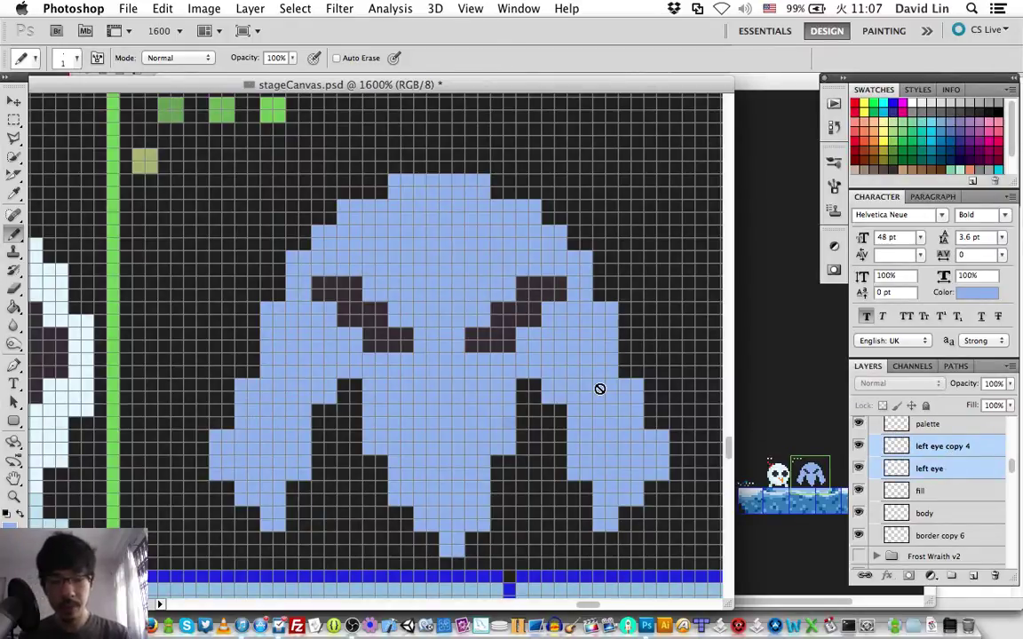
{"action": "key", "text": "v"}
{"action": "key", "text": "Left"}
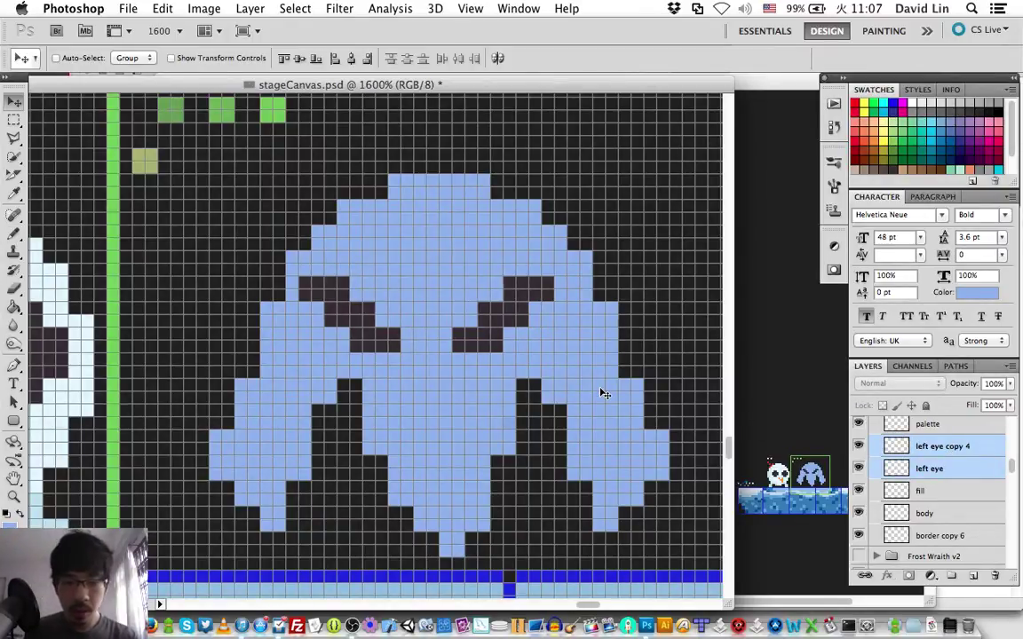
{"action": "key", "text": "Left"}
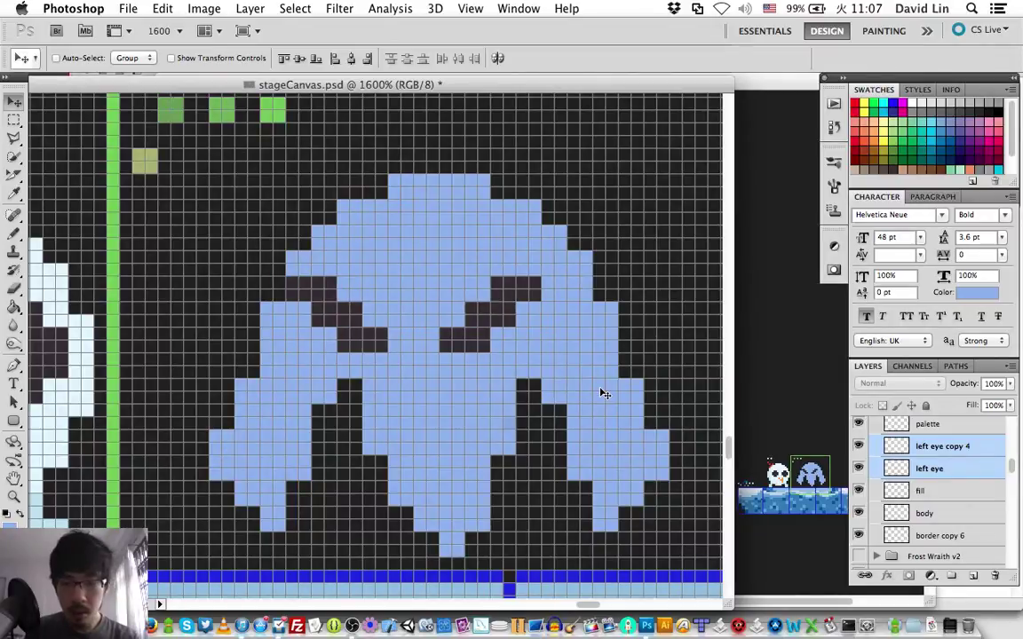
{"action": "key", "text": "Right"}
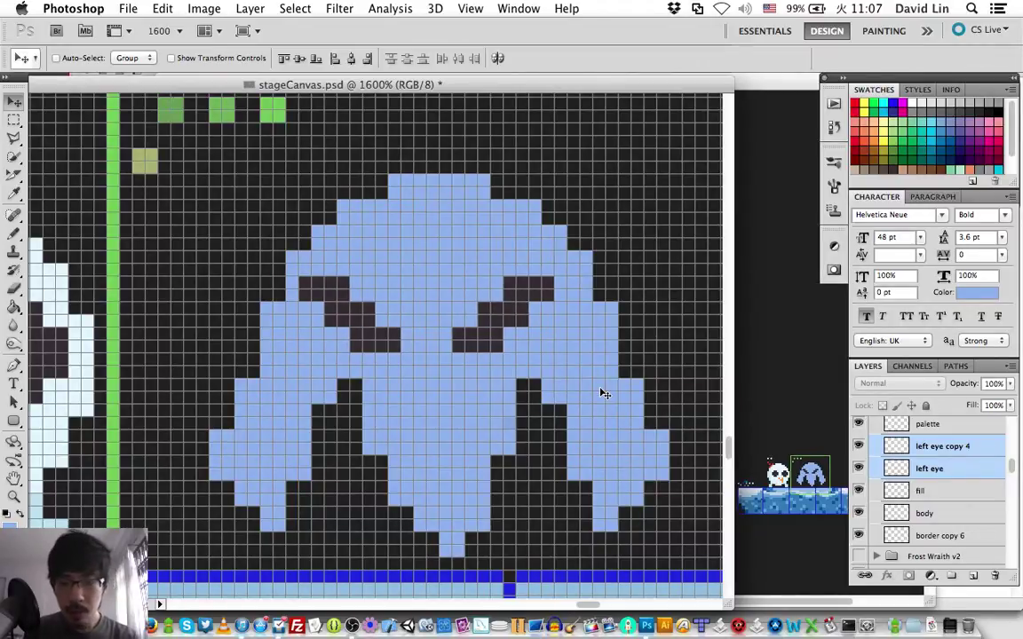
{"action": "key", "text": "Right"}
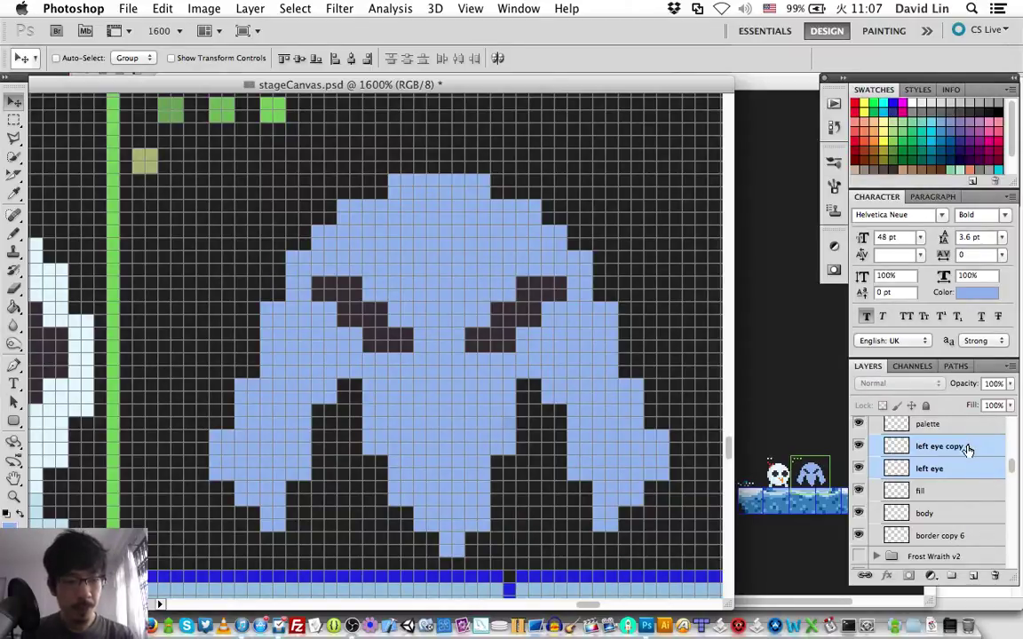
Step: Move the right eye two pixels toward the left eye, then retest the pair's sideways position
{"action": "left_click", "coordinate": [940, 451]}
{"action": "key", "text": "Left"}
{"action": "key", "text": "Left"}
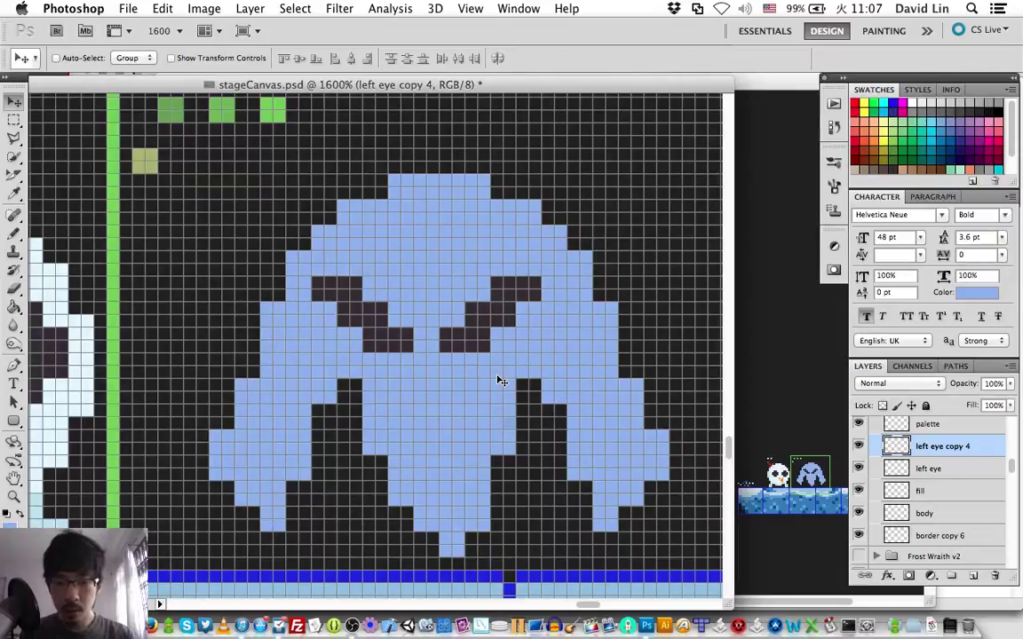
{"action": "left_click", "coordinate": [950, 468], "text": "shift"}
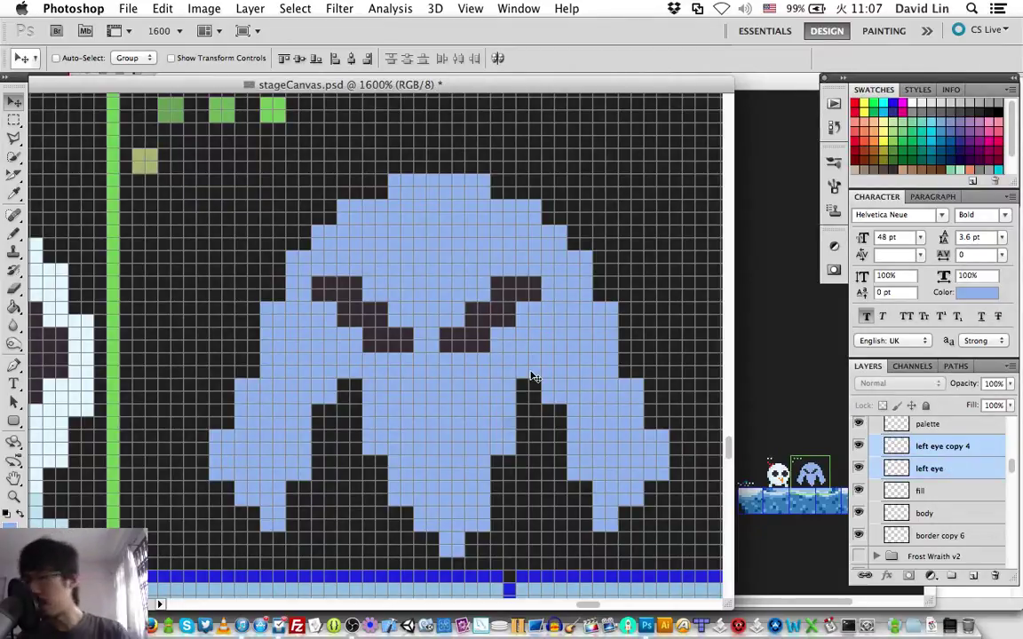
{"action": "key", "text": "Right"}
{"action": "key", "text": "Right"}
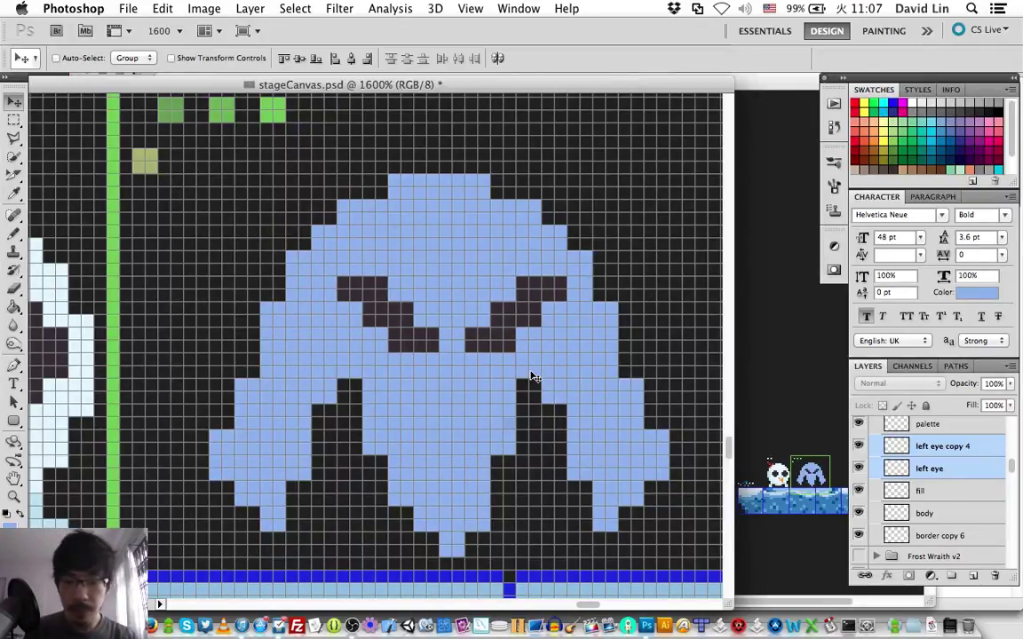
{"action": "key", "text": "Left"}
{"action": "key", "text": "Left"}
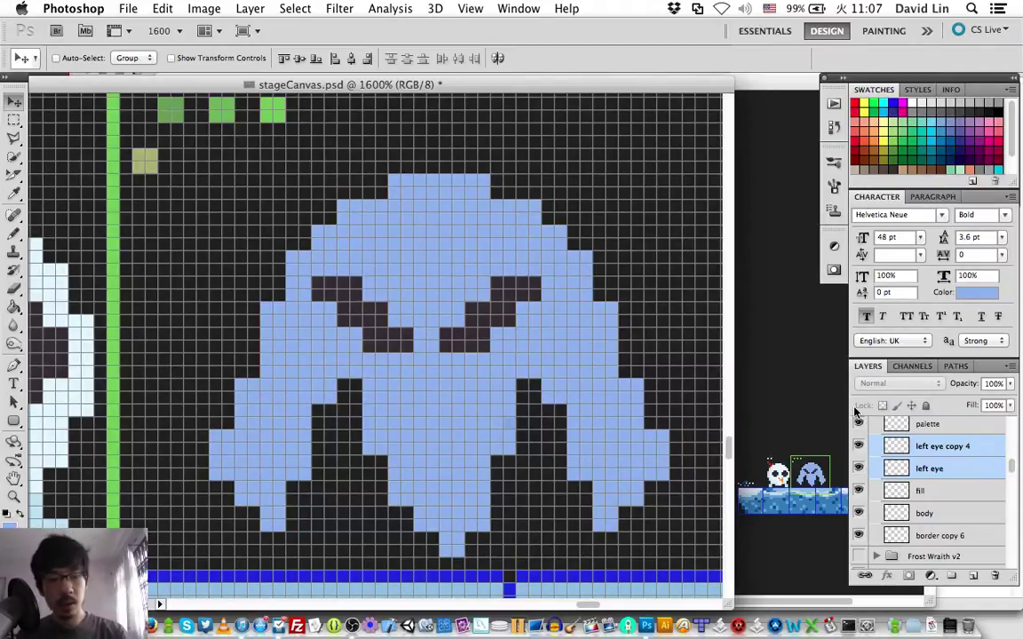
{"action": "left_click", "coordinate": [956, 448]}
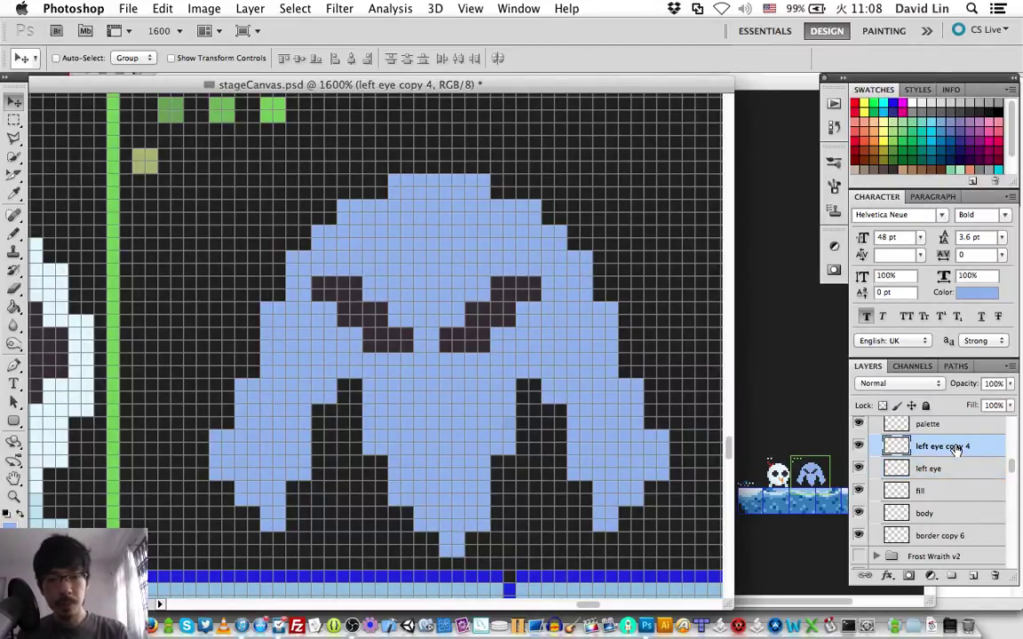
Step: Delete the right-eye layer and erase part of the left eye to make it smaller
{"action": "key", "text": "BackSpace"}
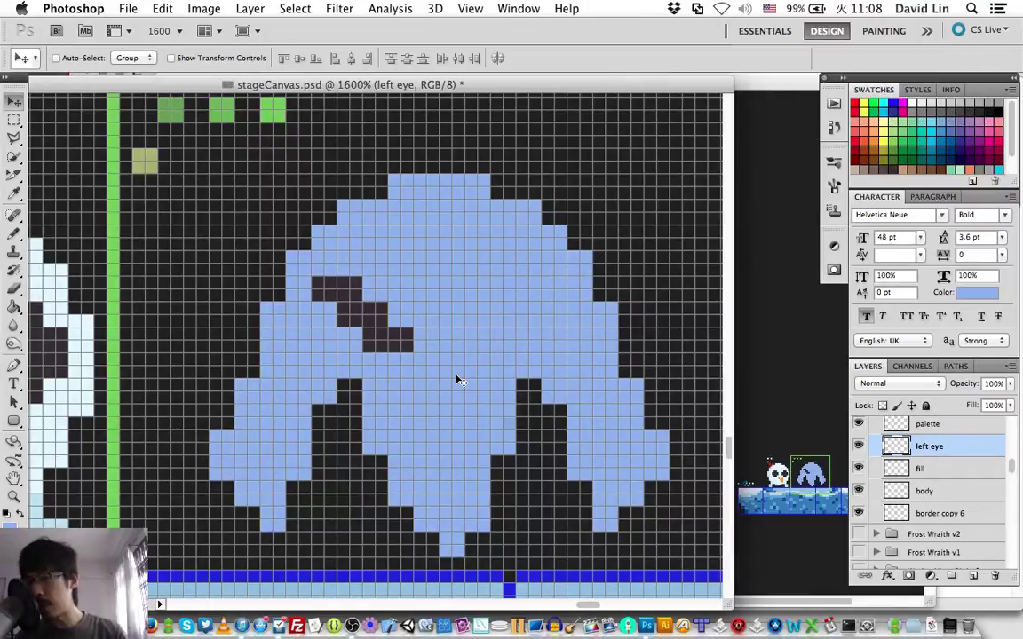
{"action": "key", "text": "e"}
{"action": "mouse_move", "coordinate": [430, 355]}
{"action": "left_mouse_down"}
{"action": "mouse_move", "coordinate": [337, 284]}
{"action": "mouse_move", "coordinate": [374, 320]}
{"action": "left_mouse_up"}
{"action": "key", "text": "b"}
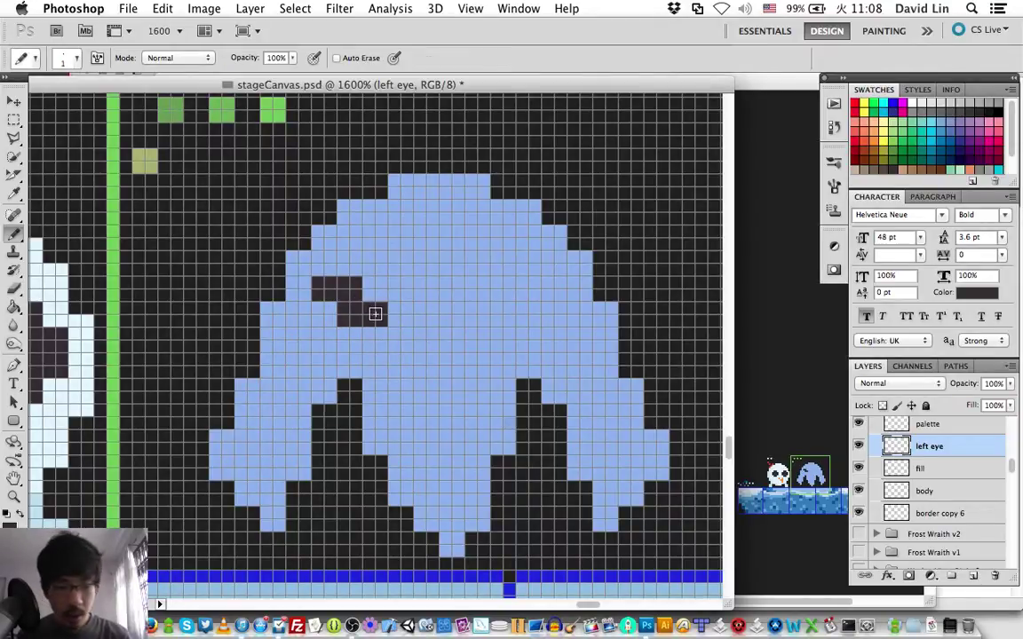
Step: Duplicate the left eye, flip the copy horizontally, and nudge it into place as the right eye
{"action": "key", "text": "v"}
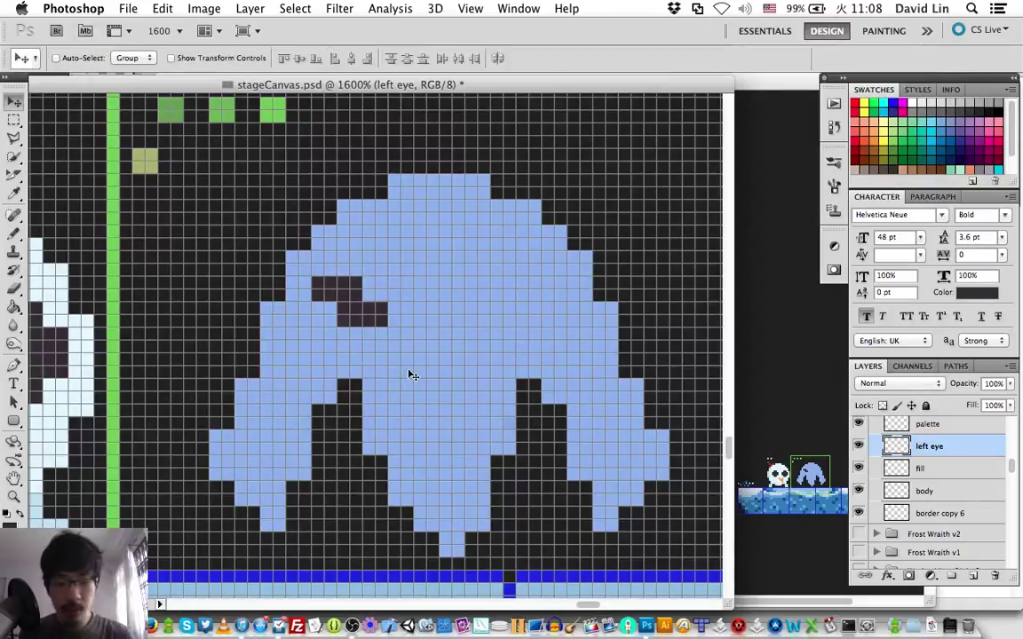
{"action": "key", "text": "super+j"}
{"action": "key", "text": "shift+Right"}
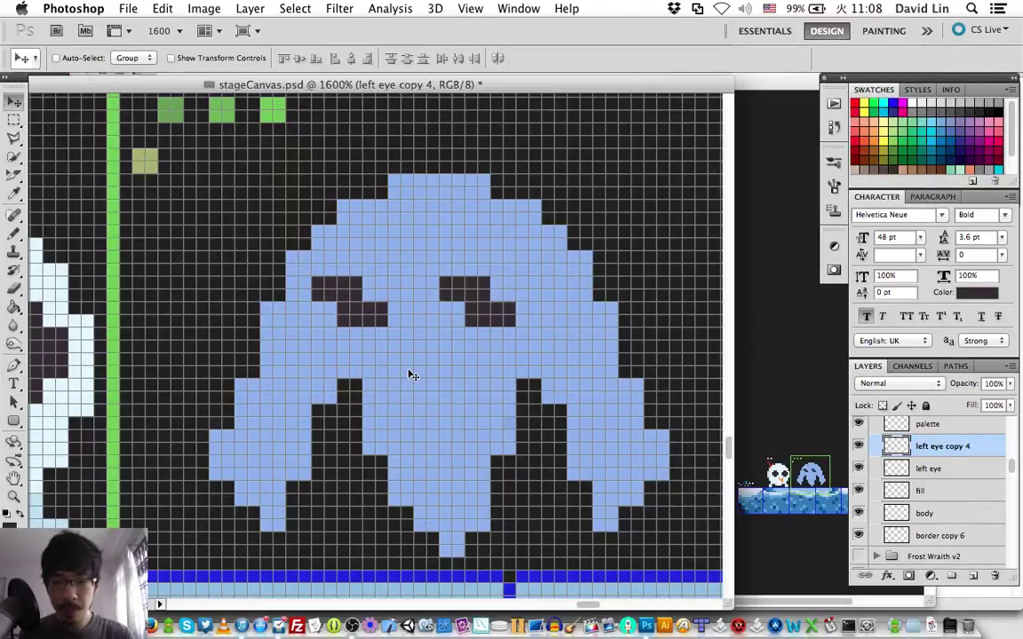
{"action": "key", "text": "super+t"}
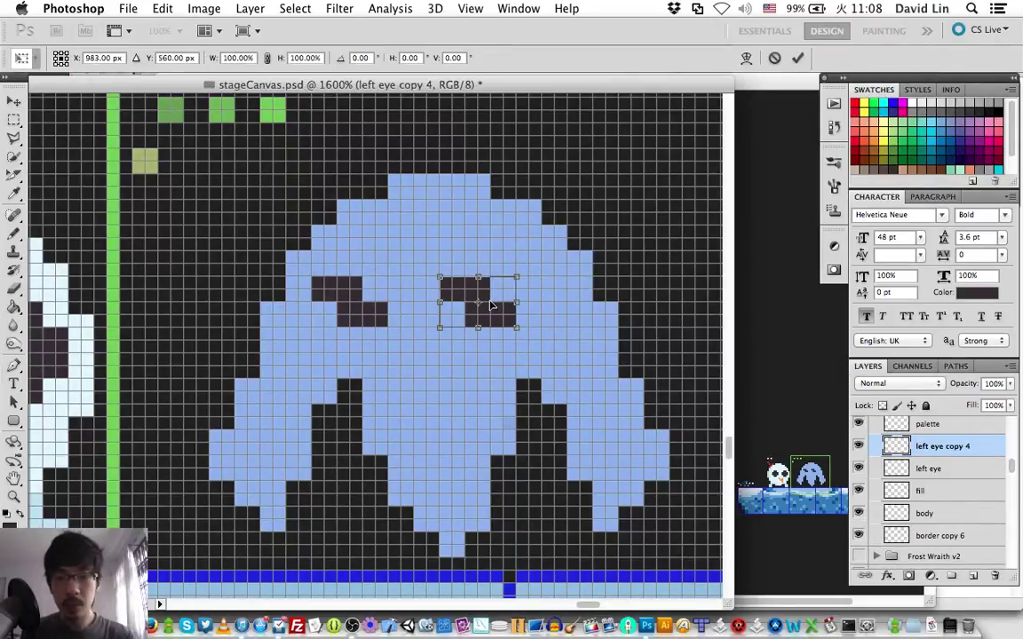
{"action": "right_click", "coordinate": [490, 300]}
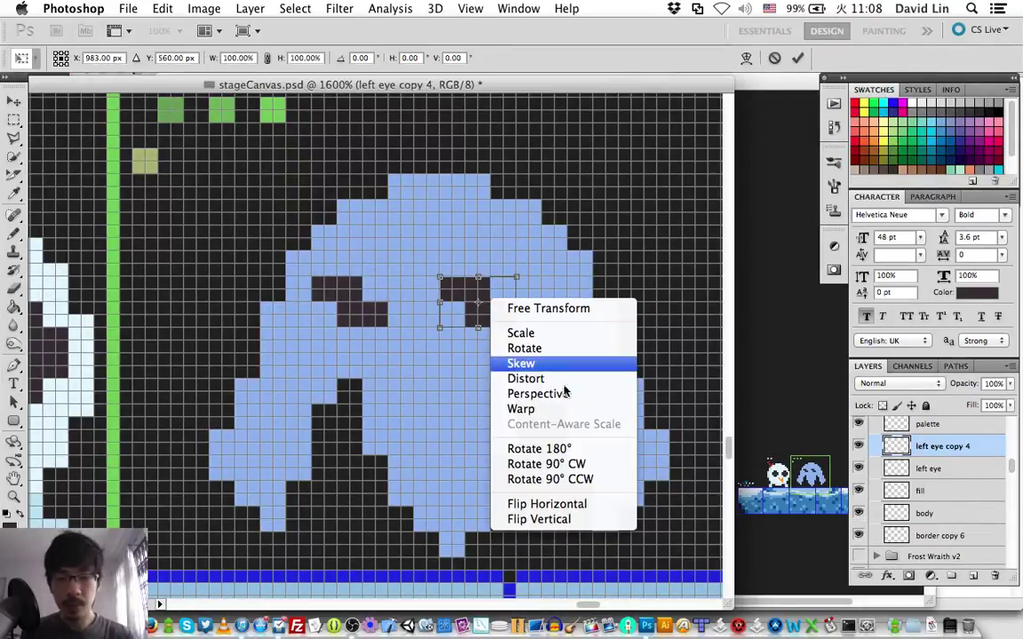
{"action": "left_click", "coordinate": [620, 503]}
{"action": "key", "text": "Return"}
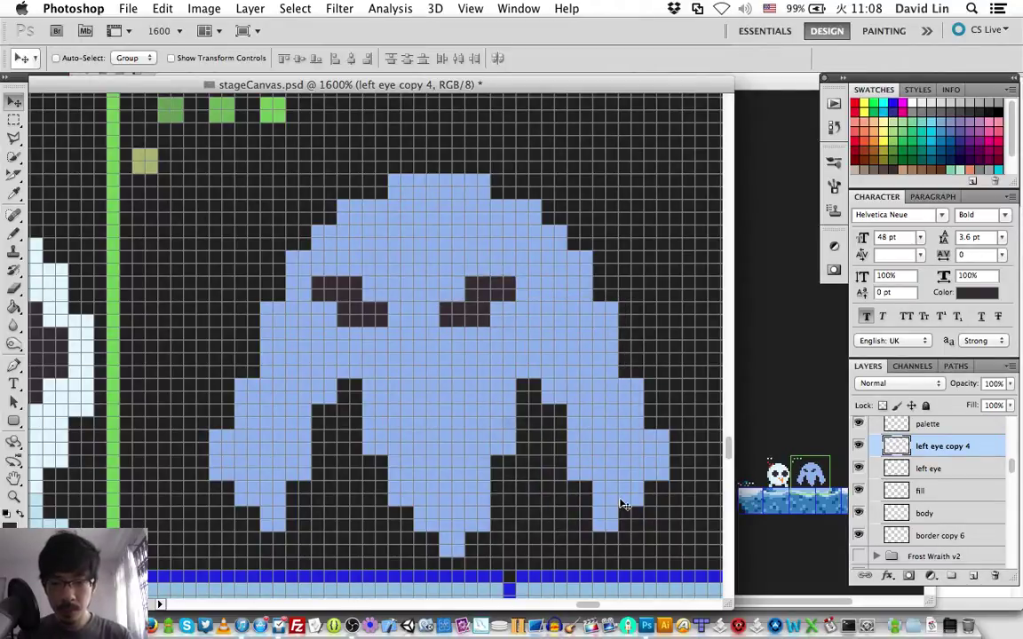
{"action": "key", "text": "Left"}
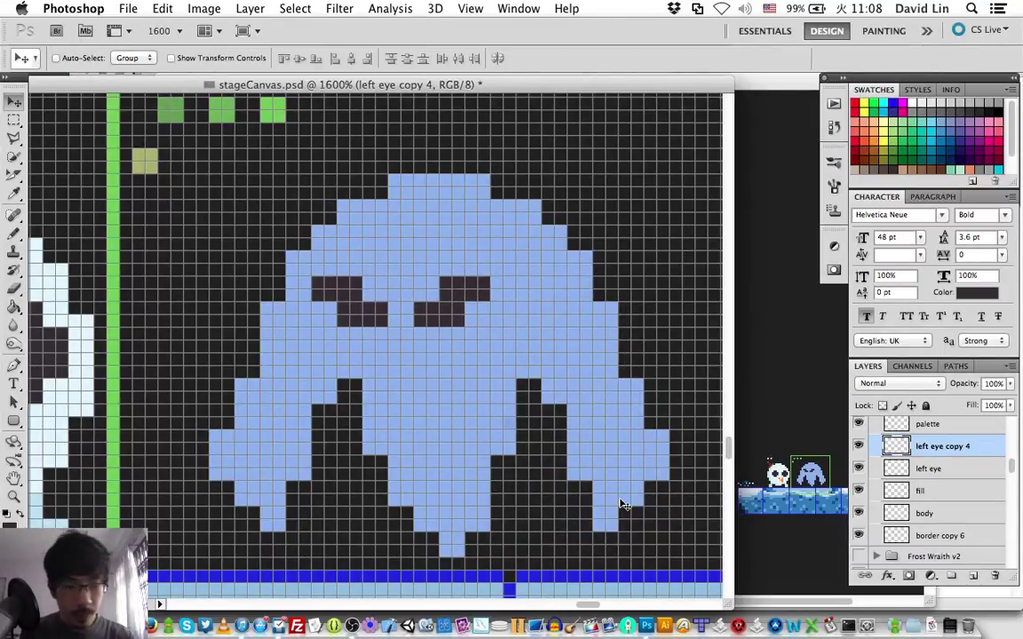
{"action": "key", "text": "Right"}
{"action": "key", "text": "Right"}
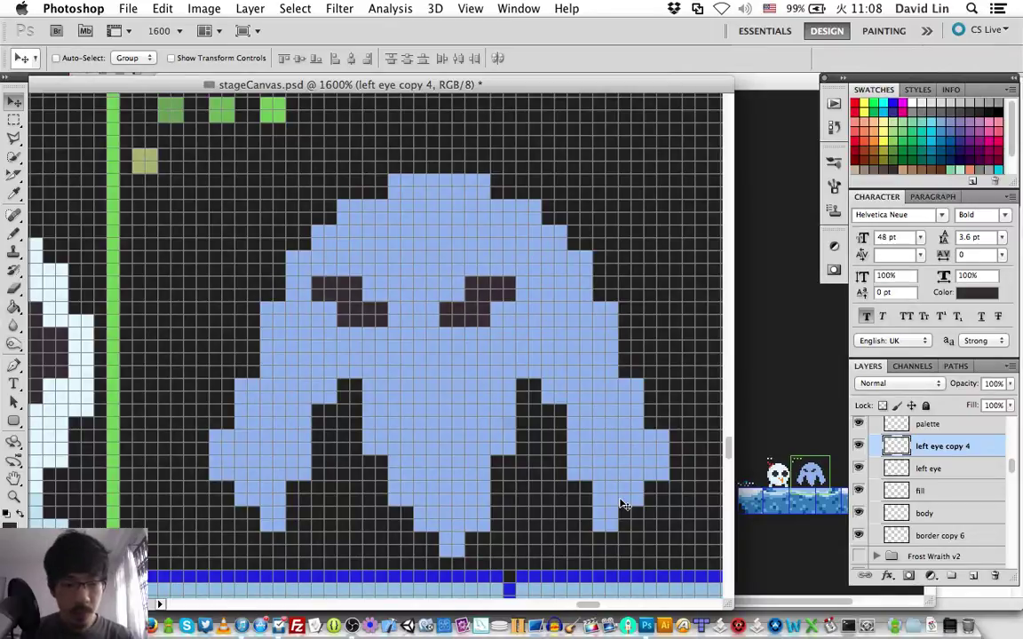
{"action": "key", "text": "Left"}
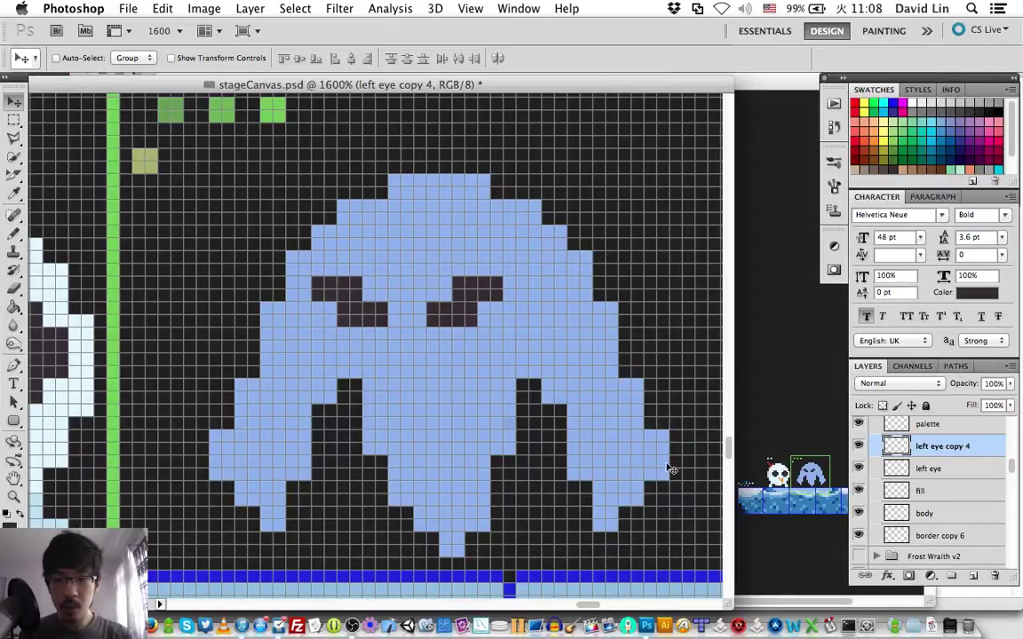
Step: Rename the eye copy layer to 'right eye'
{"action": "double_click", "coordinate": [941, 445]}
{"action": "type", "text": "right eye"}
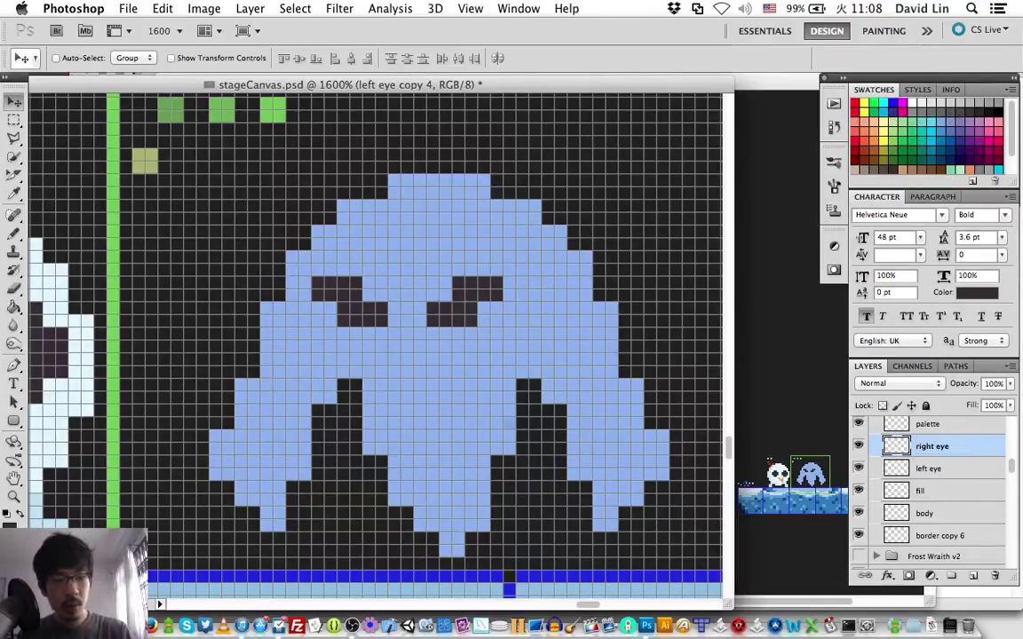
{"action": "key", "text": "Return"}
Step: Nudge both eye layers right and back left, ending about one pixel further left
{"action": "left_click", "coordinate": [946, 470], "text": "shift"}
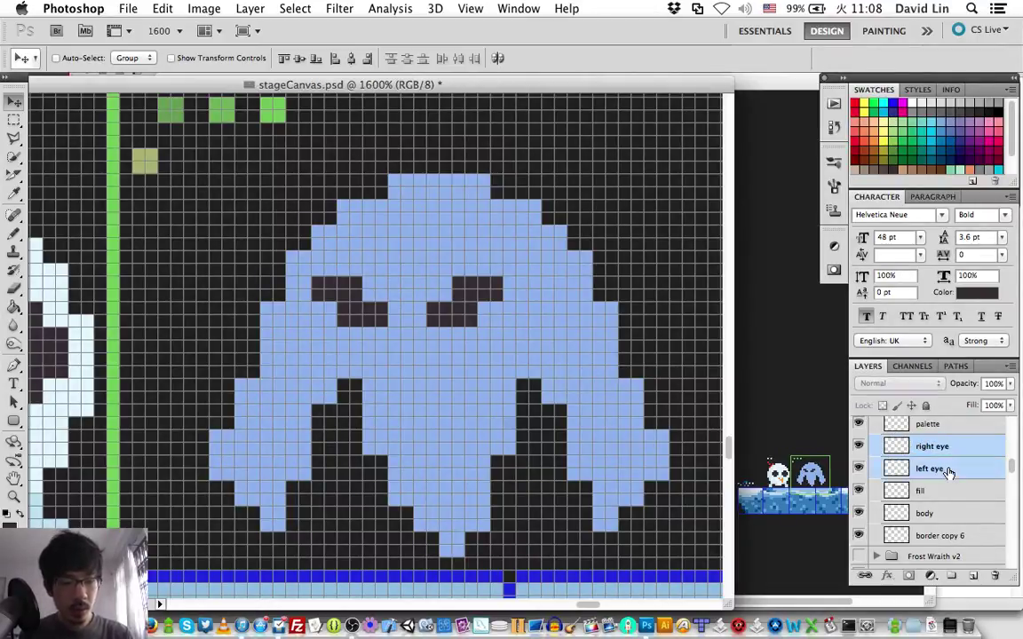
{"action": "key", "text": "Right"}
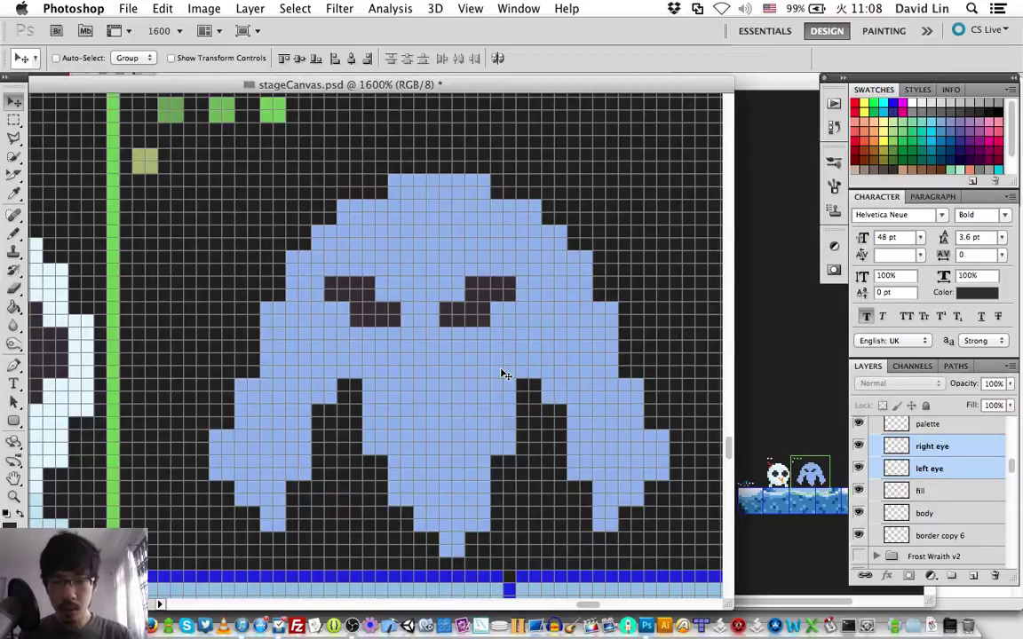
{"action": "key", "text": "Right"}
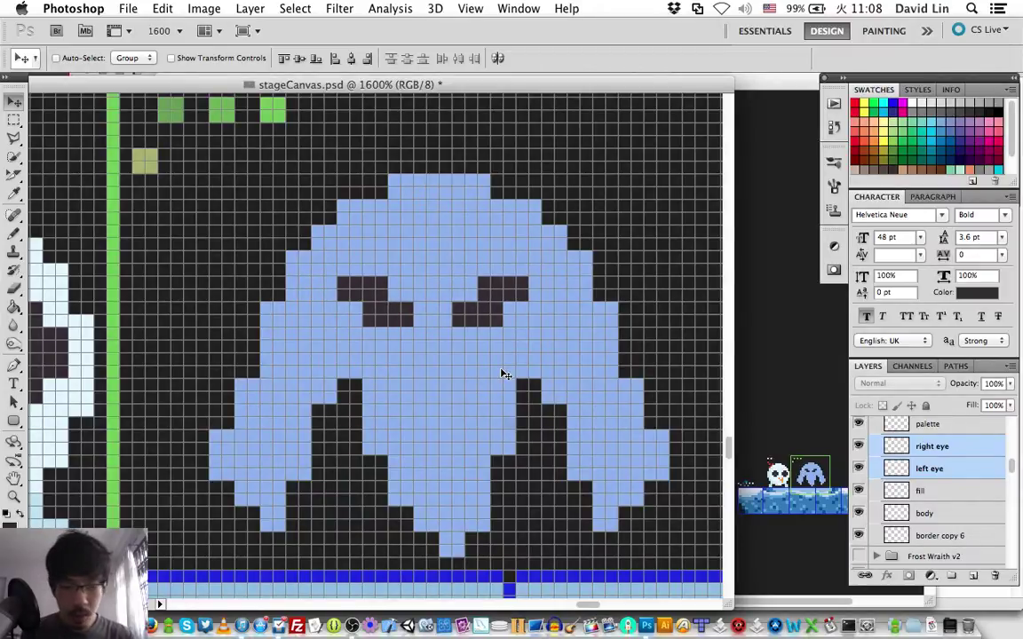
{"action": "key", "text": "Right"}
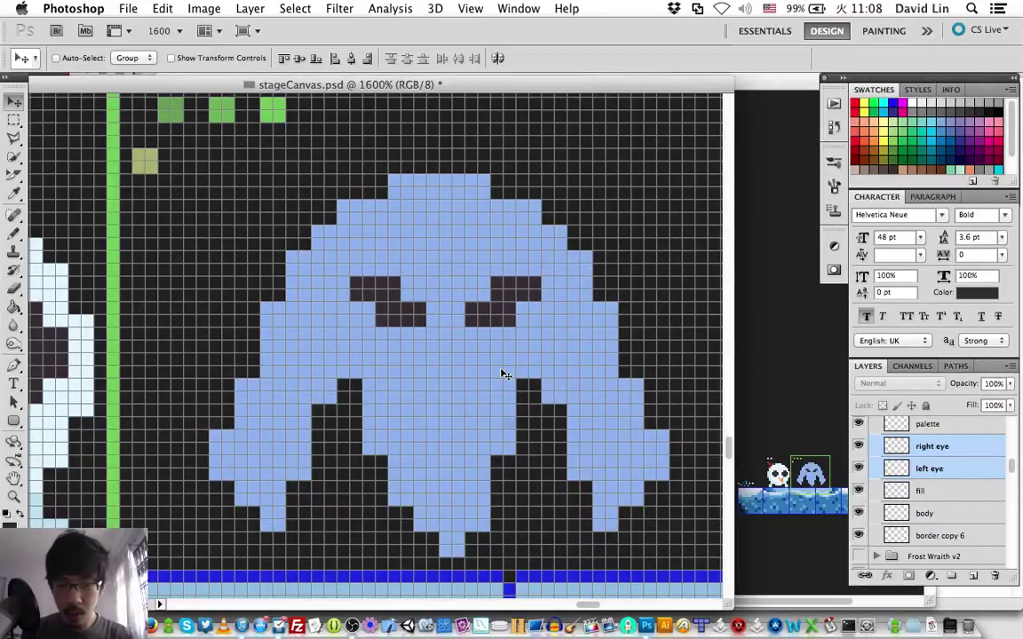
{"action": "key", "text": "Right"}
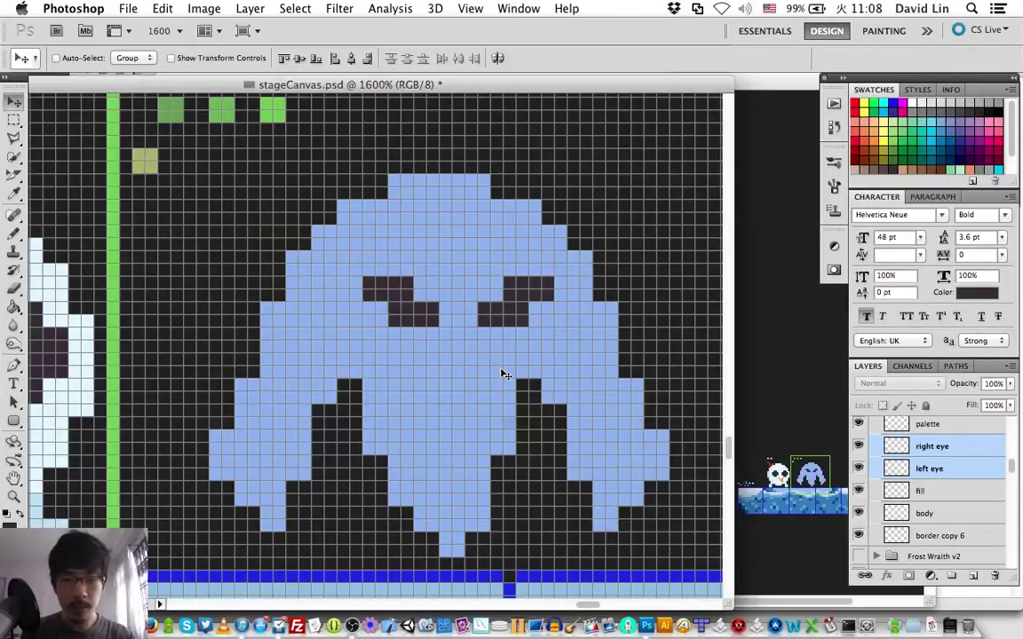
{"action": "key", "text": "Right"}
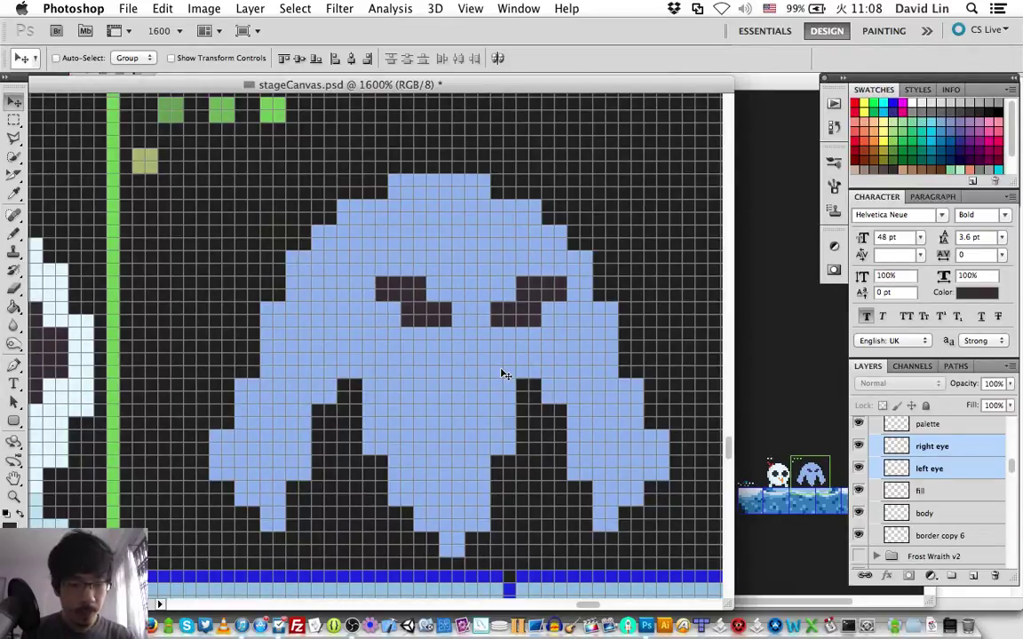
{"action": "key", "text": "Left"}
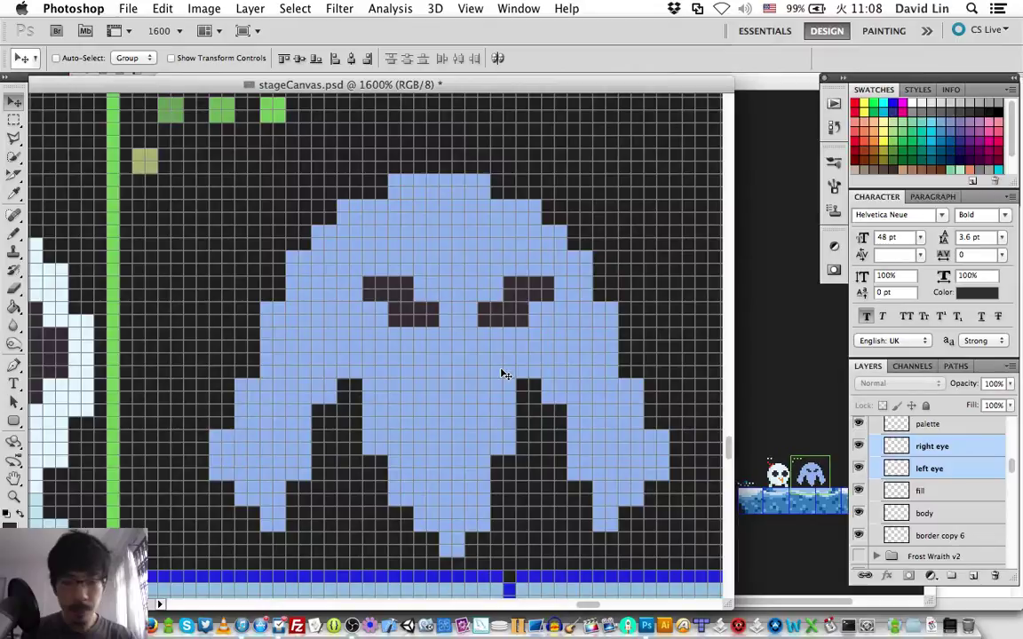
{"action": "key", "text": "Left"}
{"action": "key", "text": "Left"}
{"action": "key", "text": "Left"}
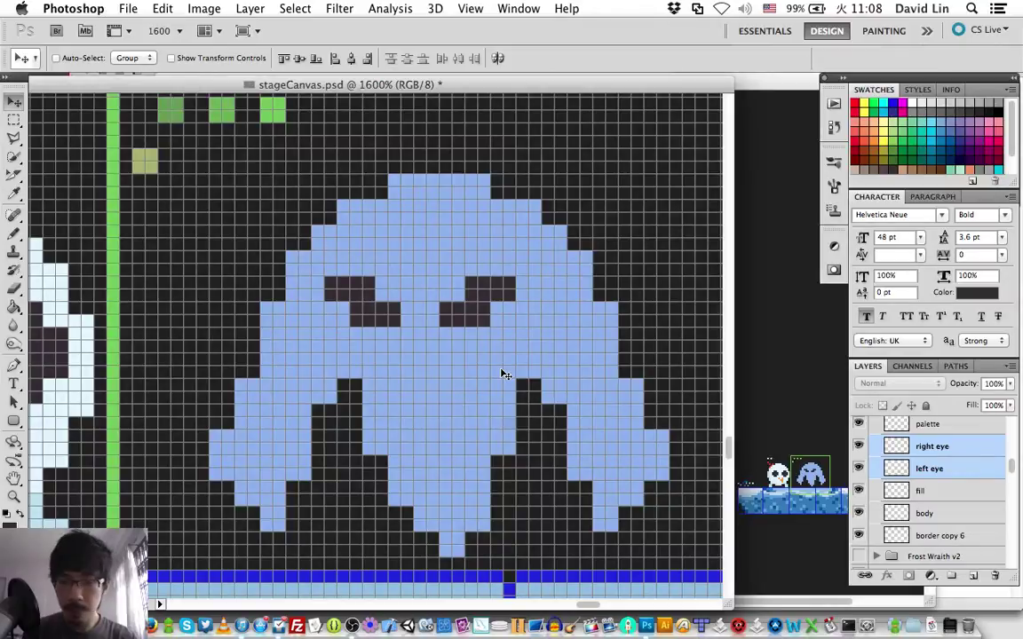
{"action": "key", "text": "Left"}
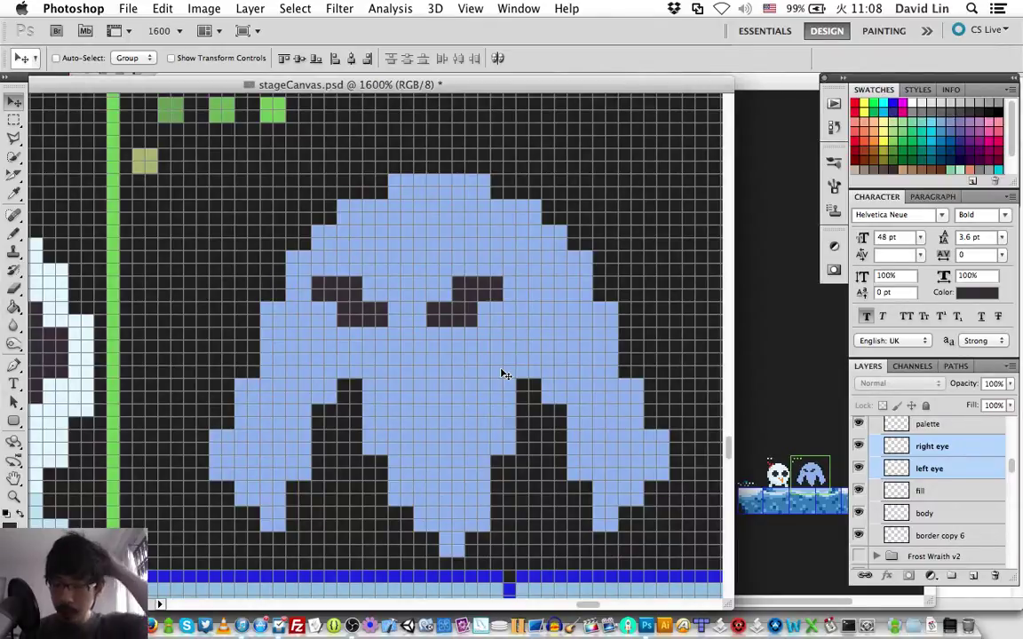
Step: Nudge the right eye one pixel closer to the left eye
{"action": "left_click", "coordinate": [901, 515]}
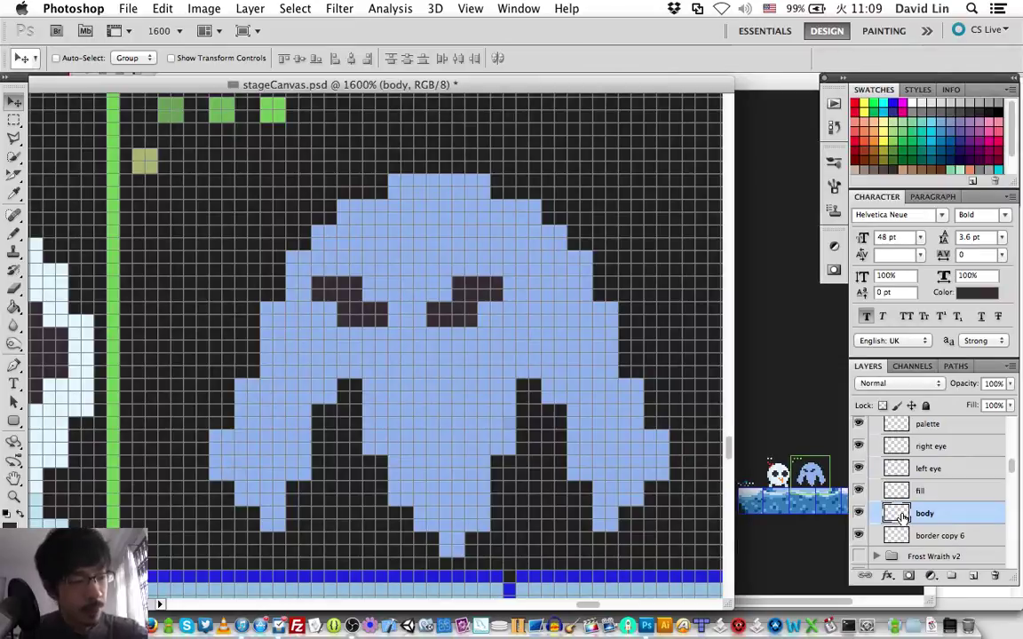
{"action": "key", "text": "b"}
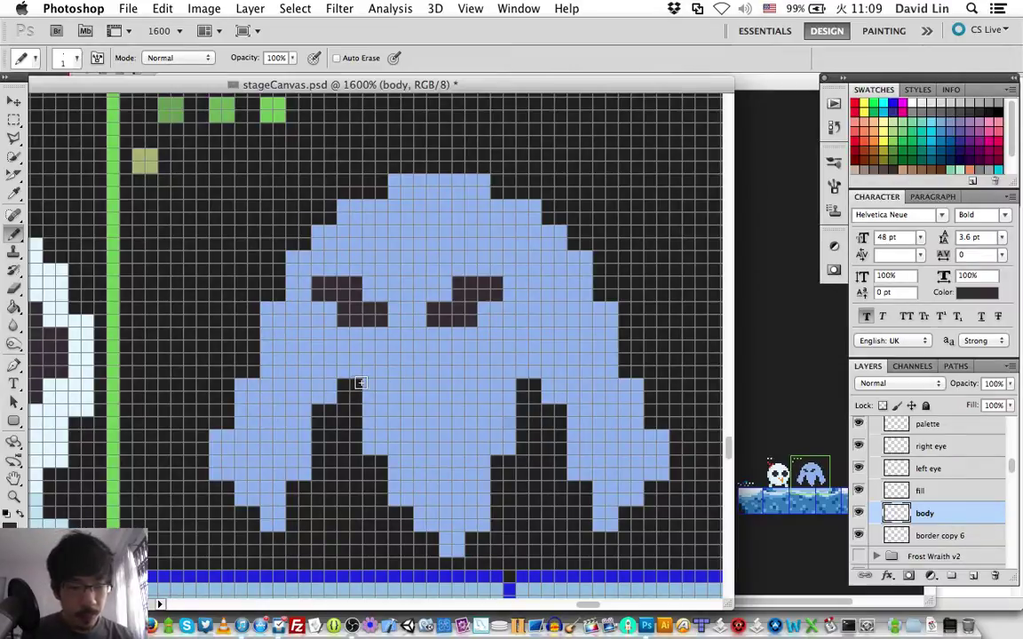
{"action": "key", "text": "v"}
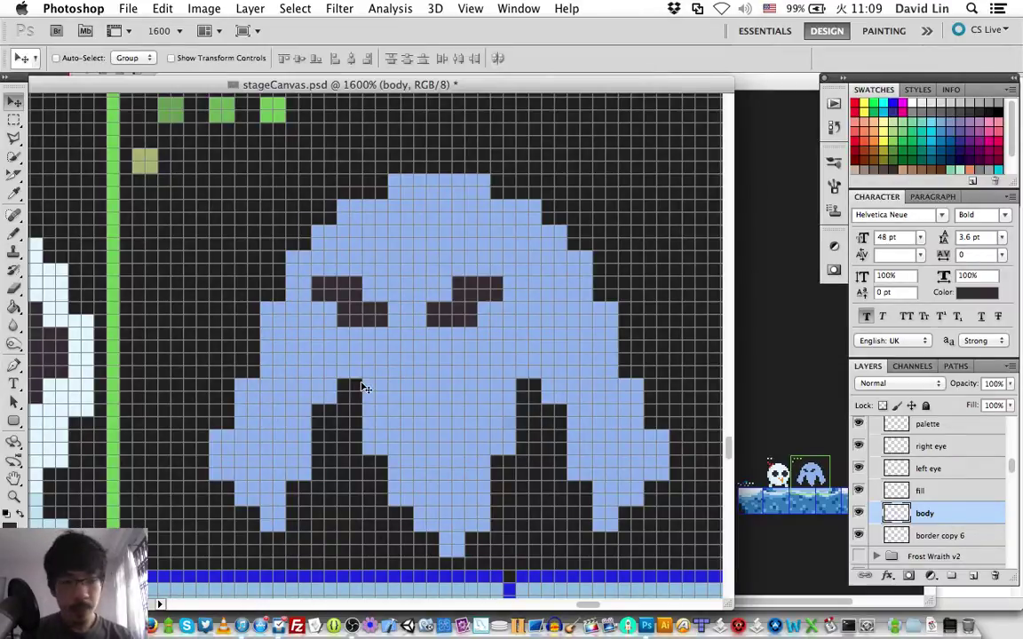
{"action": "left_click", "coordinate": [932, 448]}
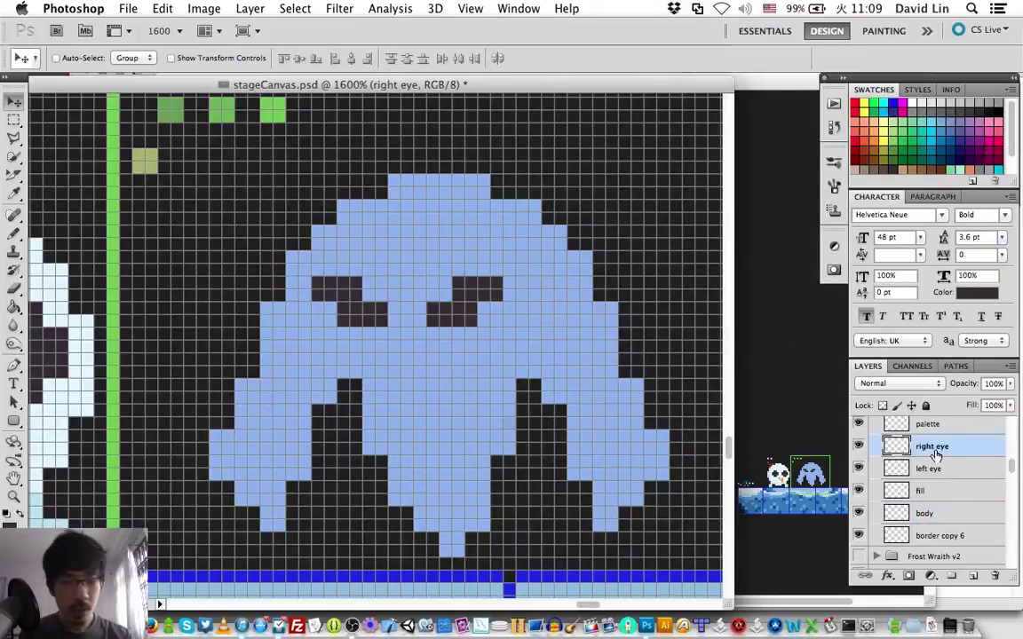
{"action": "key", "text": "Left"}
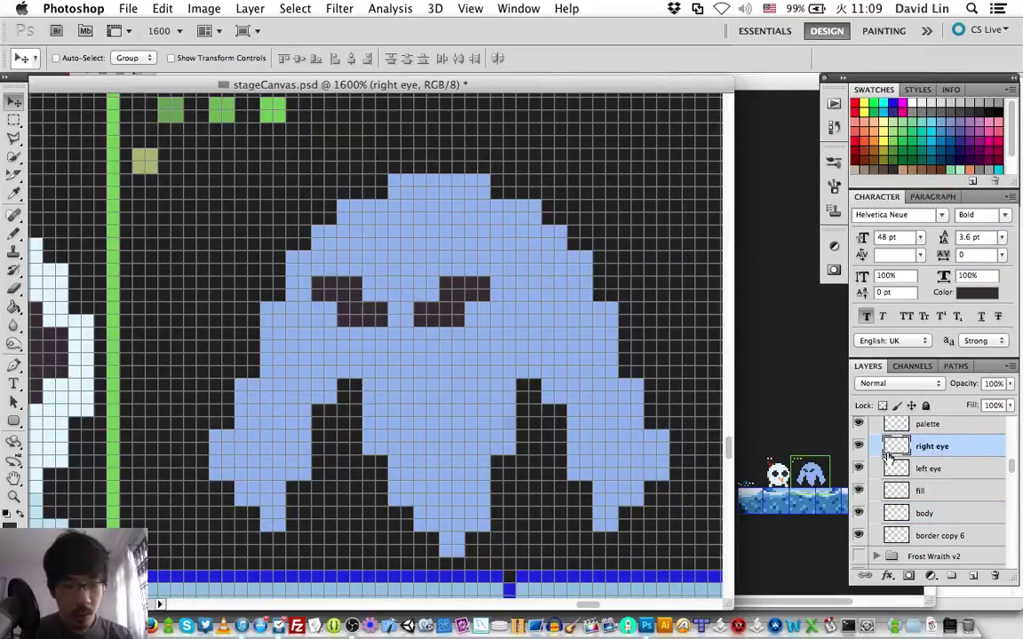
Step: Raise both eyes two pixels and settle them one pixel further right
{"action": "left_click", "coordinate": [906, 472], "text": "shift"}
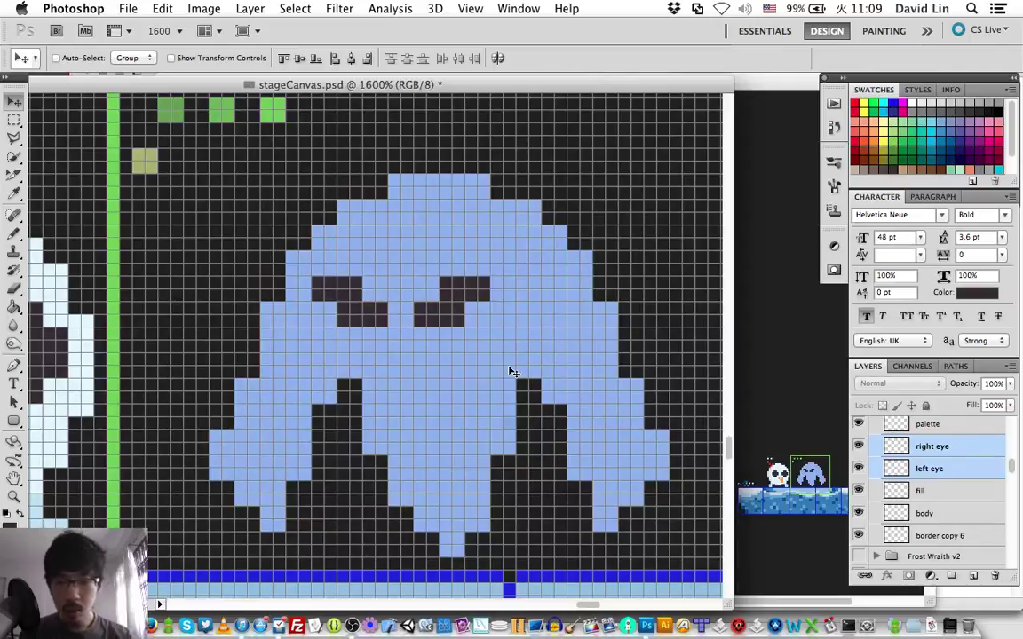
{"action": "key", "text": "Right"}
{"action": "key", "text": "Right"}
{"action": "key", "text": "Right"}
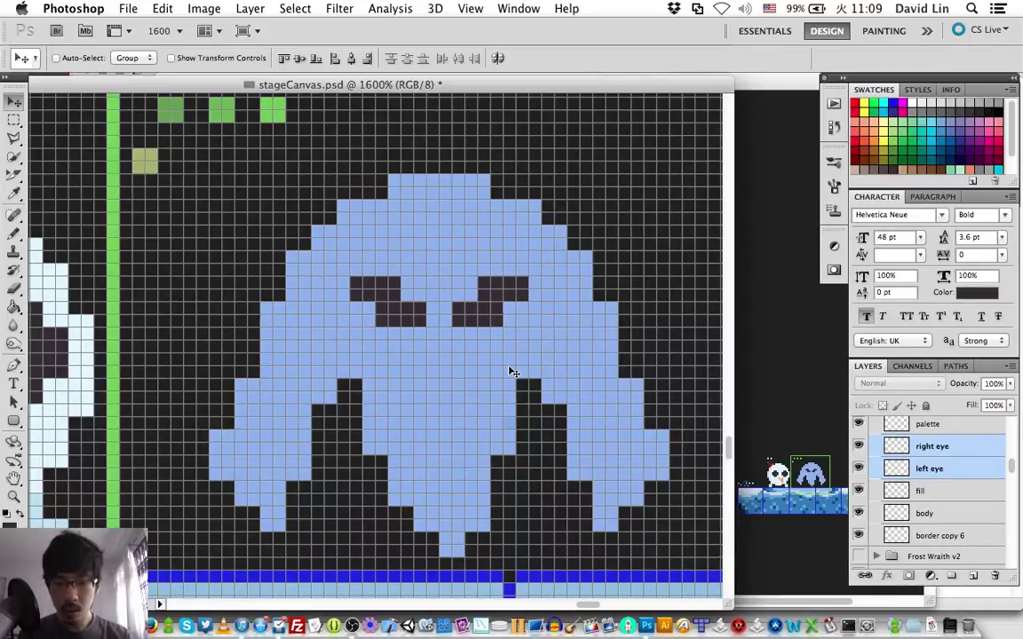
{"action": "key", "text": "Up"}
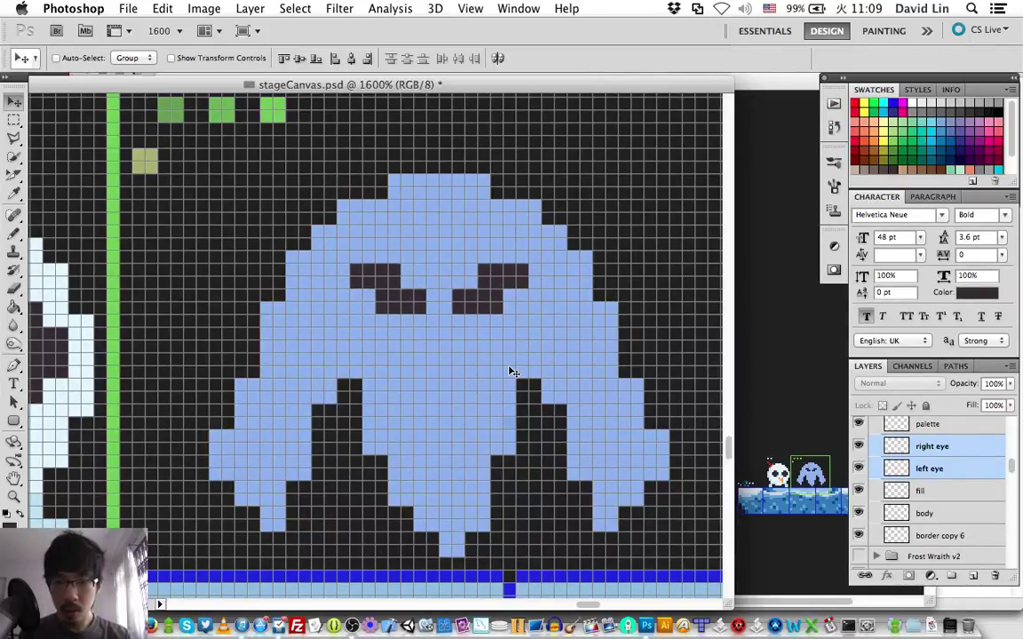
{"action": "key", "text": "Up"}
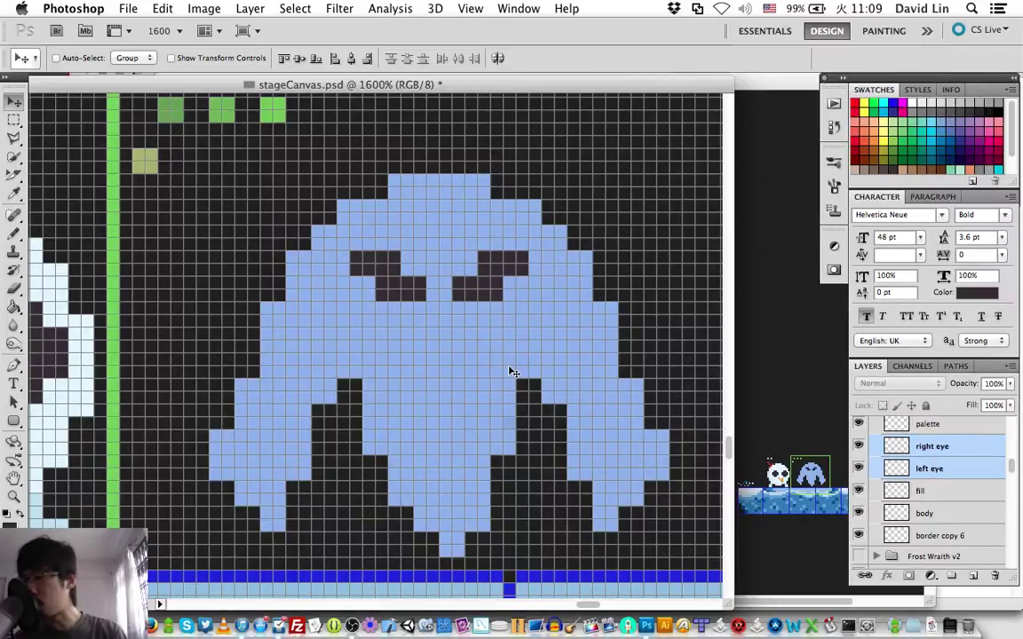
{"action": "key", "text": "Left"}
{"action": "key", "text": "Left"}
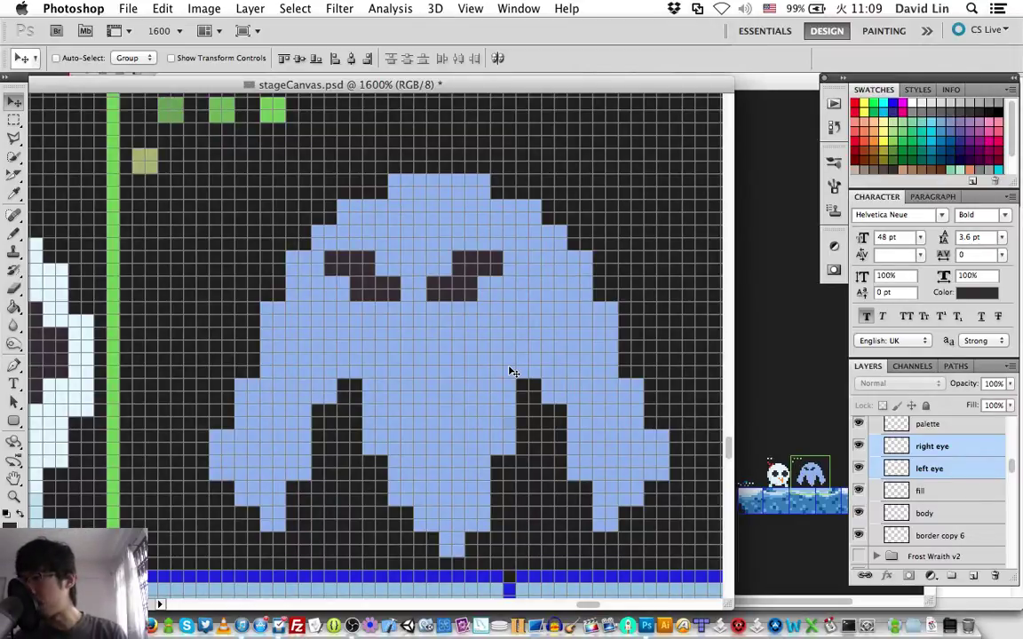
{"action": "key", "text": "Right"}
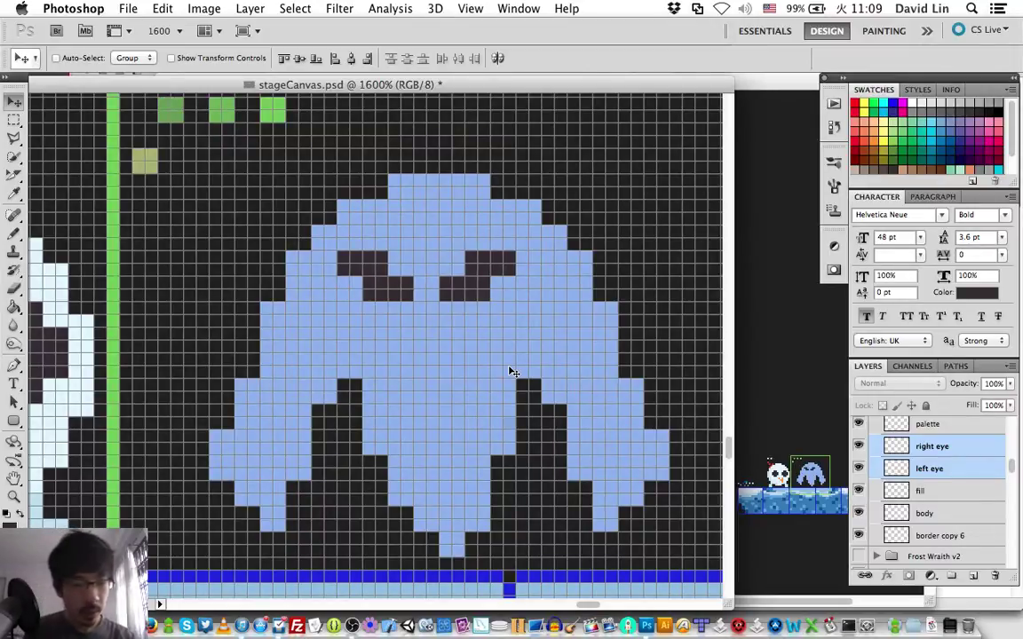
{"action": "key", "text": "Right"}
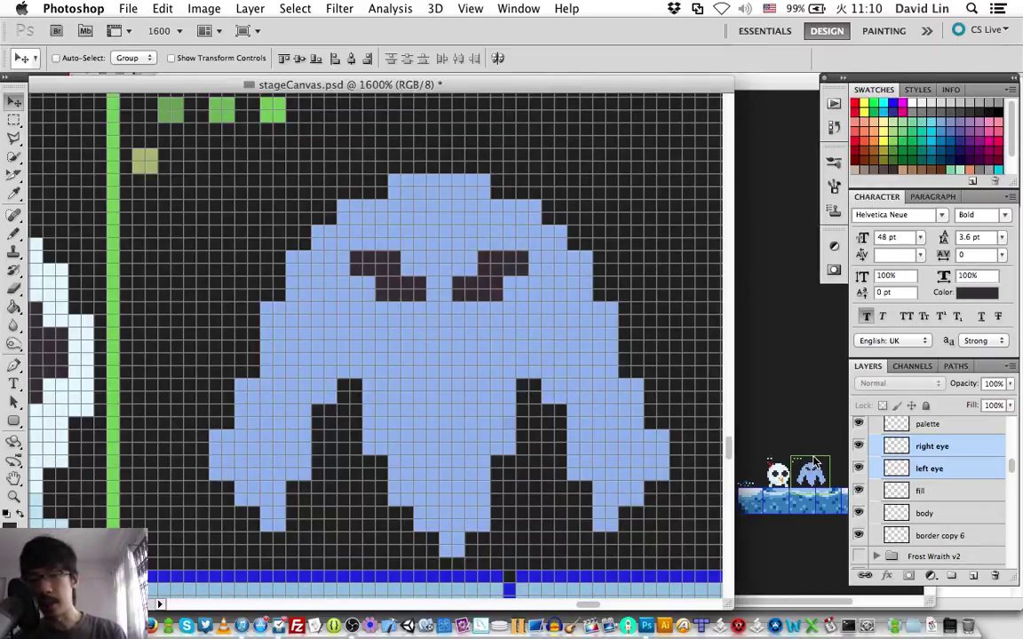
Step: Sample the ghost's light blue as the Pencil colour on the body layer, then reselect both eye layers
{"action": "left_click", "coordinate": [948, 511]}
{"action": "key", "text": "b"}
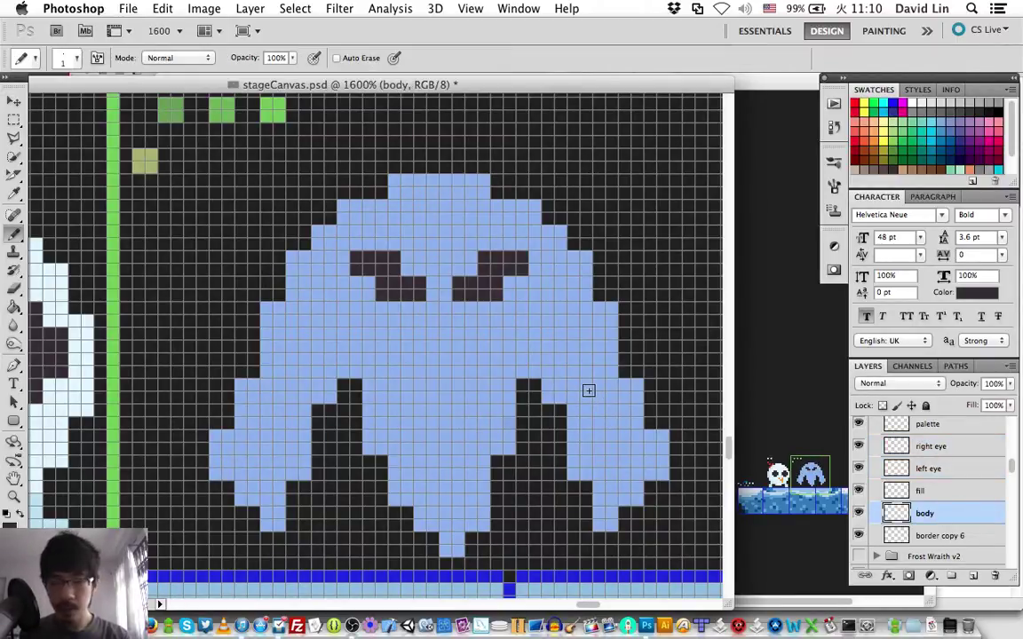
{"action": "left_click", "coordinate": [589, 391], "text": "alt"}
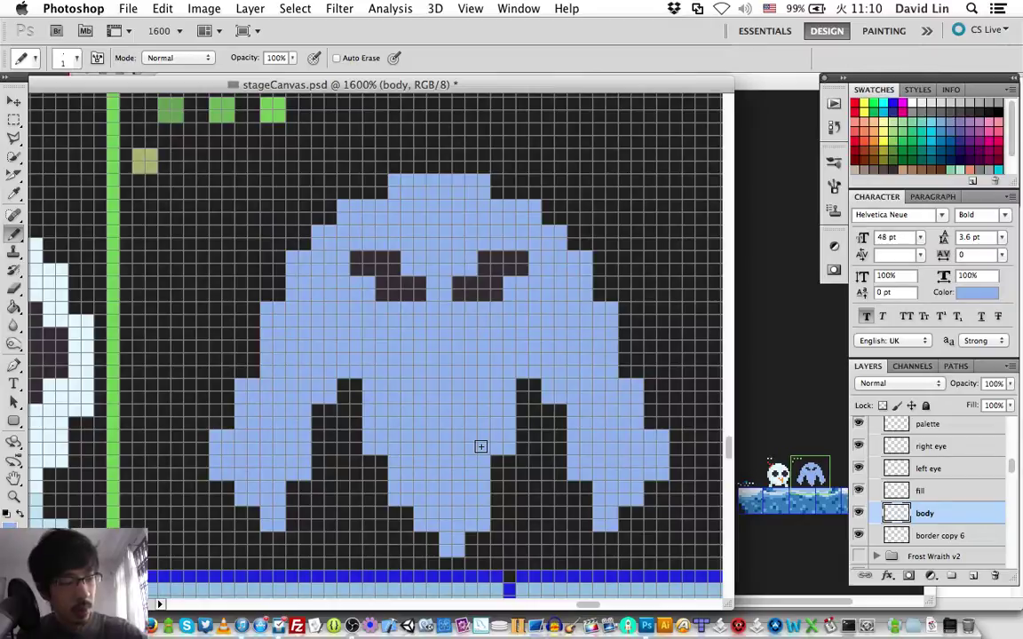
{"action": "left_click", "coordinate": [948, 468]}
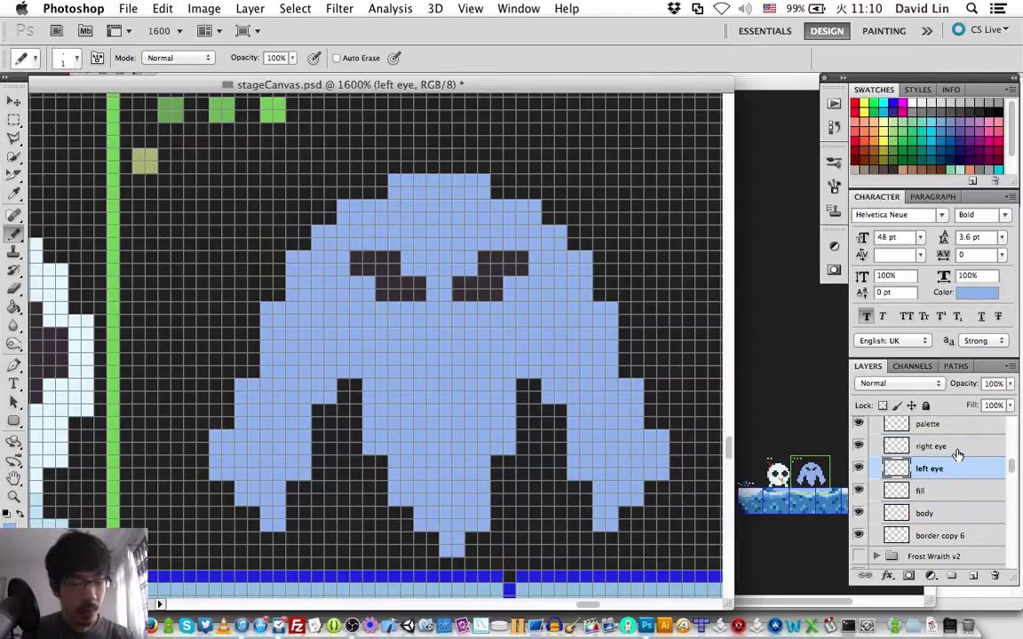
{"action": "left_click", "coordinate": [957, 452], "text": "shift"}
{"action": "key", "text": "v"}
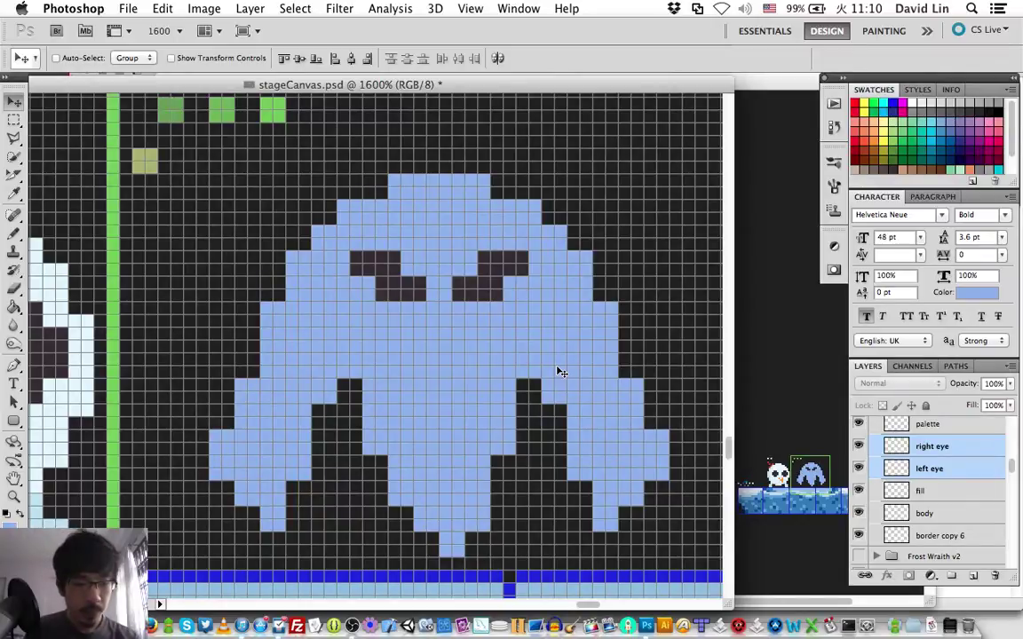
Step: Hide the right eye and left eye layers so the ghost is eyeless
{"action": "left_click", "coordinate": [858, 446]}
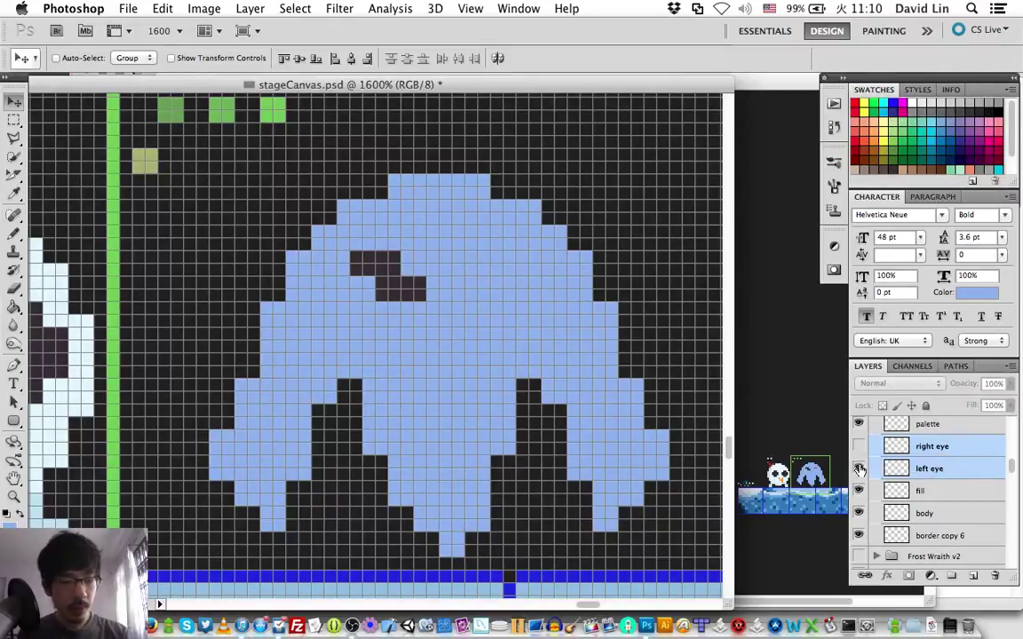
{"action": "left_click", "coordinate": [858, 469]}
{"action": "left_click", "coordinate": [921, 491]}
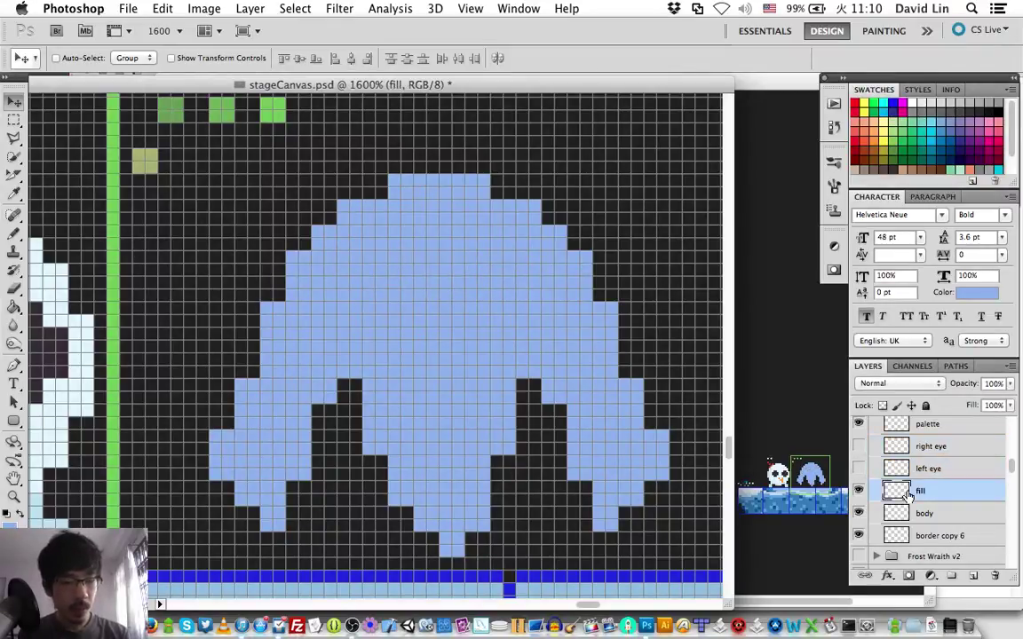
{"action": "left_click", "coordinate": [926, 477]}
Step: Add a new empty layer named 'left eye'
{"action": "key", "text": "super+shift+n"}
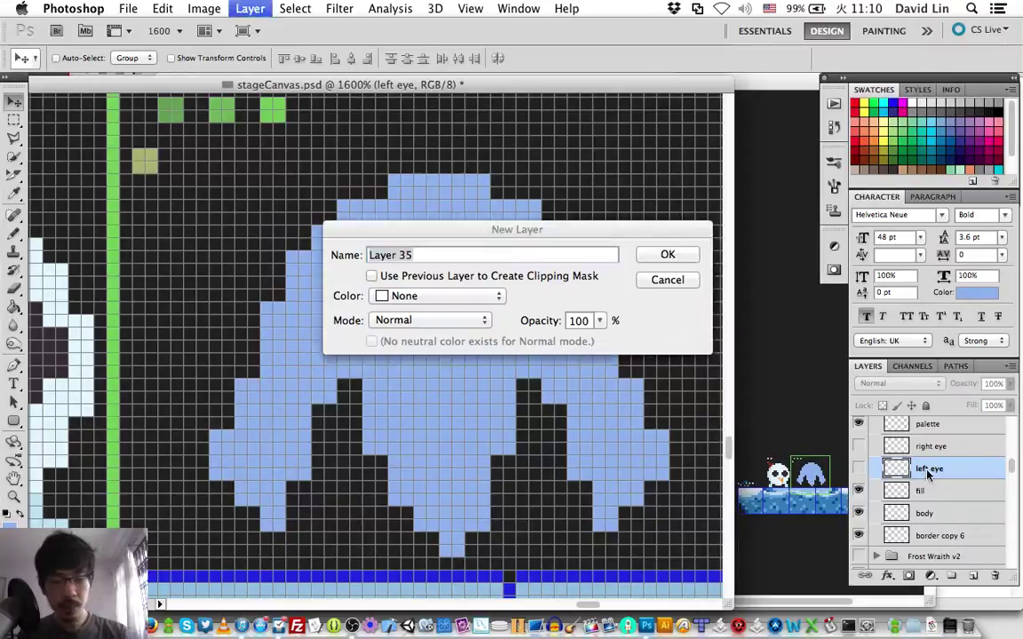
{"action": "type", "text": "left eye"}
{"action": "key", "text": "Return"}
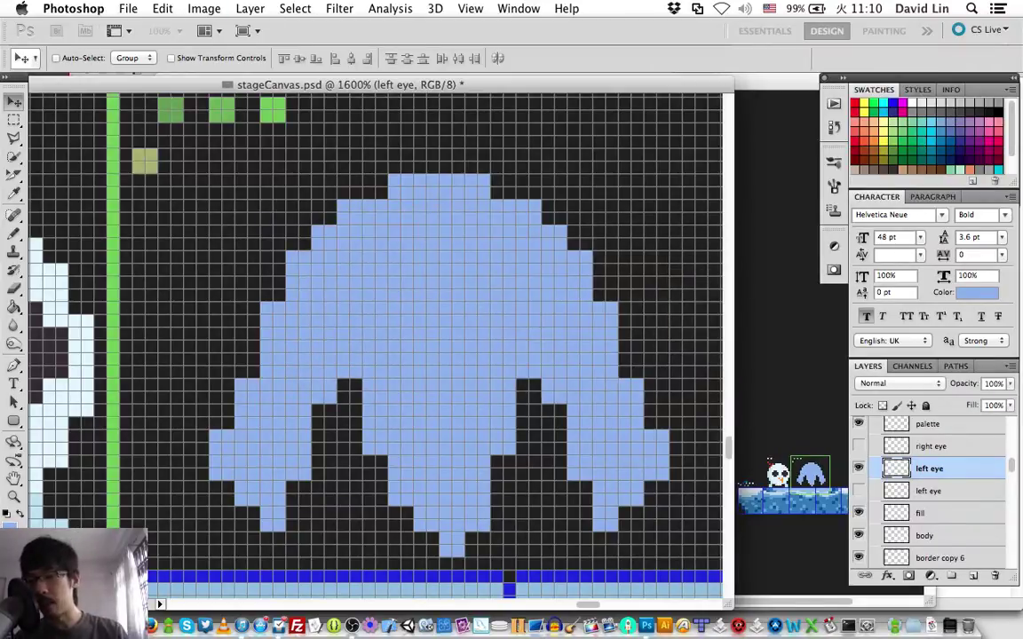
{"action": "key", "text": "b"}
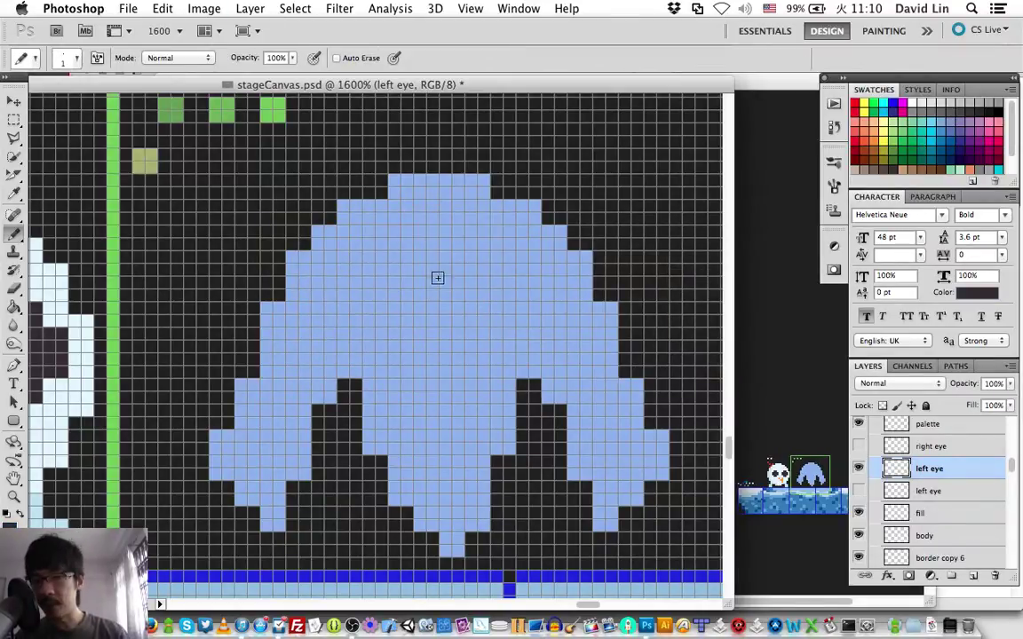
Step: Pencil a dark cross-shaped eye high on the ghost's body and nudge it into place
{"action": "mouse_move", "coordinate": [442, 232]}
{"action": "left_mouse_down"}
{"action": "mouse_move", "coordinate": [412, 235]}
{"action": "mouse_move", "coordinate": [426, 242]}
{"action": "left_mouse_up"}
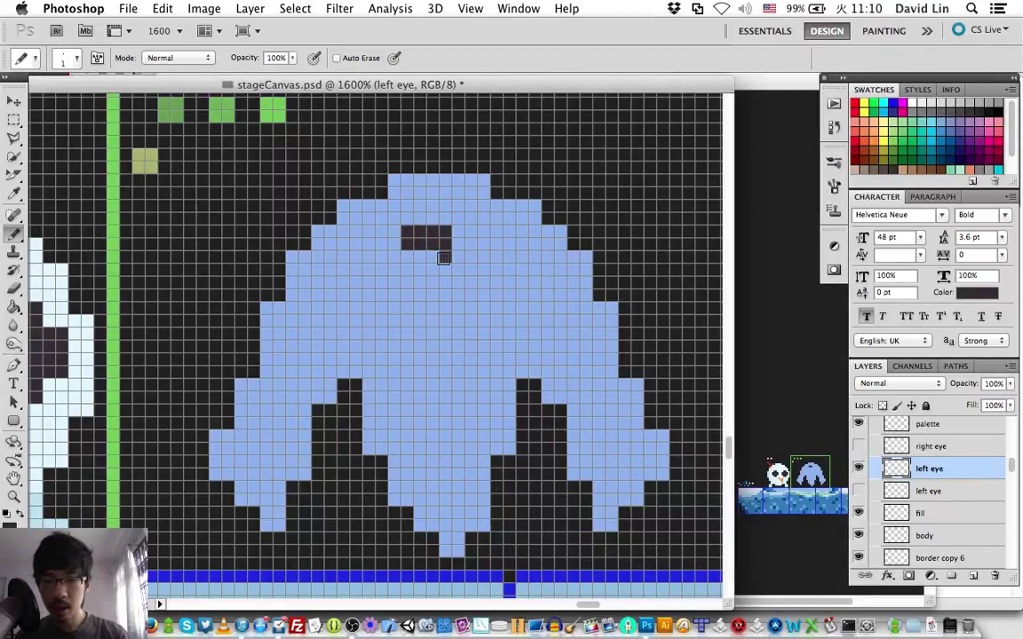
{"action": "mouse_move", "coordinate": [443, 257]}
{"action": "left_mouse_down"}
{"action": "mouse_move", "coordinate": [404, 257]}
{"action": "mouse_move", "coordinate": [458, 256]}
{"action": "left_mouse_up"}
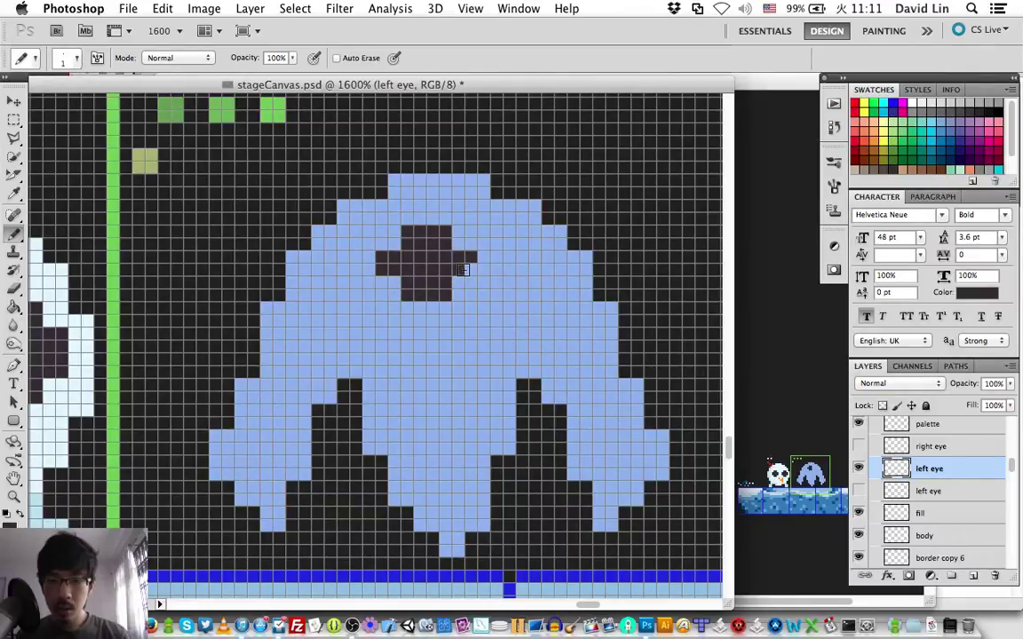
{"action": "mouse_move", "coordinate": [463, 269]}
{"action": "left_mouse_down"}
{"action": "mouse_move", "coordinate": [392, 288]}
{"action": "mouse_move", "coordinate": [407, 311]}
{"action": "left_mouse_up"}
{"action": "key", "text": "v"}
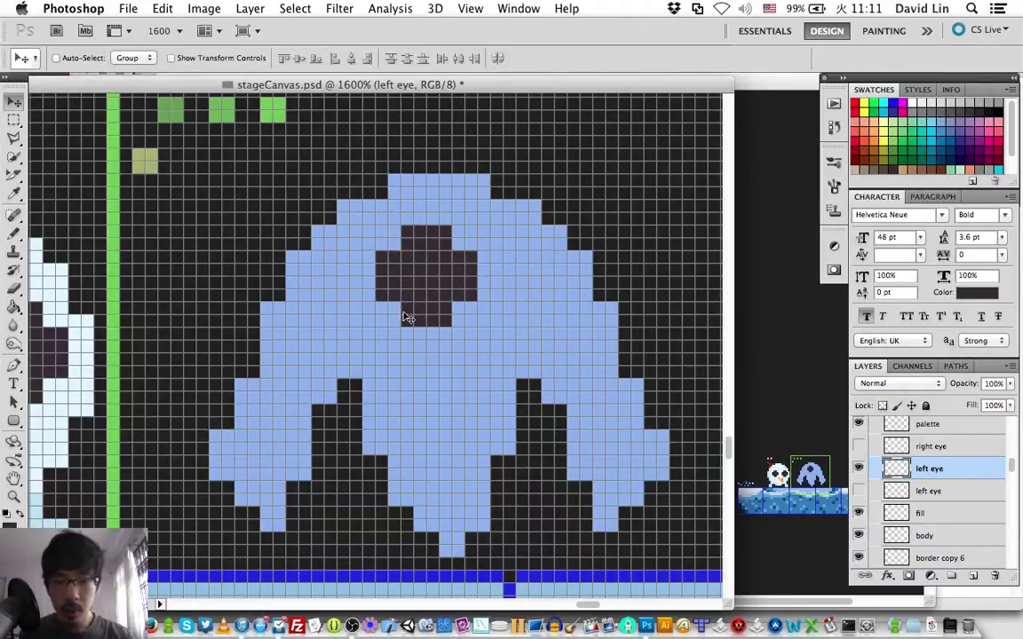
{"action": "key", "text": "Down"}
{"action": "key", "text": "Right"}
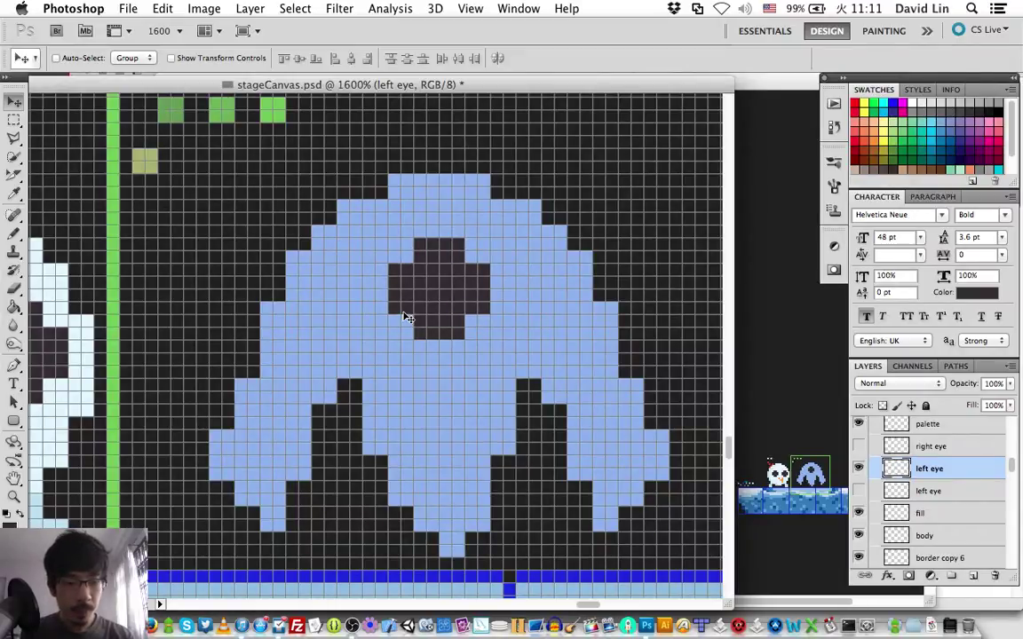
{"action": "key", "text": "Left"}
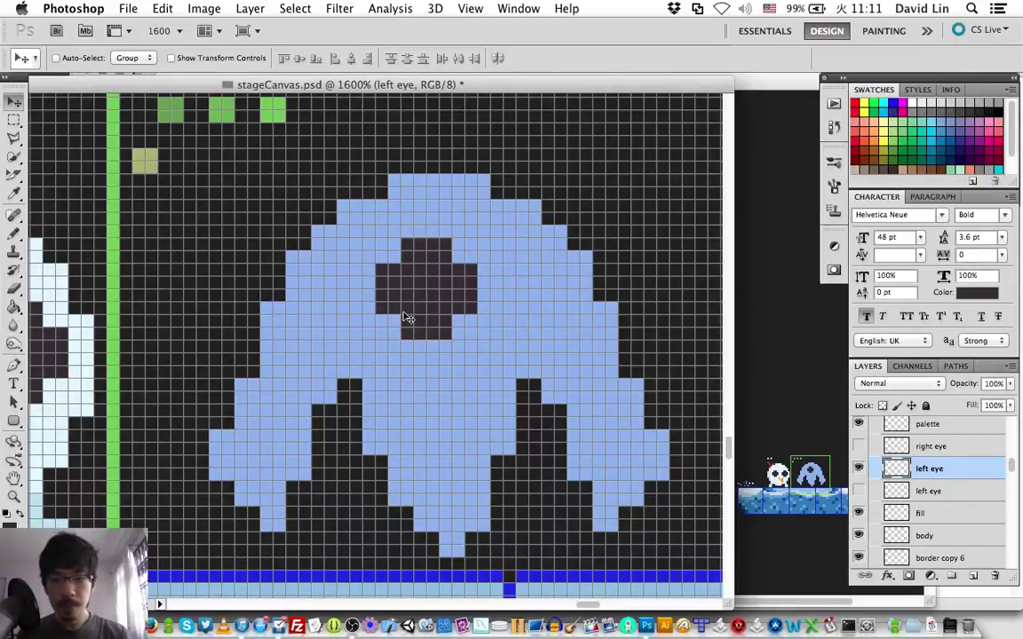
Step: Extend the cross eye's top by two rows, widen both arms, and lengthen the stem two rows
{"action": "key", "text": "b"}
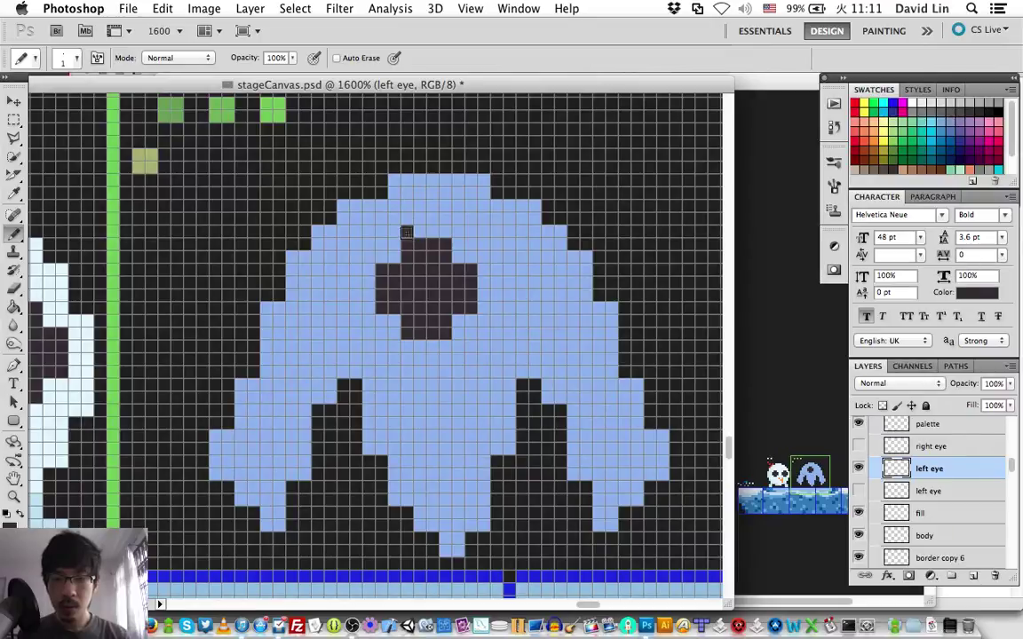
{"action": "mouse_move", "coordinate": [407, 219]}
{"action": "left_mouse_down"}
{"action": "mouse_move", "coordinate": [446, 221]}
{"action": "mouse_move", "coordinate": [406, 232]}
{"action": "left_mouse_up"}
{"action": "mouse_move", "coordinate": [495, 270]}
{"action": "left_mouse_down"}
{"action": "mouse_move", "coordinate": [482, 270]}
{"action": "mouse_move", "coordinate": [491, 283]}
{"action": "mouse_move", "coordinate": [473, 312]}
{"action": "left_mouse_up"}
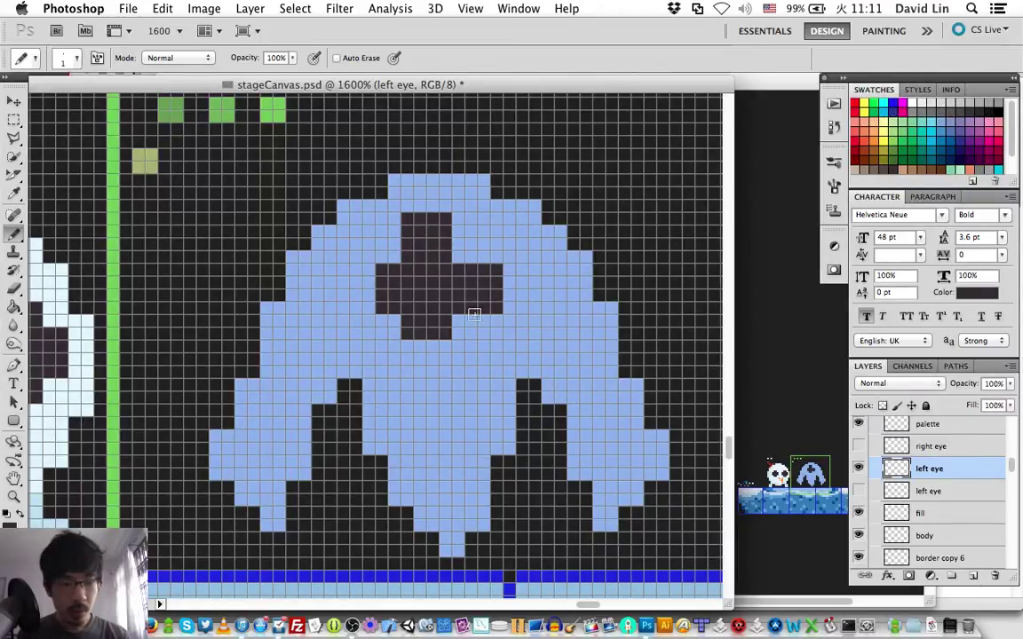
{"action": "left_click_drag", "start_coordinate": [435, 350], "coordinate": [408, 359]}
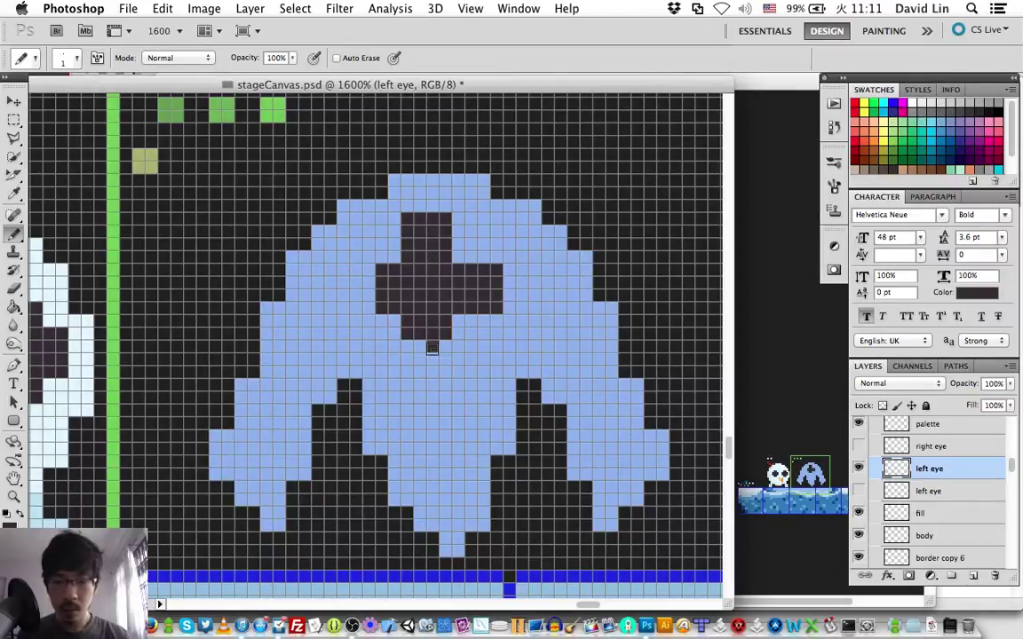
{"action": "left_click_drag", "start_coordinate": [364, 302], "coordinate": [368, 293]}
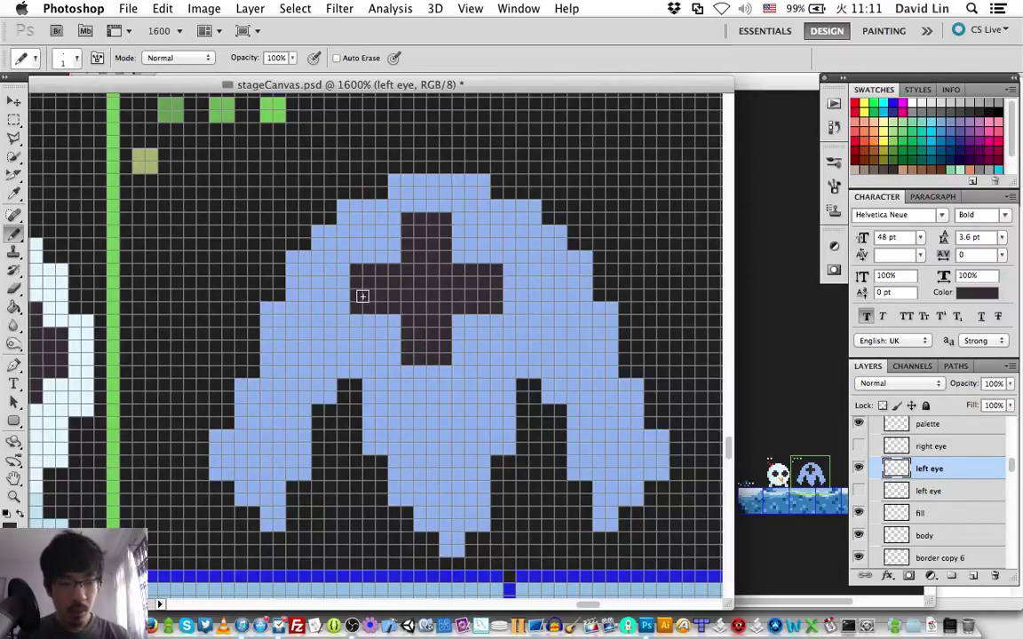
Step: Delete the old left eye layer and create a fresh empty layer named 'left eye'
{"action": "key", "text": "BackSpace"}
{"action": "key", "text": "super+shift+n"}
{"action": "type", "text": "le"}
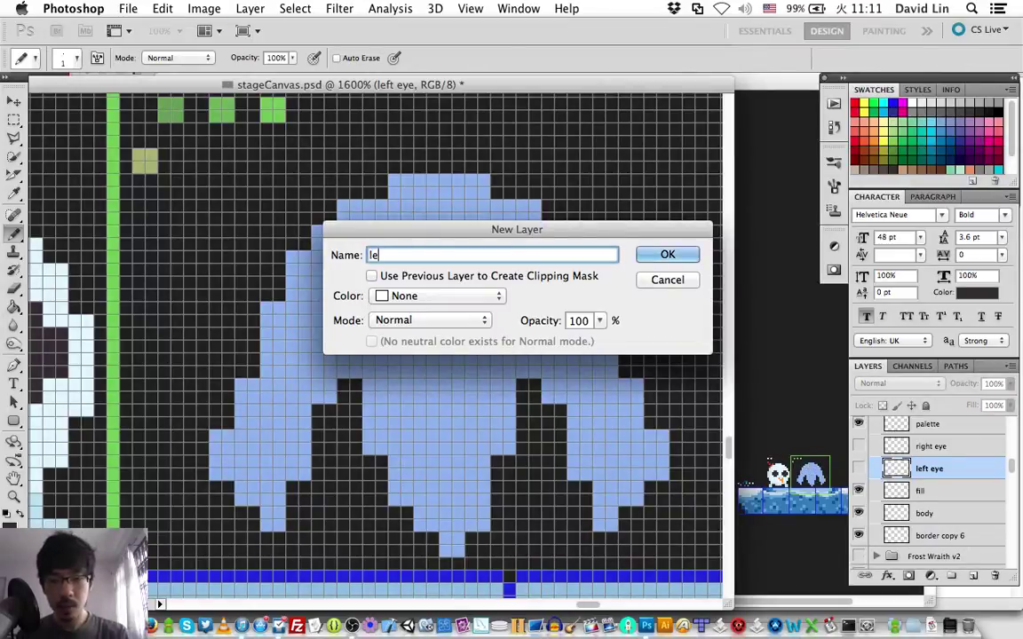
{"action": "type", "text": "ft eye"}
{"action": "key", "text": "Return"}
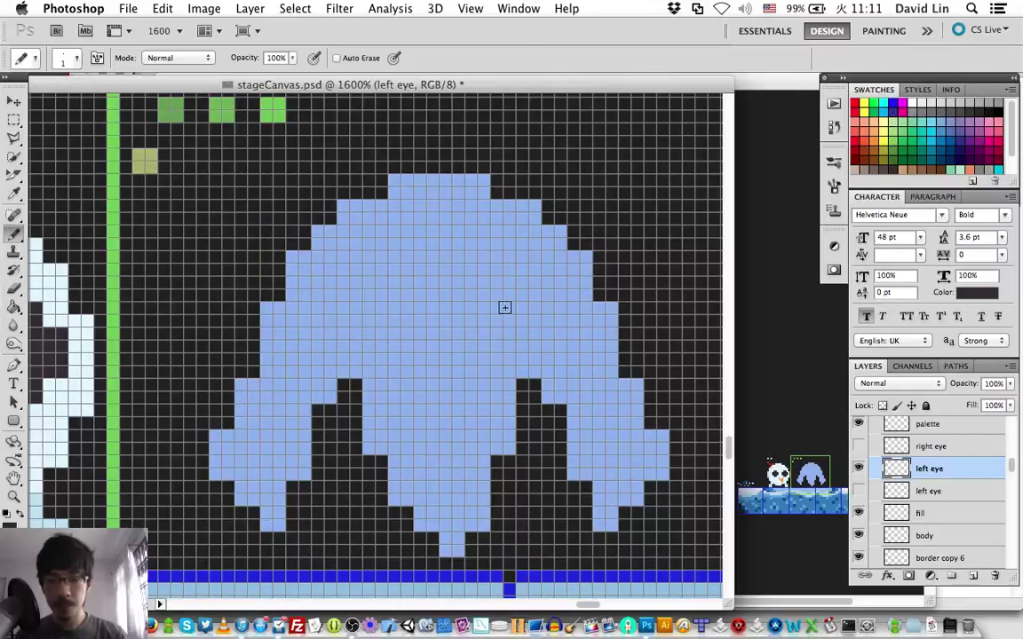
Step: Pencil a dark eye ring and fill its hollow centre dark
{"action": "mouse_move", "coordinate": [421, 259]}
{"action": "left_mouse_down"}
{"action": "mouse_move", "coordinate": [456, 268]}
{"action": "mouse_move", "coordinate": [440, 260]}
{"action": "mouse_move", "coordinate": [474, 283]}
{"action": "mouse_move", "coordinate": [399, 286]}
{"action": "mouse_move", "coordinate": [406, 308]}
{"action": "mouse_move", "coordinate": [396, 313]}
{"action": "mouse_move", "coordinate": [431, 337]}
{"action": "mouse_move", "coordinate": [424, 345]}
{"action": "mouse_move", "coordinate": [452, 316]}
{"action": "left_mouse_up"}
{"action": "left_click", "coordinate": [481, 285]}
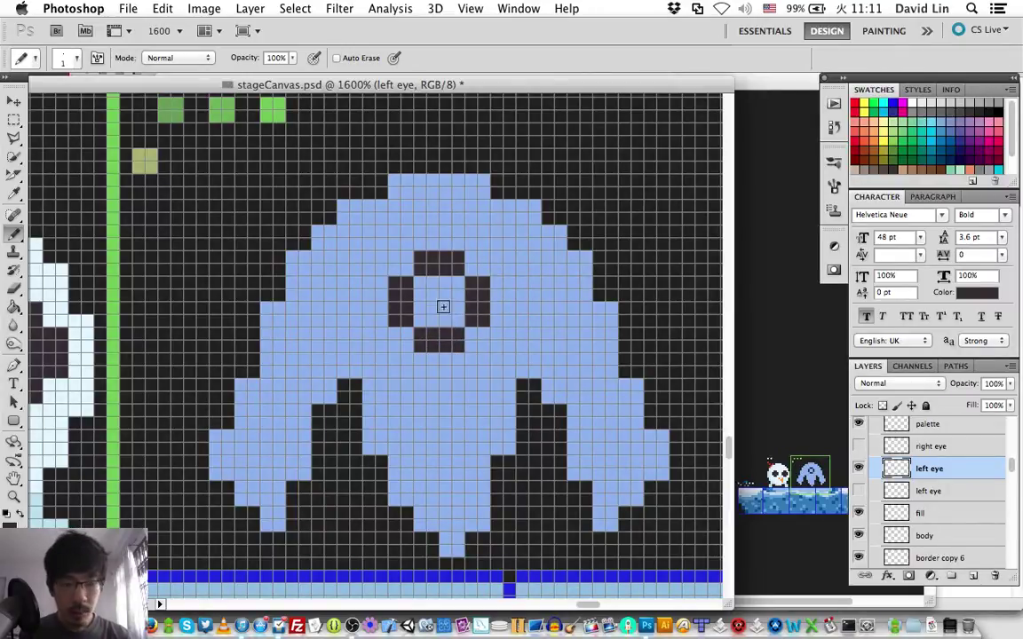
{"action": "left_click_drag", "start_coordinate": [440, 296], "coordinate": [430, 308]}
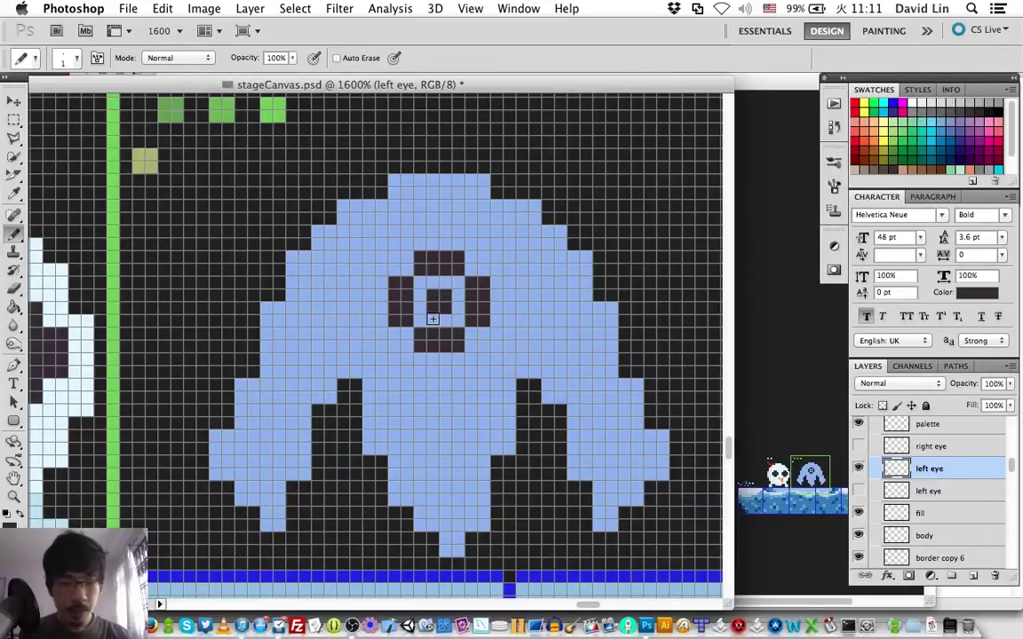
{"action": "key", "text": "super+z"}
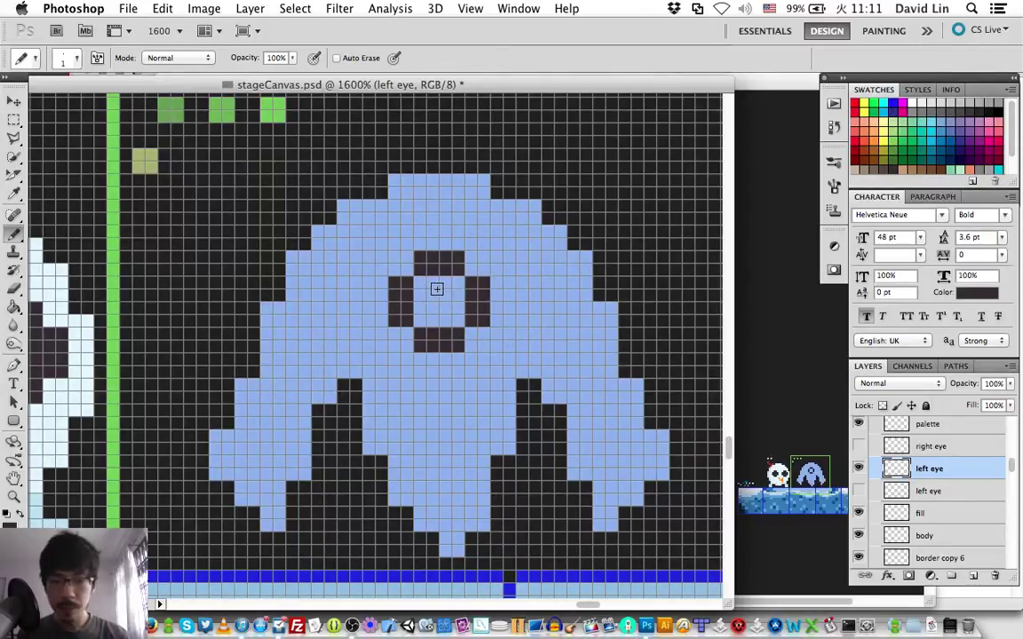
{"action": "left_click", "coordinate": [420, 298]}
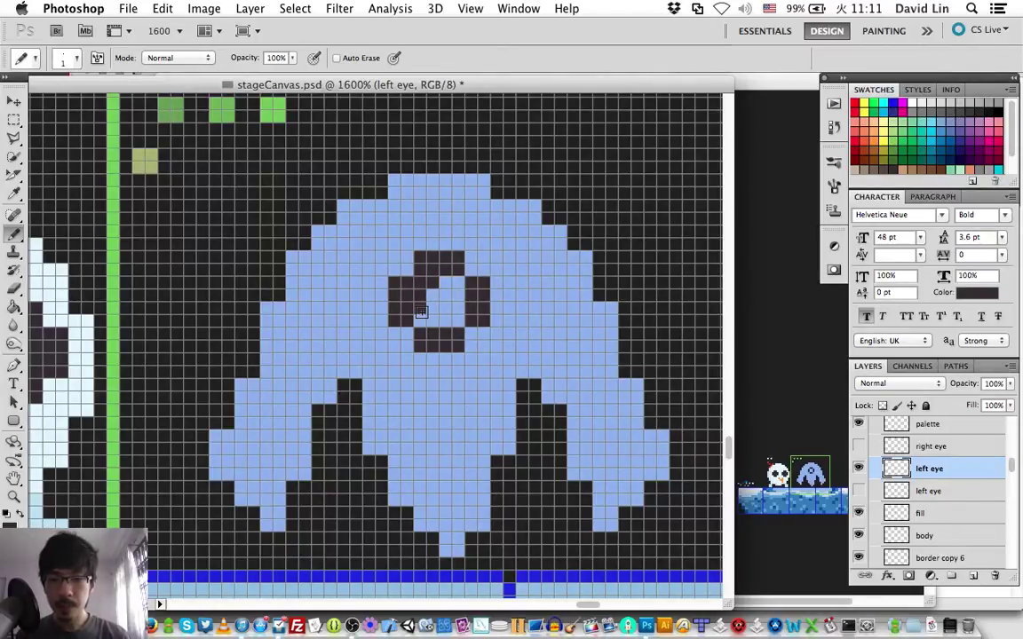
{"action": "left_click_drag", "start_coordinate": [421, 311], "coordinate": [439, 296]}
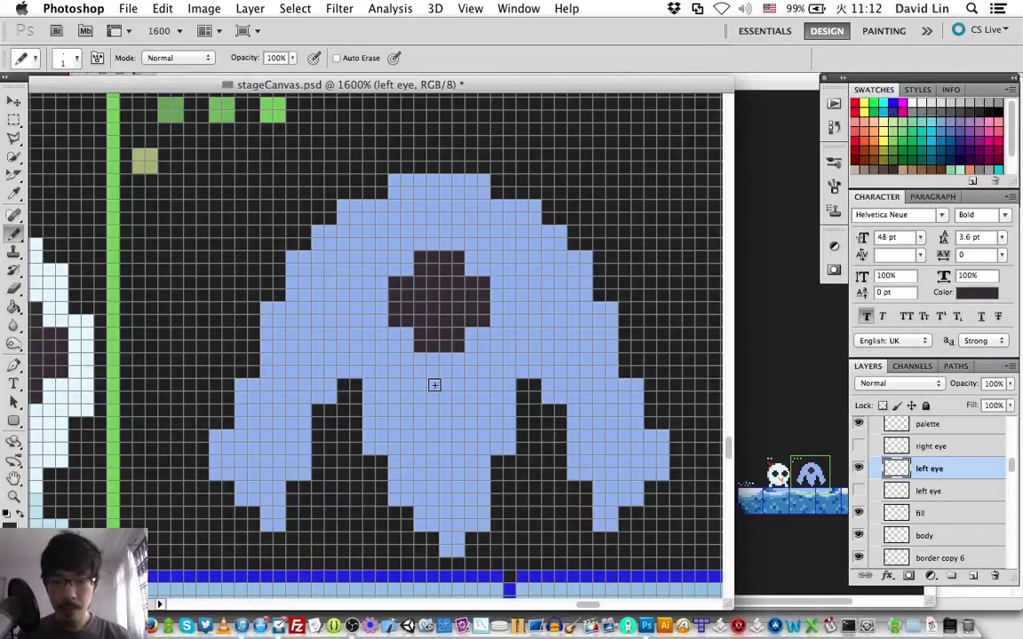
Step: Add a dark block and a dark pixel on each side below the eye, nudging it up one pixel
{"action": "left_click_drag", "start_coordinate": [421, 384], "coordinate": [445, 396]}
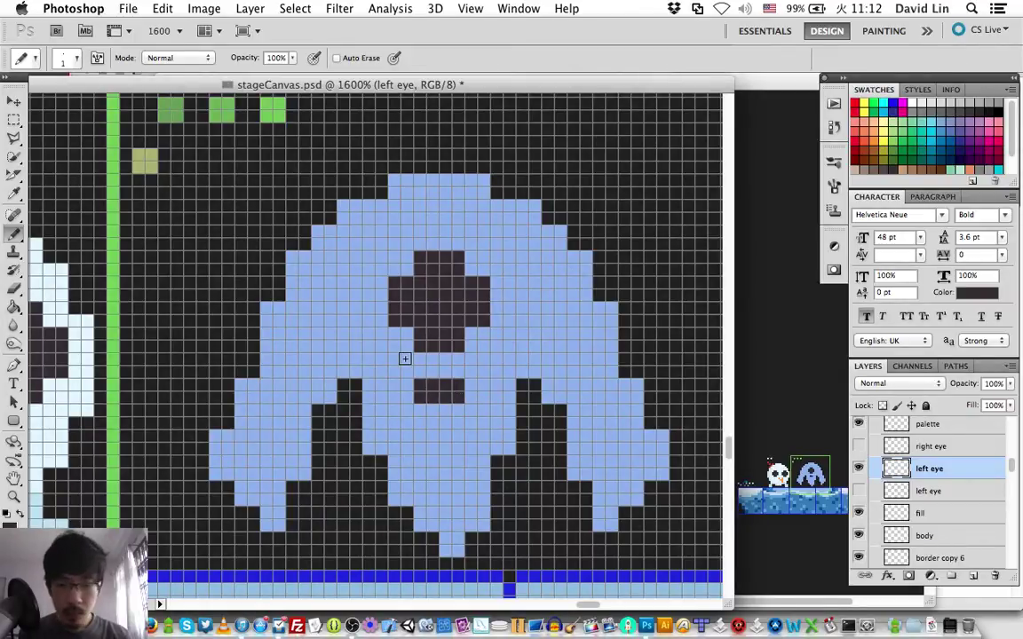
{"action": "left_click_drag", "start_coordinate": [404, 358], "coordinate": [393, 360]}
{"action": "left_click_drag", "start_coordinate": [484, 359], "coordinate": [469, 360]}
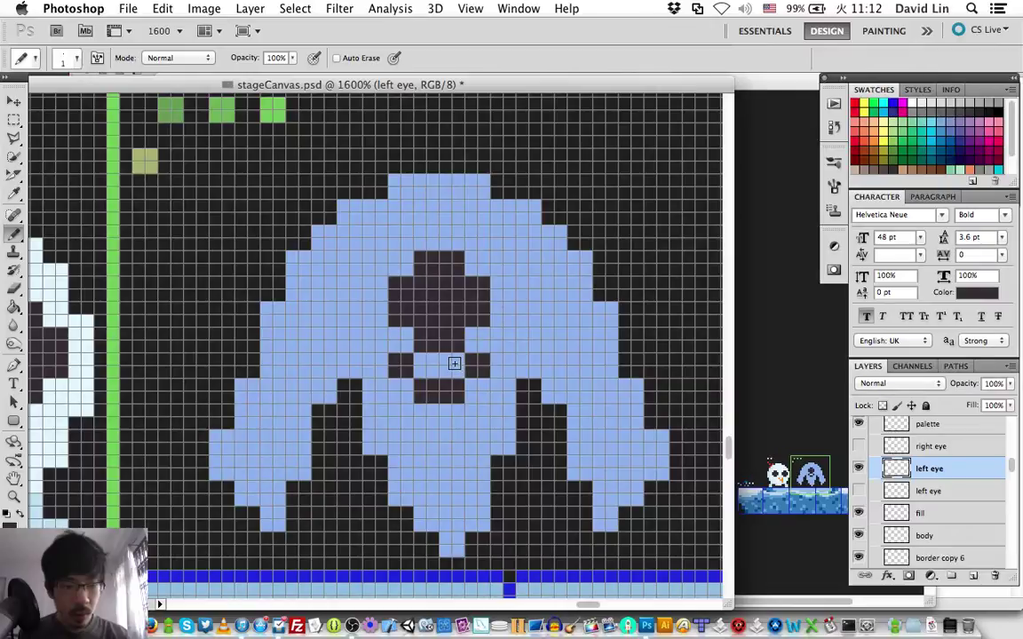
{"action": "key", "text": "v"}
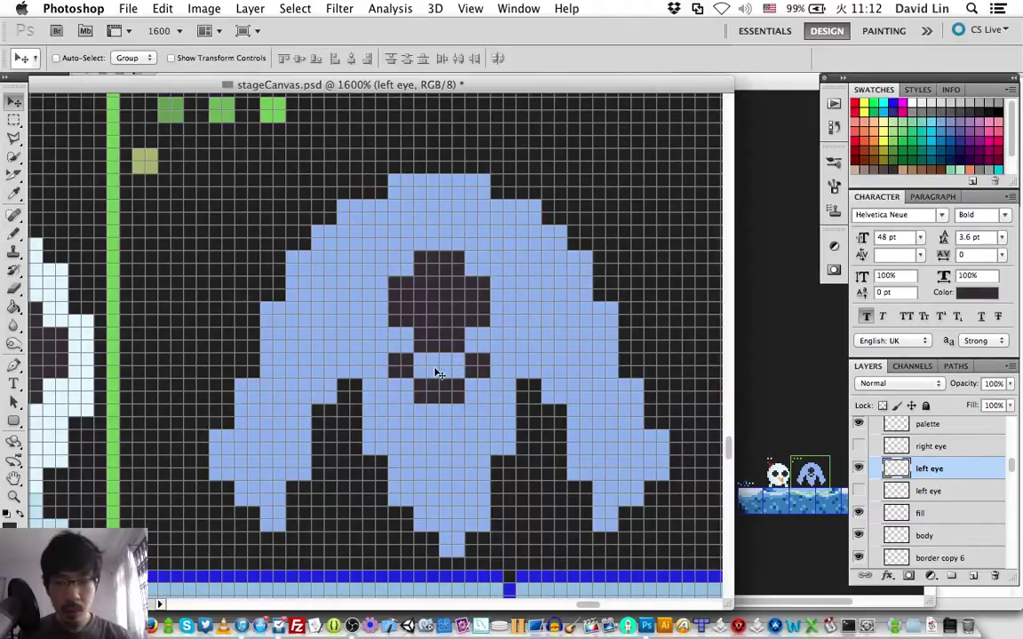
{"action": "key", "text": "Up"}
{"action": "key", "text": "Up"}
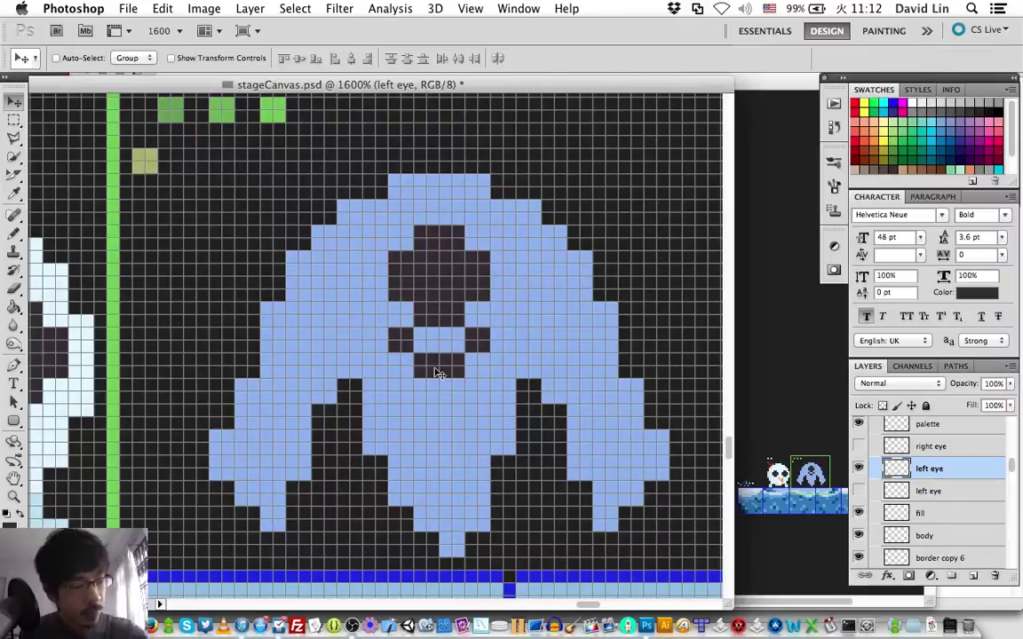
Step: Rework the pixels below the eye, keeping just the two dark pixels flanking its bottom
{"action": "key", "text": "e"}
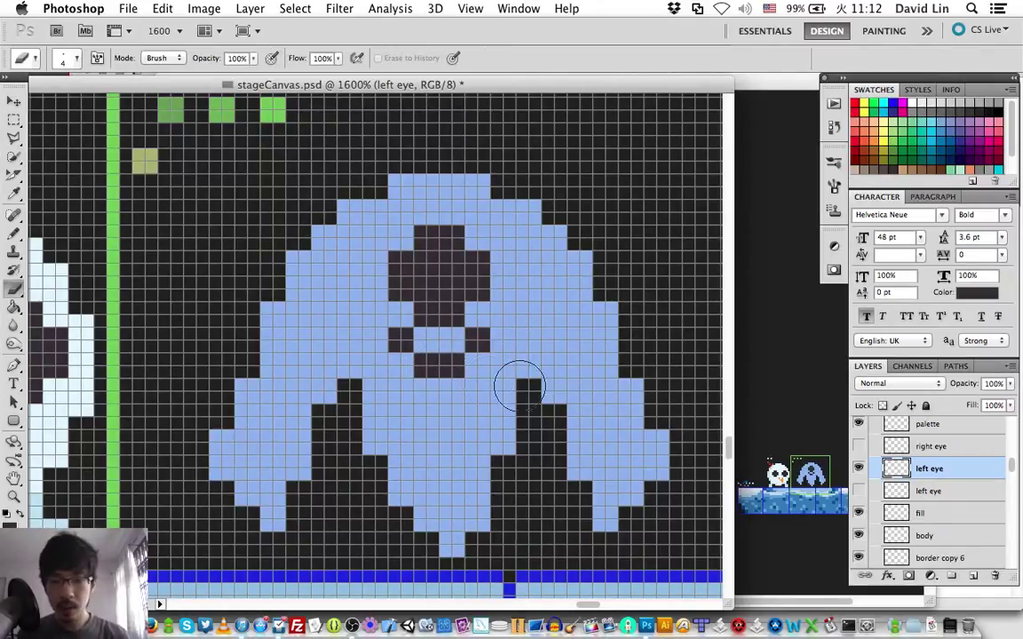
{"action": "mouse_move", "coordinate": [383, 344]}
{"action": "left_mouse_down"}
{"action": "mouse_move", "coordinate": [395, 352]}
{"action": "mouse_move", "coordinate": [388, 346]}
{"action": "left_mouse_up"}
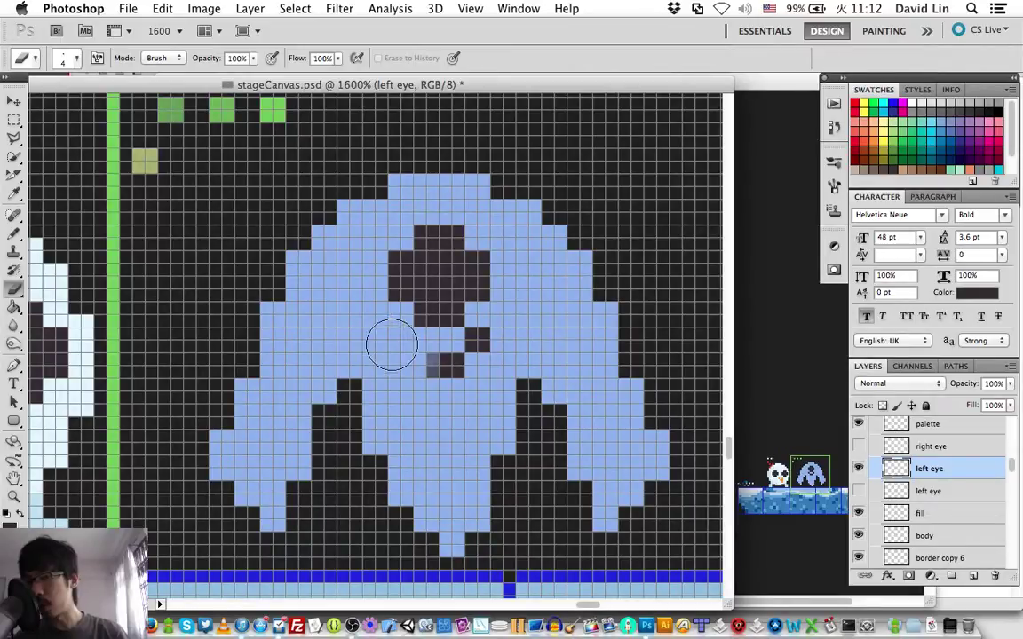
{"action": "key", "text": "ctrl+alt+z"}
{"action": "key", "text": "shift+b"}
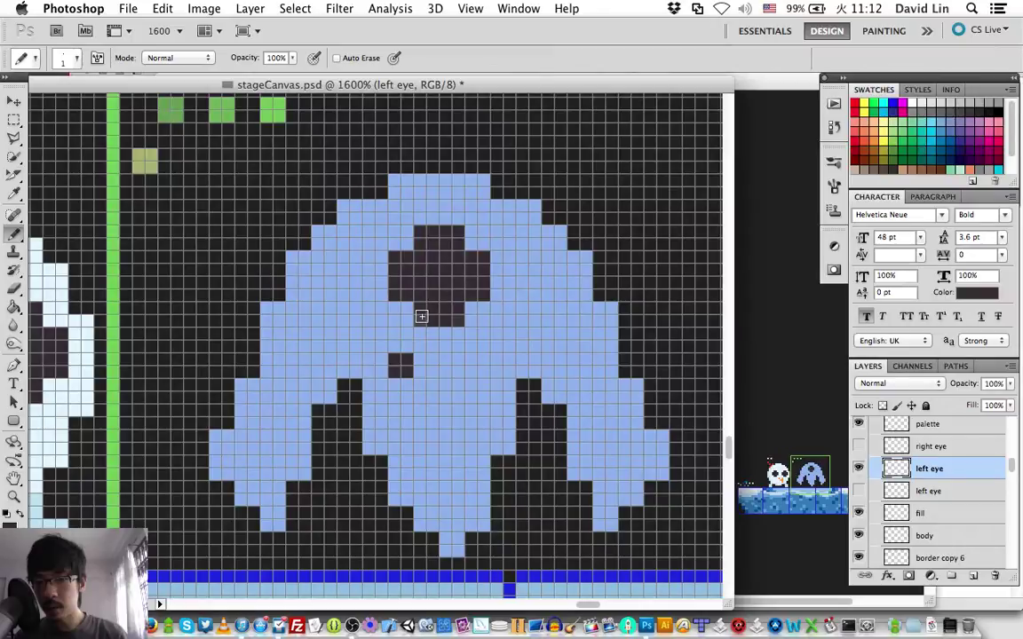
{"action": "left_click_drag", "start_coordinate": [420, 384], "coordinate": [457, 397]}
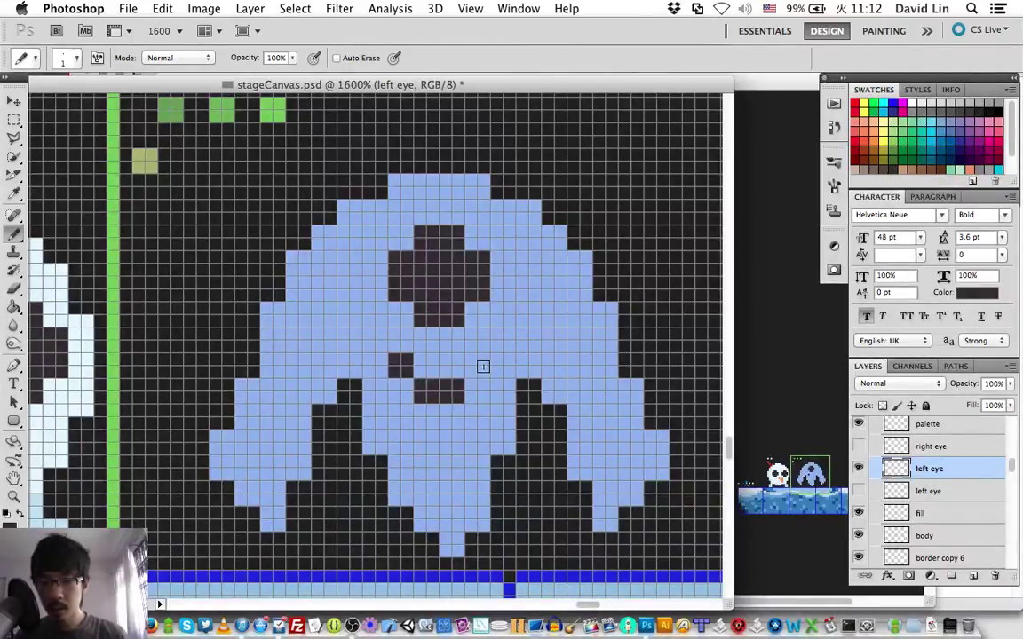
{"action": "left_click", "coordinate": [483, 367]}
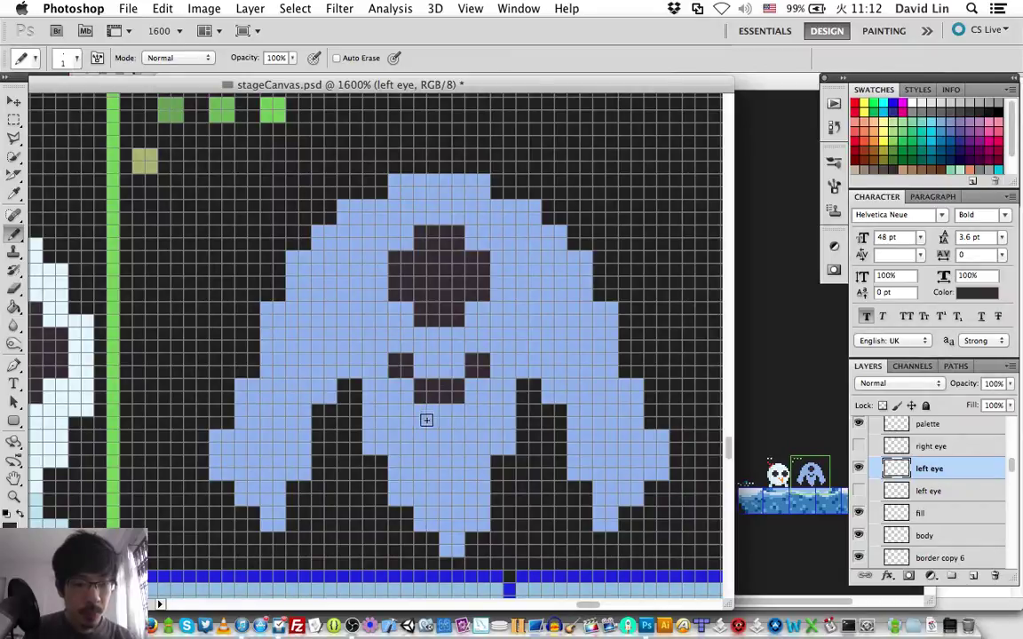
{"action": "key", "text": "super+z"}
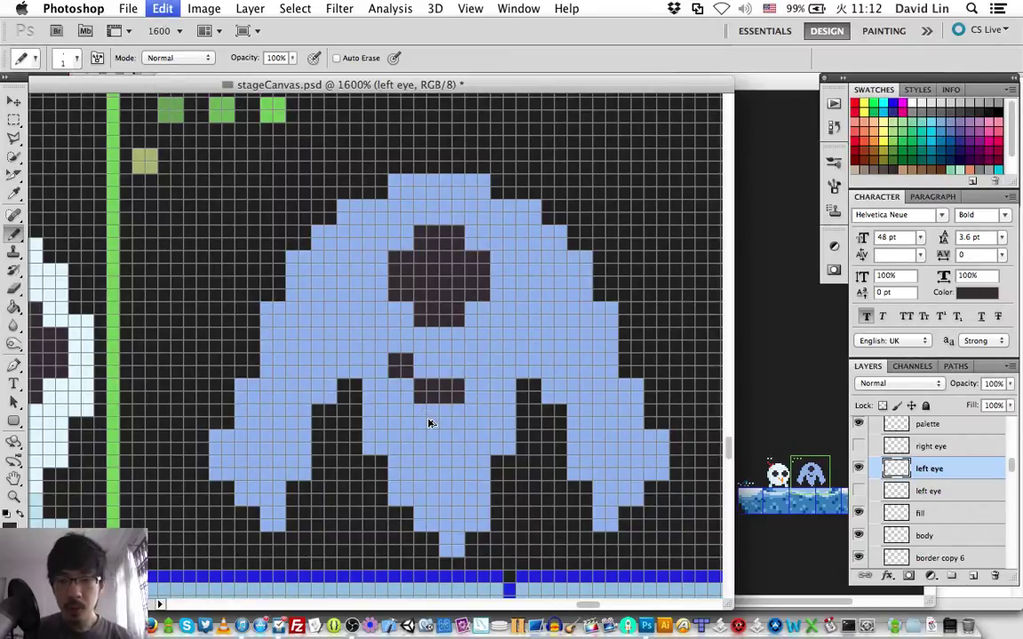
{"action": "key", "text": "super+z"}
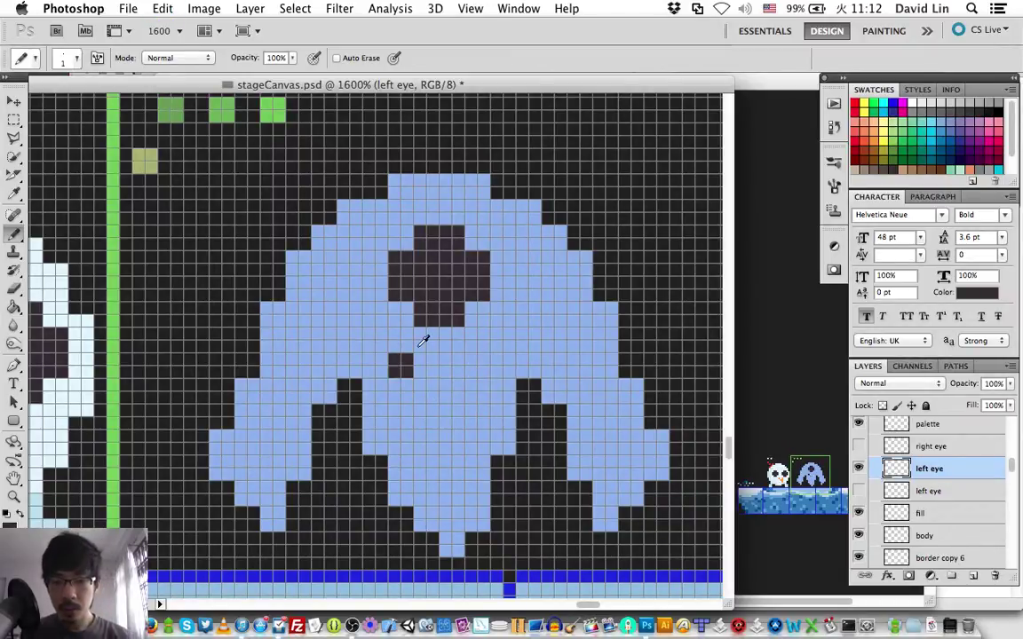
{"action": "key", "text": "super+z"}
{"action": "key", "text": "super+z"}
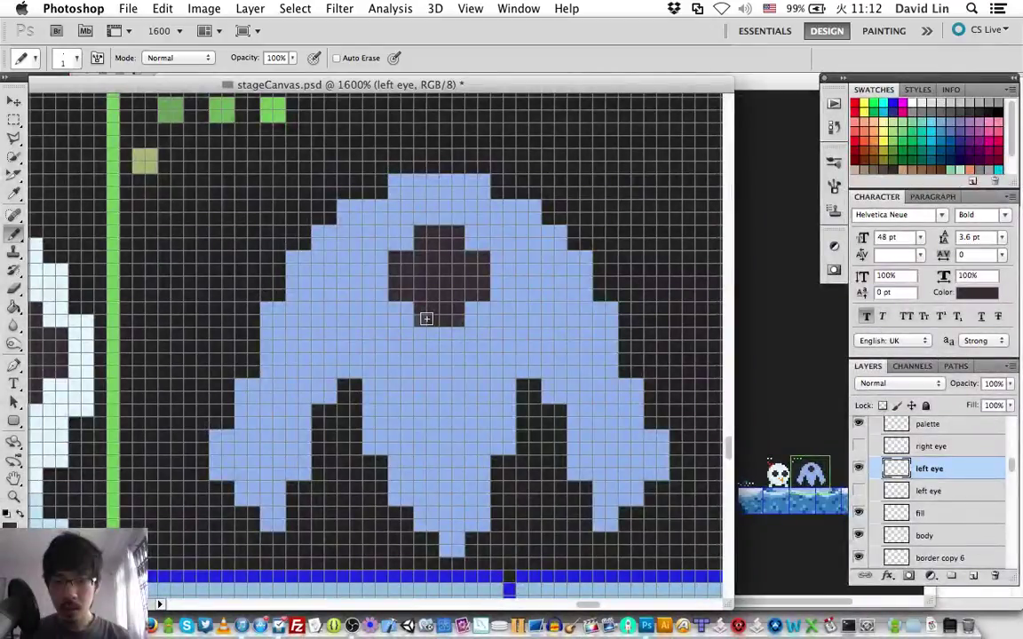
{"action": "key", "text": "super+shift+z"}
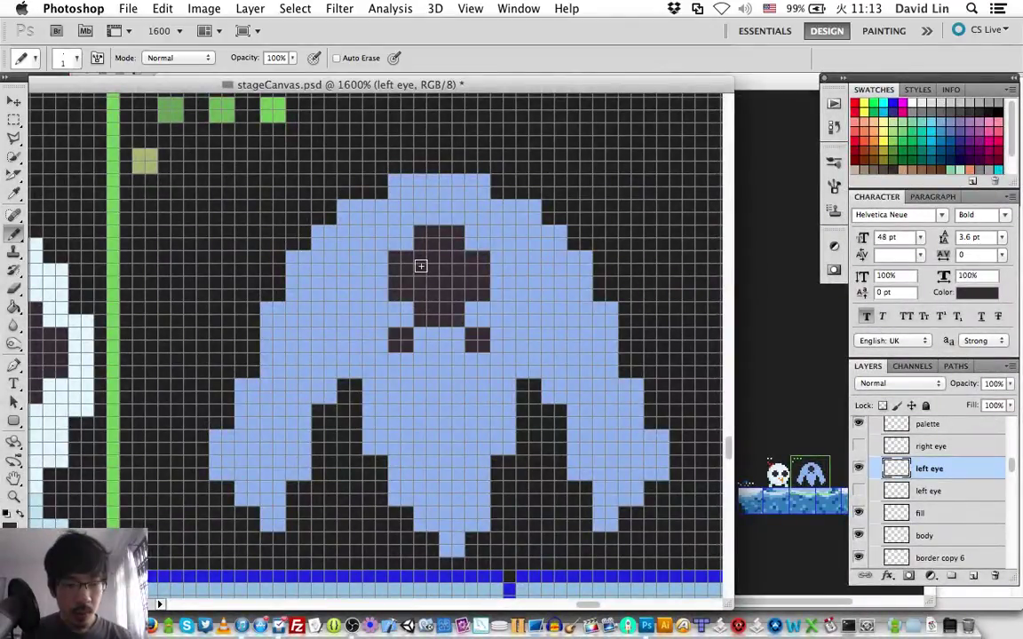
Step: Add dark pixels on both sides of the ghost's head and trial a downward eye nudge, then undo it
{"action": "left_click", "coordinate": [405, 210]}
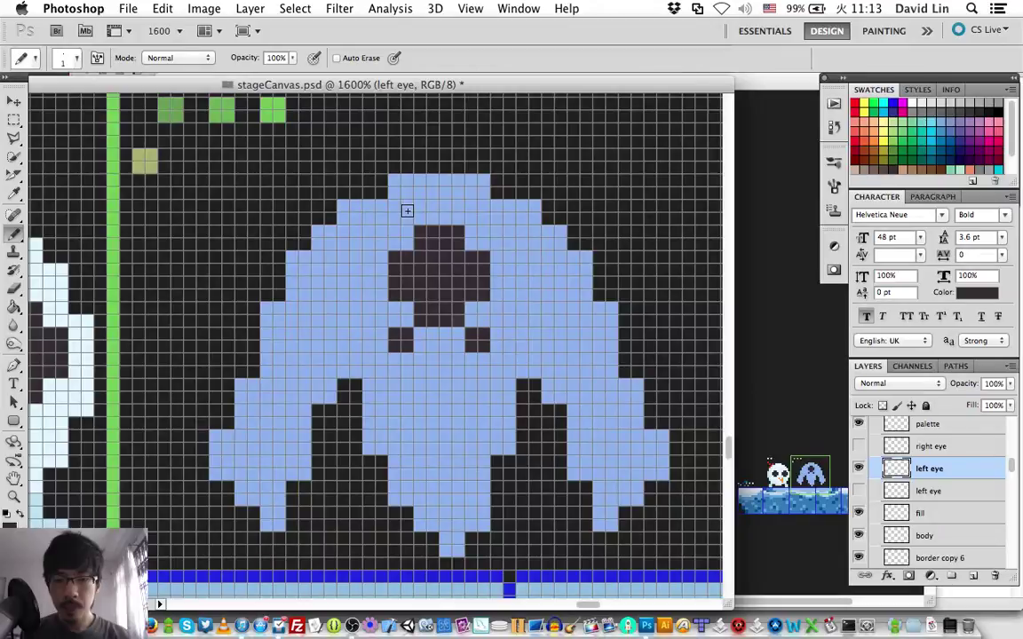
{"action": "left_click", "coordinate": [468, 219]}
{"action": "key", "text": "v"}
{"action": "key", "text": "Down"}
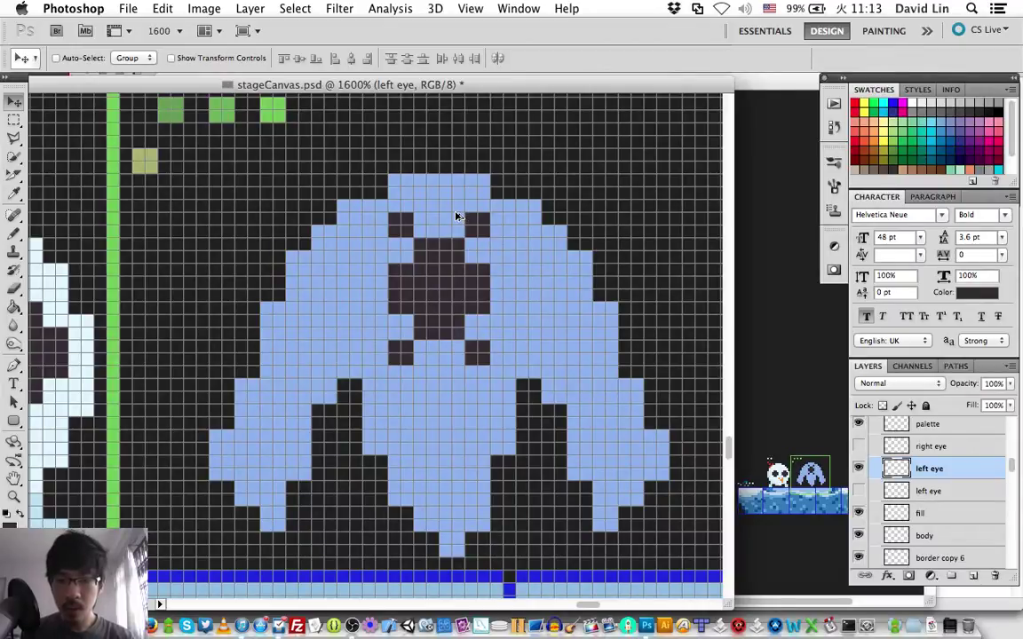
{"action": "key", "text": "super+z"}
{"action": "key", "text": "super+z"}
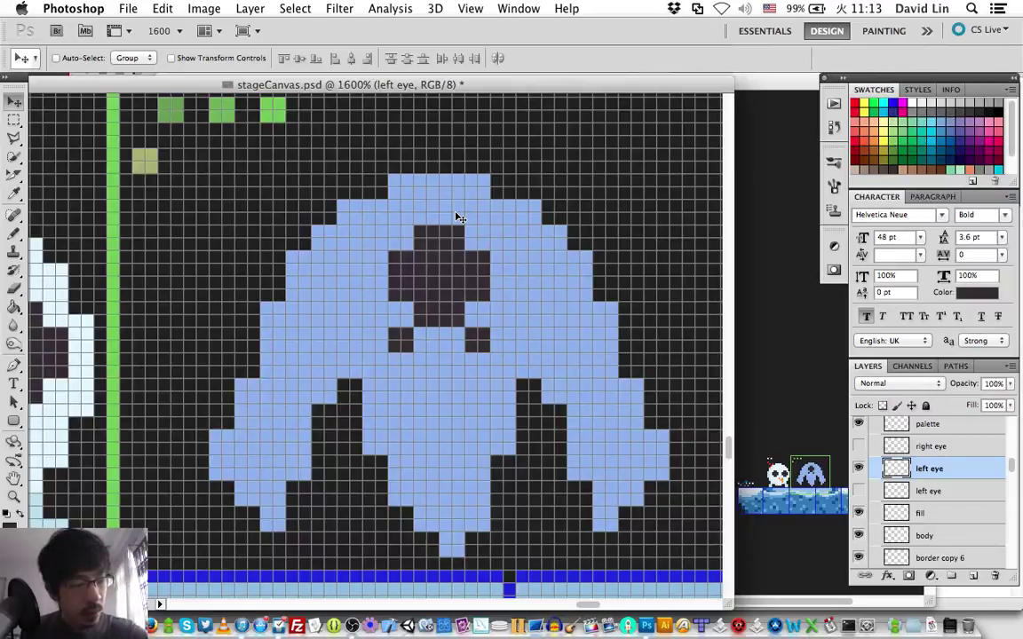
Step: Erase the lower-left and lower-right eye pixels
{"action": "key", "text": "b"}
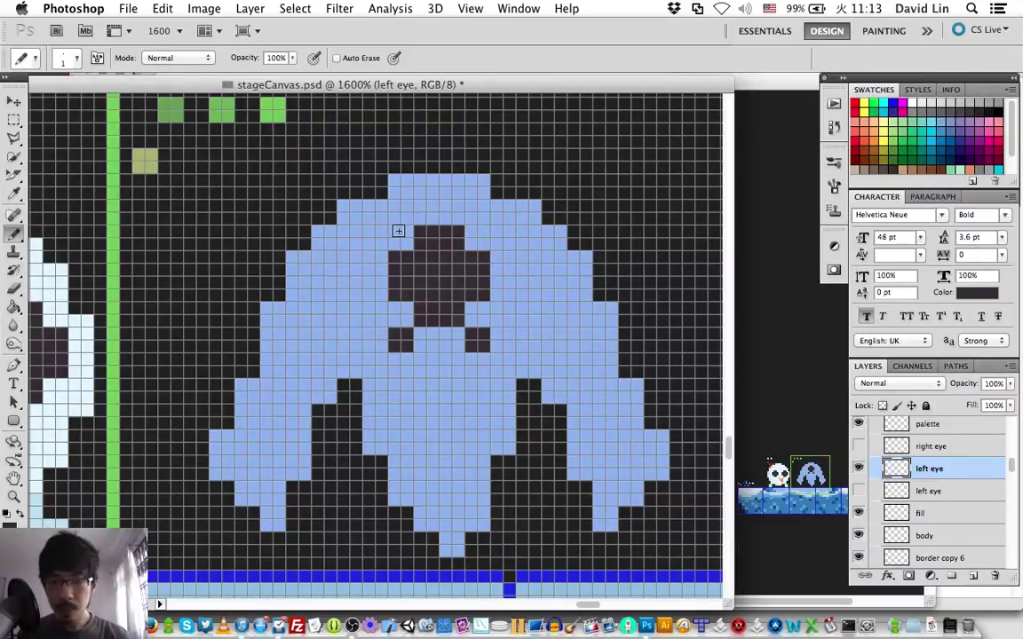
{"action": "key", "text": "e"}
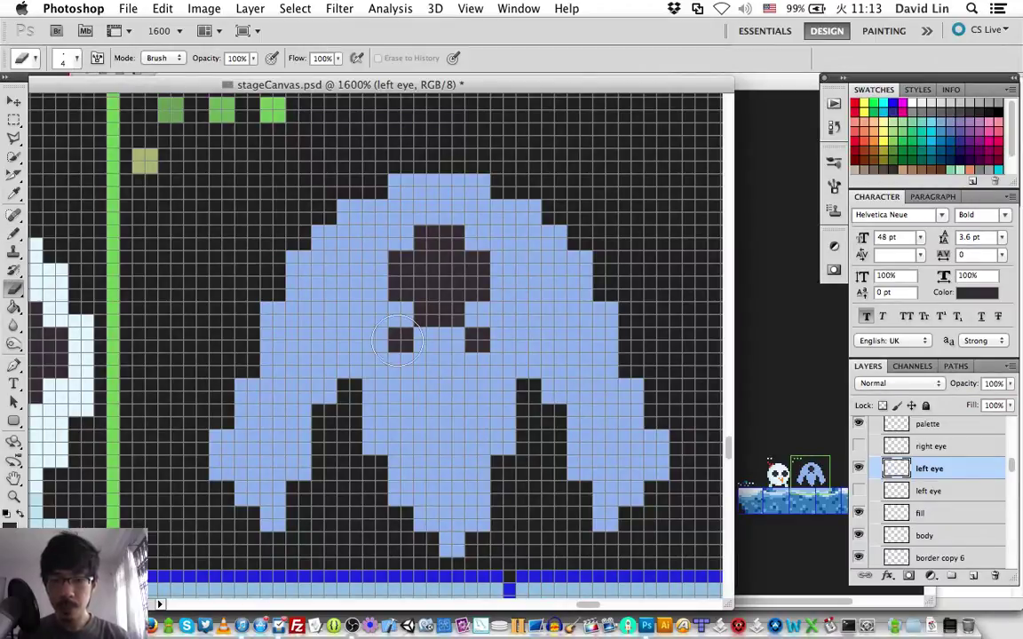
{"action": "left_click", "coordinate": [396, 337]}
{"action": "left_click", "coordinate": [397, 338]}
{"action": "left_click", "coordinate": [477, 347]}
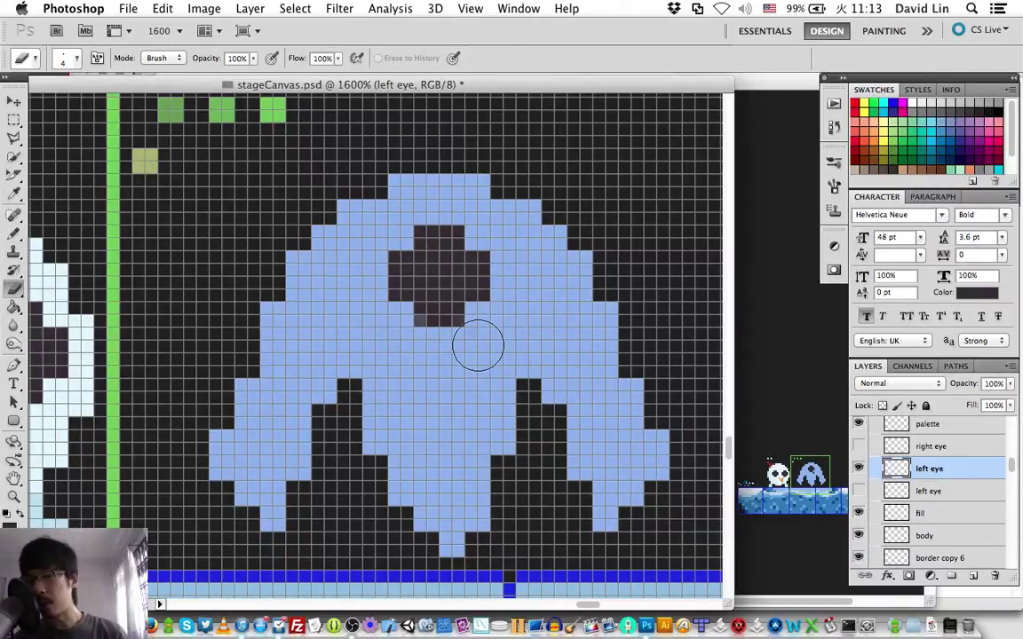
{"action": "key", "text": "b"}
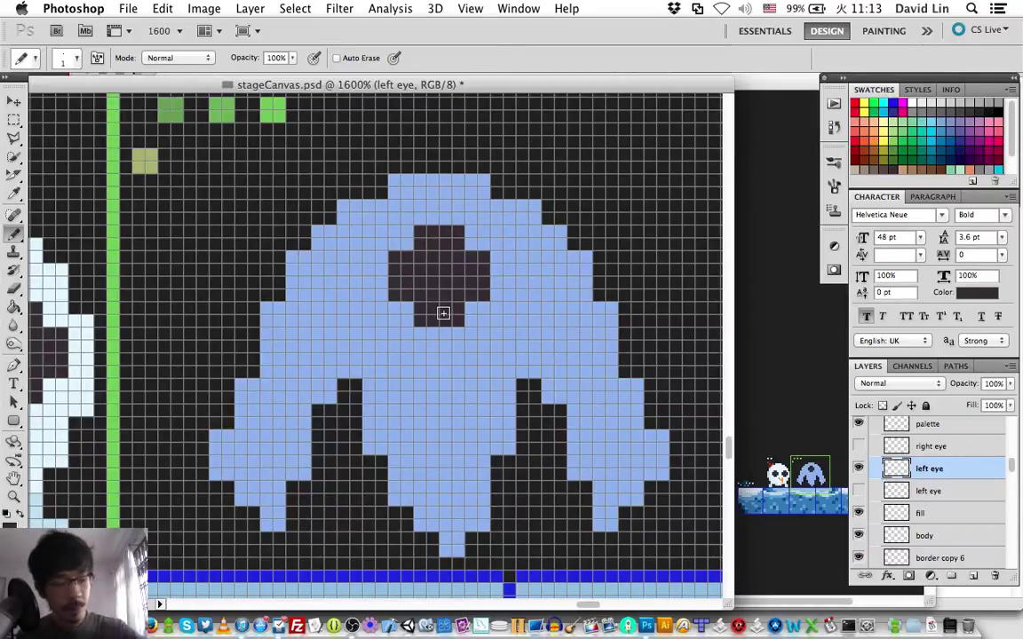
Step: Nudge the central eye down one pixel and paint dark blocks on its left and right
{"action": "key", "text": "v"}
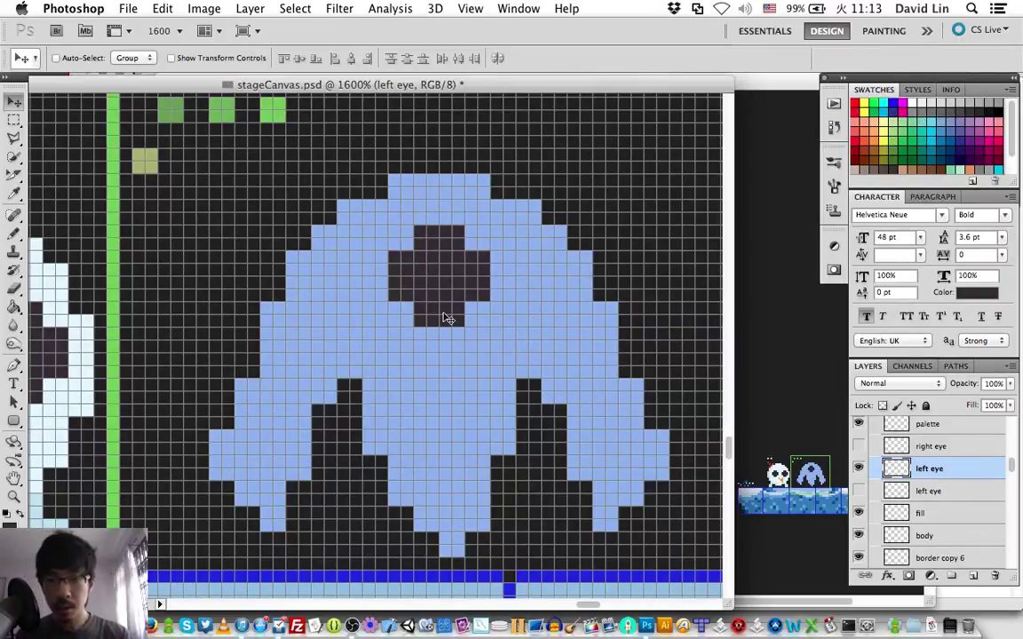
{"action": "key", "text": "Down"}
{"action": "key", "text": "Down"}
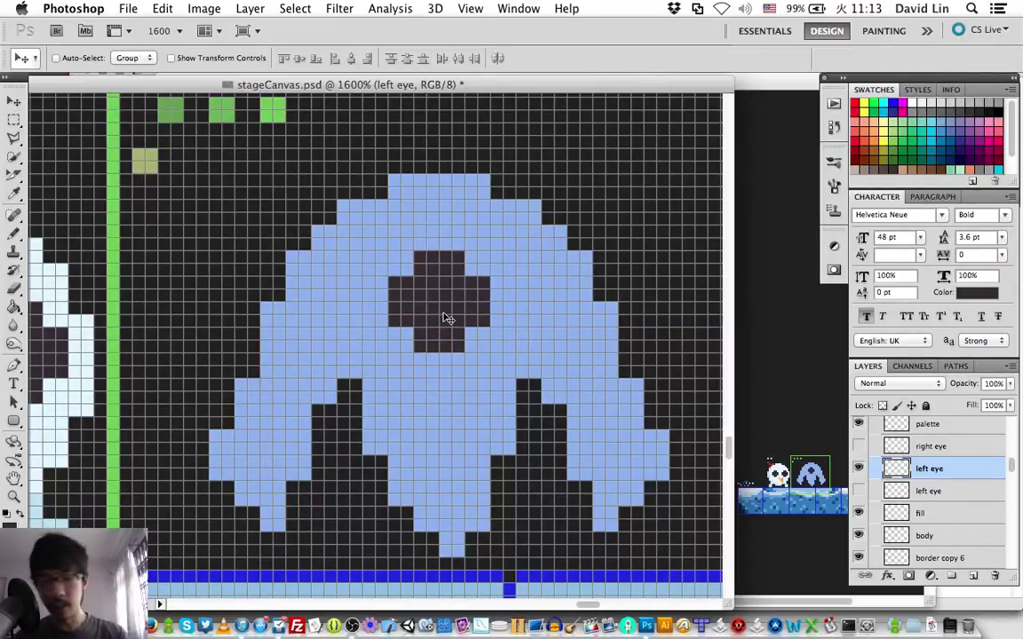
{"action": "key", "text": "b"}
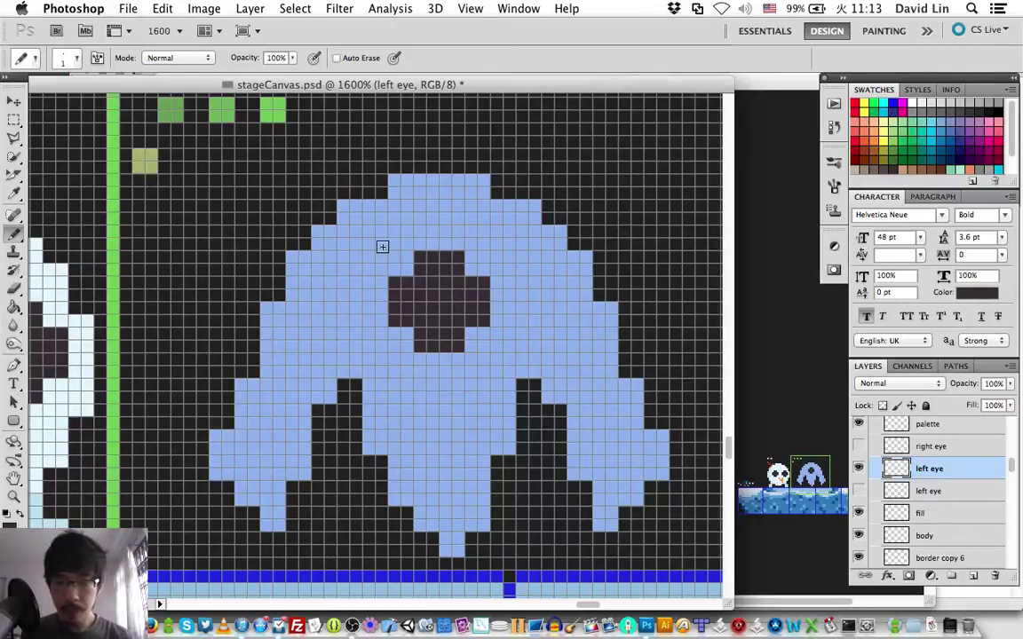
{"action": "mouse_move", "coordinate": [380, 259]}
{"action": "left_mouse_down"}
{"action": "mouse_move", "coordinate": [380, 270]}
{"action": "mouse_move", "coordinate": [367, 258]}
{"action": "left_mouse_up"}
{"action": "mouse_move", "coordinate": [502, 257]}
{"action": "left_mouse_down"}
{"action": "mouse_move", "coordinate": [503, 269]}
{"action": "mouse_move", "coordinate": [488, 262]}
{"action": "left_mouse_up"}
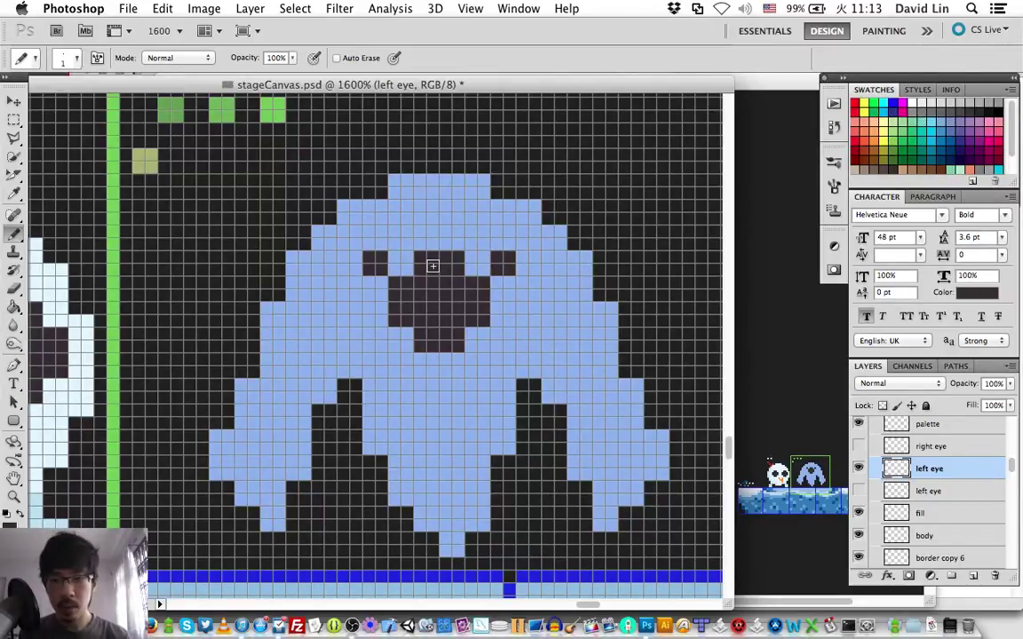
Step: Erase the remaining central eye pixels so the face is solid light blue
{"action": "key", "text": "e"}
{"action": "left_click", "coordinate": [406, 309]}
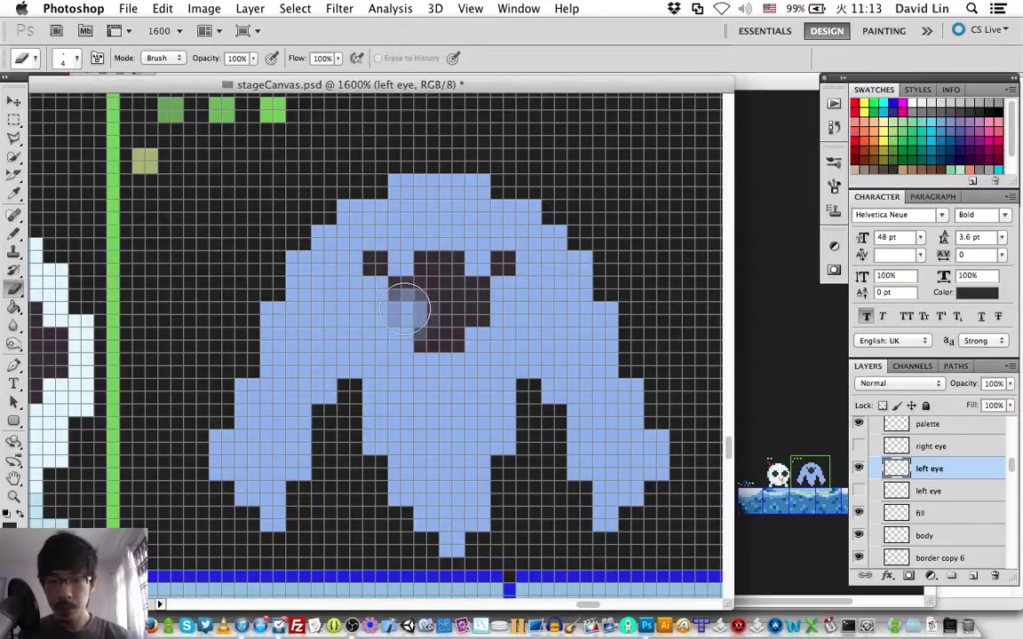
{"action": "mouse_move", "coordinate": [406, 309]}
{"action": "left_mouse_down"}
{"action": "mouse_move", "coordinate": [430, 254]}
{"action": "mouse_move", "coordinate": [474, 298]}
{"action": "mouse_move", "coordinate": [438, 349]}
{"action": "mouse_move", "coordinate": [455, 348]}
{"action": "mouse_move", "coordinate": [461, 333]}
{"action": "mouse_move", "coordinate": [423, 285]}
{"action": "mouse_move", "coordinate": [370, 266]}
{"action": "left_mouse_up"}
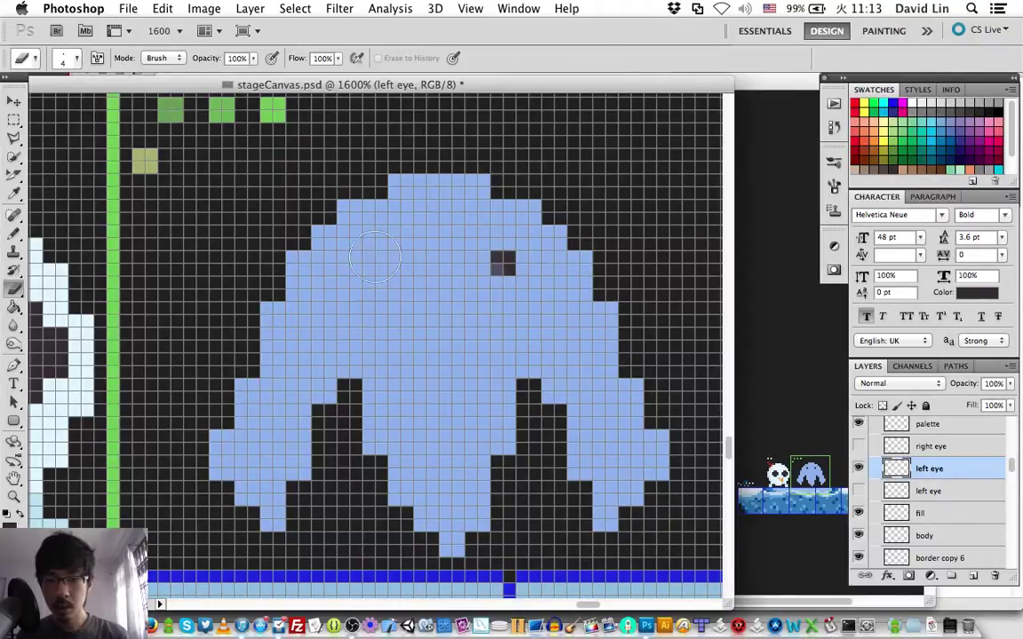
{"action": "key", "text": "b"}
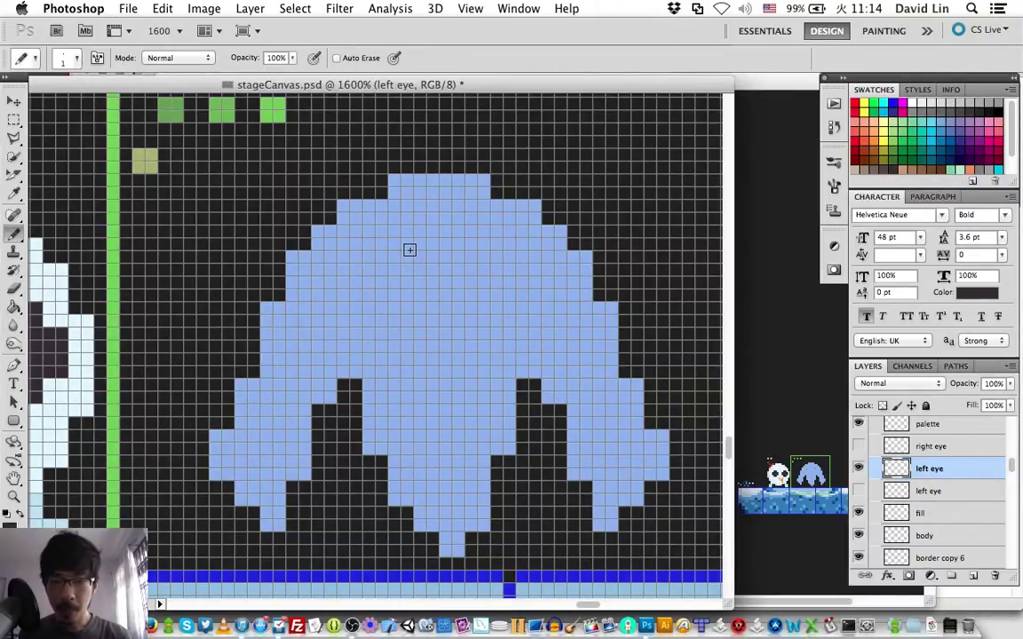
Step: Draw the left and right angry eye bars with a lower bar, then undo the right eye and lower bar
{"action": "left_click_drag", "start_coordinate": [368, 262], "coordinate": [408, 263]}
{"action": "left_click", "coordinate": [426, 288]}
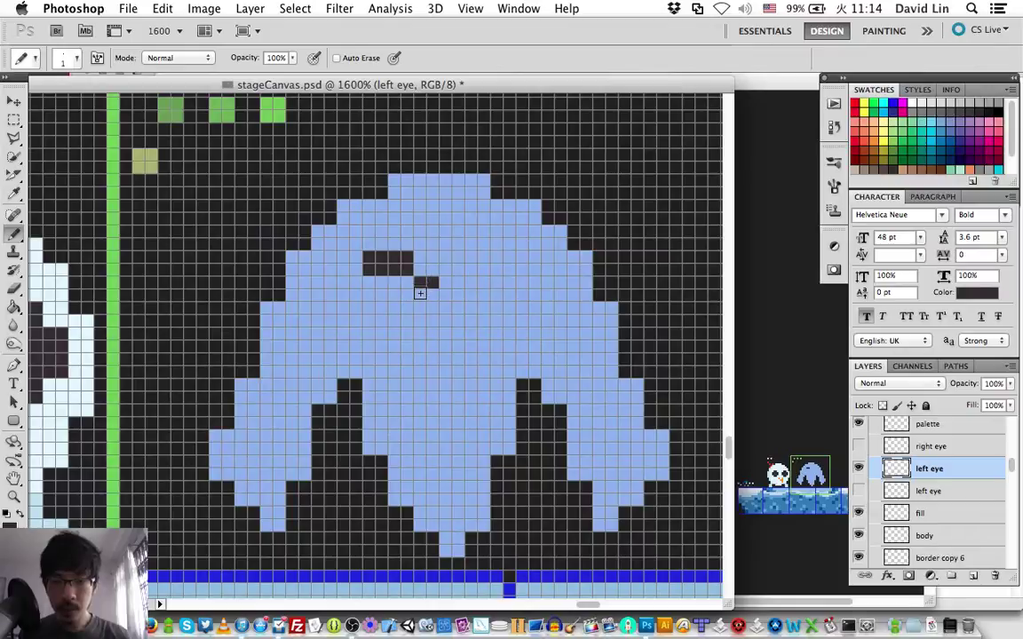
{"action": "left_click", "coordinate": [451, 288]}
{"action": "left_click", "coordinate": [477, 263]}
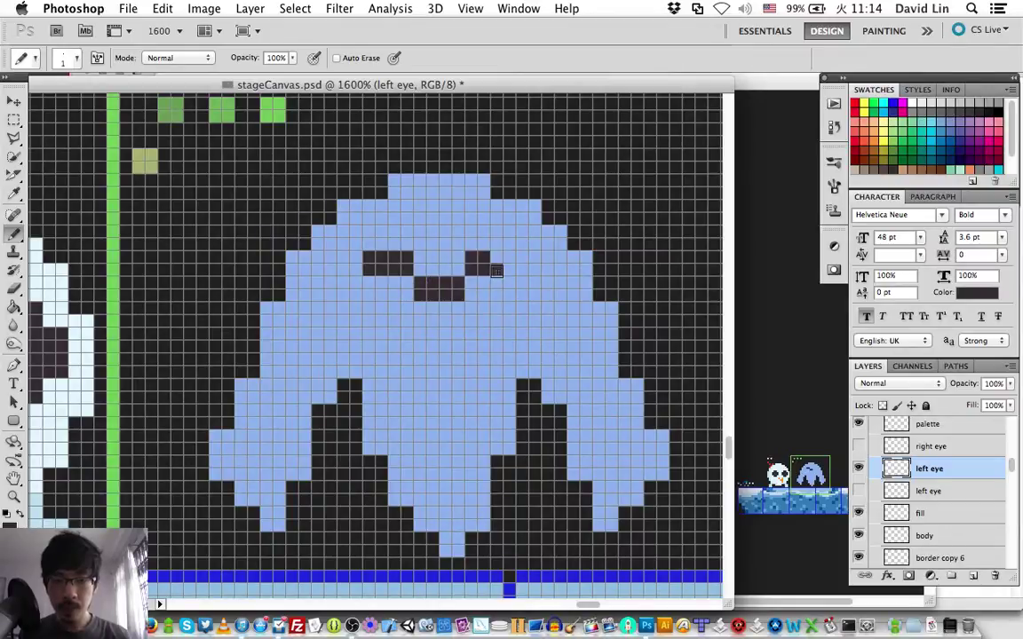
{"action": "left_click", "coordinate": [491, 256]}
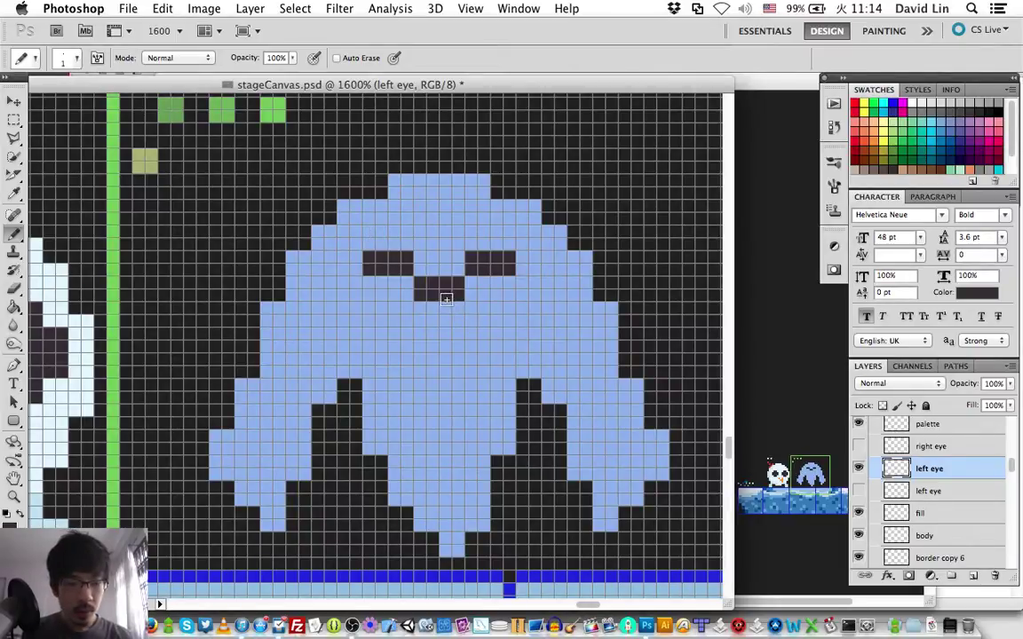
{"action": "key", "text": "super+c"}
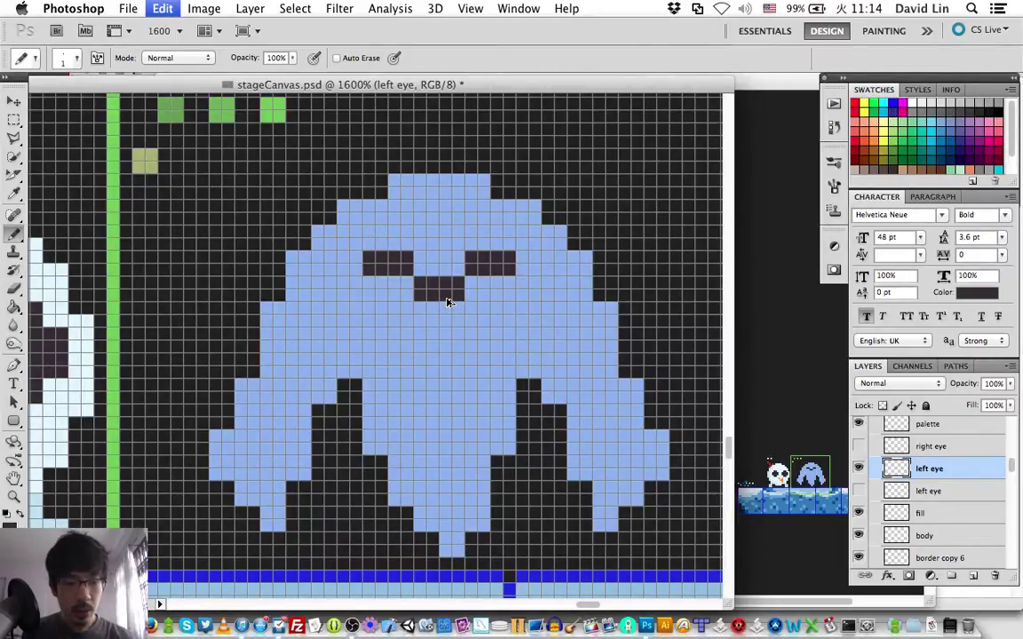
{"action": "key", "text": "super+z"}
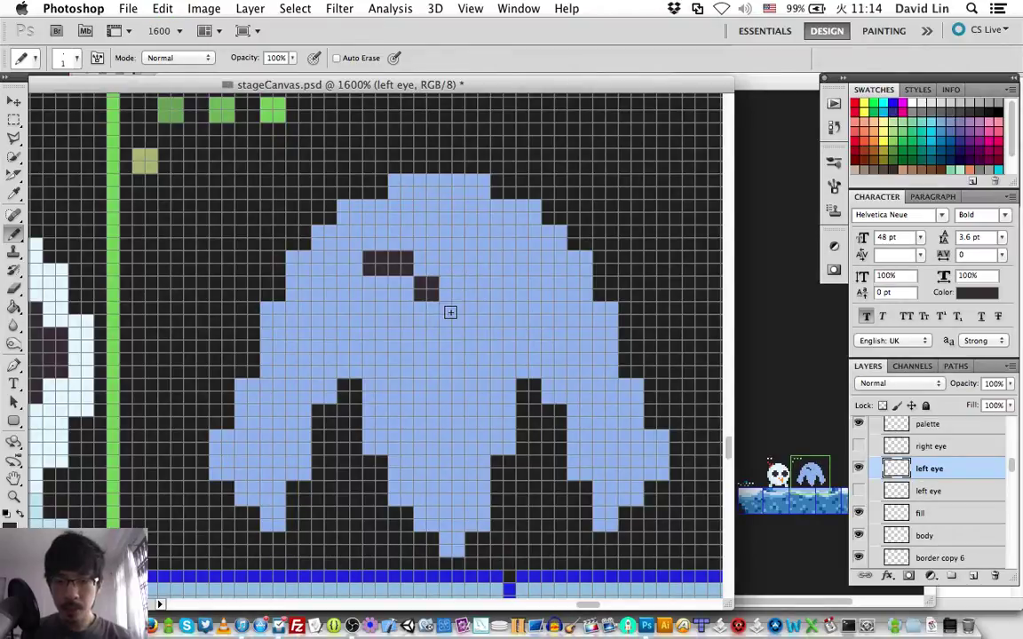
Step: Extend the left eye diagonally into a two-row slant and nudge the shape down one pixel
{"action": "left_click", "coordinate": [451, 308]}
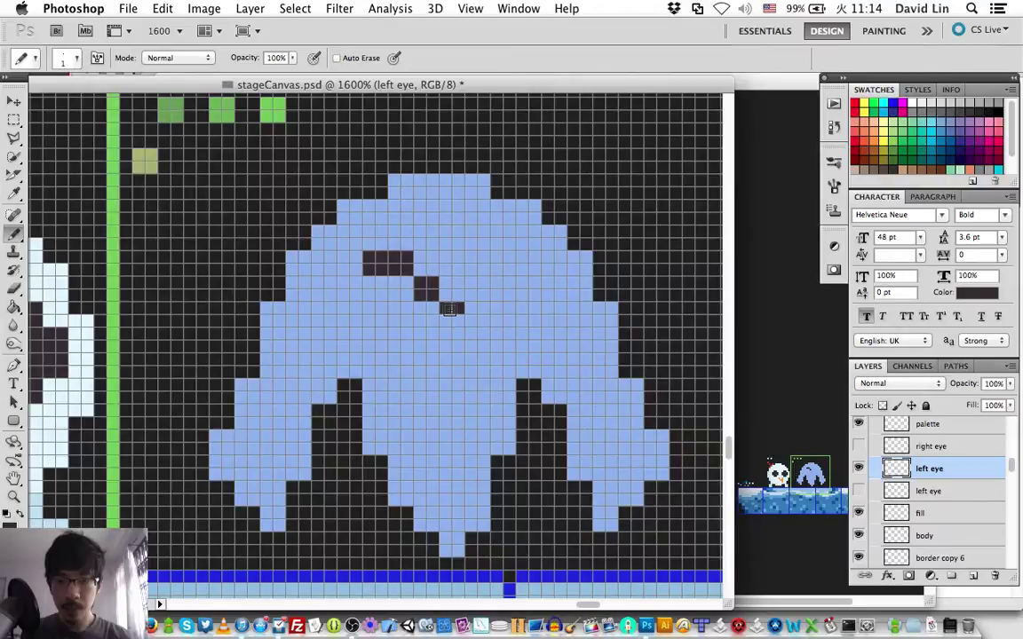
{"action": "left_click_drag", "start_coordinate": [445, 320], "coordinate": [457, 320]}
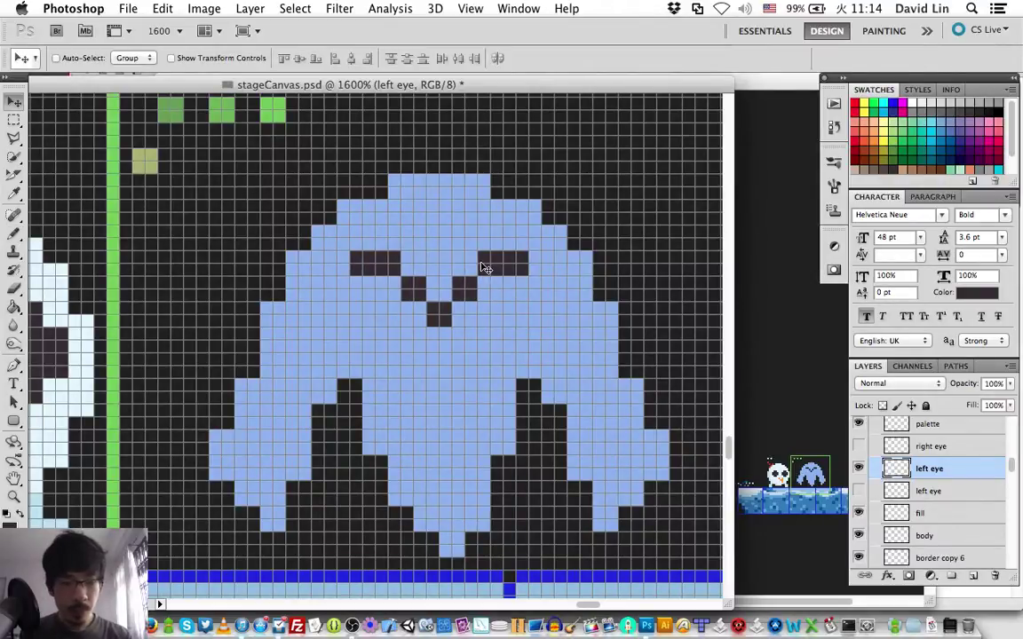
{"action": "key", "text": "Down"}
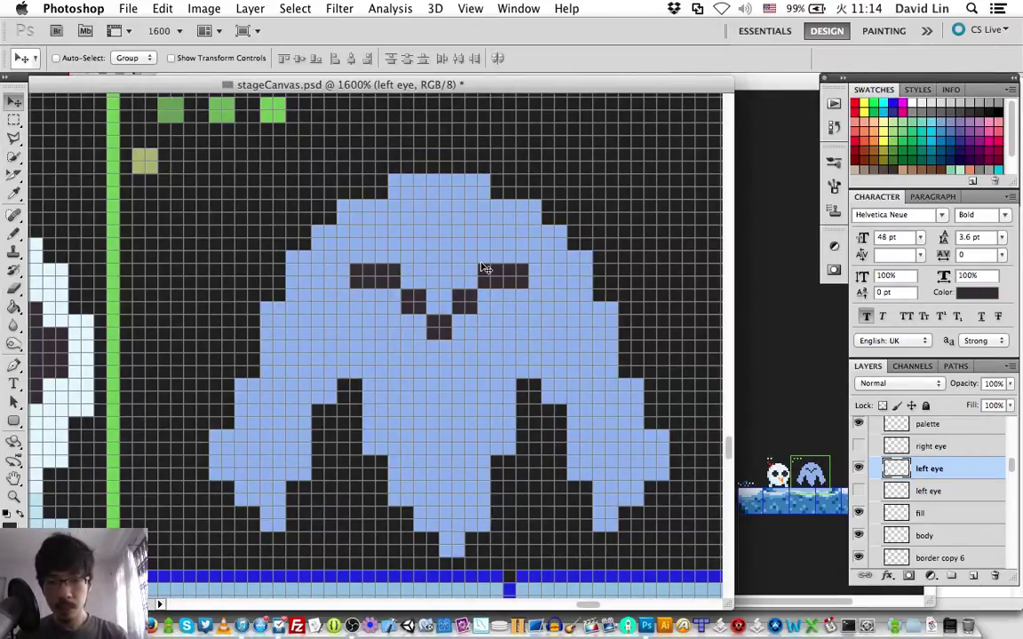
{"action": "key", "text": "e"}
{"action": "key", "text": "b"}
Step: Fill in dark pixels under both eyes and beside the centre to complete the V
{"action": "left_click", "coordinate": [388, 301]}
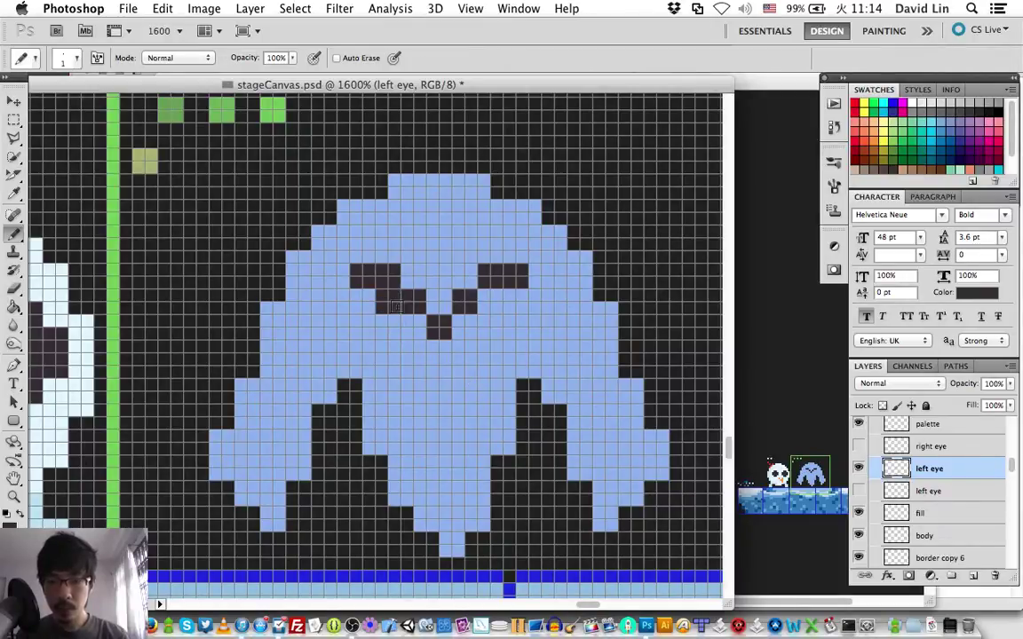
{"action": "left_click", "coordinate": [496, 301]}
{"action": "left_click", "coordinate": [483, 301]}
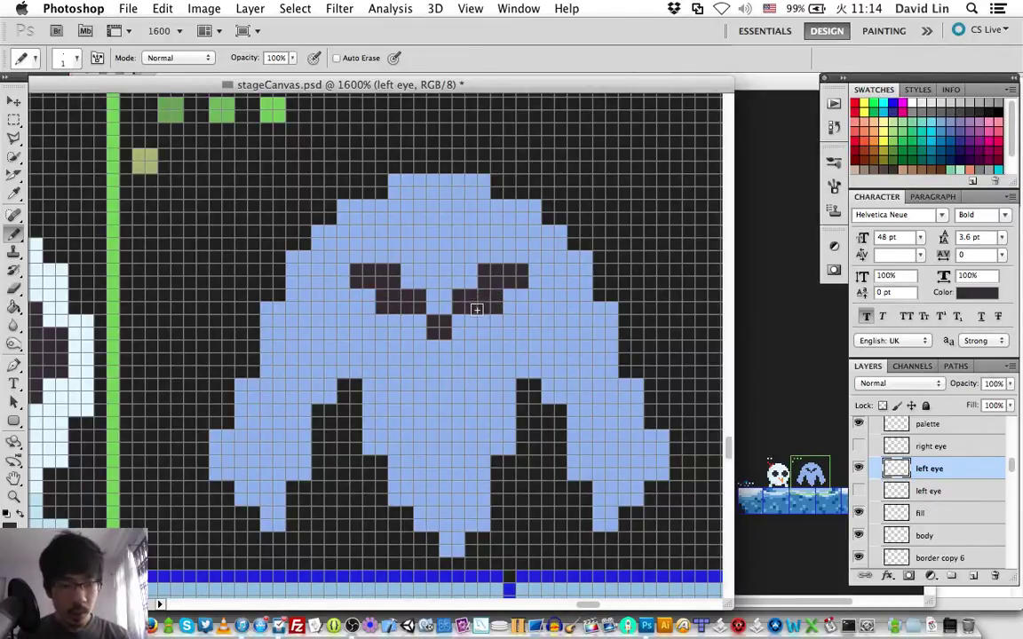
{"action": "left_click", "coordinate": [420, 325]}
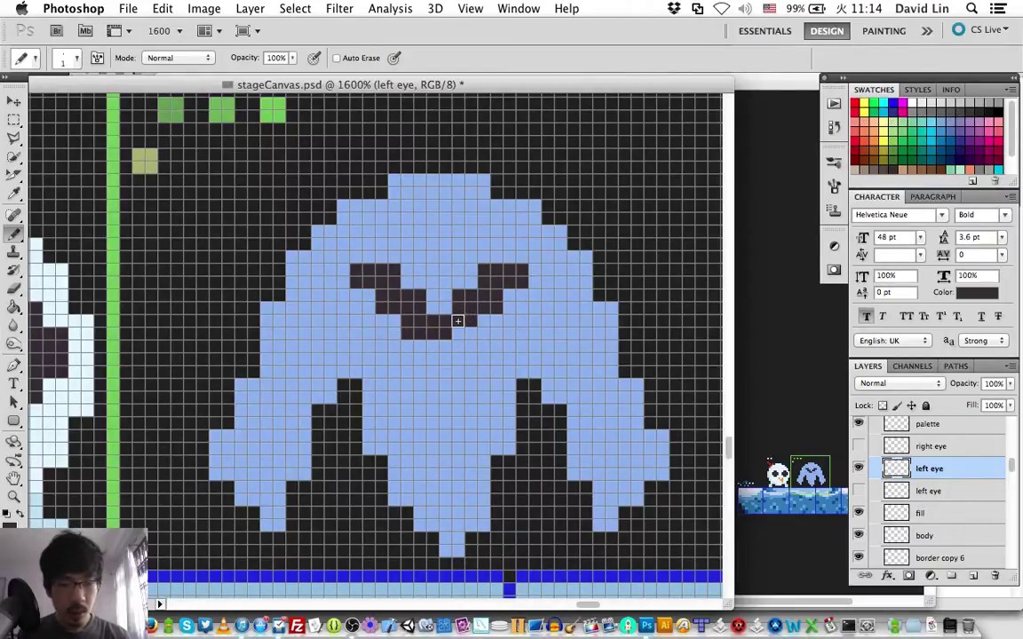
{"action": "left_click", "coordinate": [462, 328]}
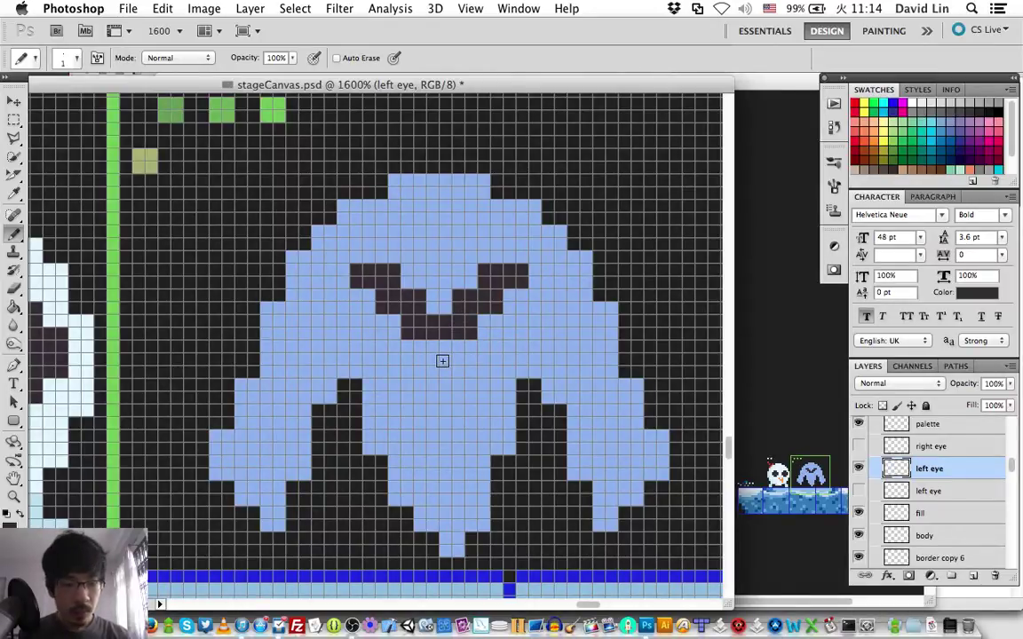
{"action": "key", "text": "v"}
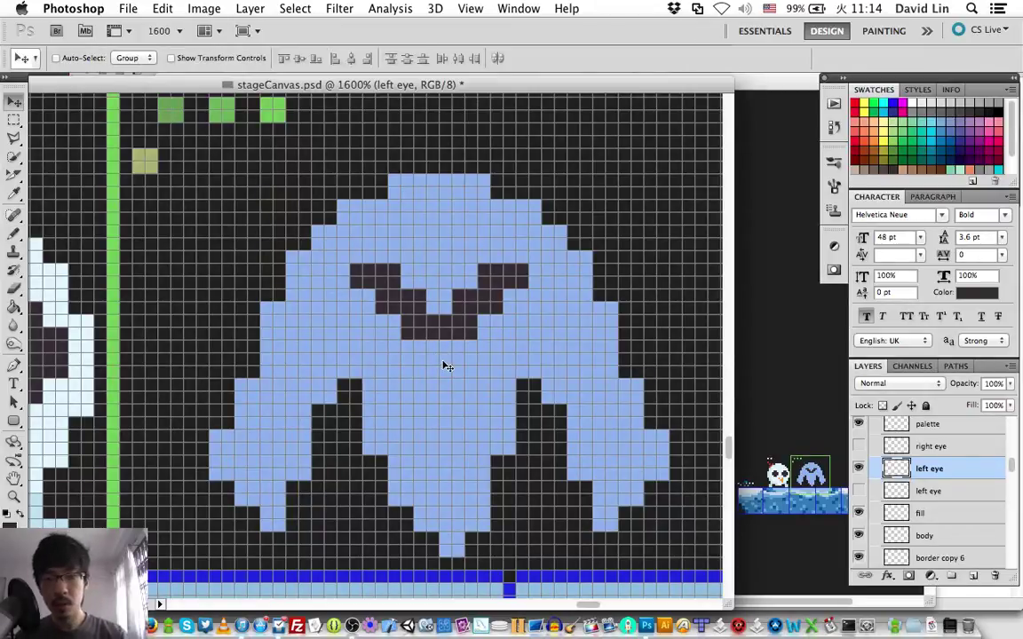
Step: Try nudging the V-shaped eyes left, right and down, settling them one pixel higher and centred
{"action": "key", "text": "Left"}
{"action": "key", "text": "Left"}
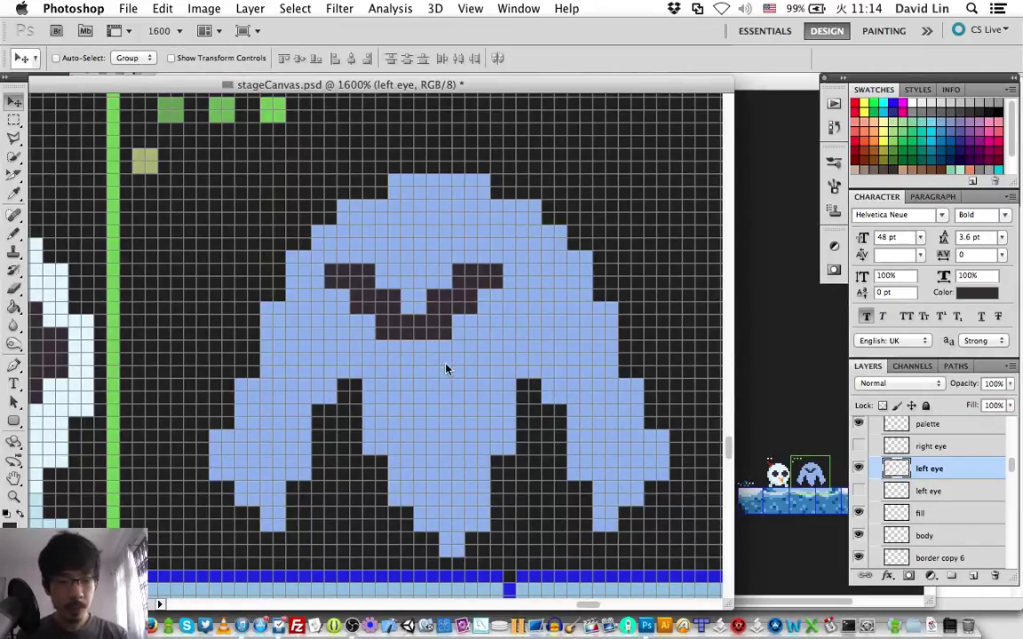
{"action": "key", "text": "Right"}
{"action": "key", "text": "Right"}
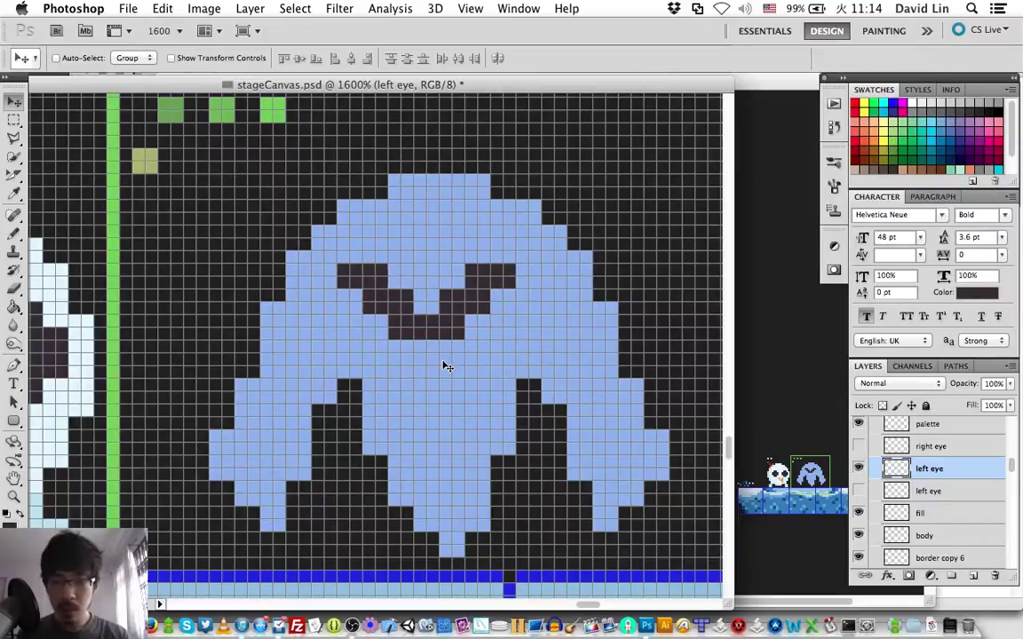
{"action": "key", "text": "Up"}
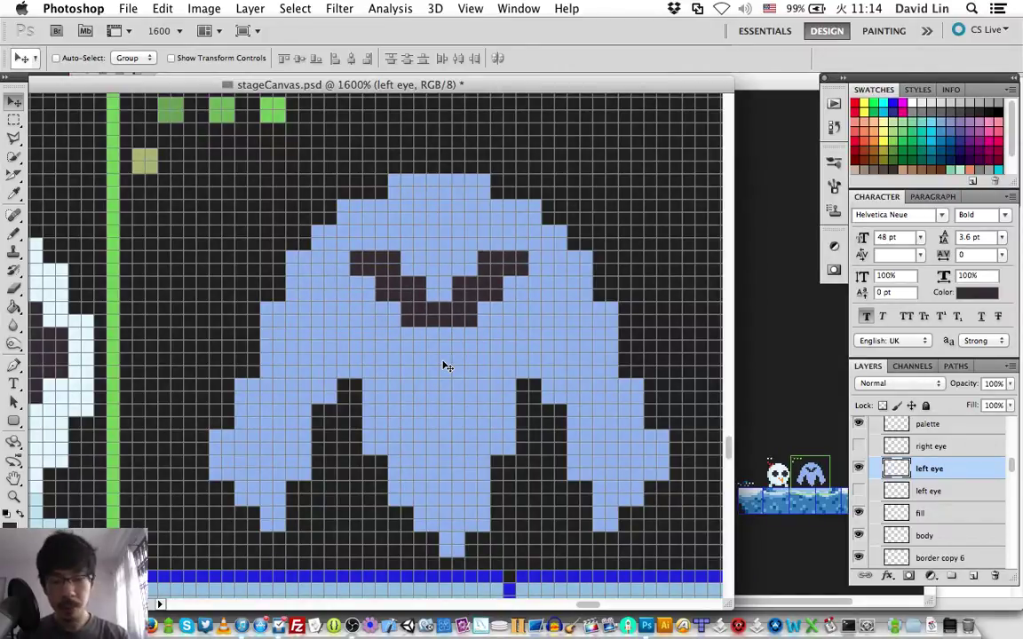
{"action": "key", "text": "Left"}
{"action": "key", "text": "Left"}
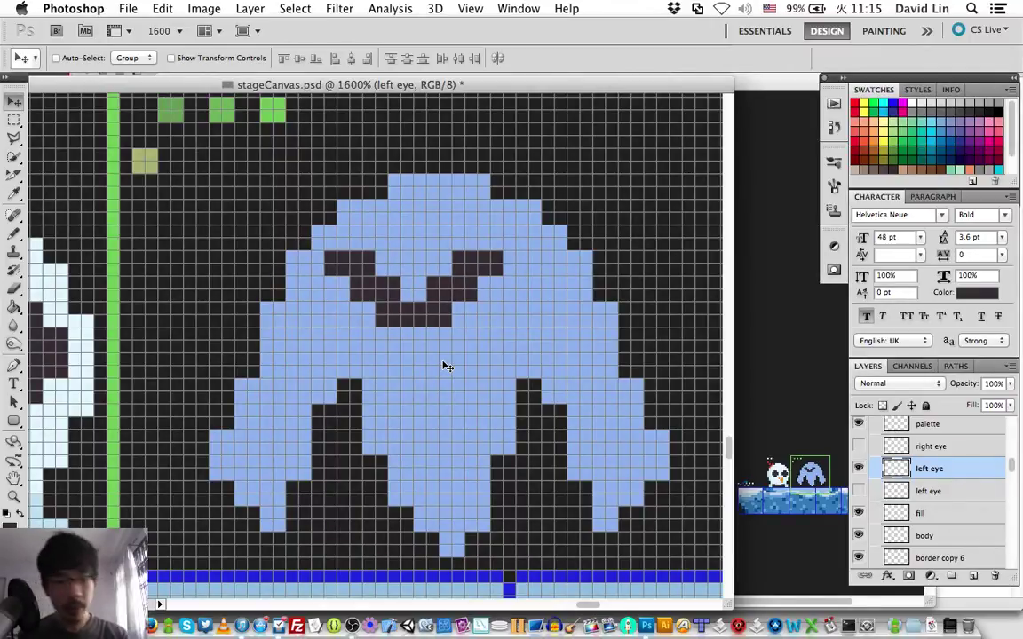
{"action": "key", "text": "Right"}
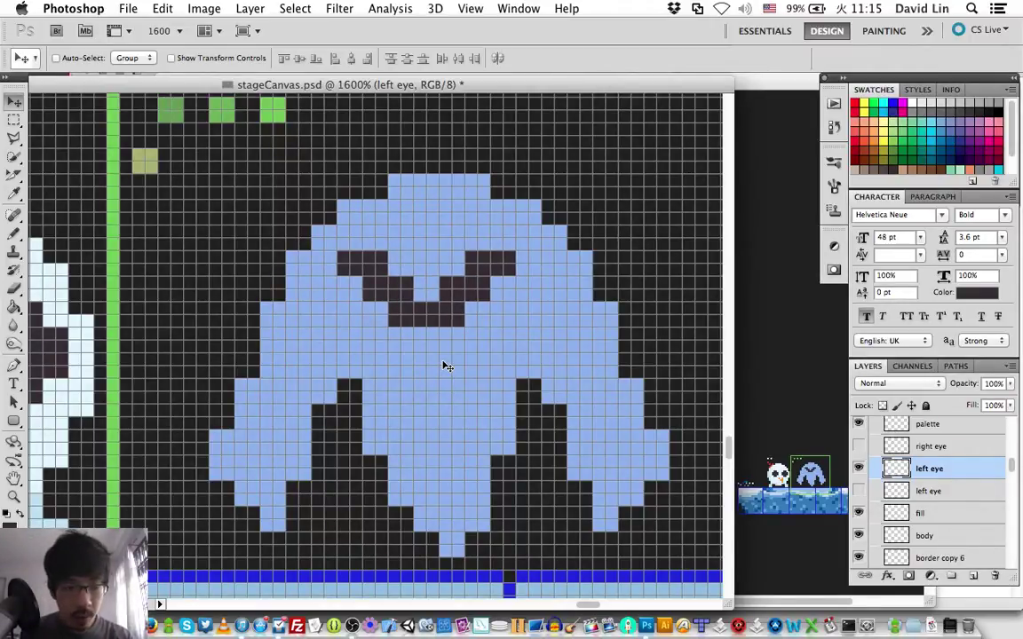
{"action": "key", "text": "Left"}
{"action": "key", "text": "Up"}
{"action": "key", "text": "Down"}
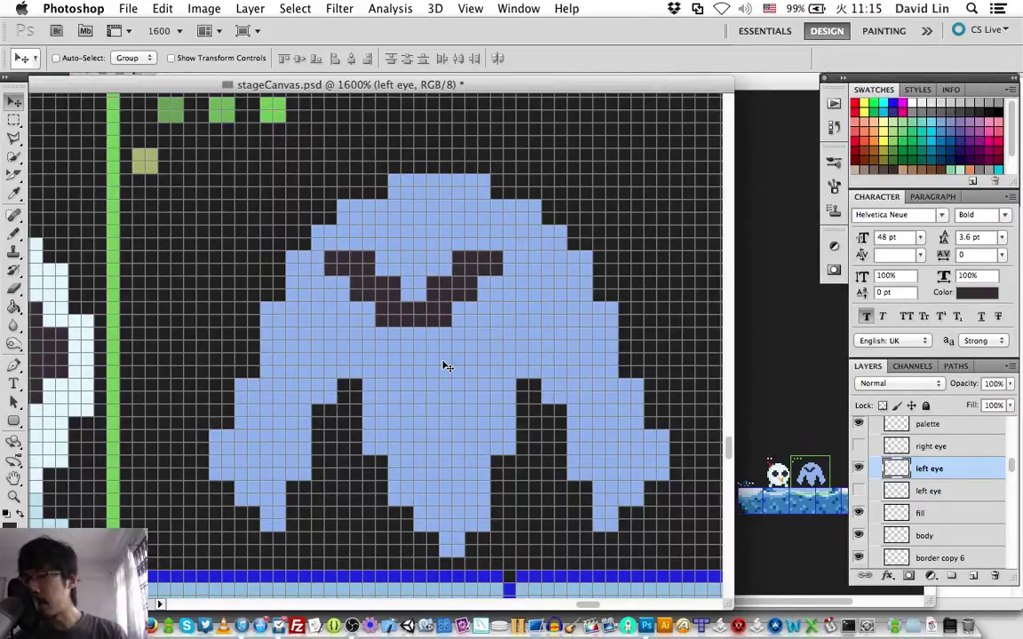
{"action": "key", "text": "Right"}
{"action": "key", "text": "Right"}
{"action": "key", "text": "Right"}
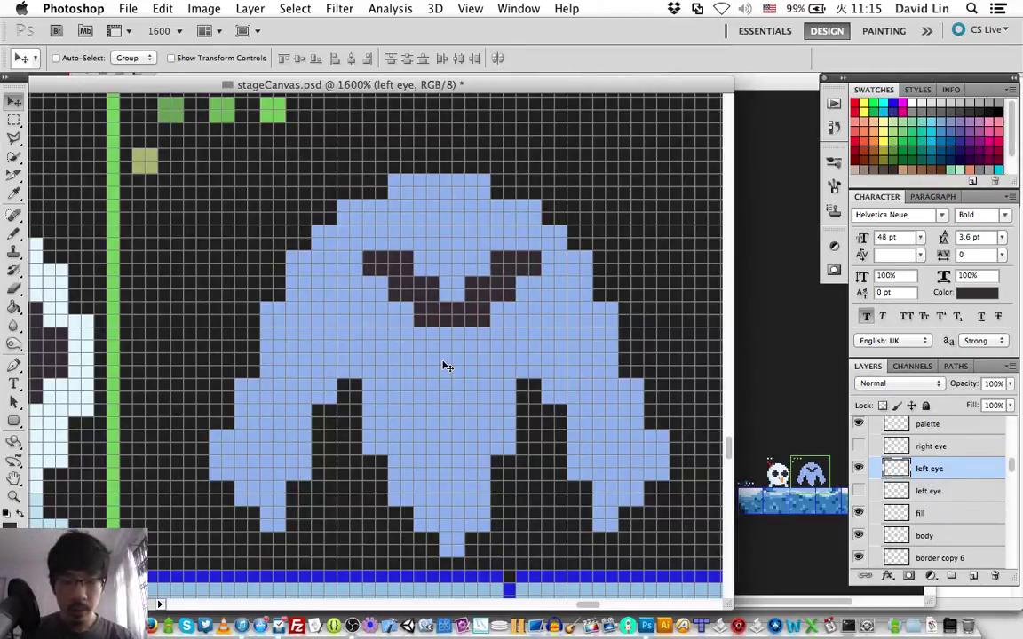
{"action": "key", "text": "Left"}
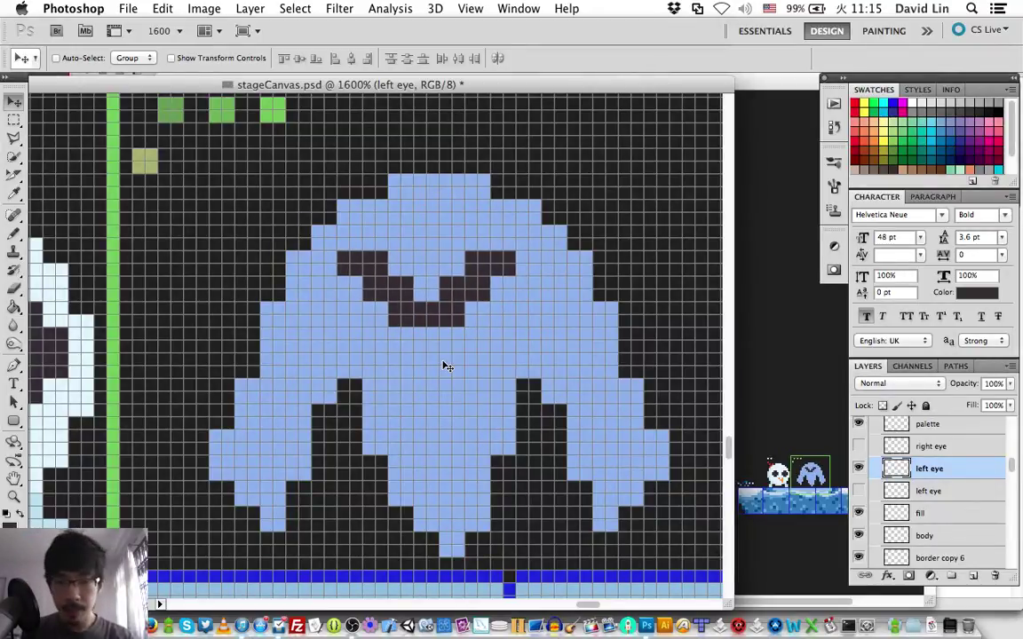
{"action": "key", "text": "Right"}
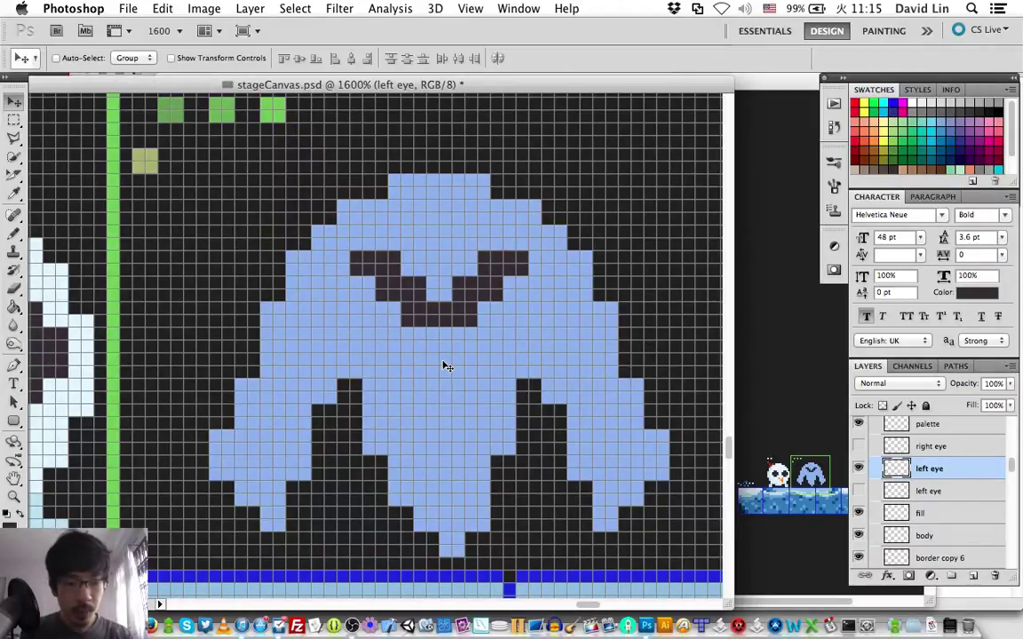
{"action": "key", "text": "Down"}
{"action": "key", "text": "Up"}
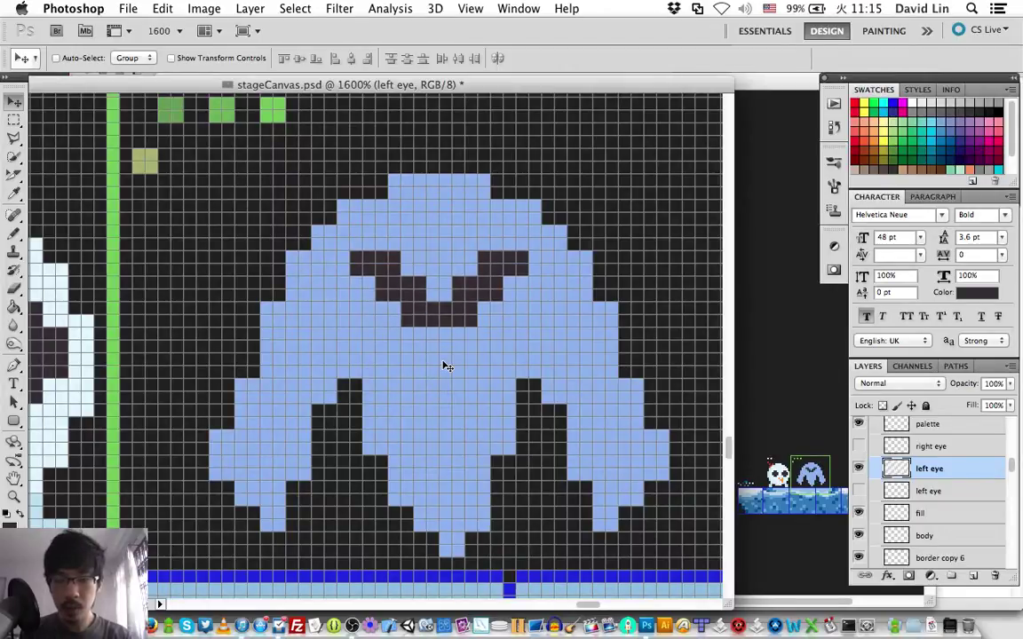
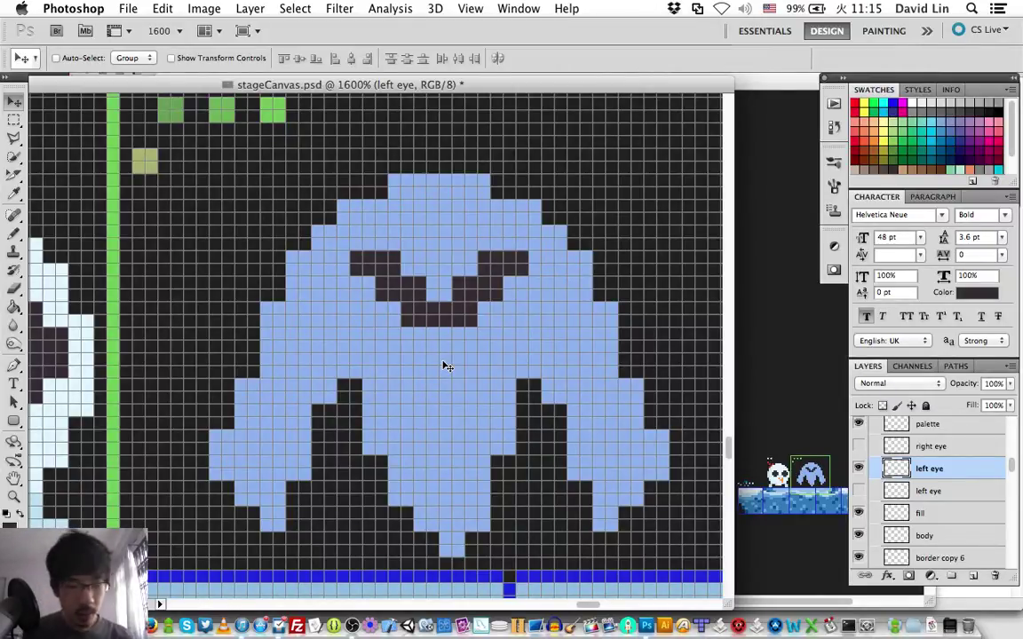
Step: Erase the dark V-shaped brow pixels from the ghost's face
{"action": "key", "text": "b"}
{"action": "mouse_move", "coordinate": [425, 355]}
{"action": "left_mouse_down"}
{"action": "mouse_move", "coordinate": [440, 338]}
{"action": "mouse_move", "coordinate": [425, 349]}
{"action": "left_mouse_up"}
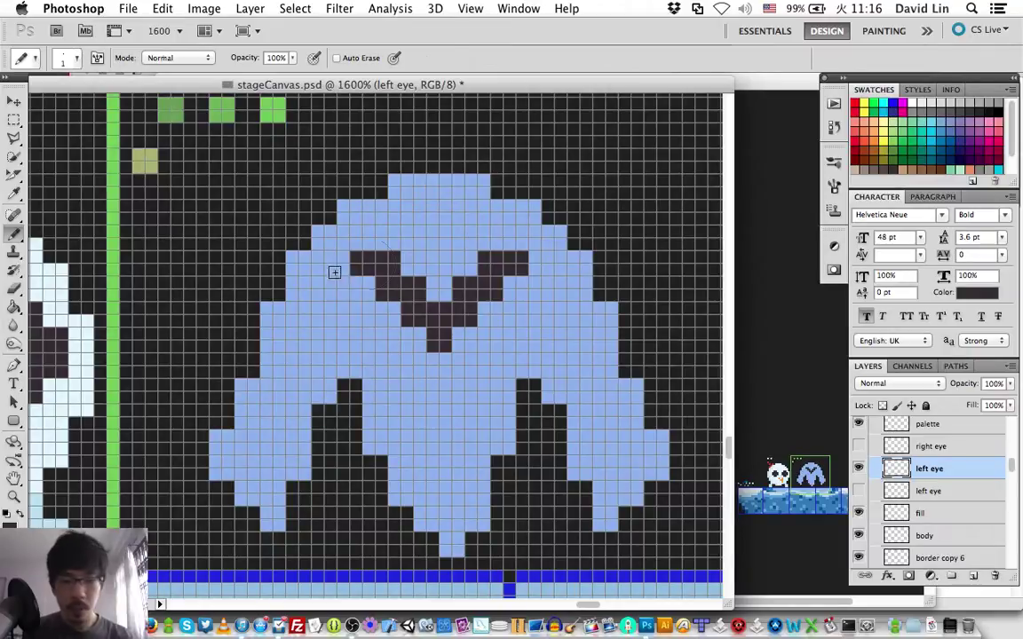
{"action": "key", "text": "e"}
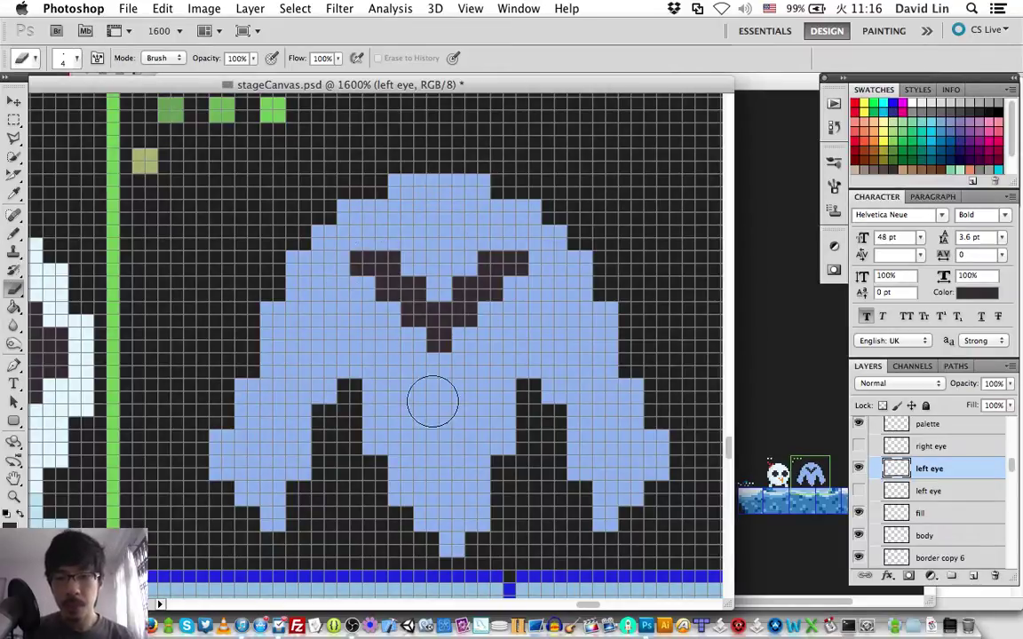
{"action": "left_click", "coordinate": [439, 310]}
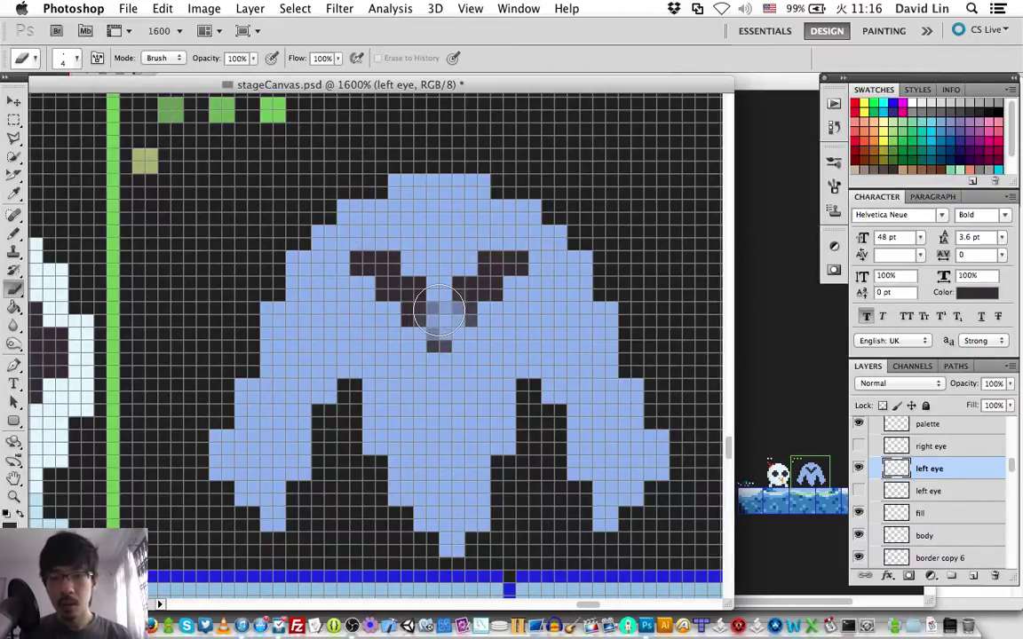
{"action": "left_click_drag", "start_coordinate": [439, 310], "coordinate": [487, 266]}
{"action": "key", "text": "ctrl+z"}
Step: Draw a solid square dark eye on the left side of the face, pixel by pixel
{"action": "key", "text": "b"}
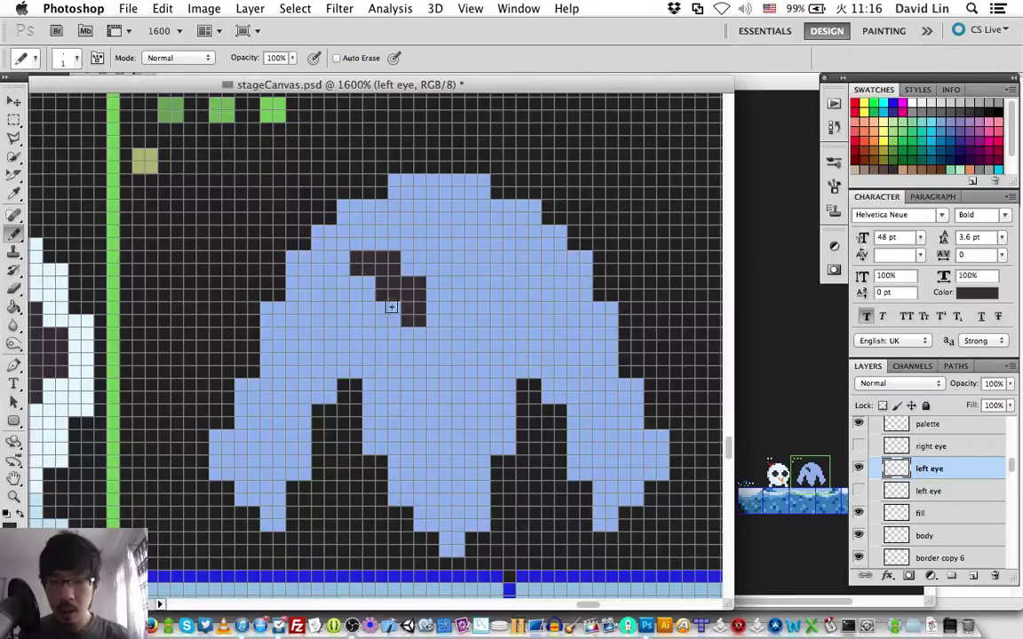
{"action": "left_click_drag", "start_coordinate": [391, 307], "coordinate": [365, 271]}
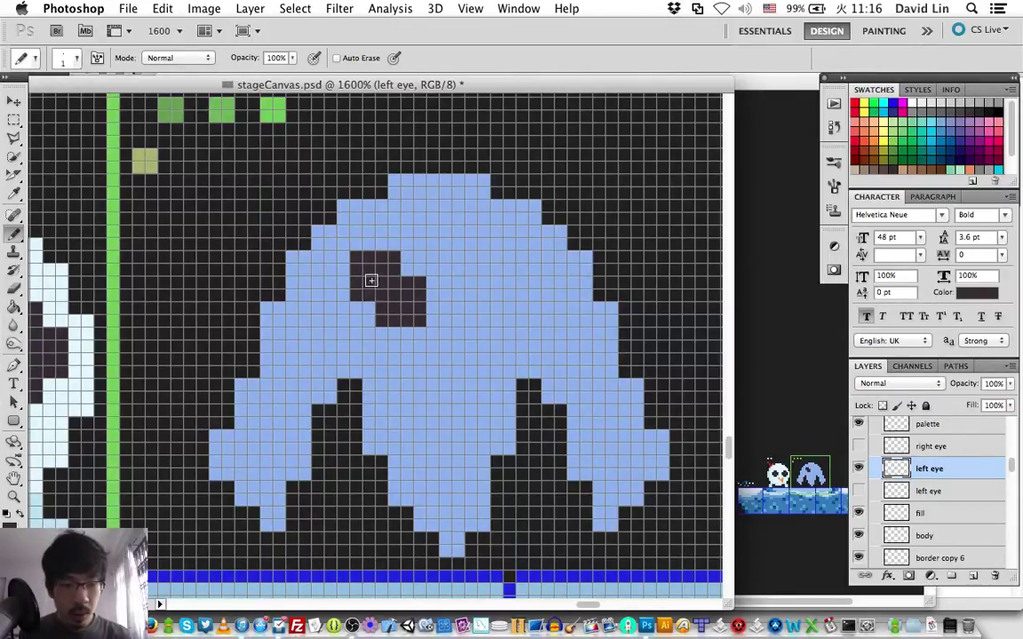
{"action": "key", "text": "super+z"}
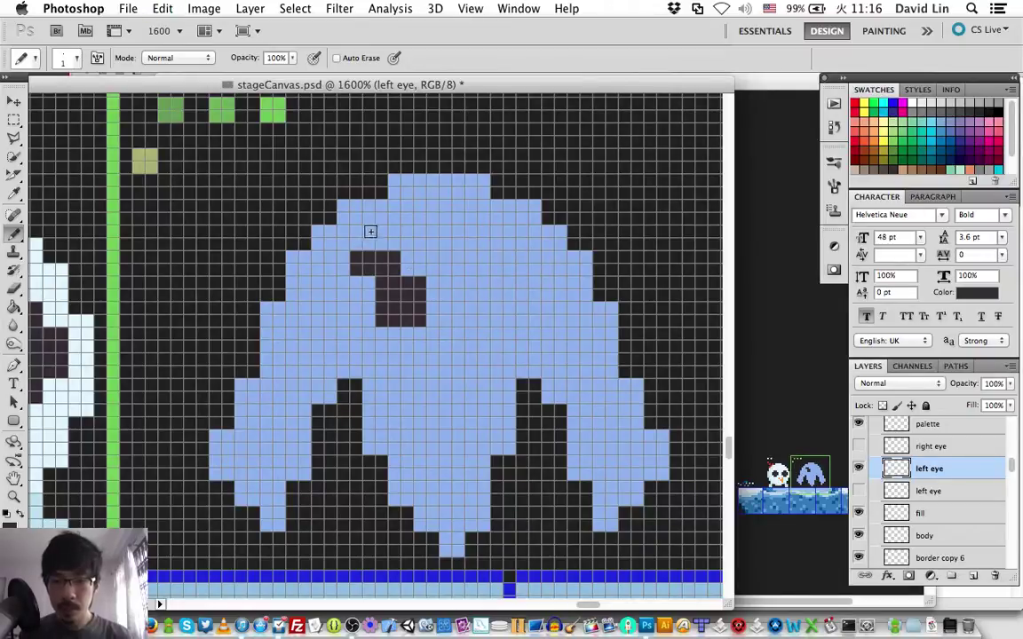
{"action": "key", "text": "super+z"}
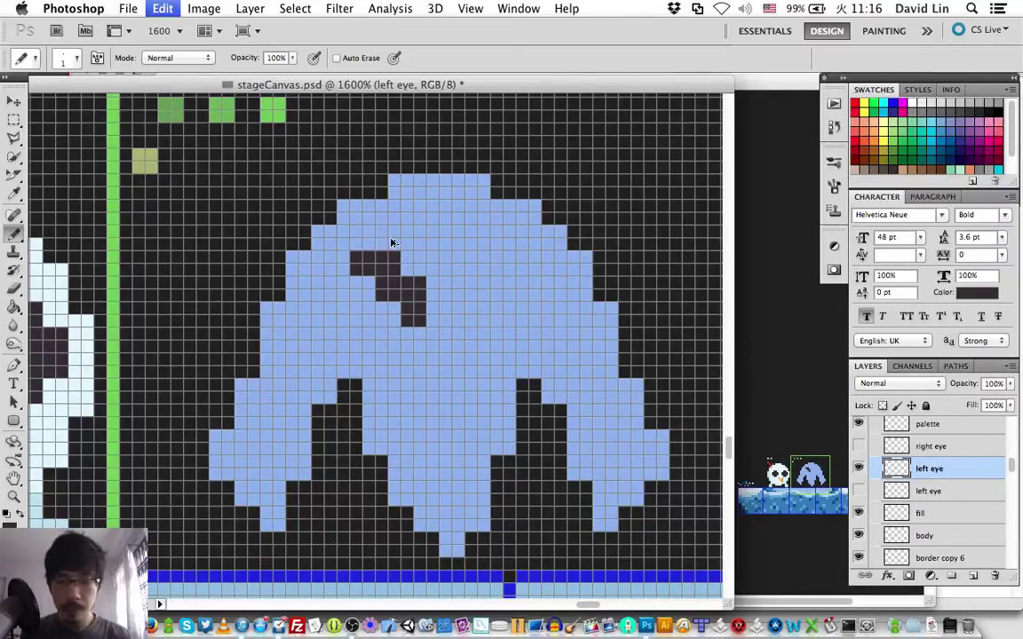
{"action": "left_click", "coordinate": [371, 281]}
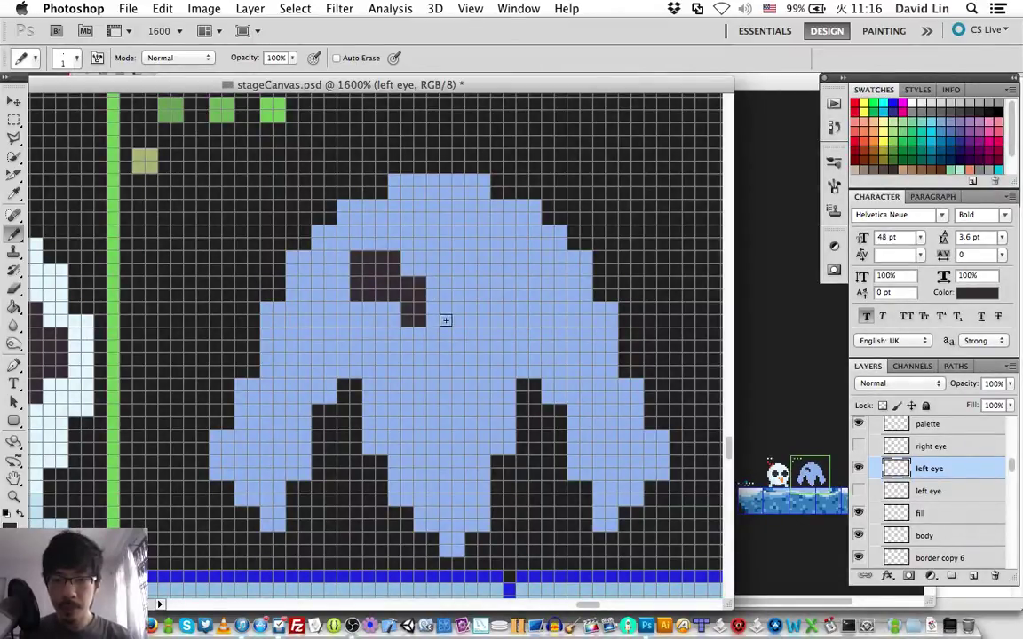
{"action": "left_click_drag", "start_coordinate": [417, 311], "coordinate": [383, 311]}
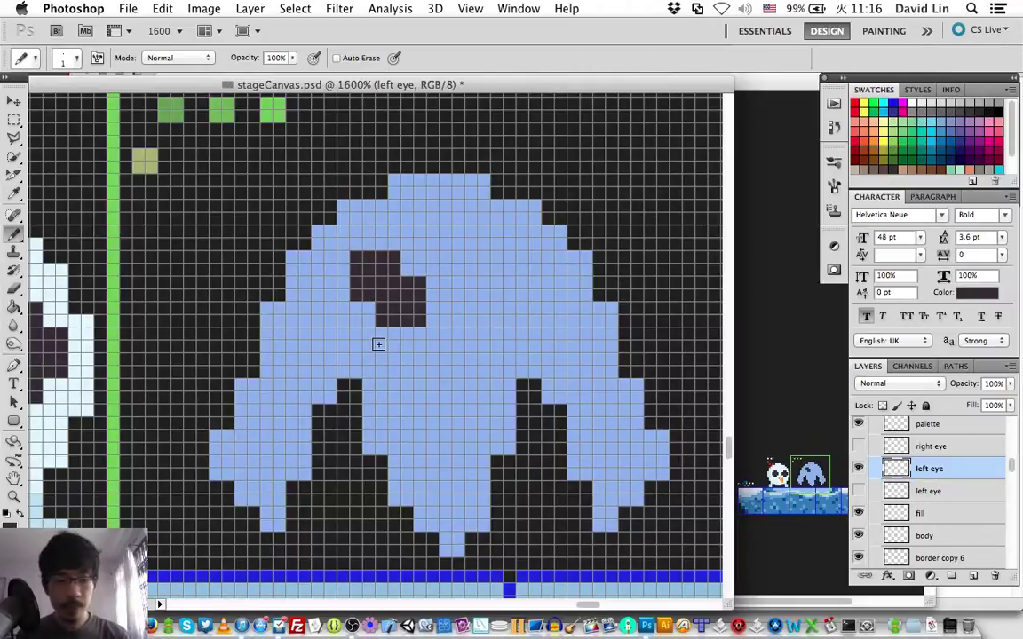
Step: Duplicate the left eye, flip the copy horizontally, and shift it right as the right eye
{"action": "key", "text": "v"}
{"action": "key", "text": "Left"}
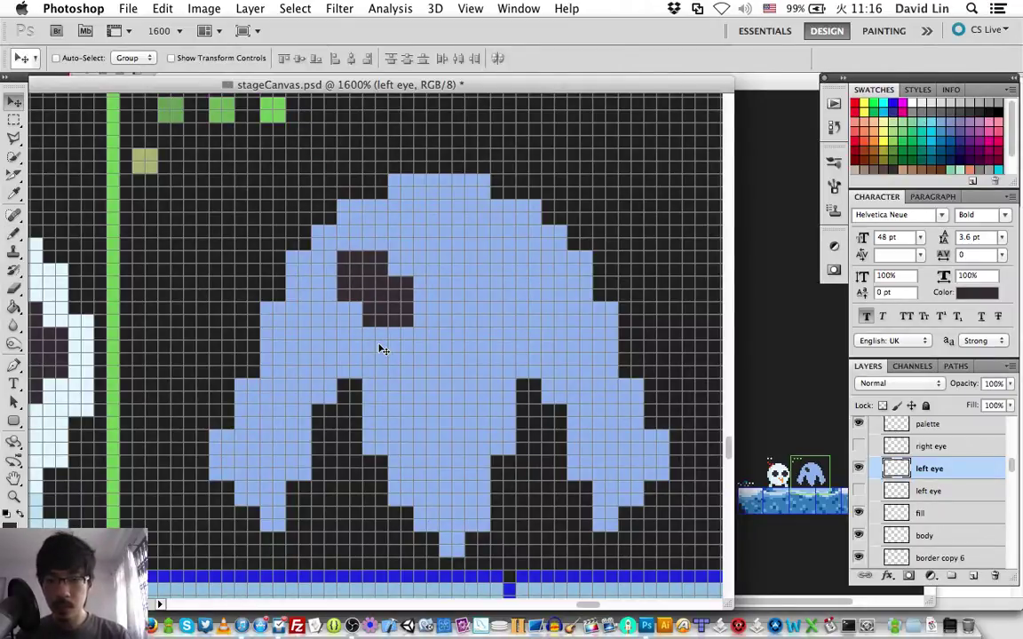
{"action": "key", "text": "super+j"}
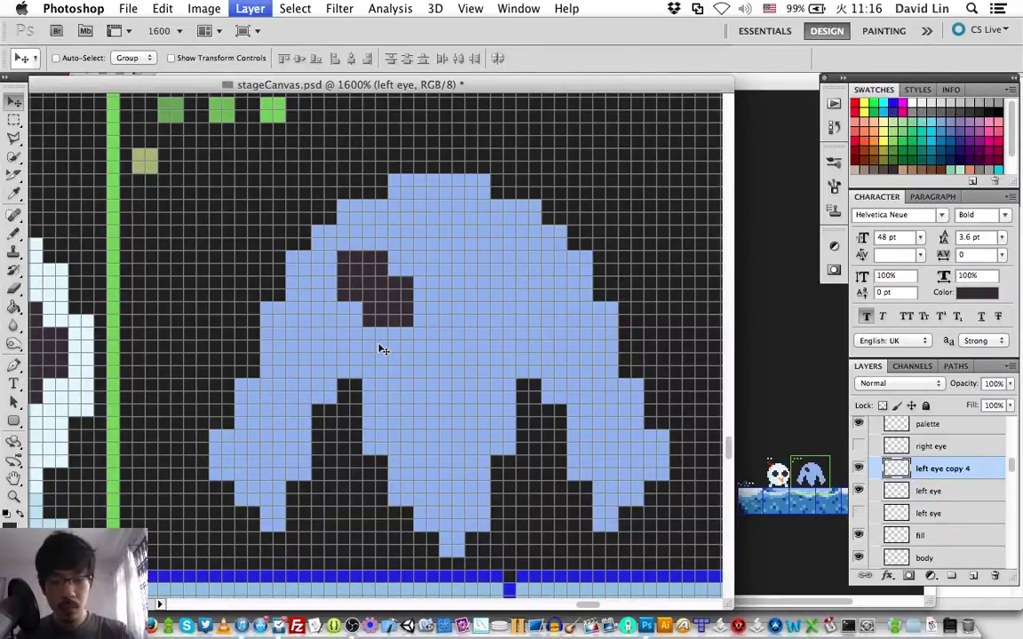
{"action": "key", "text": "super+t"}
{"action": "right_click", "coordinate": [385, 284]}
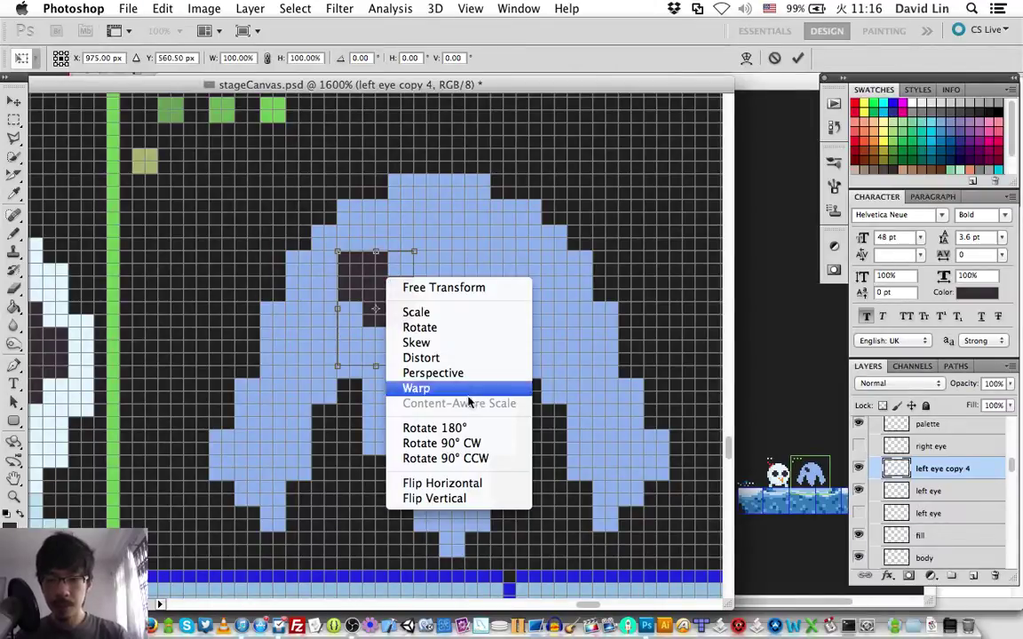
{"action": "left_click", "coordinate": [454, 482]}
{"action": "key", "text": "Return"}
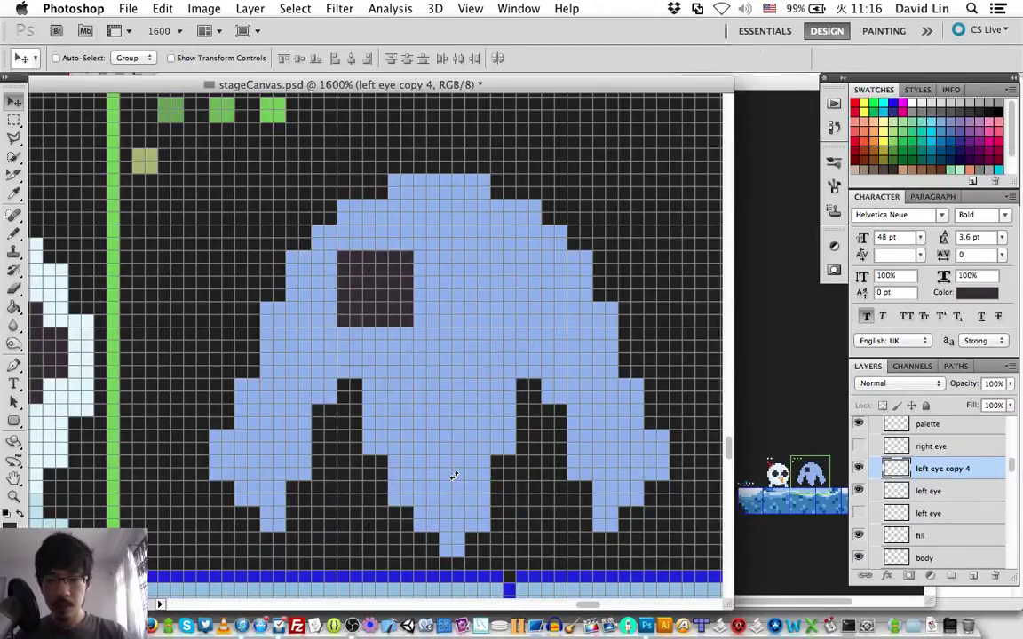
{"action": "key", "text": "shift+Right"}
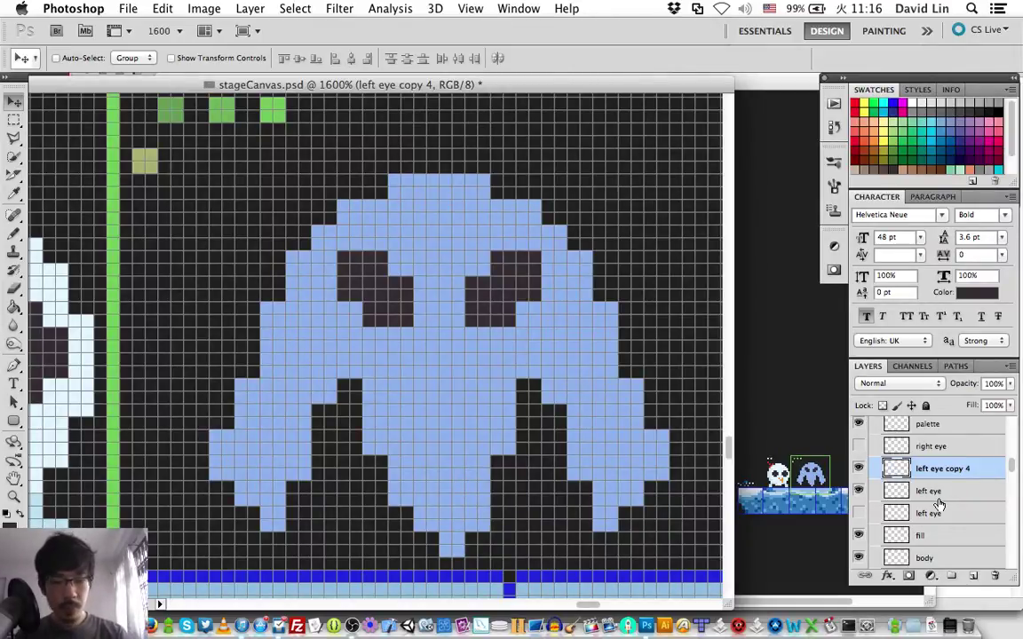
{"action": "scroll", "coordinate": [939, 504], "scroll_direction": "up", "scroll_amount": 4}
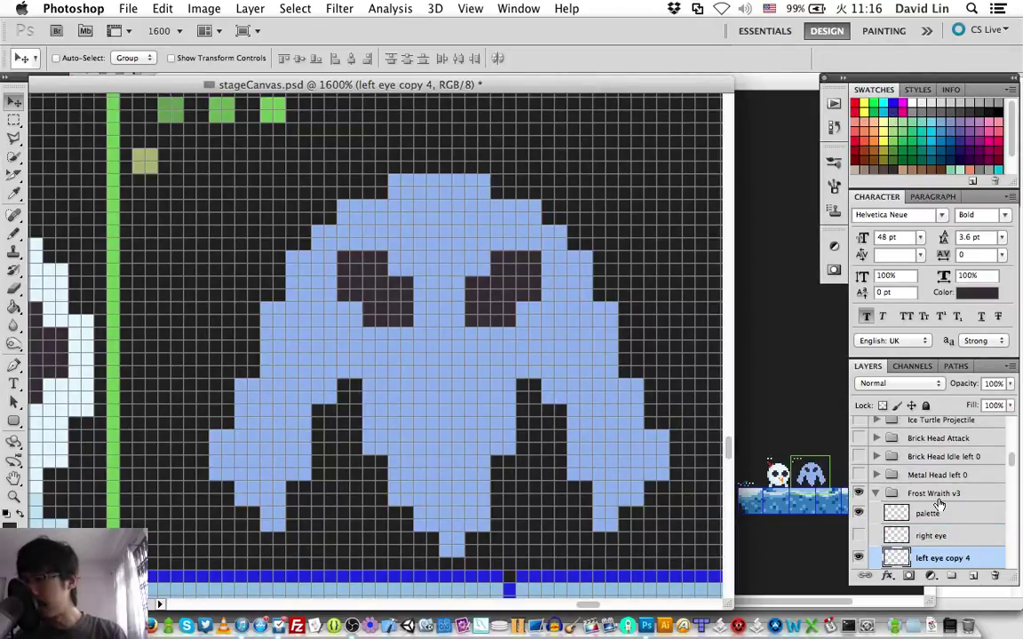
Step: Duplicate the Frost Wraith v3 group and name the copy 'Frost Wraith v4'
{"action": "left_click", "coordinate": [877, 495]}
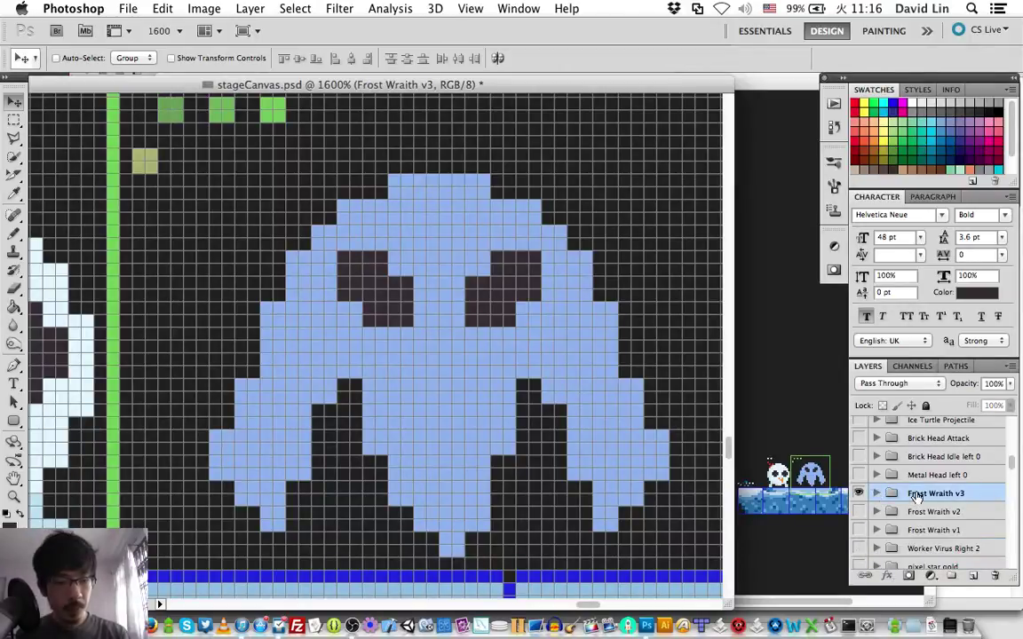
{"action": "right_click", "coordinate": [918, 497]}
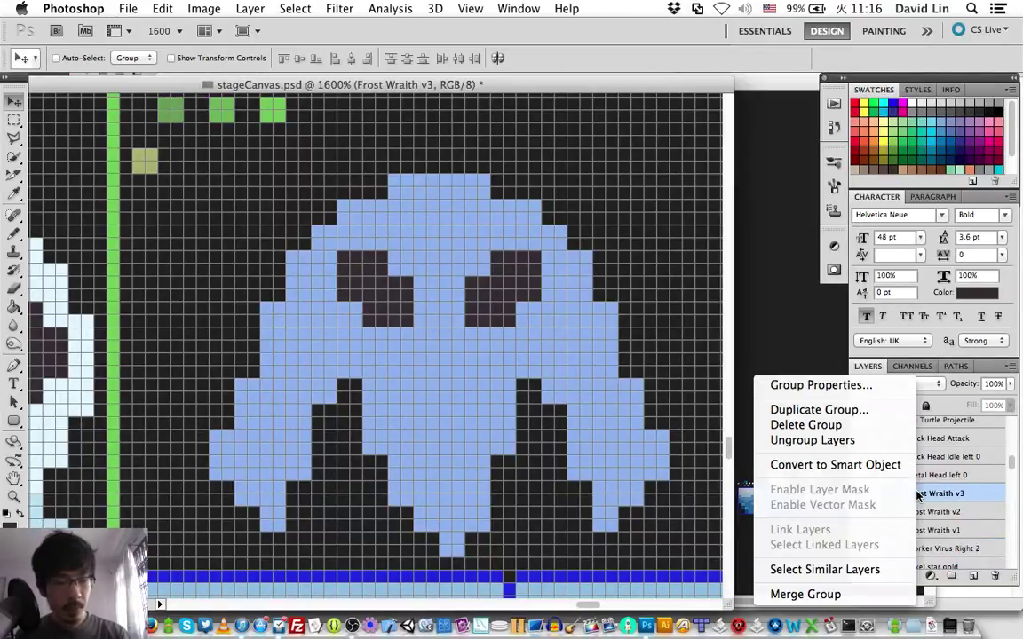
{"action": "left_click", "coordinate": [842, 411]}
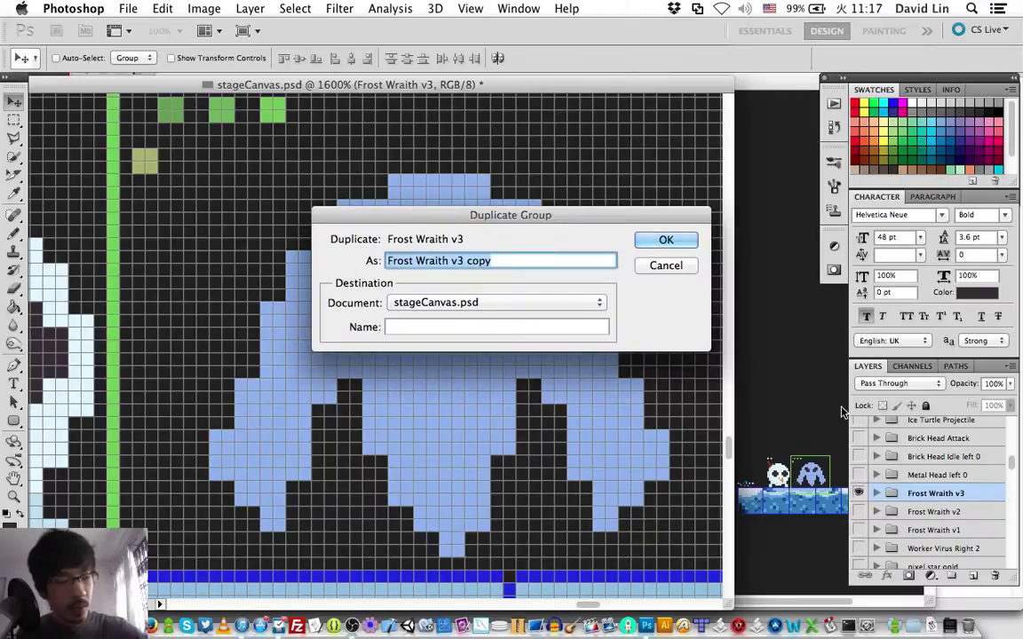
{"action": "key", "text": "Right"}
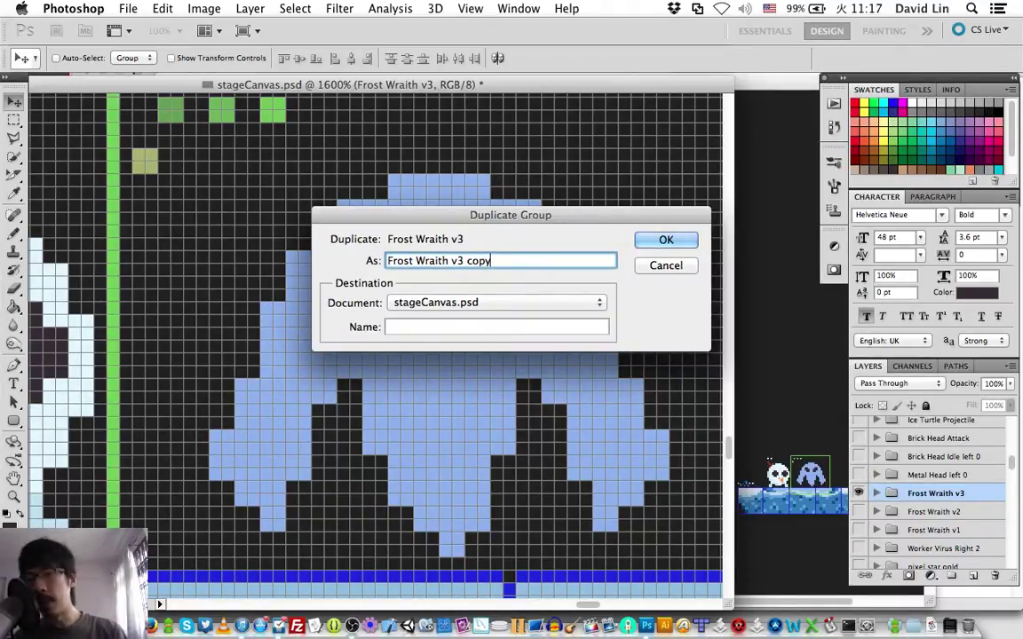
{"action": "key", "text": "BackSpace"}
{"action": "key", "text": "BackSpace"}
{"action": "key", "text": "BackSpace"}
{"action": "key", "text": "BackSpace"}
{"action": "key", "text": "BackSpace"}
{"action": "key", "text": "BackSpace"}
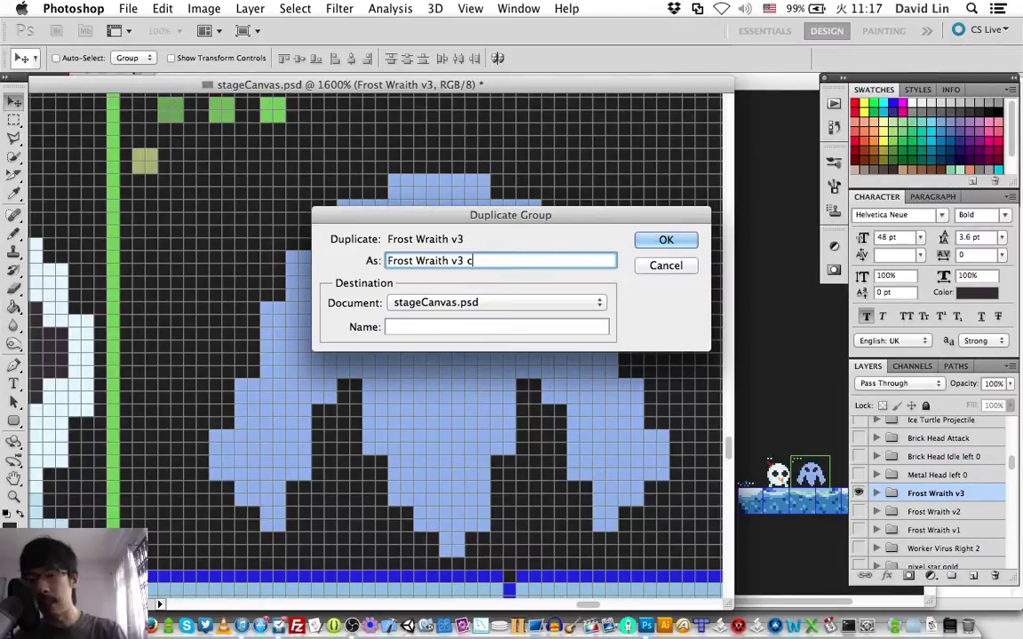
{"action": "type", "text": "4"}
{"action": "key", "text": "Return"}
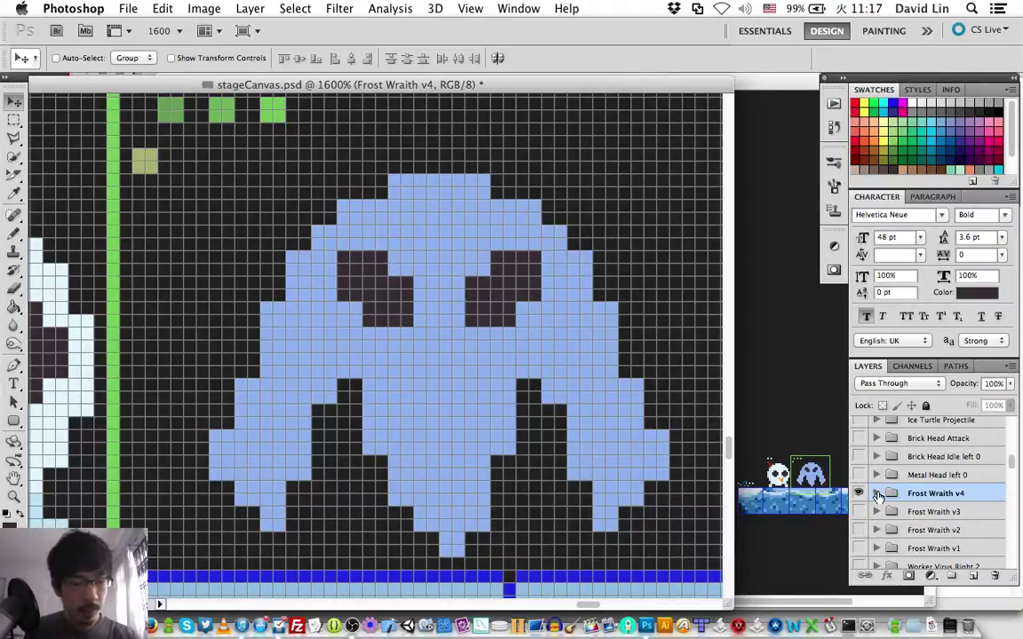
Step: Expand the Frost Wraith v4 group and hide the right and left eye layers
{"action": "left_click", "coordinate": [877, 494]}
{"action": "scroll", "coordinate": [866, 511], "scroll_direction": "down", "scroll_amount": 1}
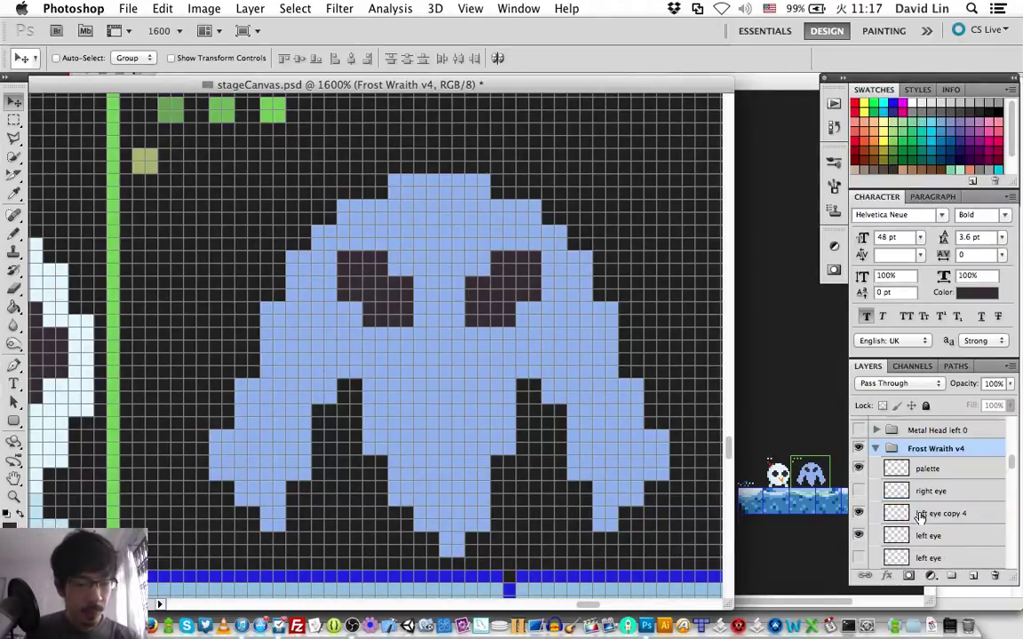
{"action": "left_click", "coordinate": [859, 513]}
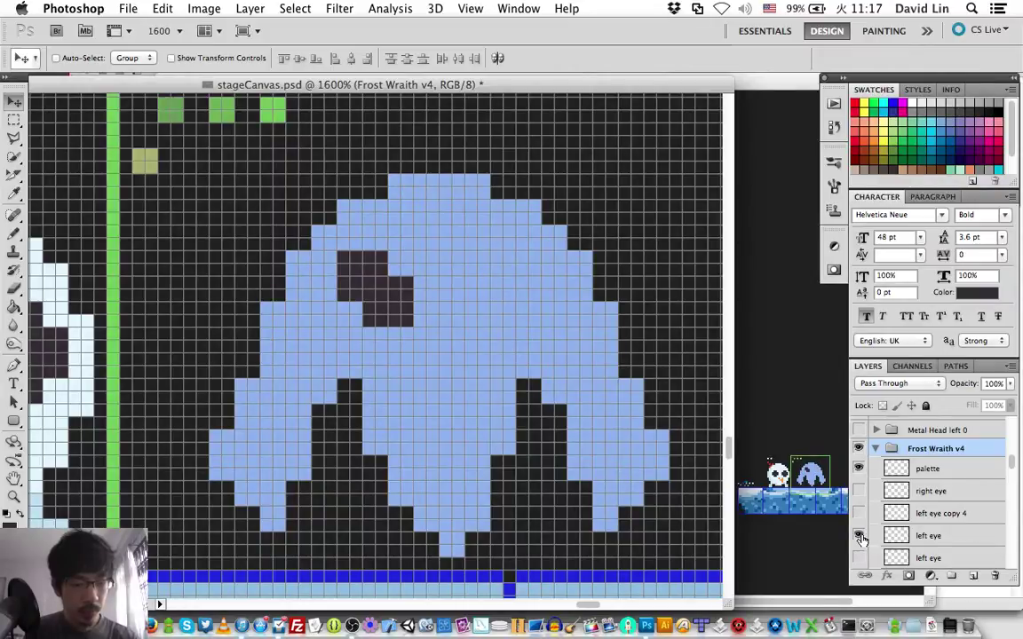
{"action": "left_click", "coordinate": [859, 537]}
Step: Sample the ghost's light blue, select the body layer, and hide the fill layer
{"action": "left_click", "coordinate": [904, 493]}
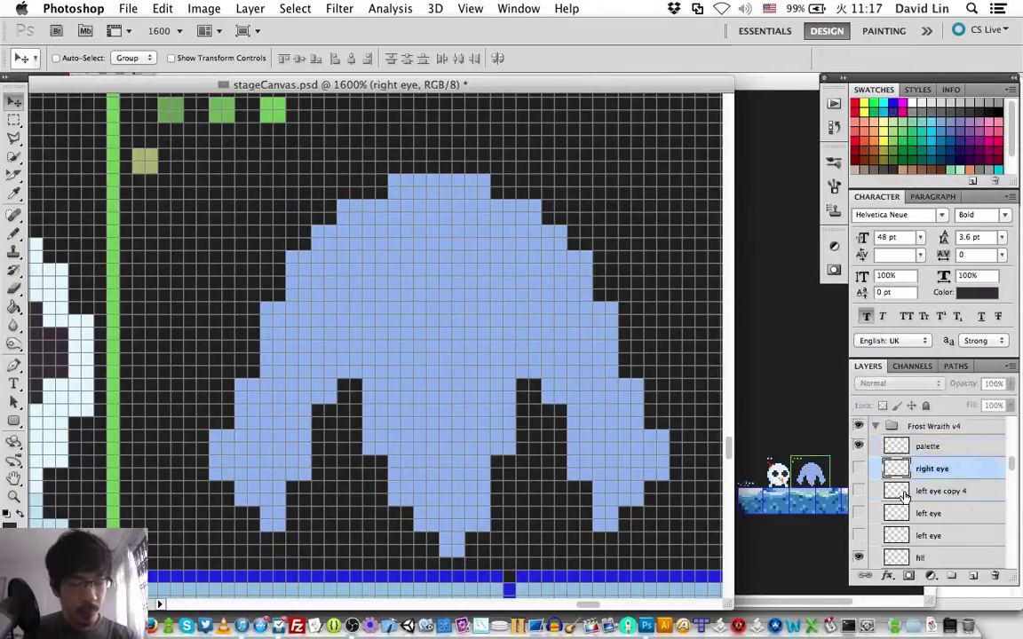
{"action": "scroll", "coordinate": [928, 486], "scroll_direction": "down", "scroll_amount": 2}
{"action": "left_click", "coordinate": [934, 473], "text": "shift"}
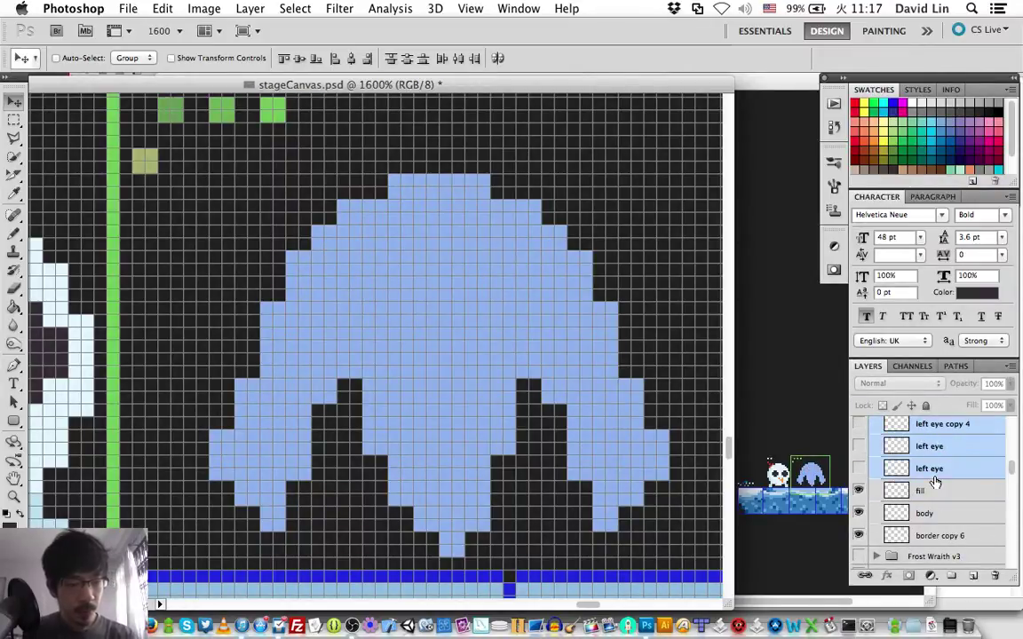
{"action": "left_click", "coordinate": [934, 484]}
{"action": "scroll", "coordinate": [934, 482], "scroll_direction": "down", "scroll_amount": 2}
{"action": "left_click", "coordinate": [557, 423], "text": "alt"}
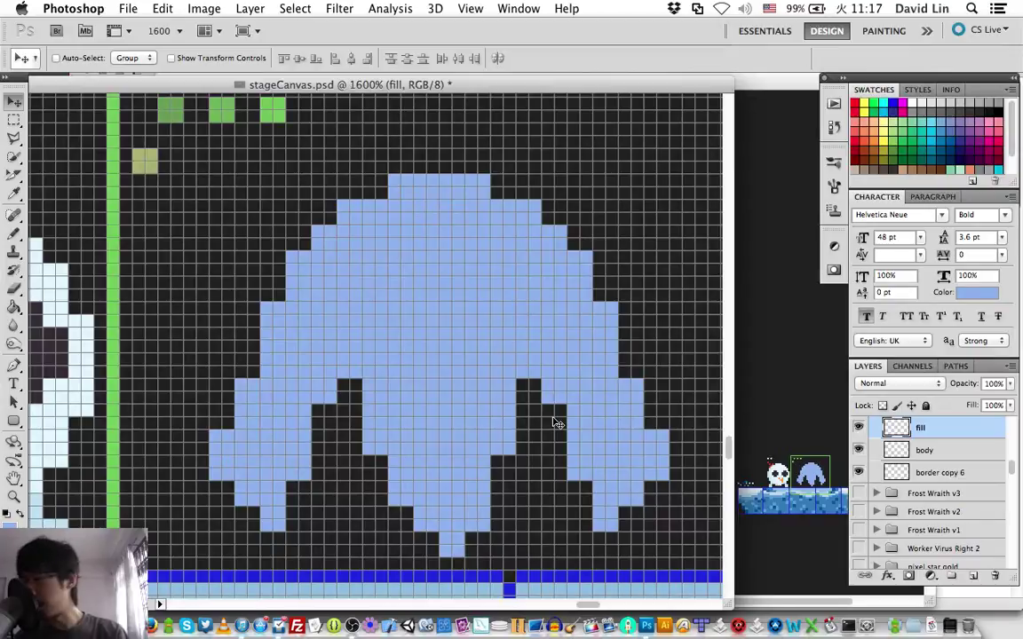
{"action": "left_click", "coordinate": [923, 450]}
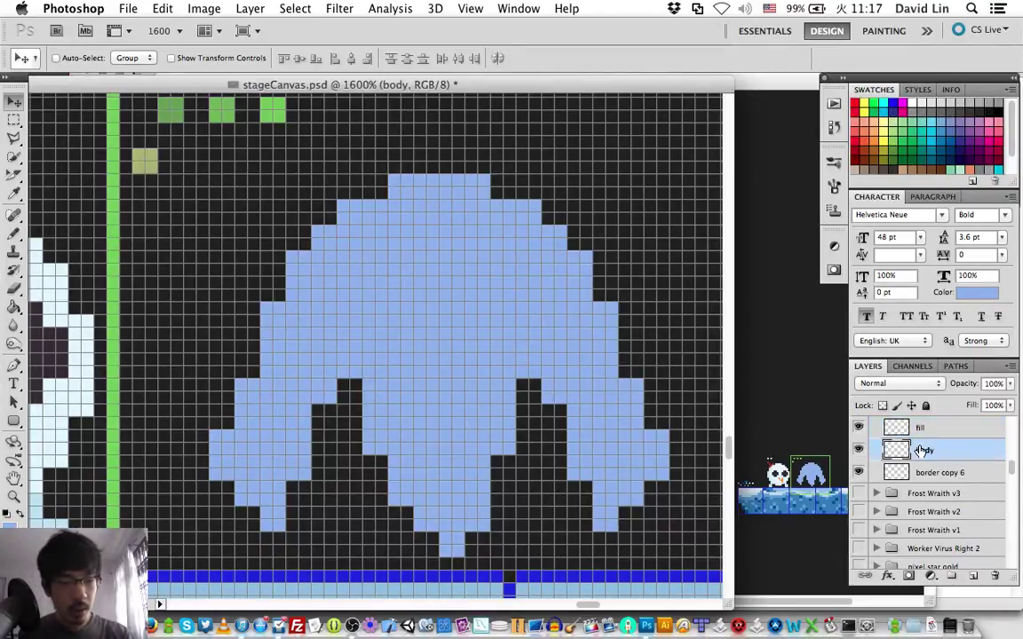
{"action": "left_click", "coordinate": [858, 428]}
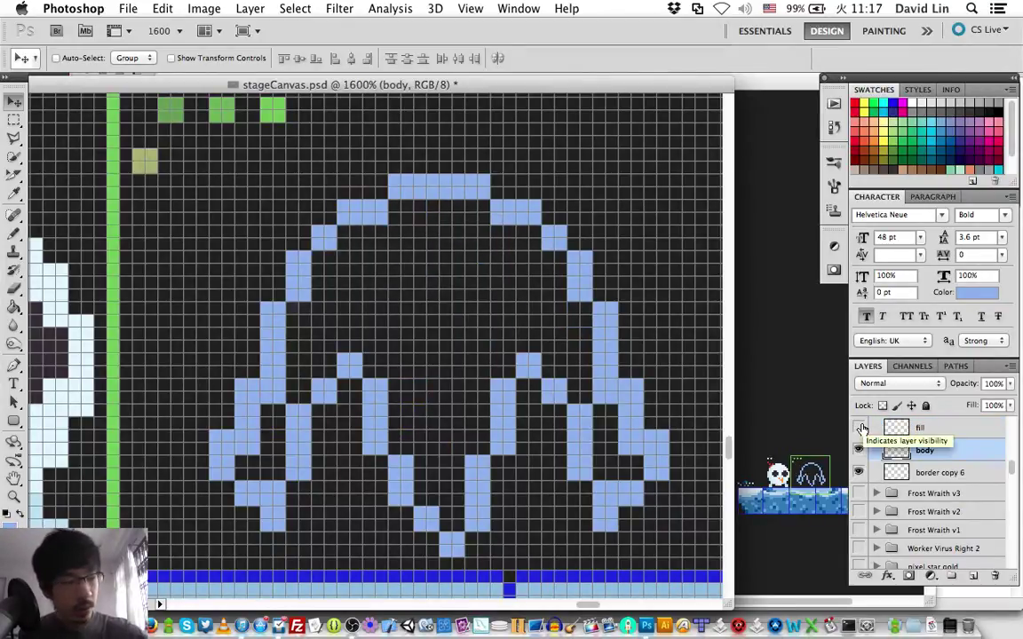
Step: Erase the lower legs and inner loops from the ghost's body outline
{"action": "key", "text": "b"}
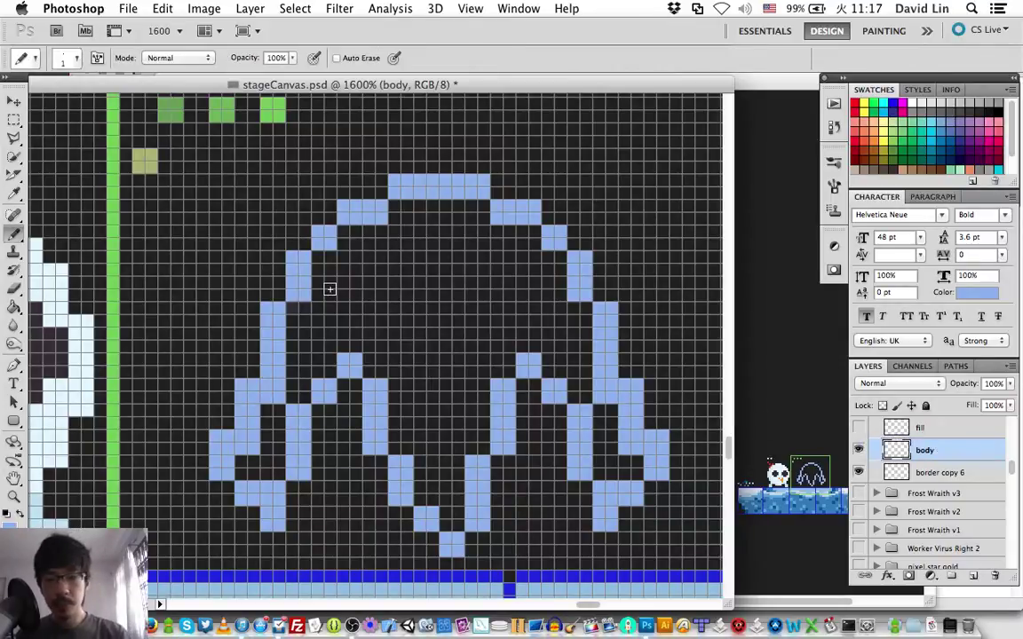
{"action": "key", "text": "e"}
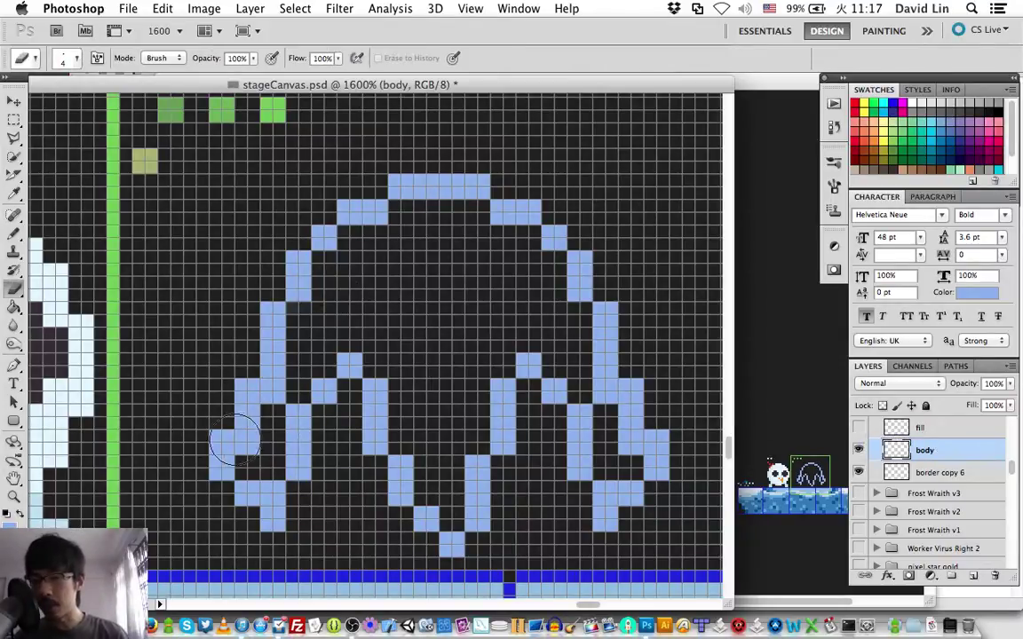
{"action": "mouse_move", "coordinate": [217, 396]}
{"action": "left_mouse_down"}
{"action": "mouse_move", "coordinate": [217, 435]}
{"action": "mouse_move", "coordinate": [288, 498]}
{"action": "mouse_move", "coordinate": [293, 422]}
{"action": "left_mouse_up"}
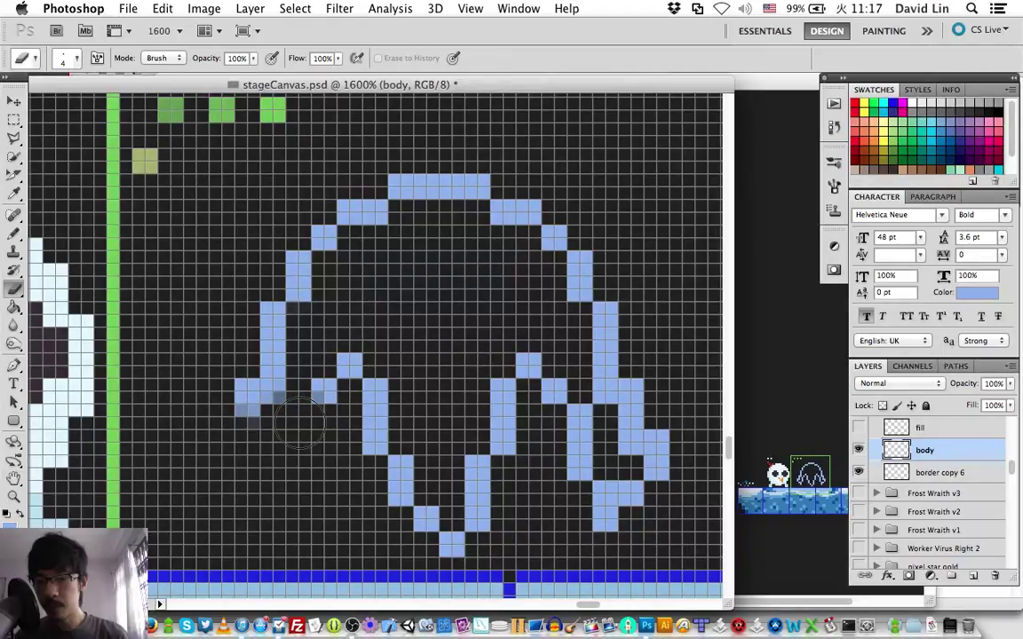
{"action": "mouse_move", "coordinate": [300, 424]}
{"action": "left_mouse_down"}
{"action": "mouse_move", "coordinate": [334, 340]}
{"action": "mouse_move", "coordinate": [220, 356]}
{"action": "mouse_move", "coordinate": [245, 448]}
{"action": "mouse_move", "coordinate": [280, 368]}
{"action": "mouse_move", "coordinate": [271, 370]}
{"action": "mouse_move", "coordinate": [264, 320]}
{"action": "left_mouse_up"}
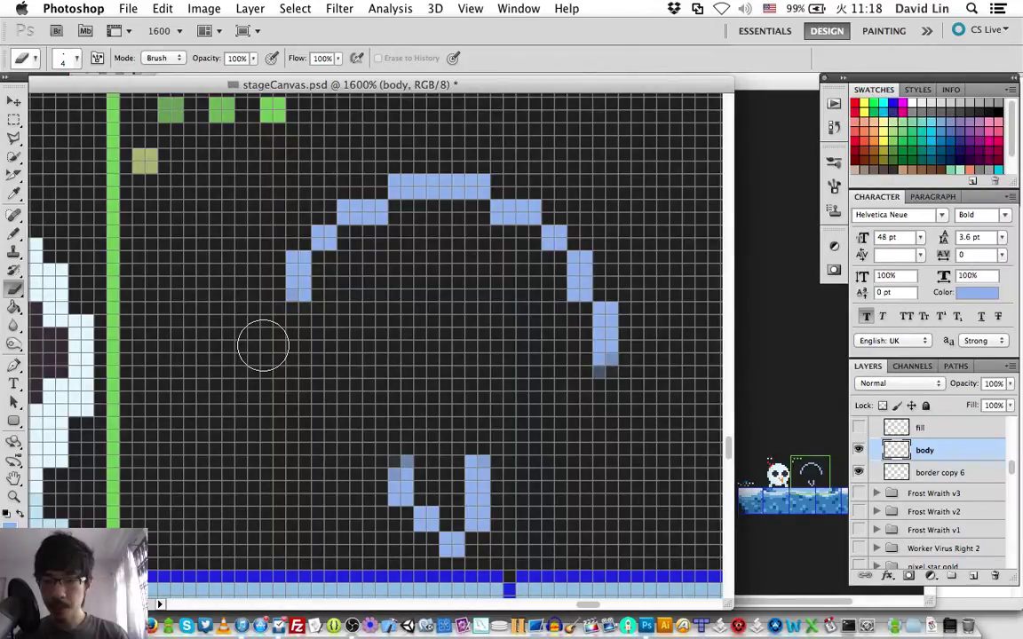
{"action": "key", "text": "b"}
{"action": "key", "text": "ctrl+z"}
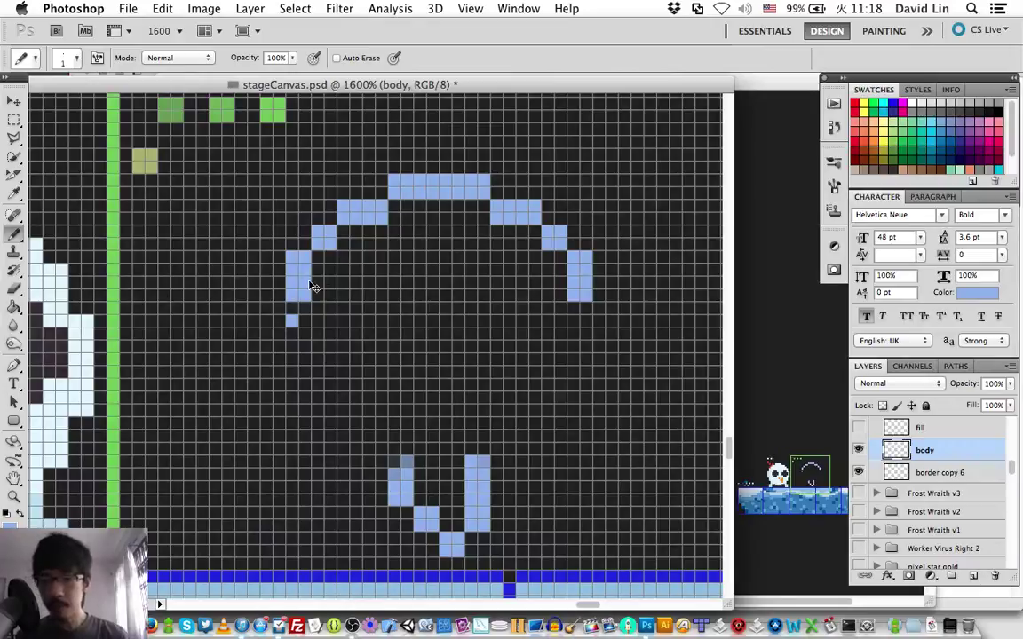
Step: Extend both arc ends downward in light blue and lengthen the left wall
{"action": "key", "text": "super+z"}
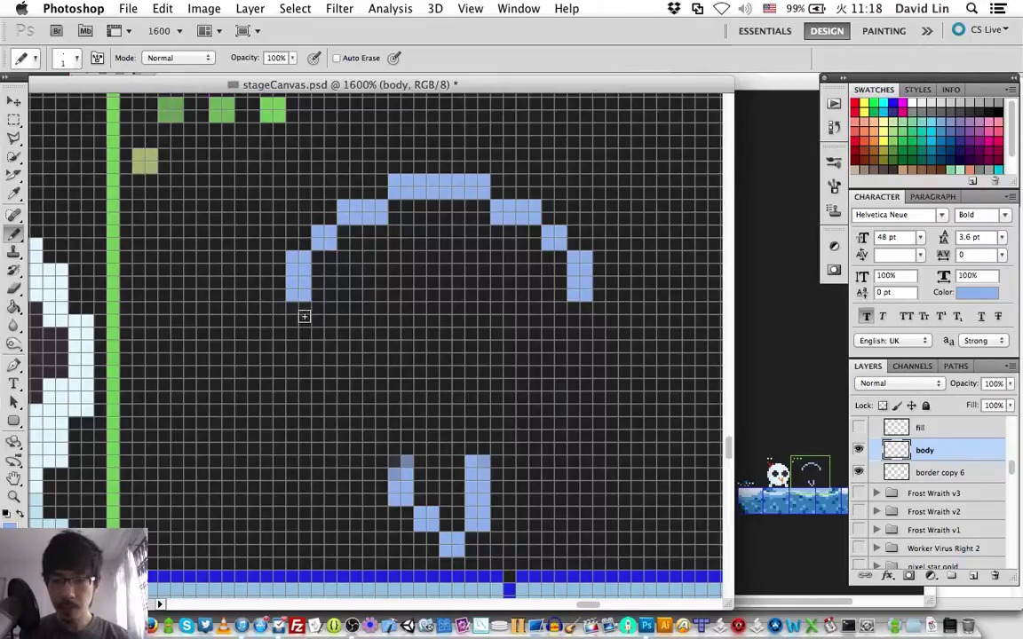
{"action": "left_click_drag", "start_coordinate": [305, 308], "coordinate": [298, 321]}
{"action": "left_click_drag", "start_coordinate": [564, 308], "coordinate": [579, 322]}
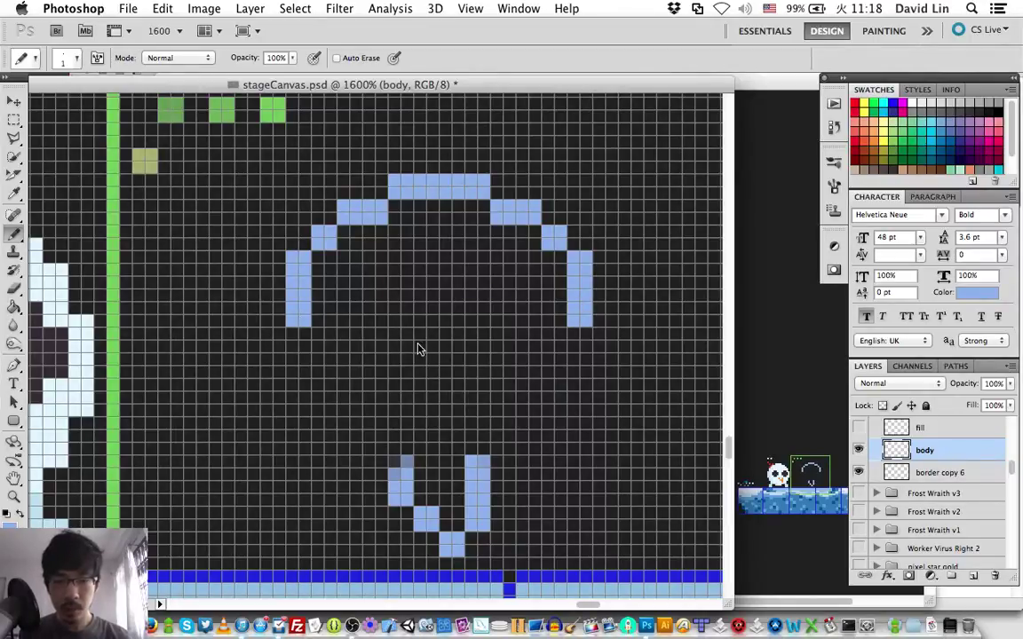
{"action": "mouse_move", "coordinate": [282, 338]}
{"action": "left_mouse_down"}
{"action": "mouse_move", "coordinate": [268, 336]}
{"action": "mouse_move", "coordinate": [275, 373]}
{"action": "left_mouse_up"}
{"action": "left_click", "coordinate": [274, 390]}
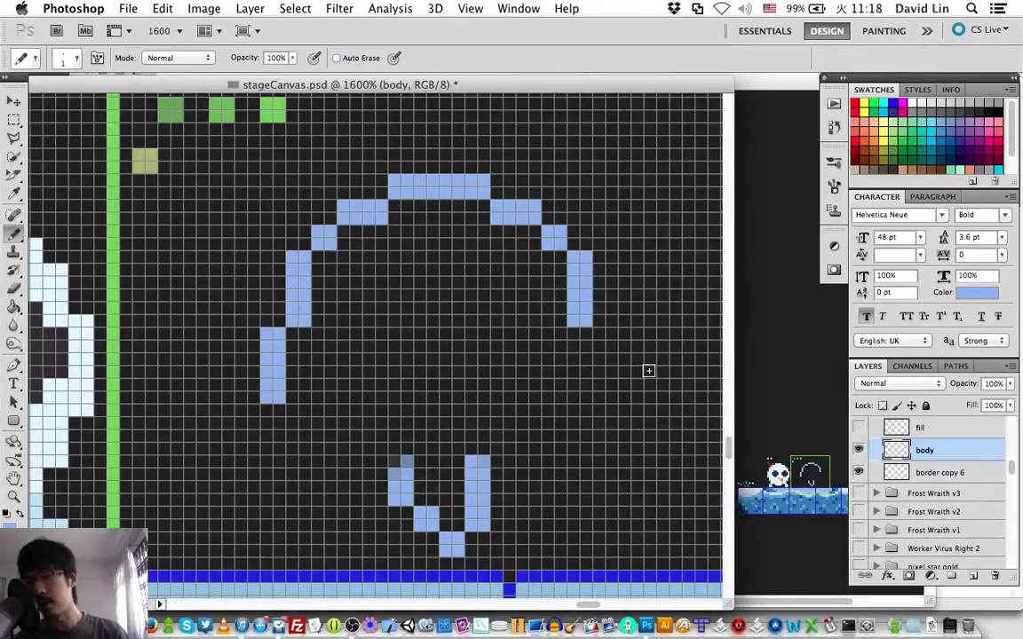
Step: Continue the right wall downward pixel by pixel to match the left
{"action": "left_click", "coordinate": [604, 342]}
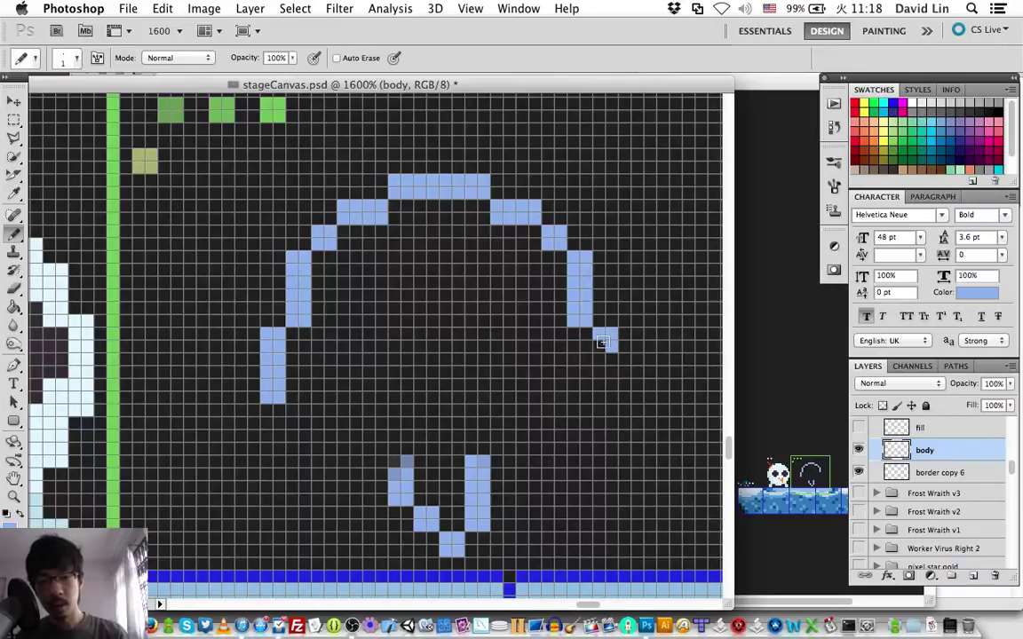
{"action": "left_click", "coordinate": [604, 359]}
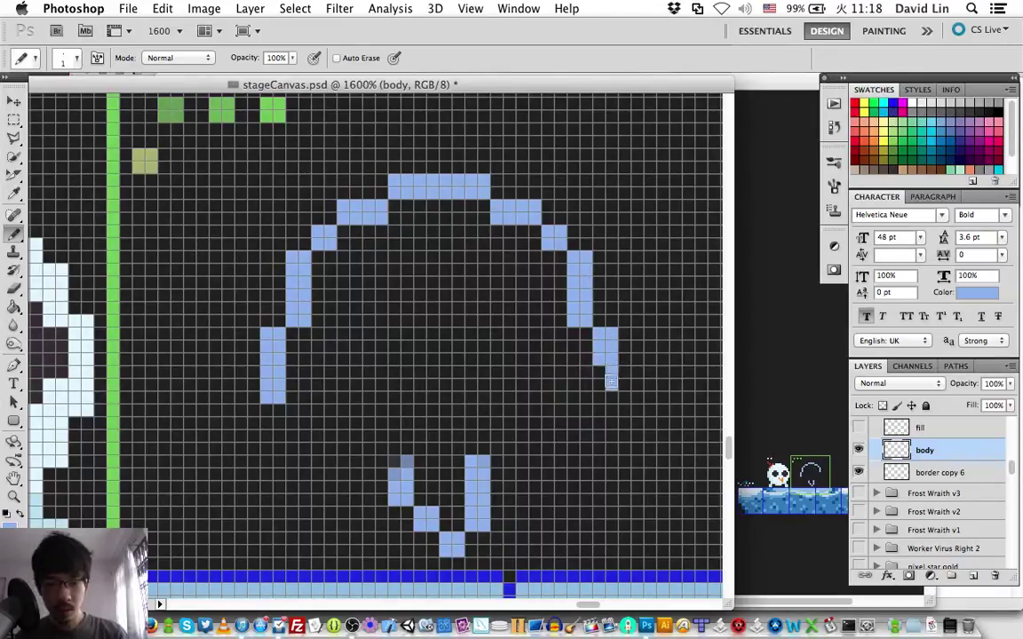
{"action": "left_click", "coordinate": [605, 371]}
{"action": "left_click", "coordinate": [604, 384]}
{"action": "left_click", "coordinate": [600, 398]}
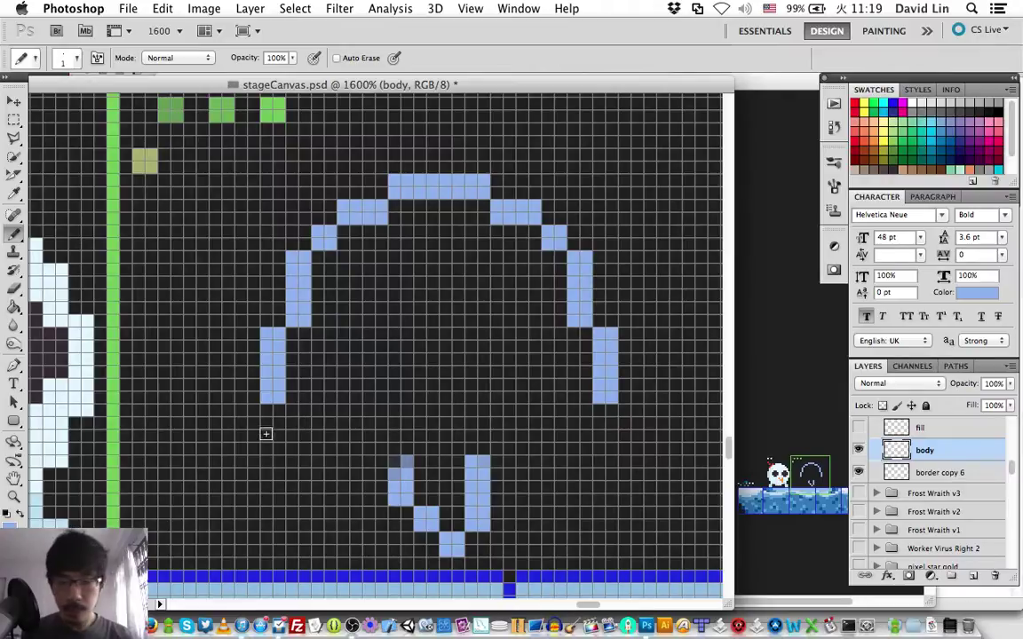
Step: Lengthen both side walls equally to their final height
{"action": "left_click", "coordinate": [273, 417]}
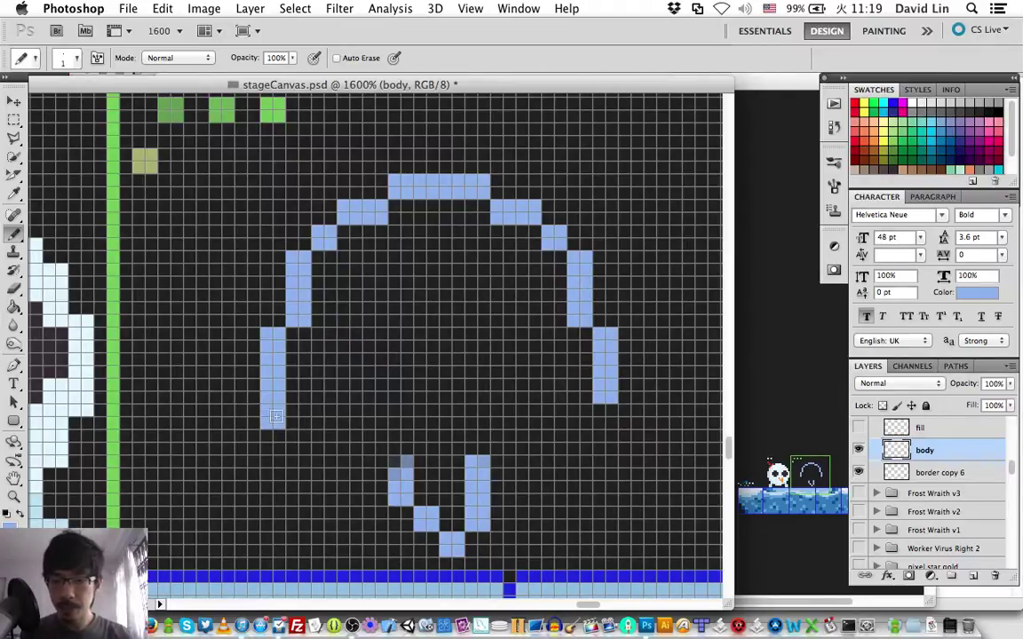
{"action": "left_click", "coordinate": [602, 418]}
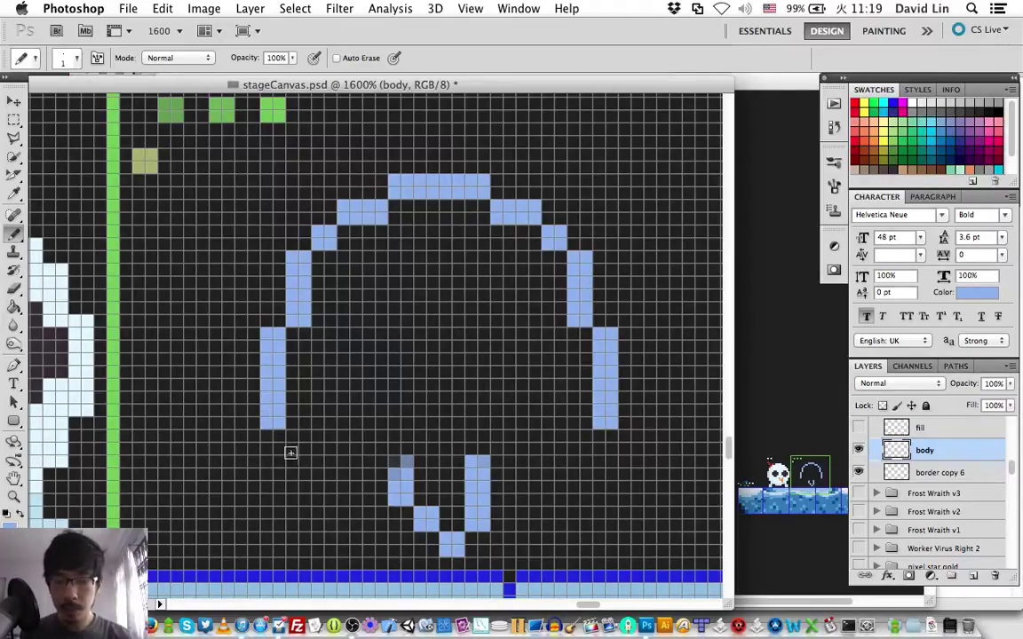
{"action": "left_click", "coordinate": [276, 441]}
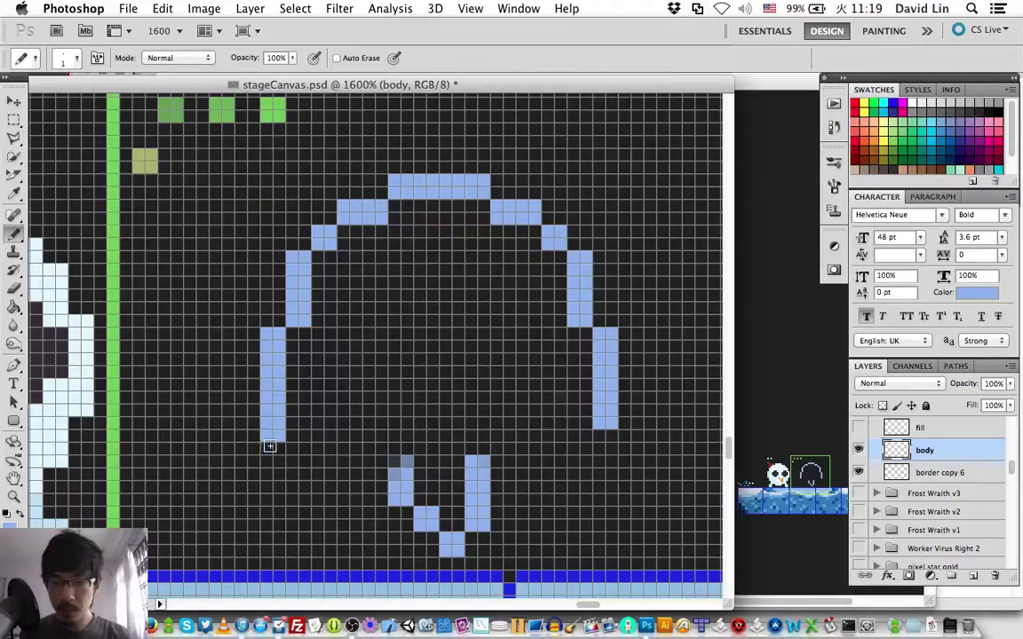
{"action": "left_click", "coordinate": [609, 441]}
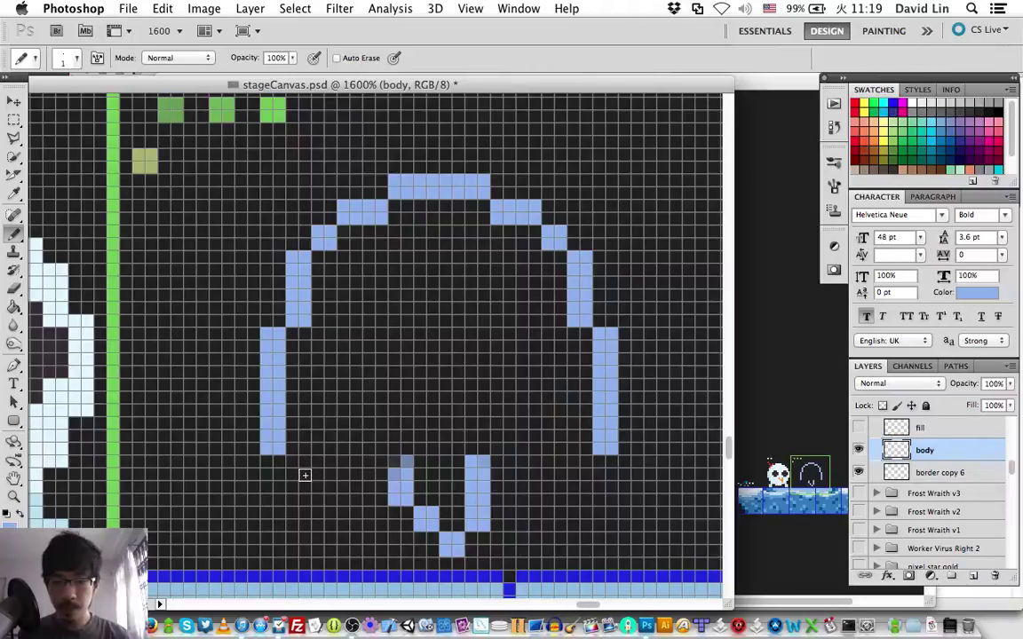
{"action": "scroll", "coordinate": [296, 475], "scroll_direction": "left", "scroll_amount": 5}
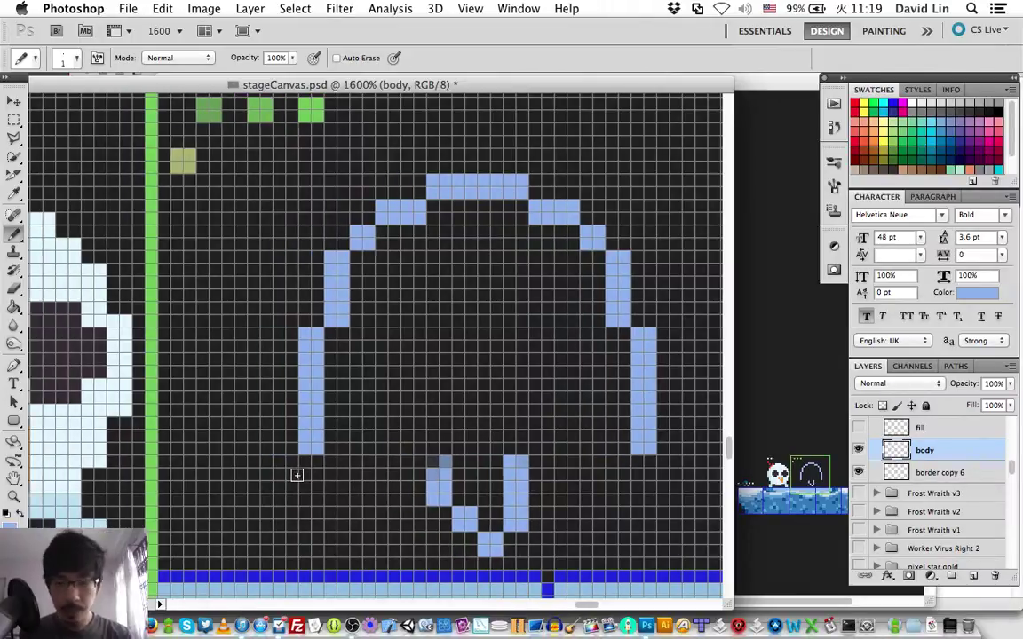
{"action": "scroll", "coordinate": [297, 475], "scroll_direction": "right", "scroll_amount": 6}
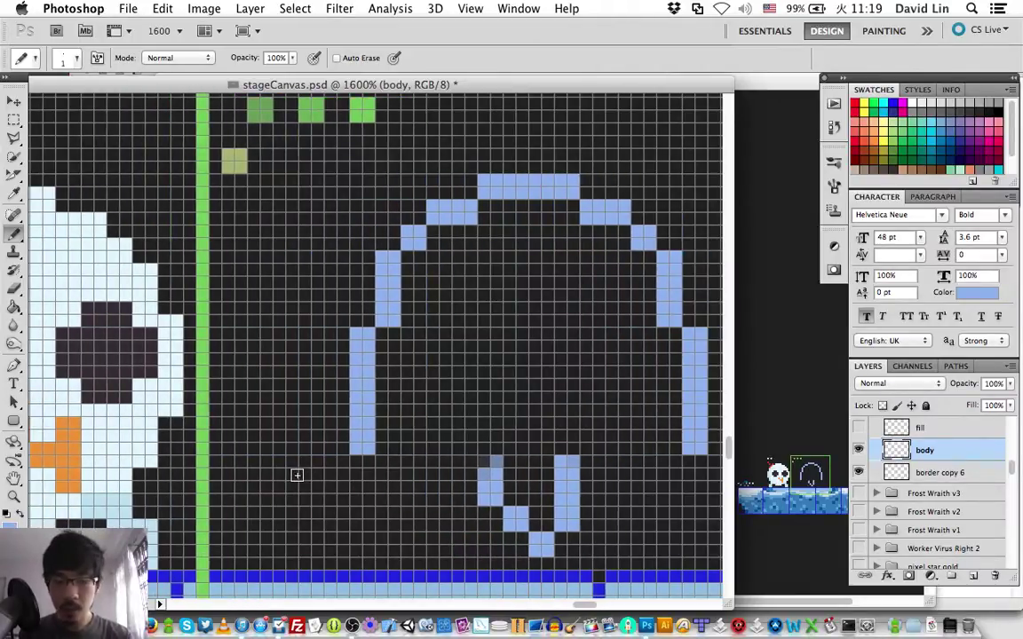
Step: Erase the leftover pointed hook from the bottom of the ghost outline
{"action": "key", "text": "e"}
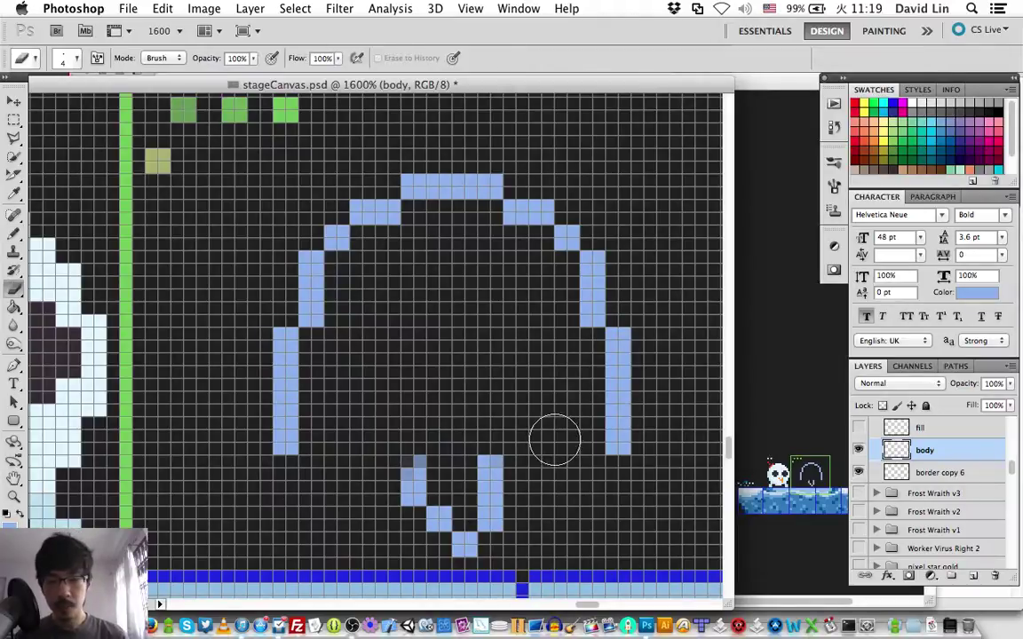
{"action": "left_click", "coordinate": [411, 471]}
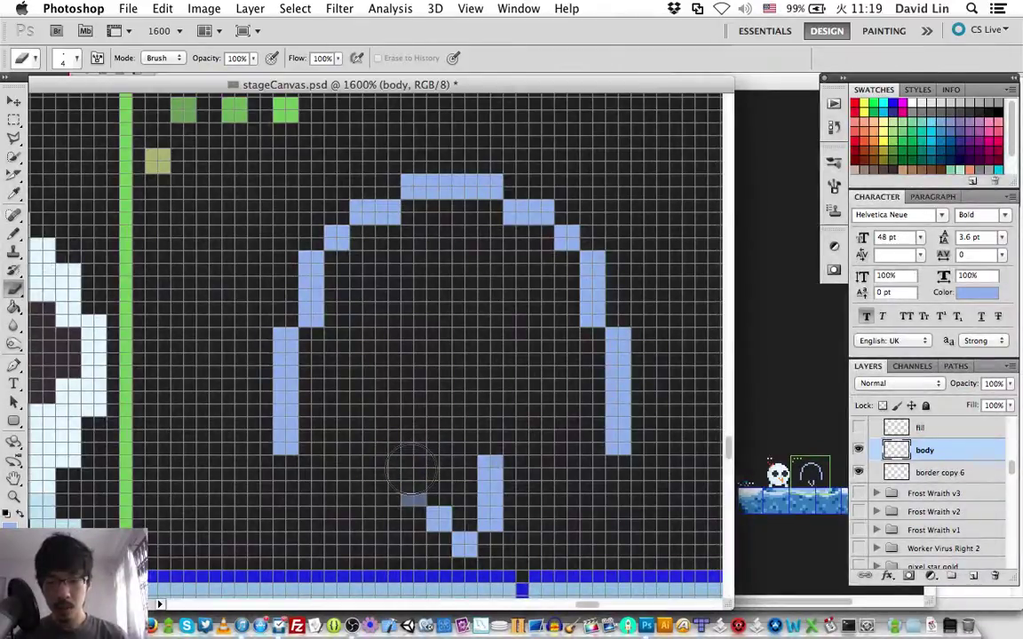
{"action": "key", "text": "ctrl+alt+z"}
{"action": "key", "text": "b"}
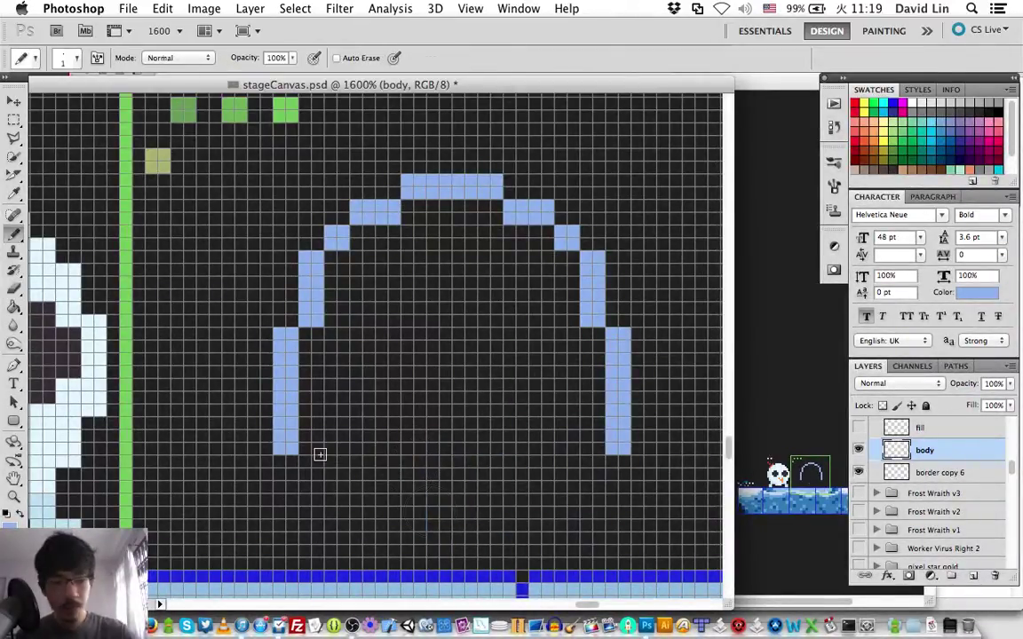